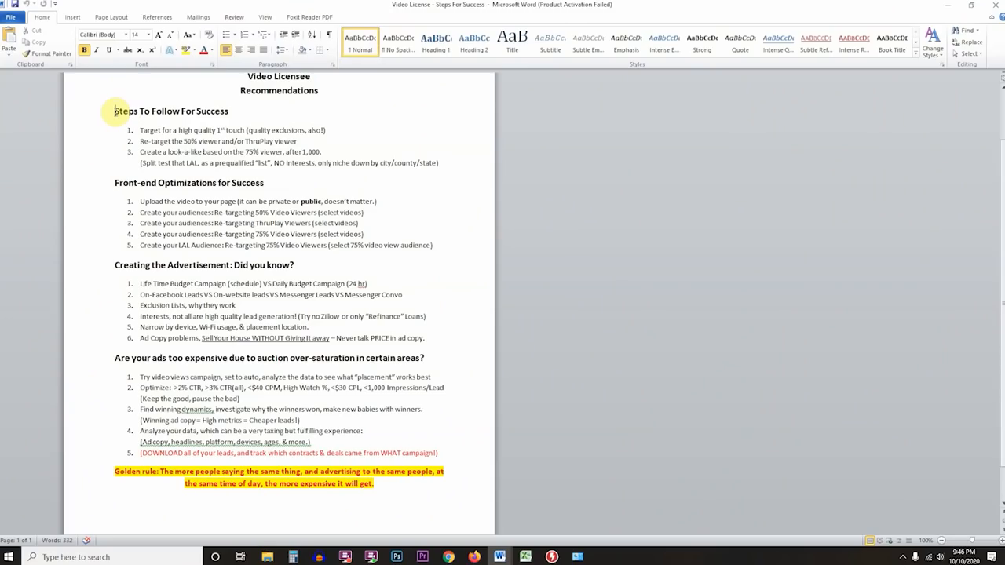
# - Review the first three section headings, highlighting text in Steps To Follow For Success, Front-end Optimizations and Creating the Advertisement
pyautogui.click(115, 113)
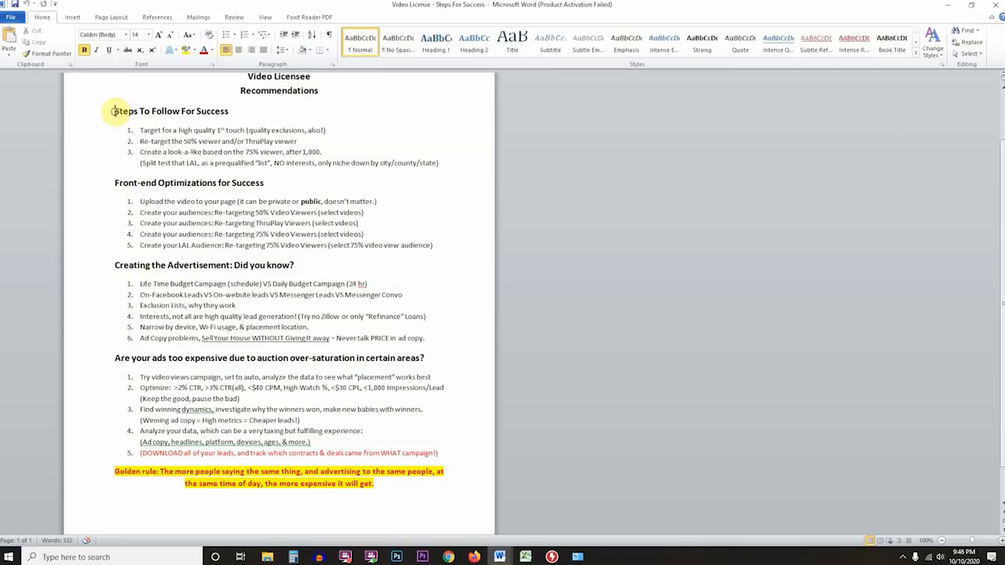
pyautogui.keyDown('shift'); pyautogui.click(234, 110); pyautogui.keyUp('shift')
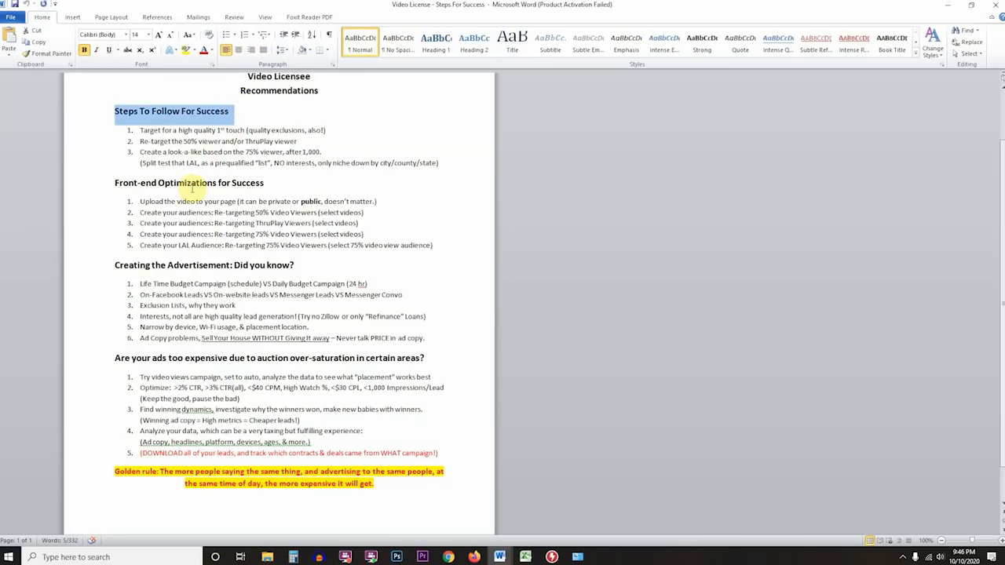
pyautogui.moveTo(115, 183); pyautogui.dragTo(182, 182)
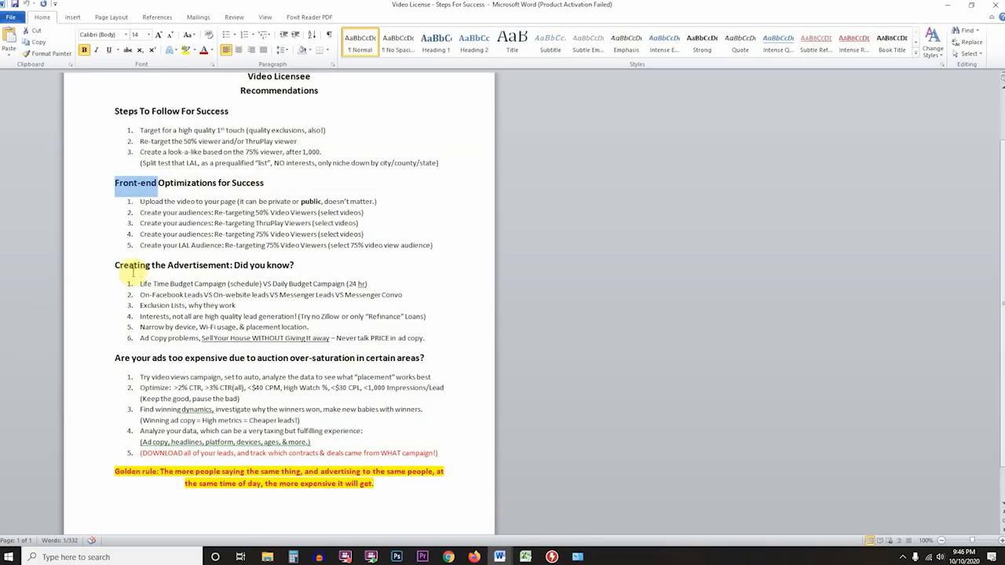
pyautogui.moveTo(115, 265); pyautogui.dragTo(307, 270)
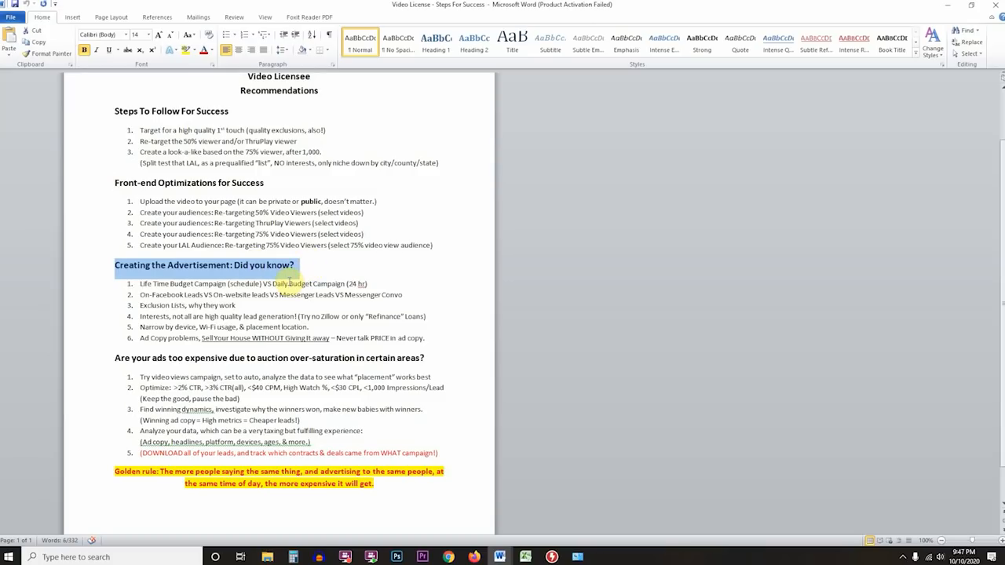
# - Review the heading about overly expensive ads, highlighting its opening words and the phrase "auction over-saturation"
pyautogui.click(114, 358)
pyautogui.moveTo(114, 359); pyautogui.dragTo(281, 359)
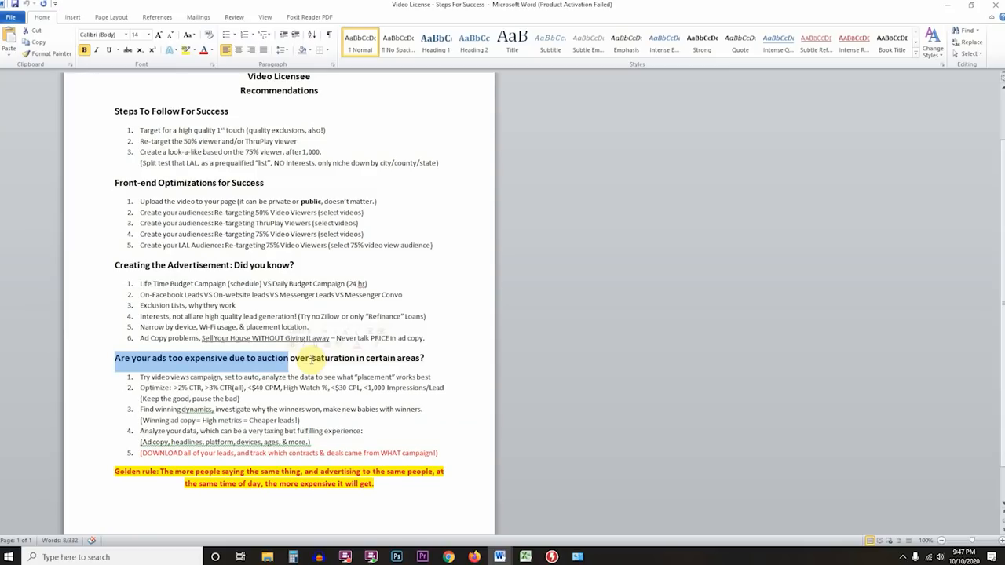
pyautogui.click(290, 358)
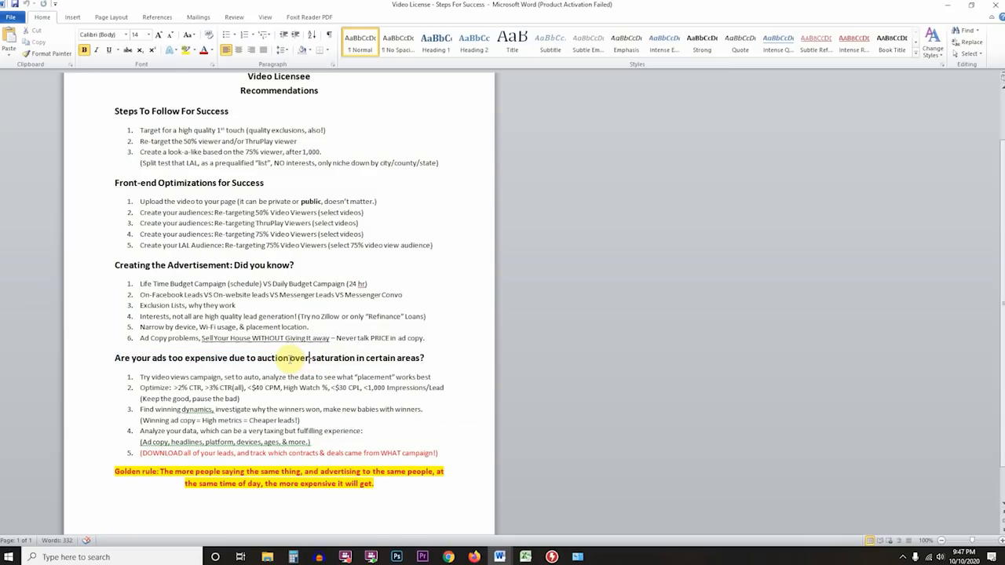
pyautogui.moveTo(290, 358); pyautogui.dragTo(345, 365)
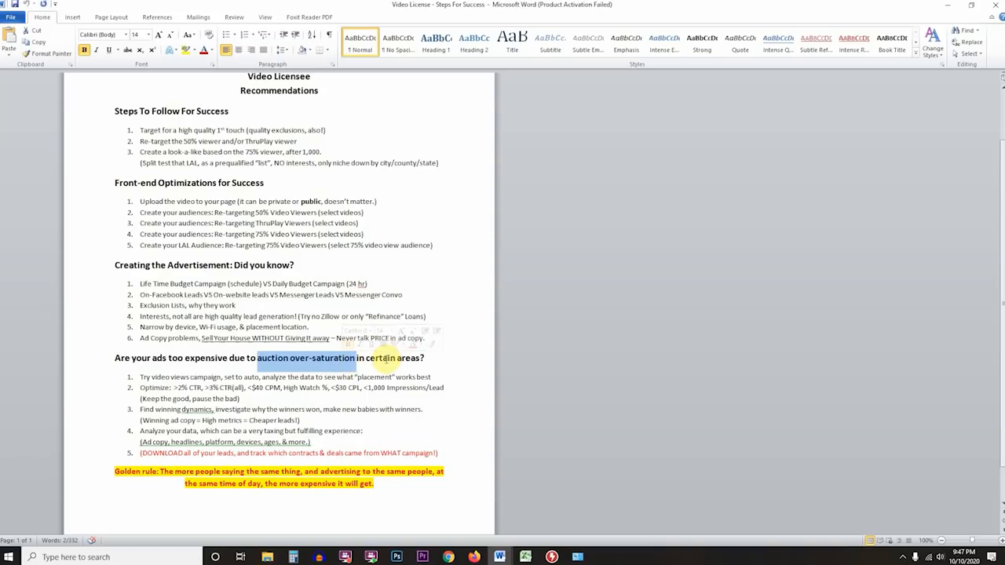
pyautogui.click(385, 359)
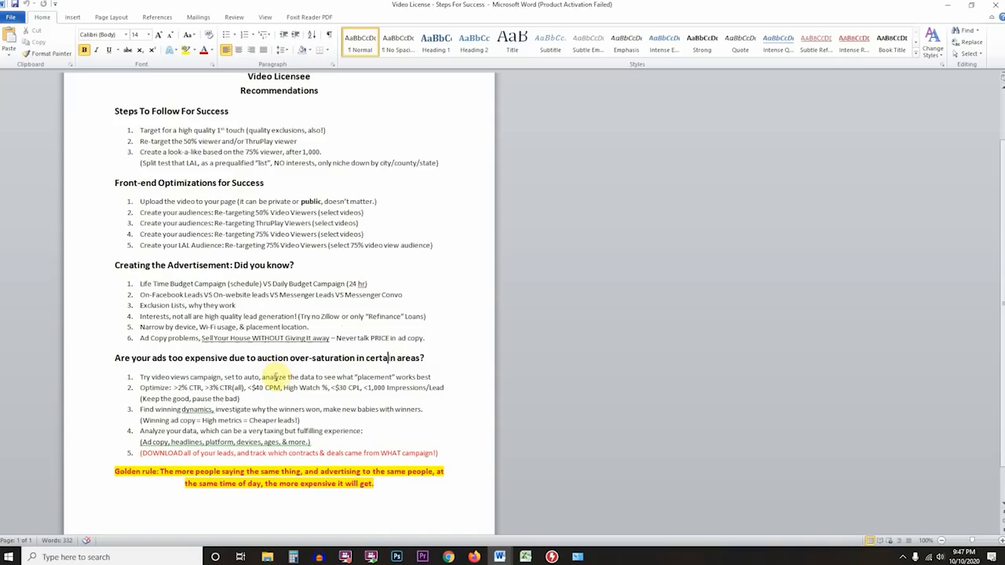
pyautogui.click(142, 377)
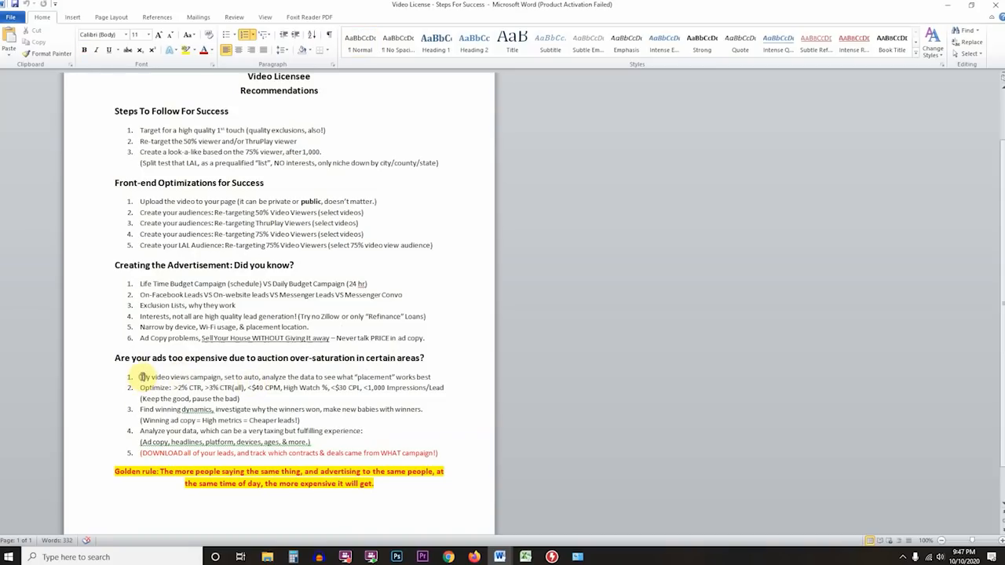
pyautogui.click(113, 111)
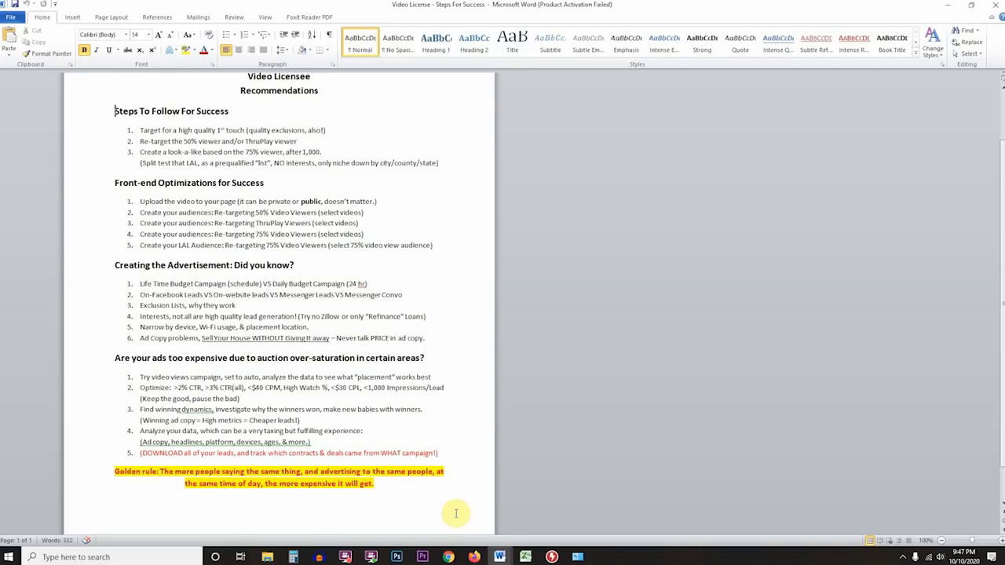
# - Switch to the mountain drawing in Photoshop and show the bad snow layer
pyautogui.click(396, 557)
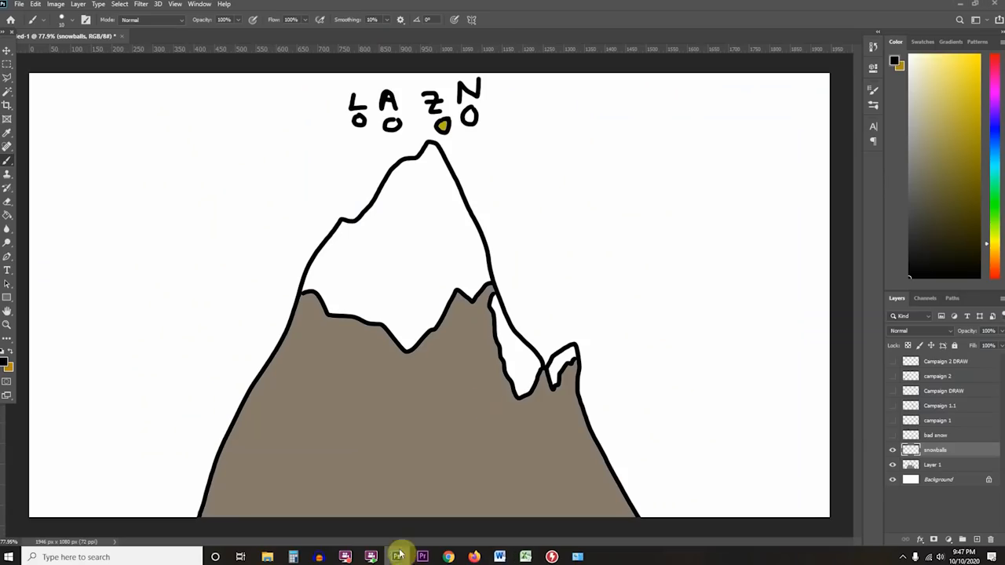
pyautogui.click(892, 450)
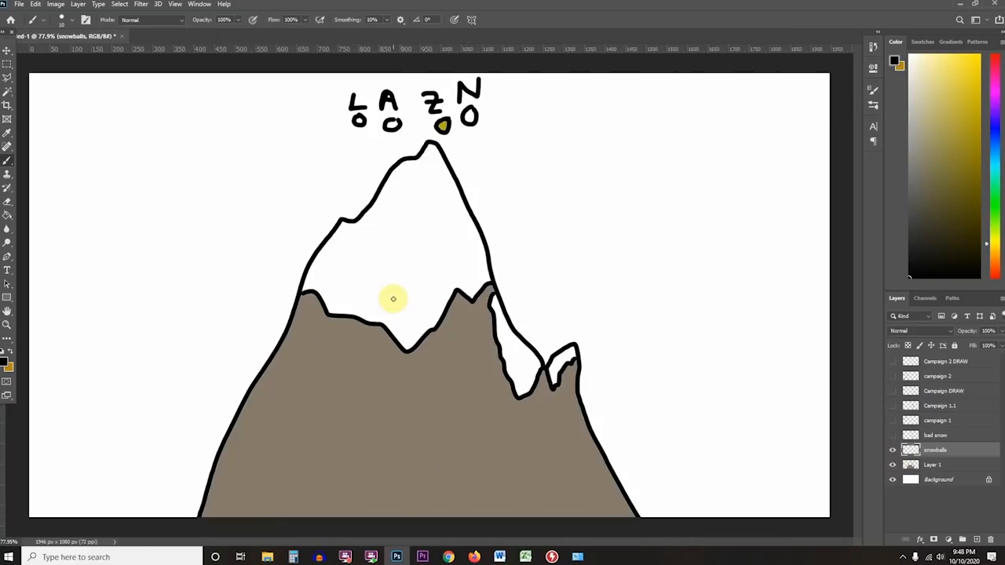
pyautogui.click(469, 116)
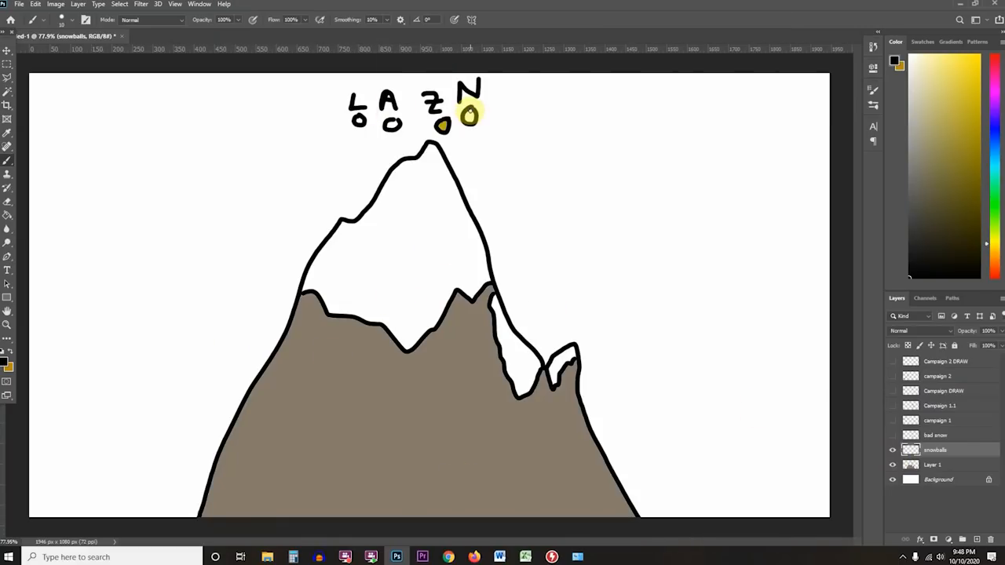
pyautogui.hotkey('ctrl', 'z')
pyautogui.click(893, 436)
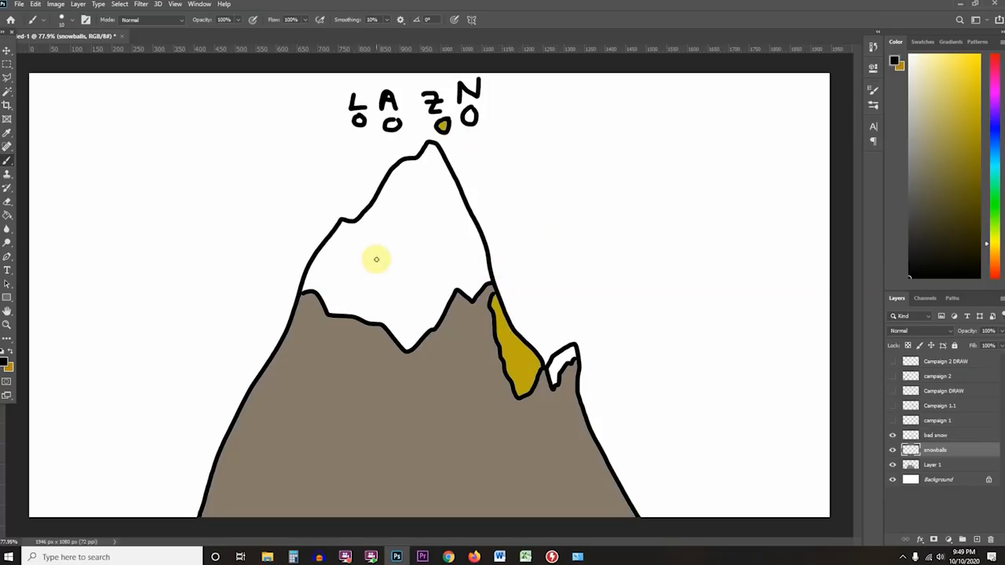
# - Draw a large dollar sign in the blank area beside the mountain peak, and undo its strokes
pyautogui.moveTo(622, 174); pyautogui.dragTo(644, 228)
pyautogui.moveTo(563, 247); pyautogui.dragTo(551, 234)
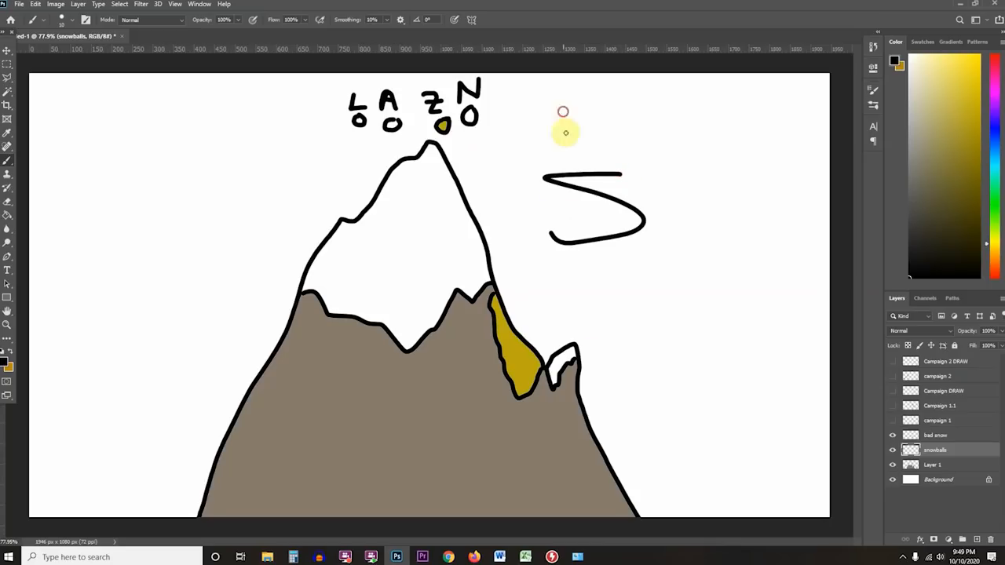
pyautogui.moveTo(562, 110); pyautogui.dragTo(589, 308)
pyautogui.moveTo(589, 124); pyautogui.dragTo(617, 279)
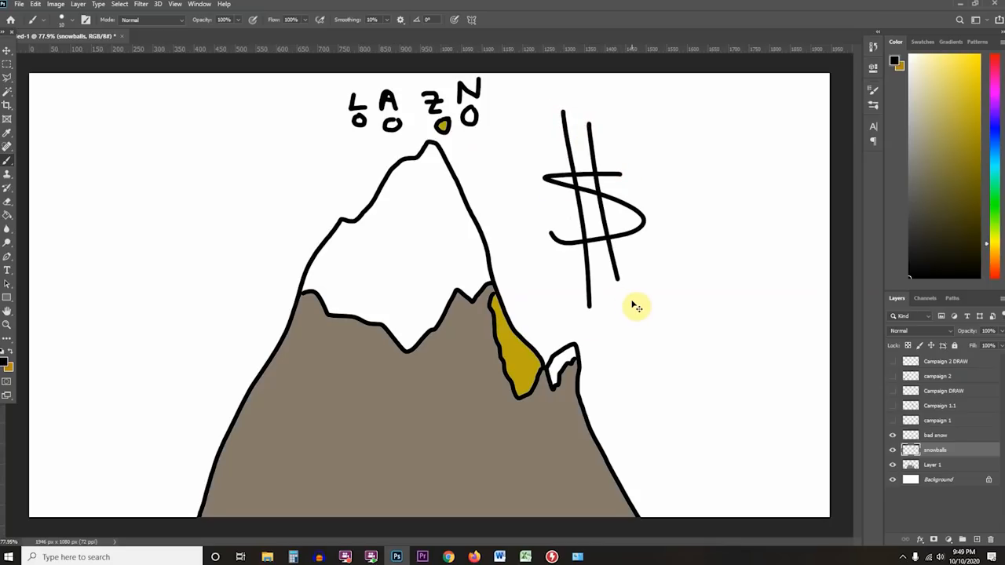
pyautogui.hotkey('ctrl', 'z')
pyautogui.hotkey('ctrl', 'z')
pyautogui.hotkey('ctrl', 'z')
pyautogui.hotkey('ctrl', 'z')
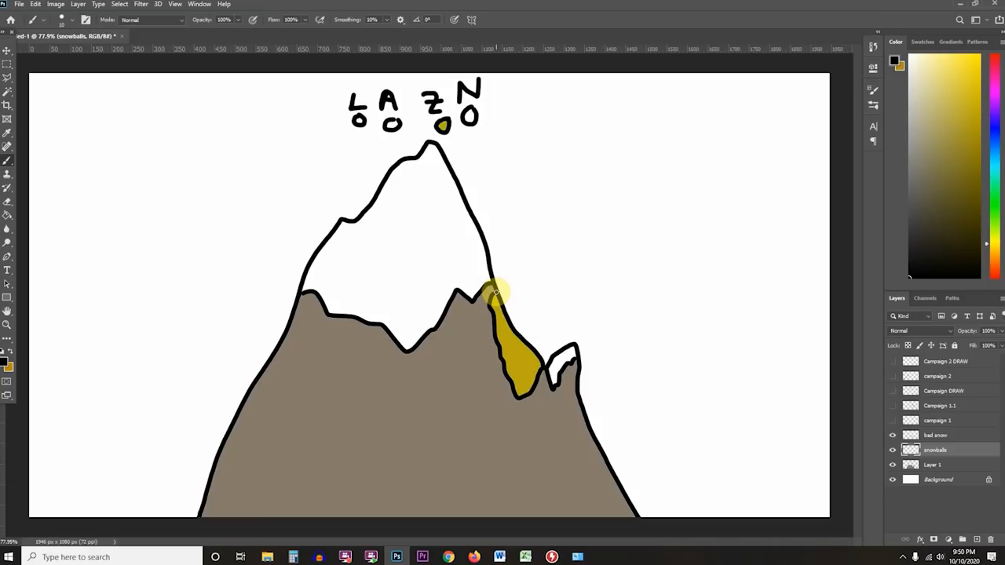
# - Circle the yellow snow patch and the small side peak with the brush, and undo the circle
pyautogui.moveTo(577, 292); pyautogui.dragTo(607, 333)
pyautogui.moveTo(560, 276); pyautogui.dragTo(607, 332)
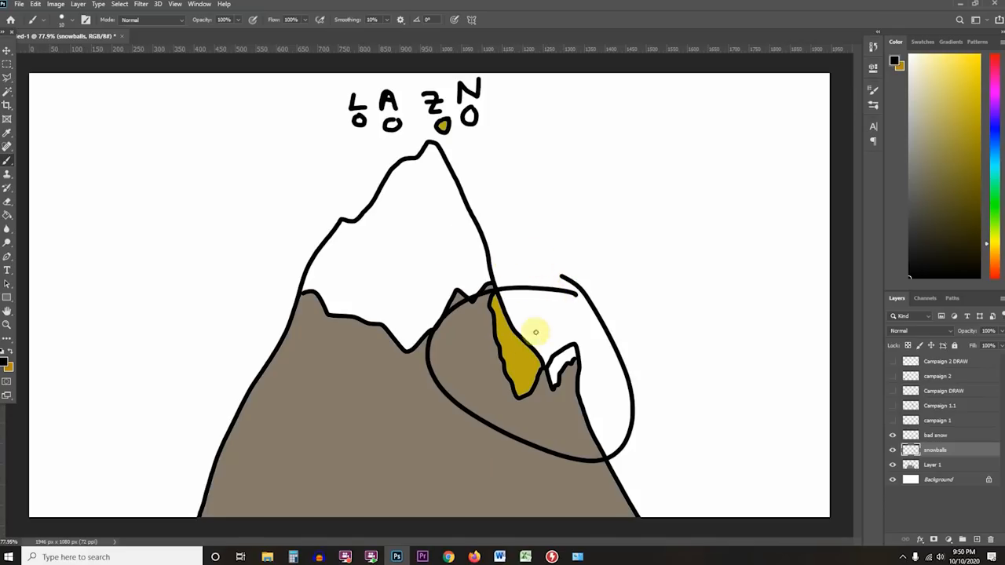
pyautogui.hotkey('ctrl', 'z')
pyautogui.hotkey('ctrl', 'z')
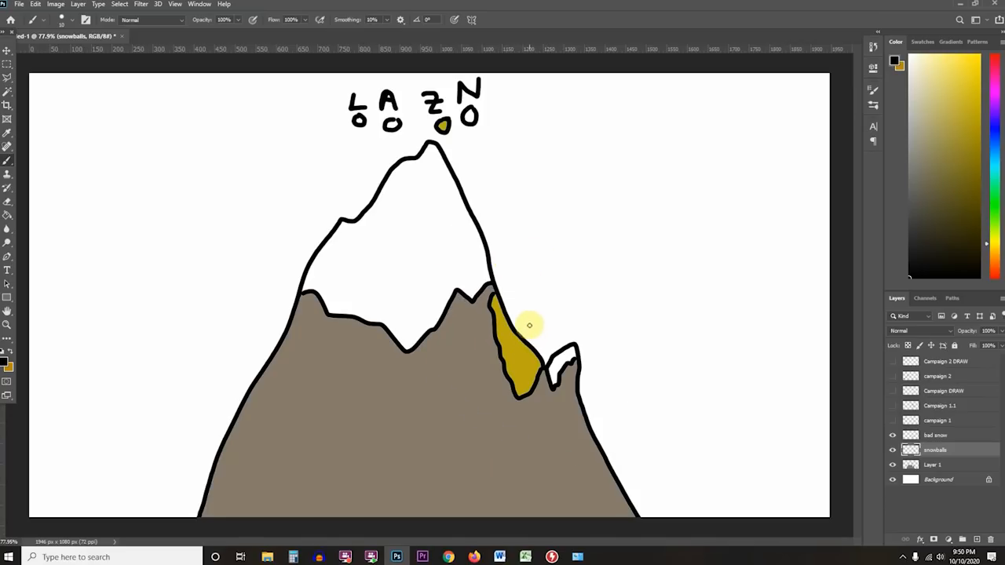
# - Draw a short arrow pointing at the yellow snowball under the Z, and undo it
pyautogui.moveTo(458, 146)
pyautogui.mouseDown()
pyautogui.moveTo(460, 126)
pyautogui.moveTo(531, 186)
pyautogui.mouseUp()
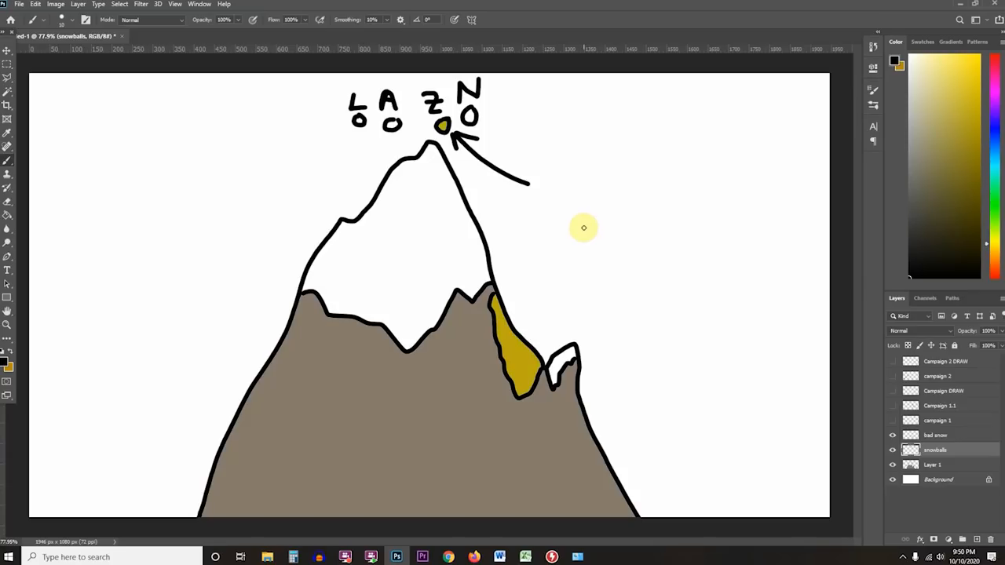
pyautogui.hotkey('ctrl', 'z')
pyautogui.hotkey('ctrl', 'z')
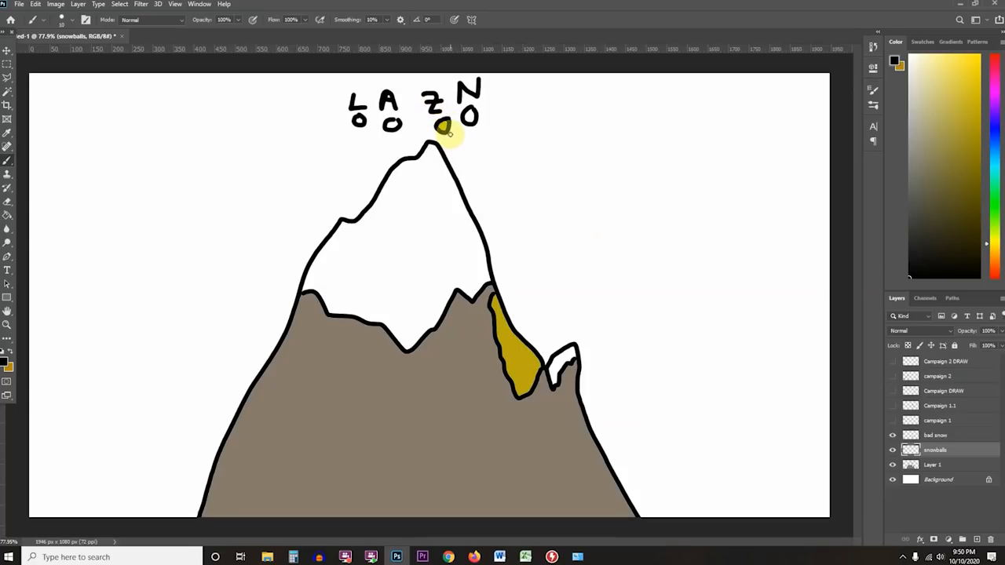
# - Draw a long arrow linking the yellow snowball to a struck-through circle, strike out the Z snowball, and undo all these marks
pyautogui.moveTo(457, 139)
pyautogui.mouseDown()
pyautogui.moveTo(463, 156)
pyautogui.moveTo(458, 140)
pyautogui.mouseUp()
pyautogui.moveTo(459, 140)
pyautogui.mouseDown()
pyautogui.moveTo(581, 168)
pyautogui.moveTo(715, 157)
pyautogui.moveTo(747, 110)
pyautogui.moveTo(694, 329)
pyautogui.mouseUp()
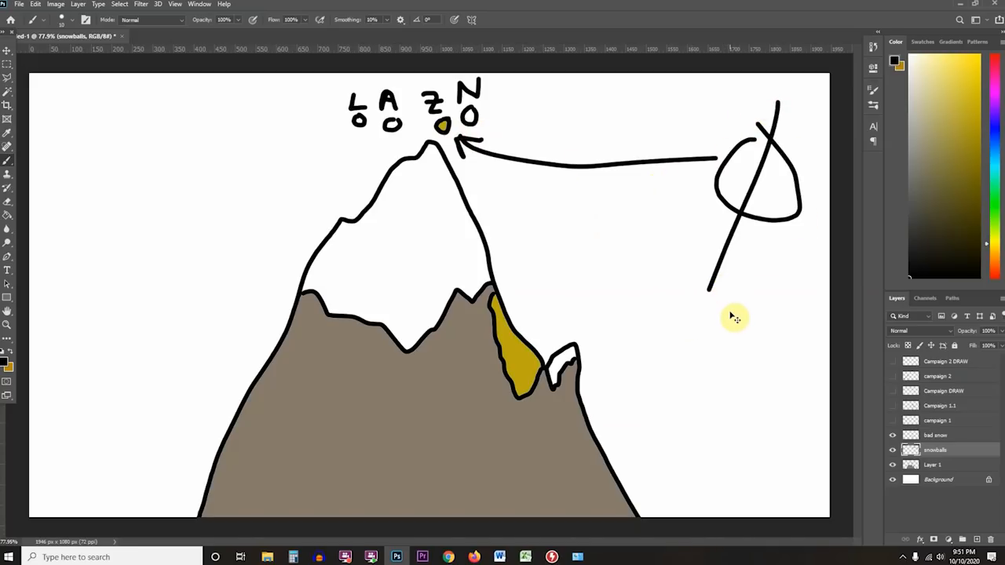
pyautogui.hotkey('ctrl', 'z')
pyautogui.hotkey('ctrl', 'z')
pyautogui.hotkey('ctrl', 'z')
pyautogui.hotkey('ctrl', 'z')
pyautogui.hotkey('ctrl', 'z')
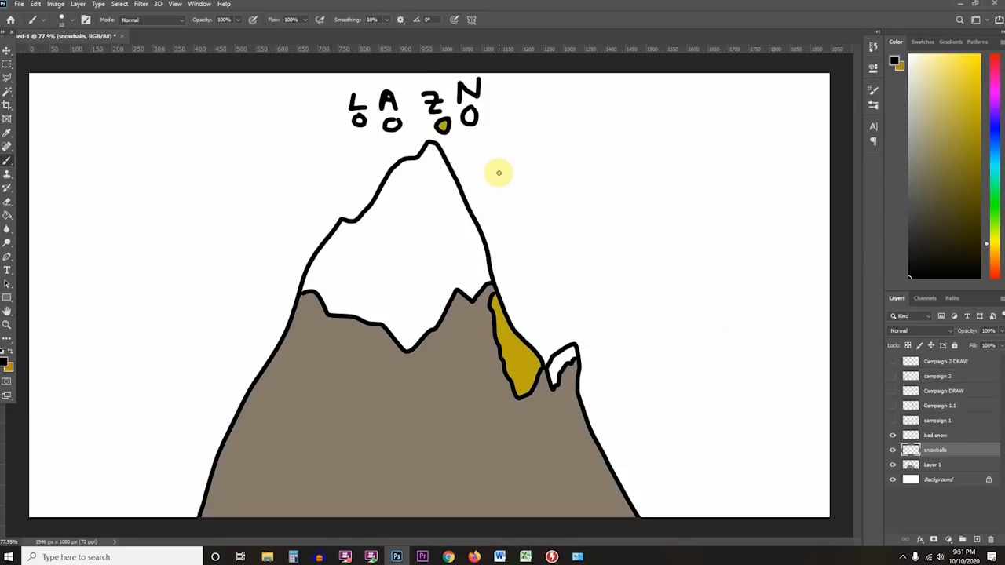
pyautogui.moveTo(423, 81); pyautogui.dragTo(458, 139)
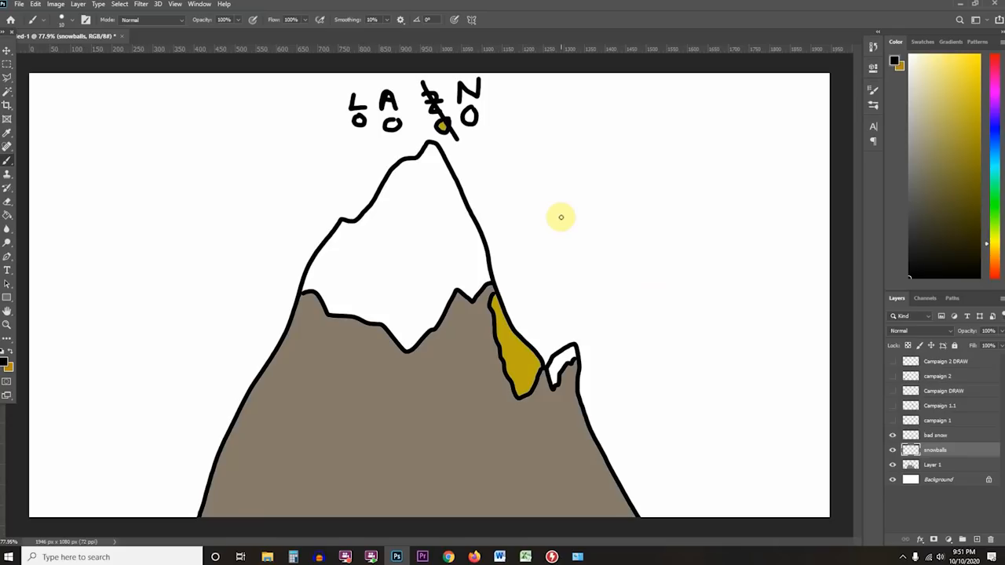
pyautogui.hotkey('ctrl', 'z')
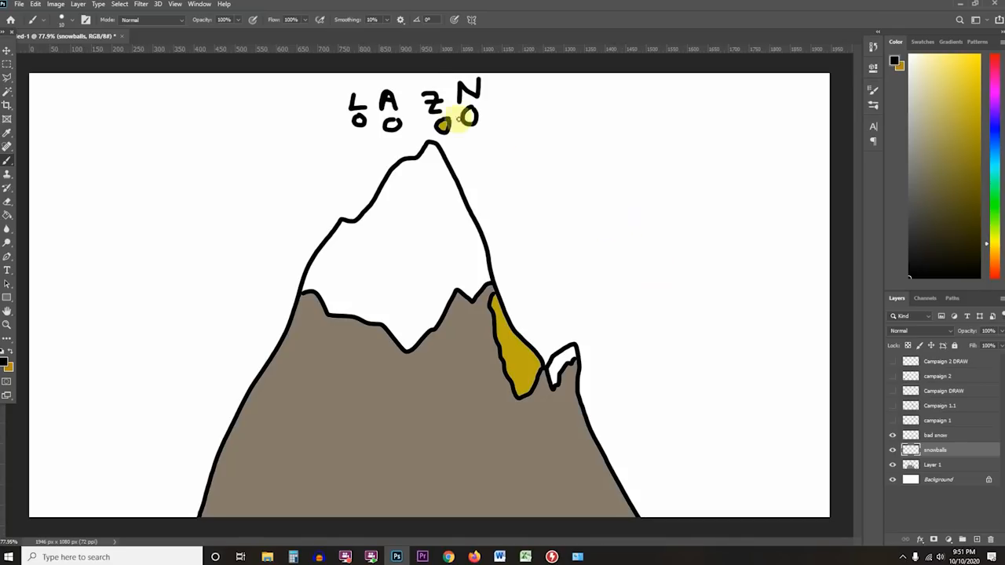
# - Show the campaign 1 and Campaign 1.1 layers
pyautogui.click(893, 424)
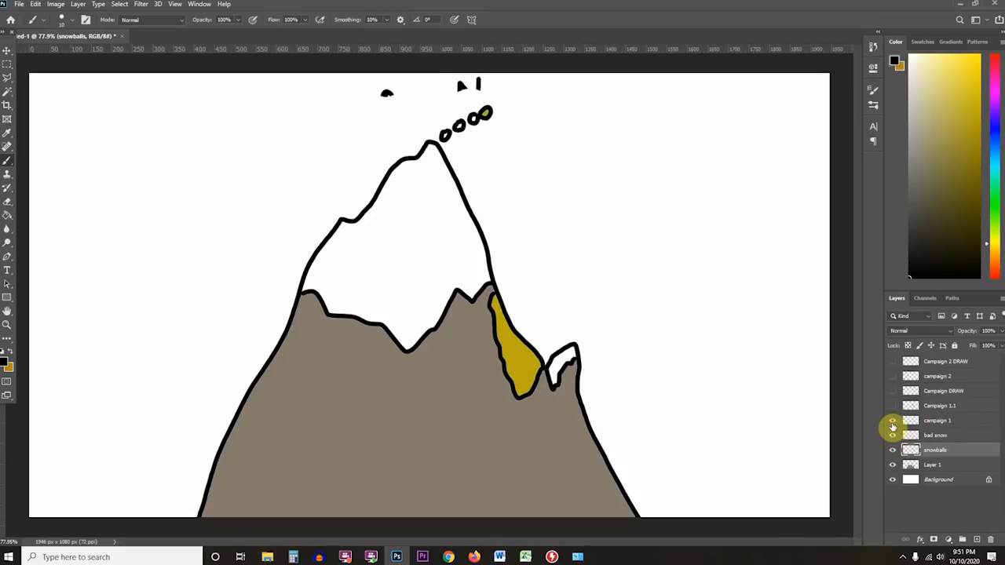
pyautogui.click(893, 407)
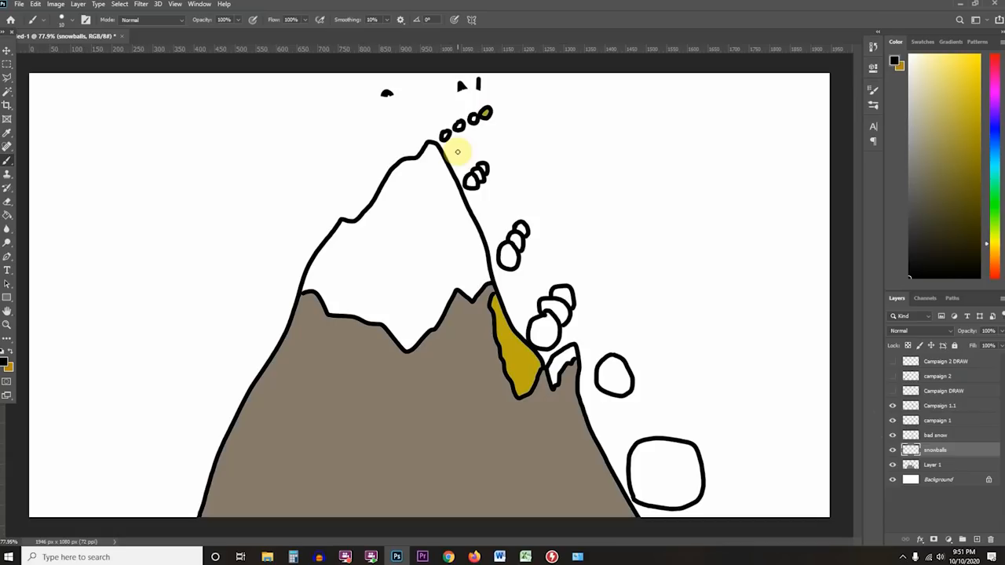
# - Draw a dividing line below the first row of snowballs and black out its yellow snowball on the Campaign 1.1 layer
pyautogui.moveTo(456, 155); pyautogui.dragTo(567, 93)
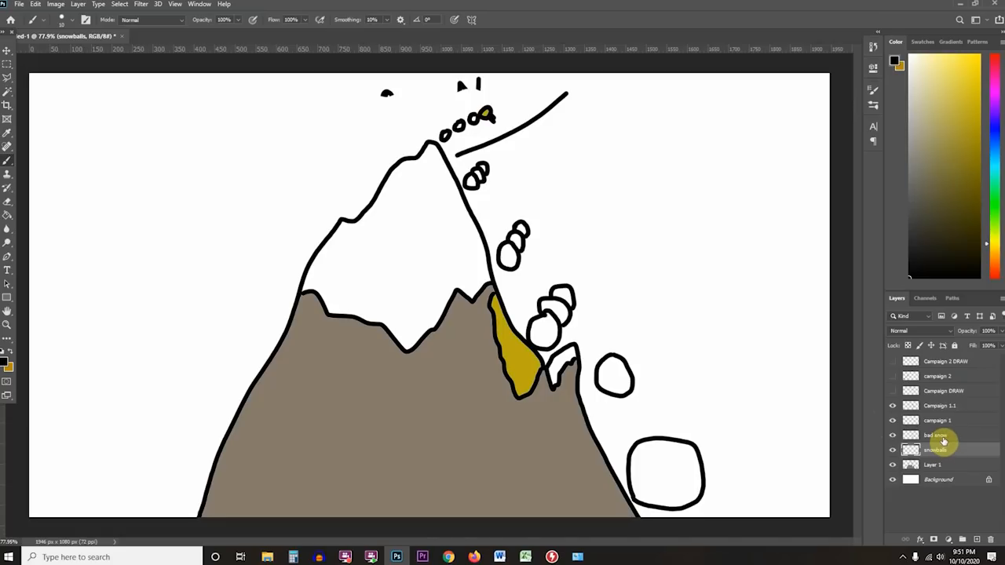
pyautogui.click(941, 406)
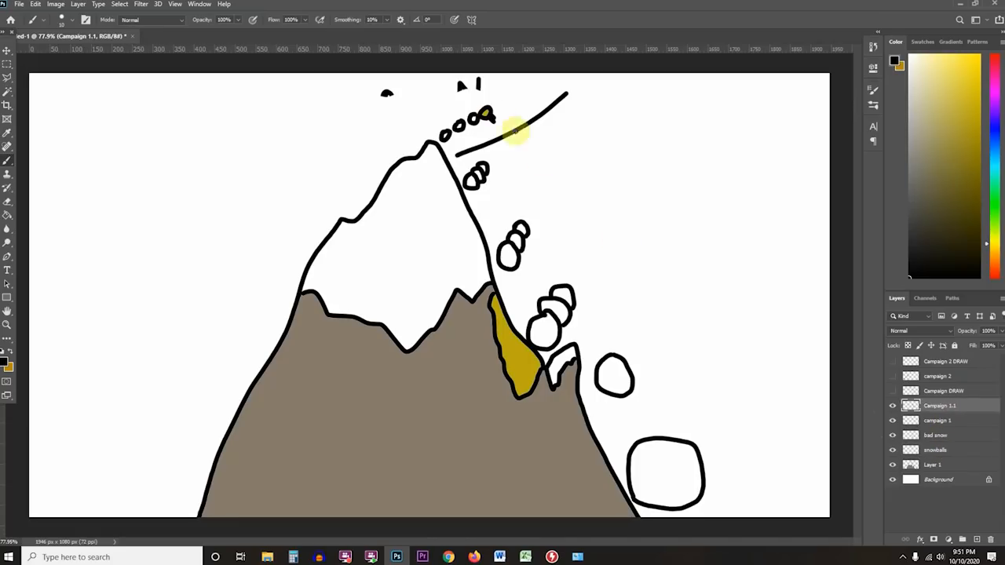
pyautogui.moveTo(478, 106)
pyautogui.mouseDown()
pyautogui.moveTo(494, 120)
pyautogui.moveTo(483, 117)
pyautogui.mouseUp()
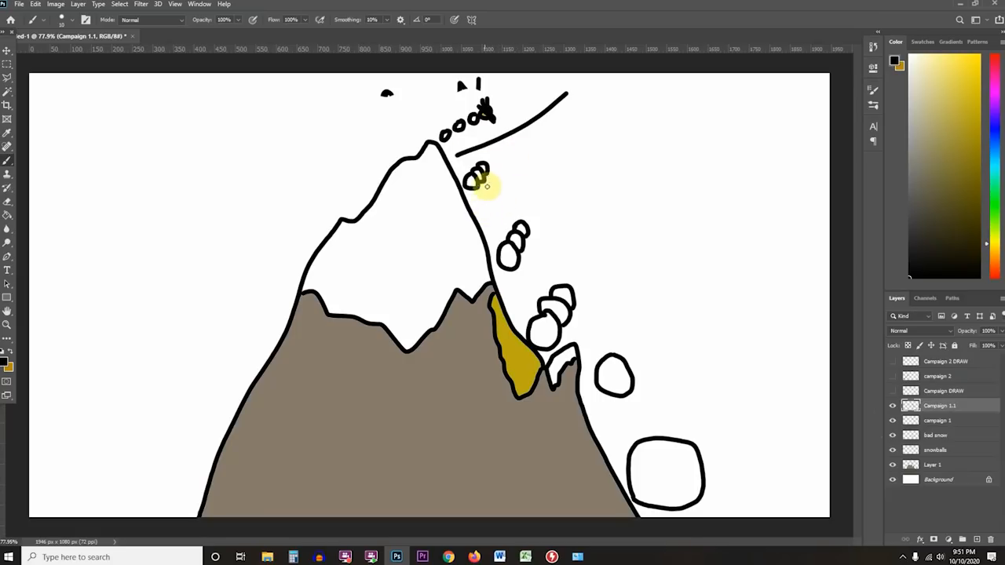
# - Black out the outermost snowball of the second group and handwrite the CPM label below the dividing line
pyautogui.moveTo(473, 165); pyautogui.dragTo(483, 181)
pyautogui.hotkey('ctrl', 'z')
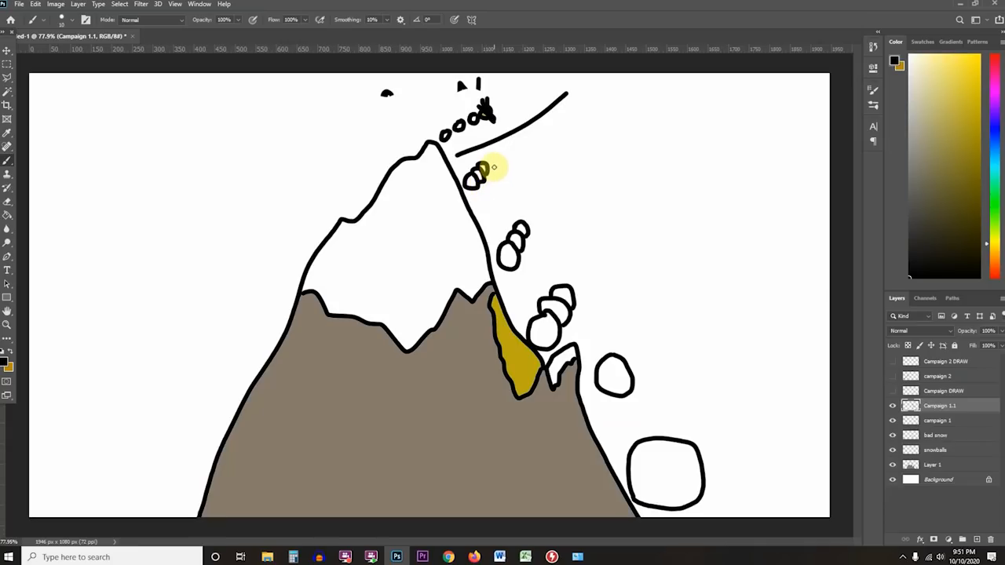
pyautogui.moveTo(536, 135)
pyautogui.mouseDown()
pyautogui.moveTo(597, 108)
pyautogui.moveTo(602, 118)
pyautogui.moveTo(607, 104)
pyautogui.moveTo(634, 117)
pyautogui.mouseUp()
pyautogui.hotkey('ctrl', 'z')
pyautogui.hotkey('ctrl', 'z')
pyautogui.hotkey('ctrl', 'z')
pyautogui.hotkey('ctrl', 'z')
pyautogui.hotkey('ctrl', 'z')
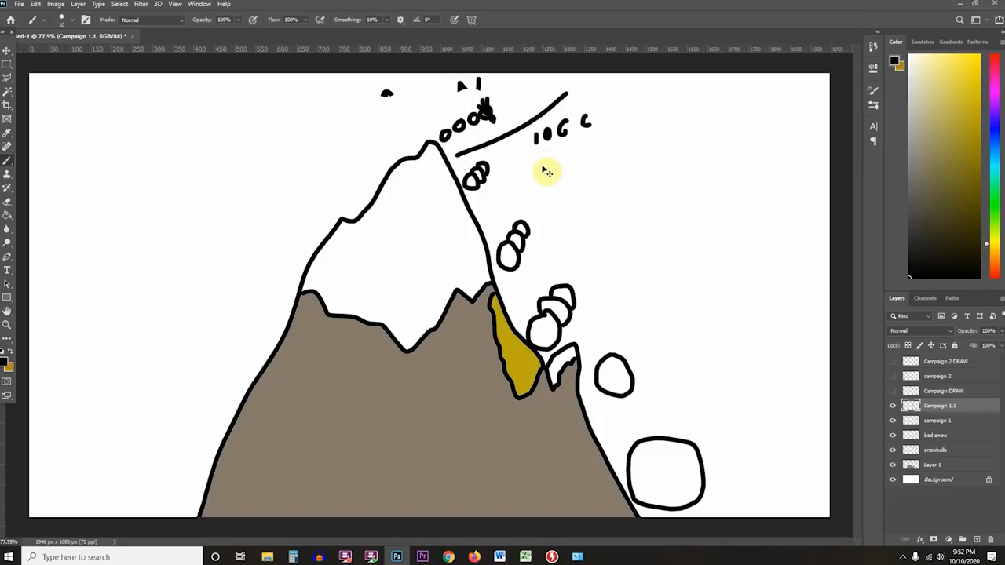
pyautogui.hotkey('ctrl', 'shift', 'z')
pyautogui.hotkey('ctrl', 'shift', 'z')
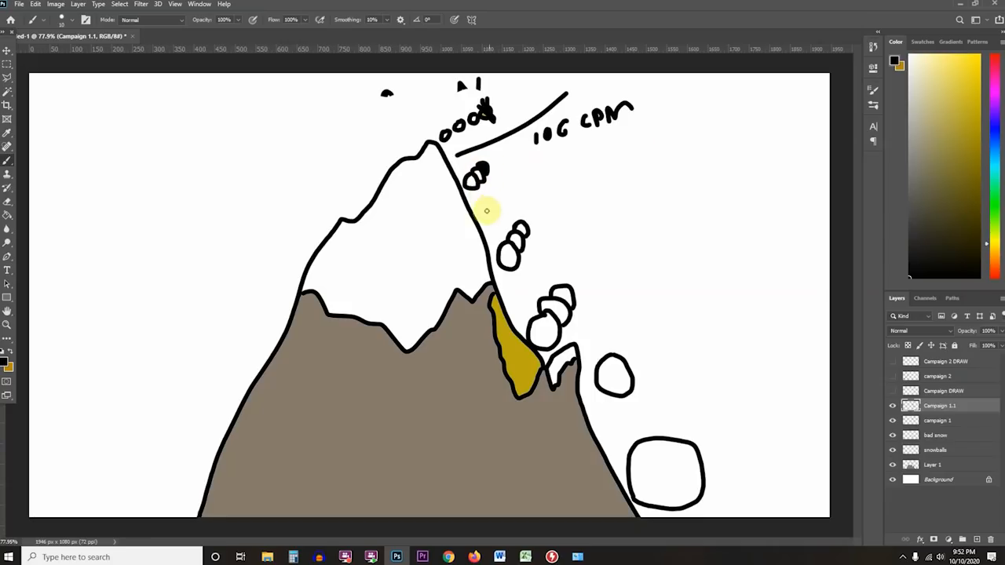
# - Draw a second dividing line below the CPM label and black out the top snowball of the third group
pyautogui.moveTo(486, 209); pyautogui.dragTo(649, 138)
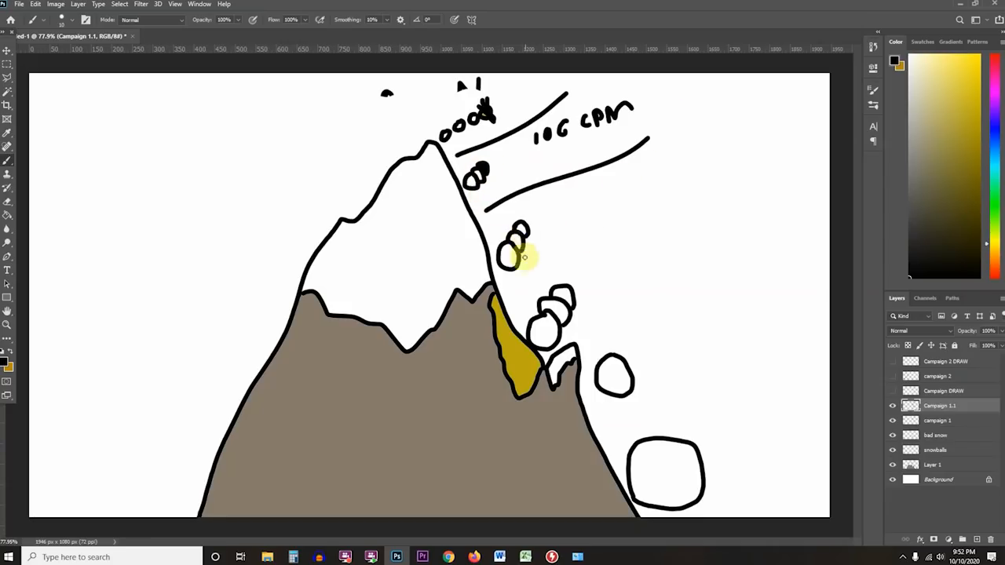
pyautogui.moveTo(520, 227); pyautogui.dragTo(523, 230)
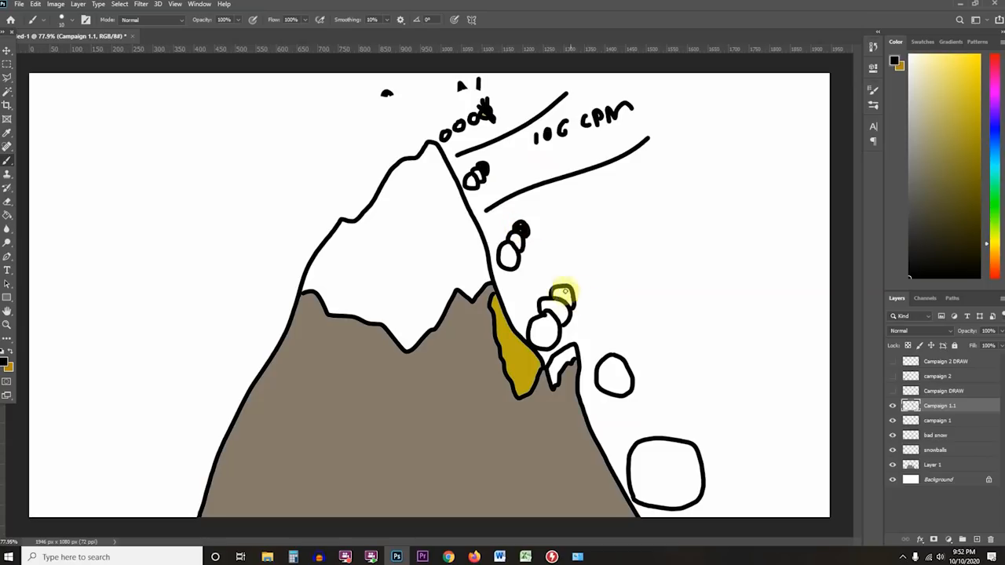
# - Draw dividing lines above and below the fourth snowball group and black out its lower snowballs on the Campaign 1.1 layer
pyautogui.moveTo(514, 295); pyautogui.dragTo(683, 188)
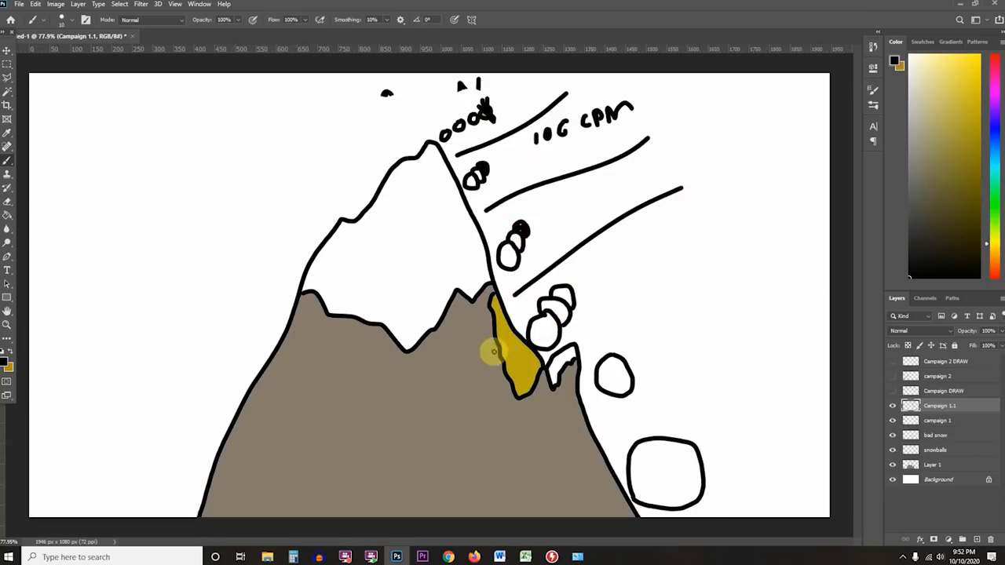
pyautogui.moveTo(540, 326)
pyautogui.mouseDown()
pyautogui.moveTo(560, 315)
pyautogui.moveTo(549, 310)
pyautogui.moveTo(563, 298)
pyautogui.mouseUp()
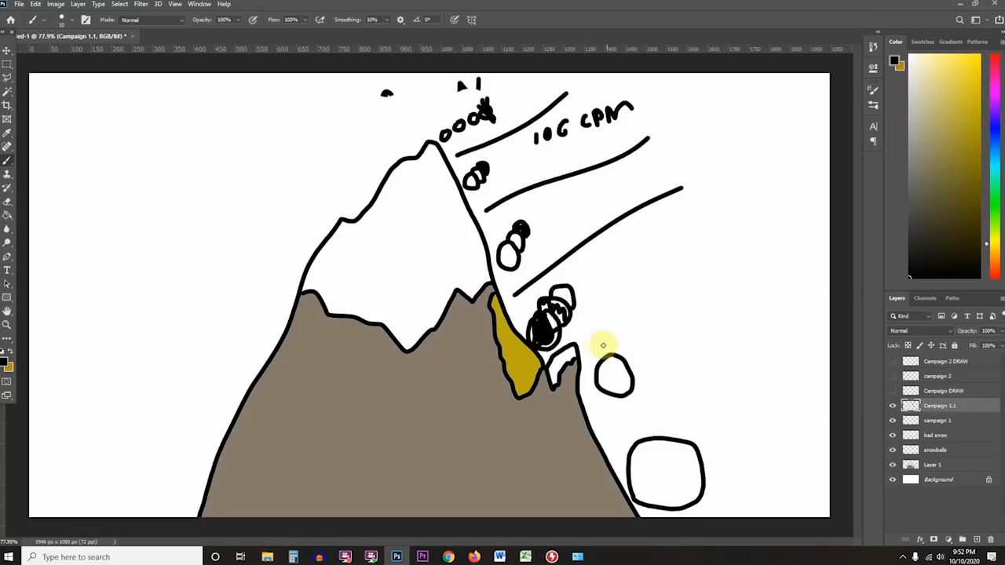
pyautogui.moveTo(580, 342); pyautogui.dragTo(748, 241)
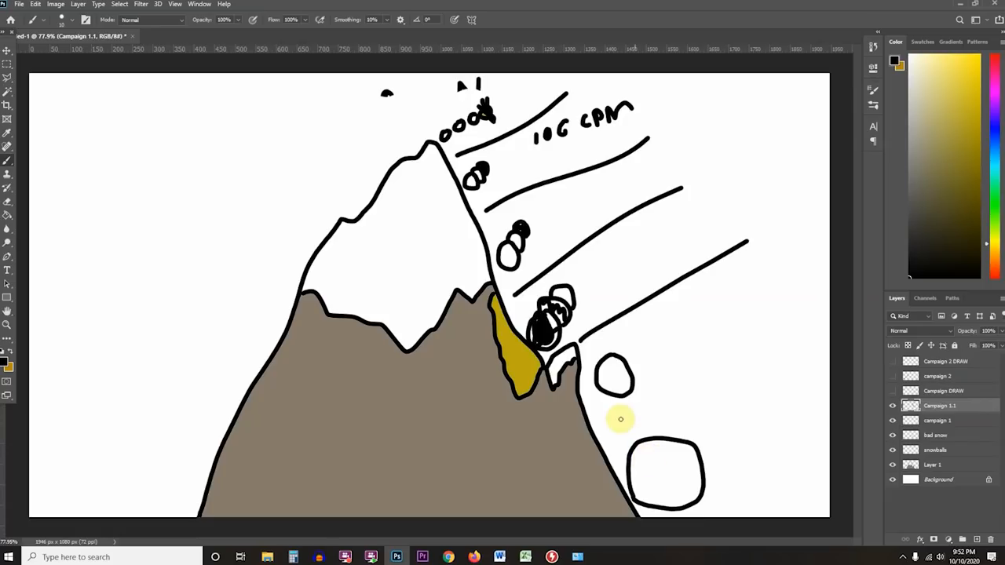
# - Mark the largest snowball with an arrow, repeated circles around it and three scribbled-over snowballs beside it
pyautogui.moveTo(630, 403)
pyautogui.mouseDown()
pyautogui.moveTo(636, 433)
pyautogui.moveTo(645, 412)
pyautogui.mouseUp()
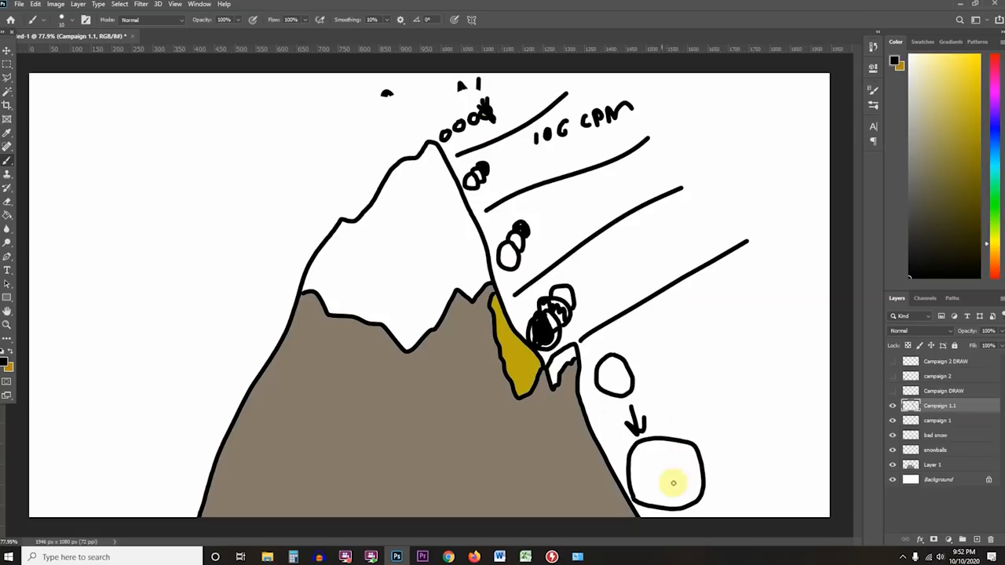
pyautogui.moveTo(669, 431)
pyautogui.mouseDown()
pyautogui.moveTo(718, 404)
pyautogui.moveTo(713, 491)
pyautogui.mouseUp()
pyautogui.moveTo(697, 407)
pyautogui.mouseDown()
pyautogui.moveTo(707, 378)
pyautogui.moveTo(738, 470)
pyautogui.mouseUp()
pyautogui.moveTo(716, 371)
pyautogui.mouseDown()
pyautogui.moveTo(767, 368)
pyautogui.moveTo(775, 424)
pyautogui.mouseUp()
pyautogui.moveTo(683, 431)
pyautogui.mouseDown()
pyautogui.moveTo(686, 420)
pyautogui.moveTo(710, 448)
pyautogui.moveTo(729, 444)
pyautogui.moveTo(763, 369)
pyautogui.moveTo(700, 480)
pyautogui.moveTo(739, 424)
pyautogui.moveTo(734, 471)
pyautogui.moveTo(669, 462)
pyautogui.moveTo(635, 440)
pyautogui.moveTo(696, 435)
pyautogui.moveTo(673, 496)
pyautogui.moveTo(655, 434)
pyautogui.mouseUp()
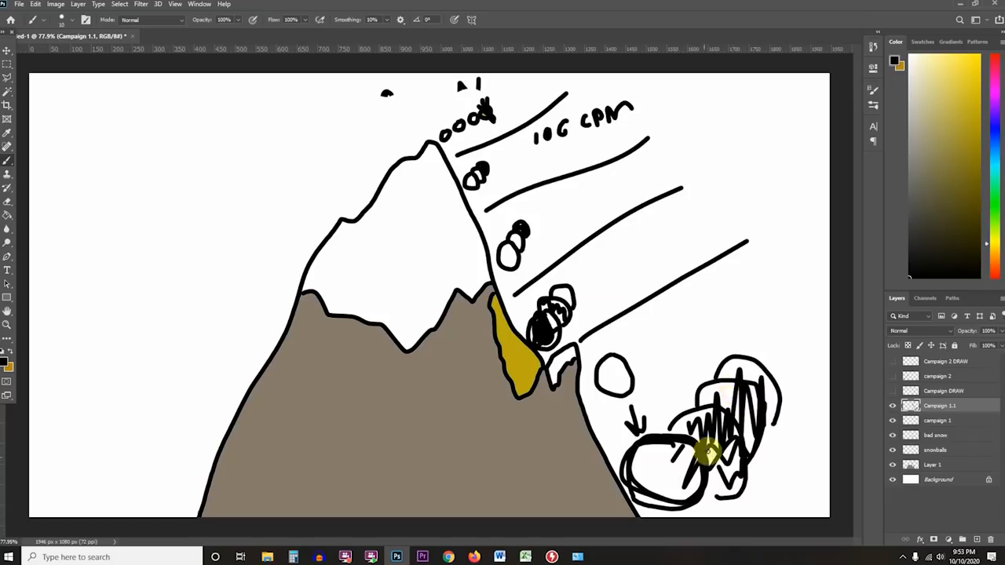
pyautogui.moveTo(657, 449)
pyautogui.mouseDown()
pyautogui.moveTo(729, 455)
pyautogui.moveTo(731, 476)
pyautogui.moveTo(616, 503)
pyautogui.mouseUp()
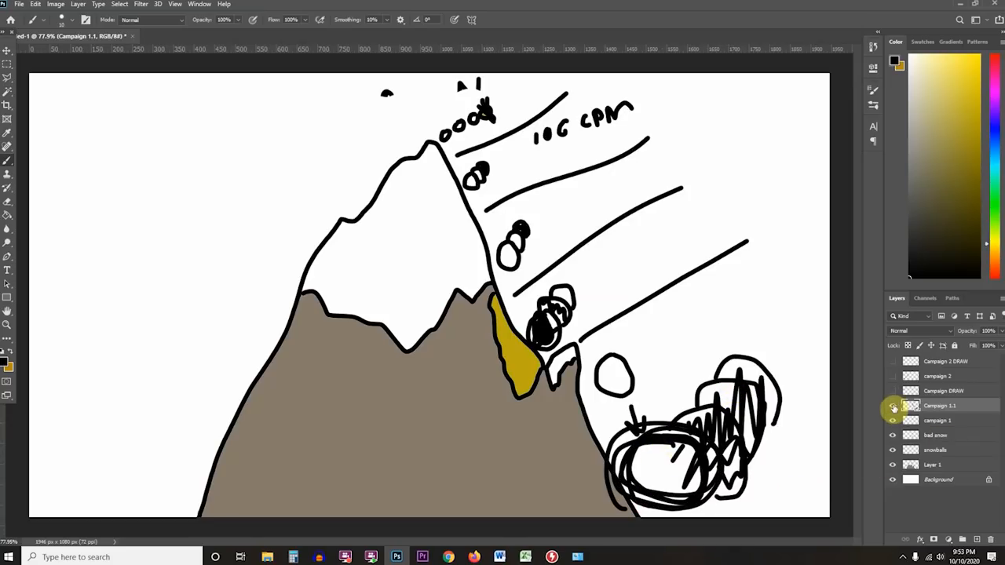
# - Hide the Campaign 1.1 and campaign 1 layers, and show campaign 2 as the active layer
pyautogui.click(893, 409)
pyautogui.click(893, 421)
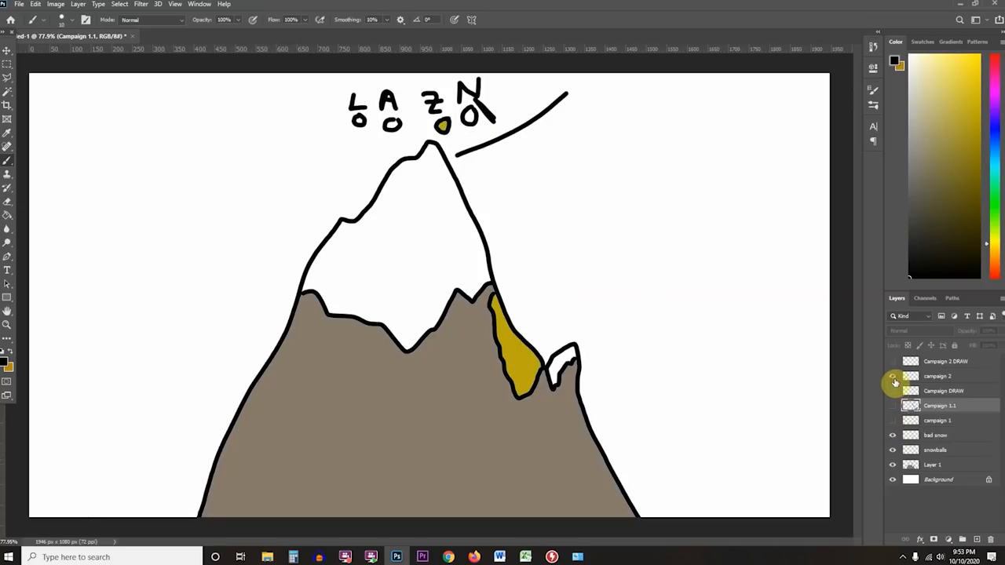
pyautogui.click(894, 378)
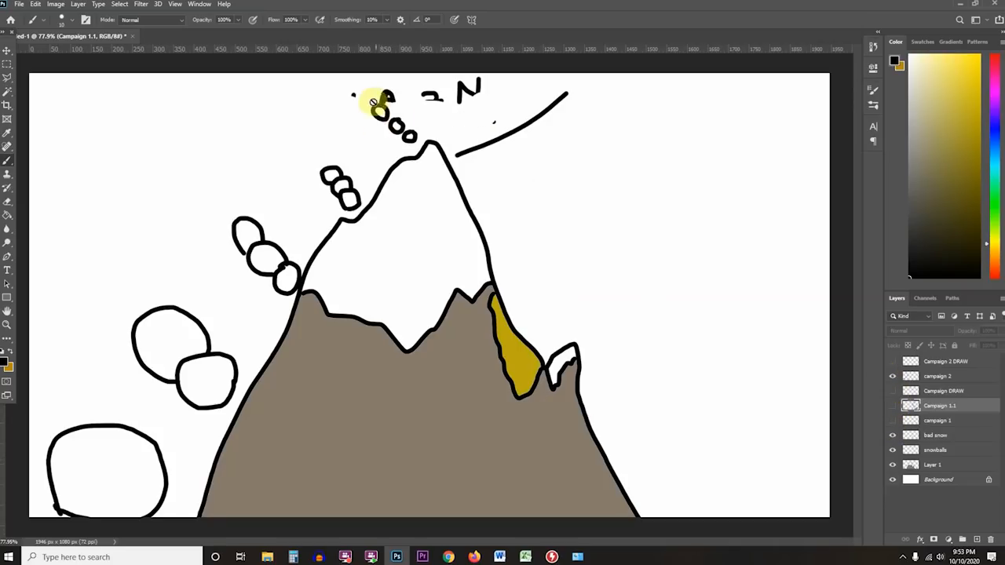
pyautogui.click(935, 376)
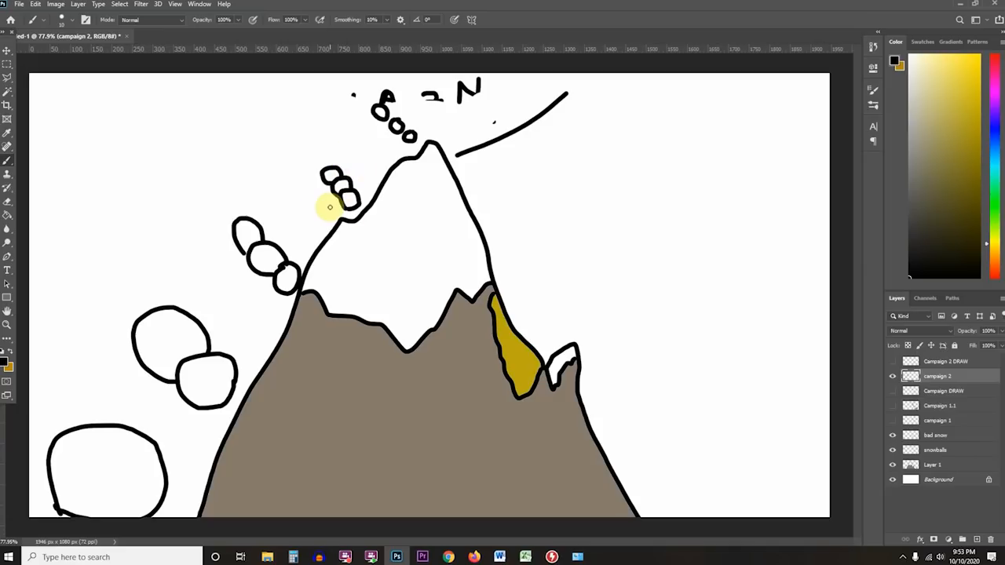
# - Draw dividing lines below the third and fourth snowball groups and black out the third group's middle snowball on the campaign 2 layer
pyautogui.moveTo(275, 319); pyautogui.dragTo(182, 229)
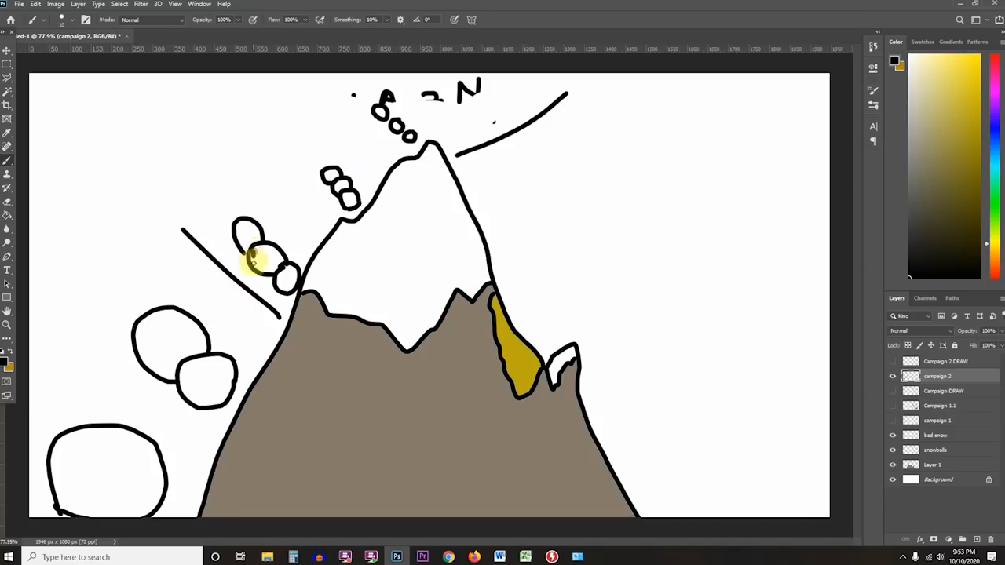
pyautogui.moveTo(255, 266)
pyautogui.mouseDown()
pyautogui.moveTo(283, 272)
pyautogui.moveTo(260, 250)
pyautogui.moveTo(273, 271)
pyautogui.moveTo(257, 262)
pyautogui.moveTo(285, 270)
pyautogui.mouseUp()
pyautogui.moveTo(217, 429); pyautogui.dragTo(56, 318)
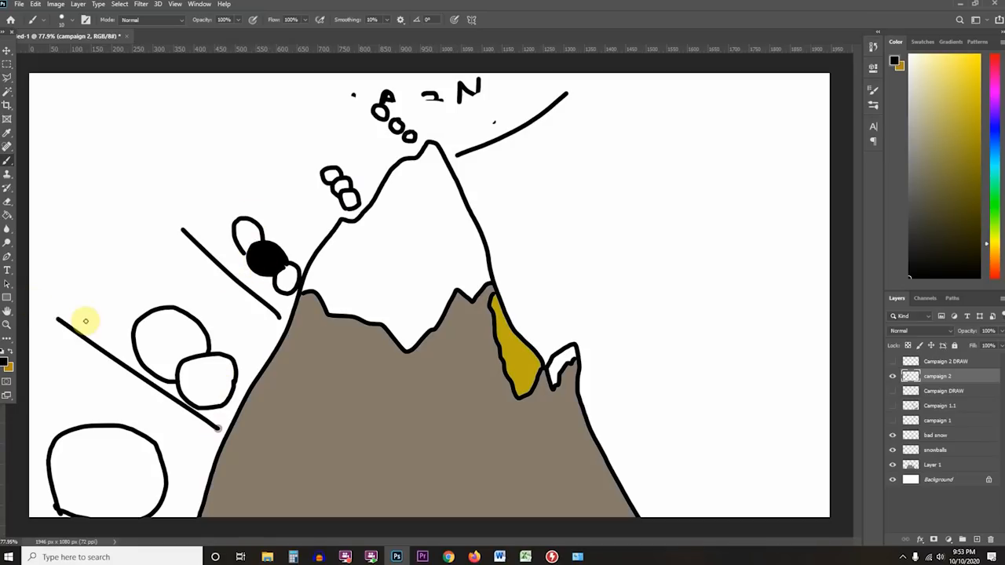
# - Black out the fourth group's smaller snowball, label its larger one 4 and the biggest snowball 9, and link those two with an arrow
pyautogui.moveTo(190, 376)
pyautogui.mouseDown()
pyautogui.moveTo(182, 381)
pyautogui.moveTo(206, 361)
pyautogui.moveTo(223, 383)
pyautogui.moveTo(197, 358)
pyautogui.moveTo(223, 362)
pyautogui.moveTo(201, 396)
pyautogui.moveTo(218, 397)
pyautogui.moveTo(209, 395)
pyautogui.mouseUp()
pyautogui.moveTo(249, 358); pyautogui.dragTo(249, 364)
pyautogui.moveTo(160, 324)
pyautogui.mouseDown()
pyautogui.moveTo(181, 337)
pyautogui.moveTo(174, 350)
pyautogui.mouseUp()
pyautogui.moveTo(106, 453)
pyautogui.mouseDown()
pyautogui.moveTo(97, 458)
pyautogui.moveTo(119, 509)
pyautogui.mouseUp()
pyautogui.moveTo(209, 389)
pyautogui.mouseDown()
pyautogui.moveTo(224, 352)
pyautogui.moveTo(219, 375)
pyautogui.moveTo(188, 376)
pyautogui.moveTo(188, 362)
pyautogui.moveTo(139, 438)
pyautogui.moveTo(139, 417)
pyautogui.moveTo(168, 426)
pyautogui.mouseUp()
pyautogui.click(154, 352)
pyautogui.moveTo(167, 303)
pyautogui.mouseDown()
pyautogui.moveTo(172, 383)
pyautogui.moveTo(168, 300)
pyautogui.moveTo(166, 371)
pyautogui.moveTo(142, 442)
pyautogui.moveTo(168, 425)
pyautogui.mouseUp()
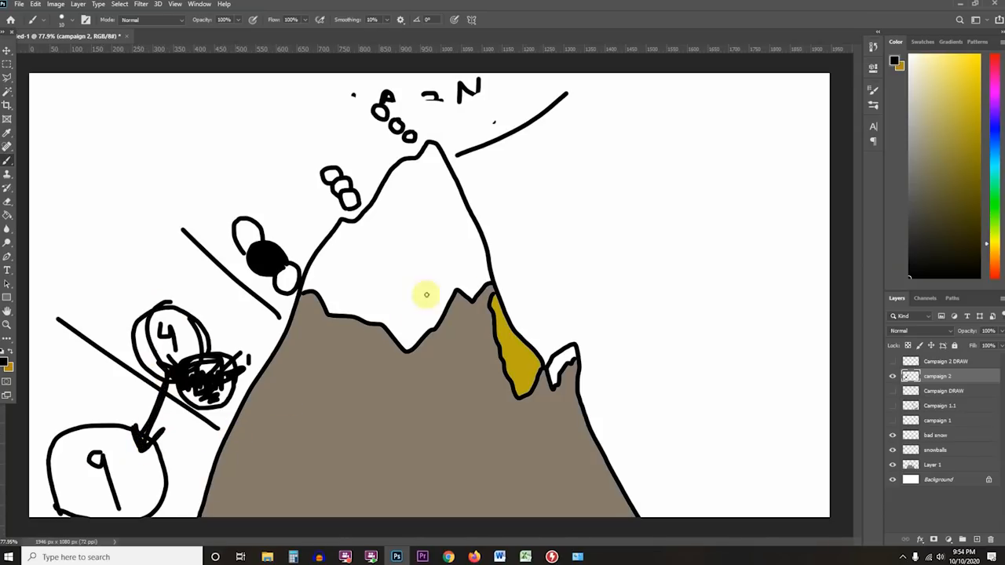
# - Draw several large circles around the yellow snow patch on the mountain's right slope
pyautogui.moveTo(521, 285)
pyautogui.mouseDown()
pyautogui.moveTo(513, 265)
pyautogui.moveTo(605, 354)
pyautogui.mouseUp()
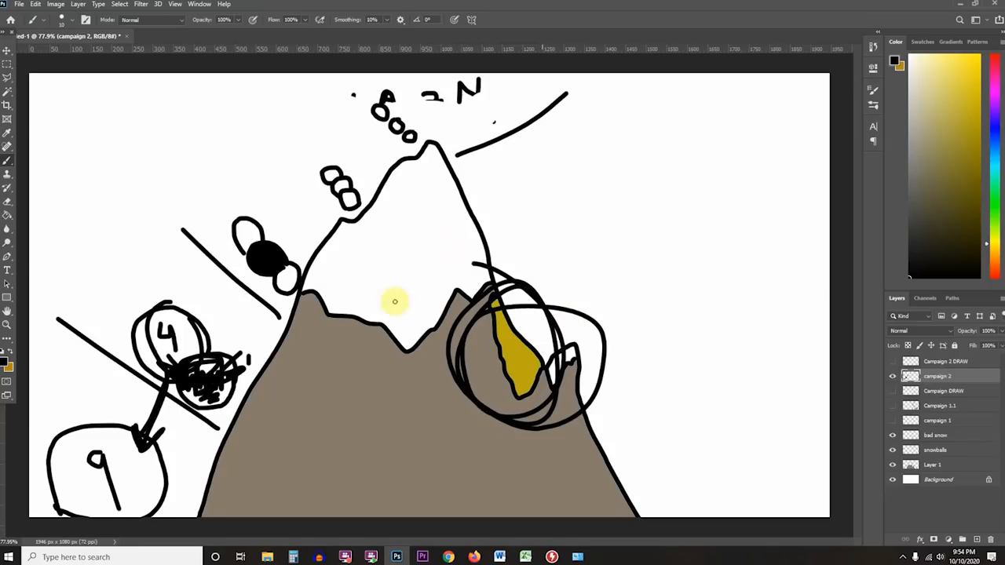
pyautogui.moveTo(395, 302); pyautogui.dragTo(529, 372)
# - Bring up the first Ads Manager page in Chrome, and in the Word outline select the "Target for a high quality 1st touch" line
pyautogui.click(449, 557)
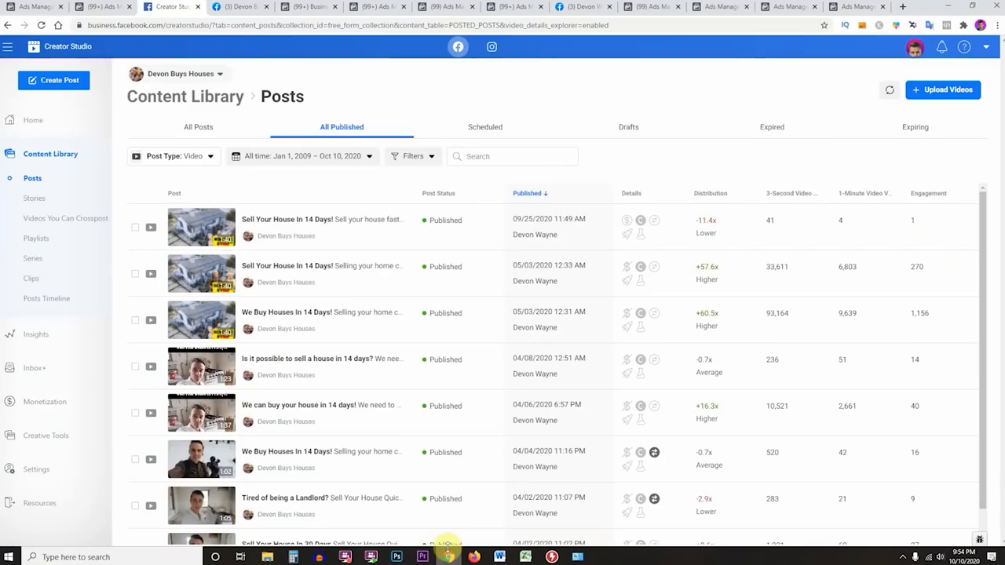
pyautogui.click(35, 6)
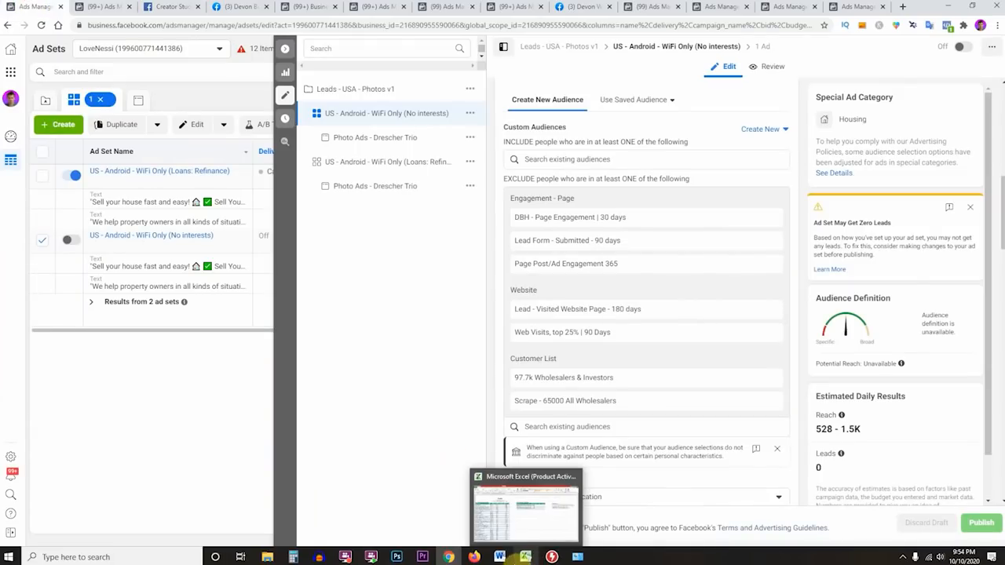
pyautogui.moveTo(500, 557)
pyautogui.click(455, 518)
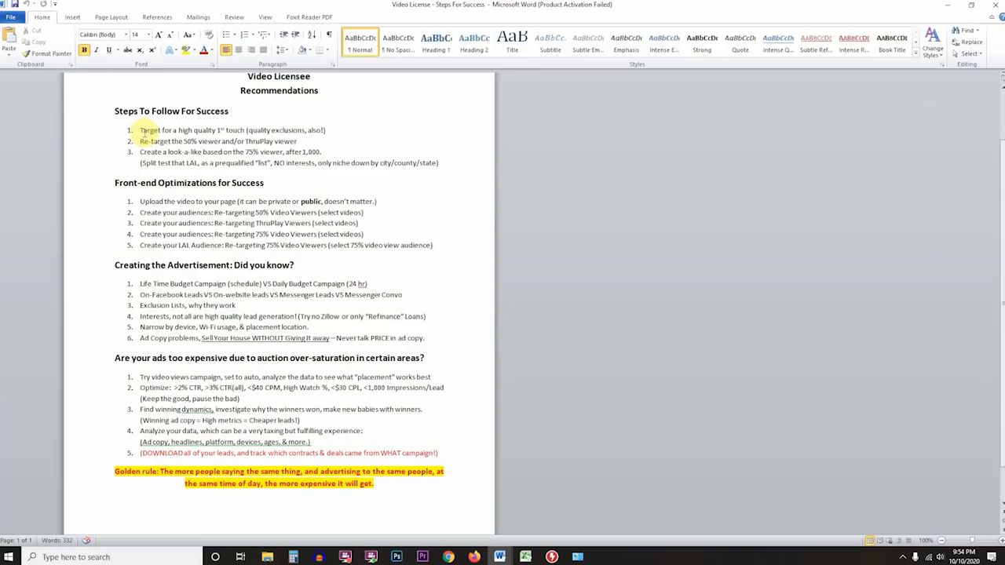
pyautogui.moveTo(141, 130); pyautogui.dragTo(358, 134)
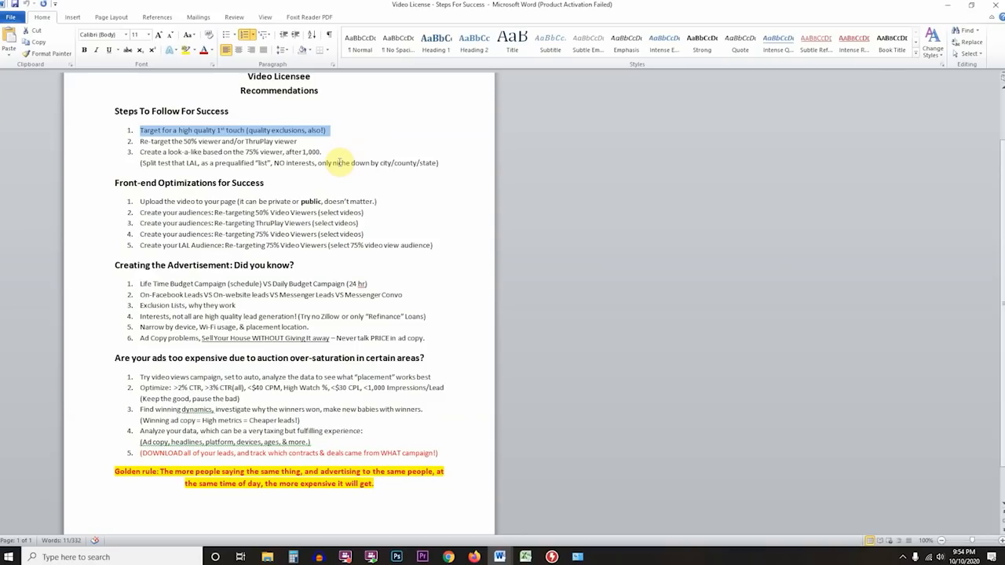
# - Switch to Ads Manager in Chrome and examine the excluded custom audiences of the US - Android - WiFi Only (No interests) ad set
pyautogui.hotkey('alt', 'Tab')
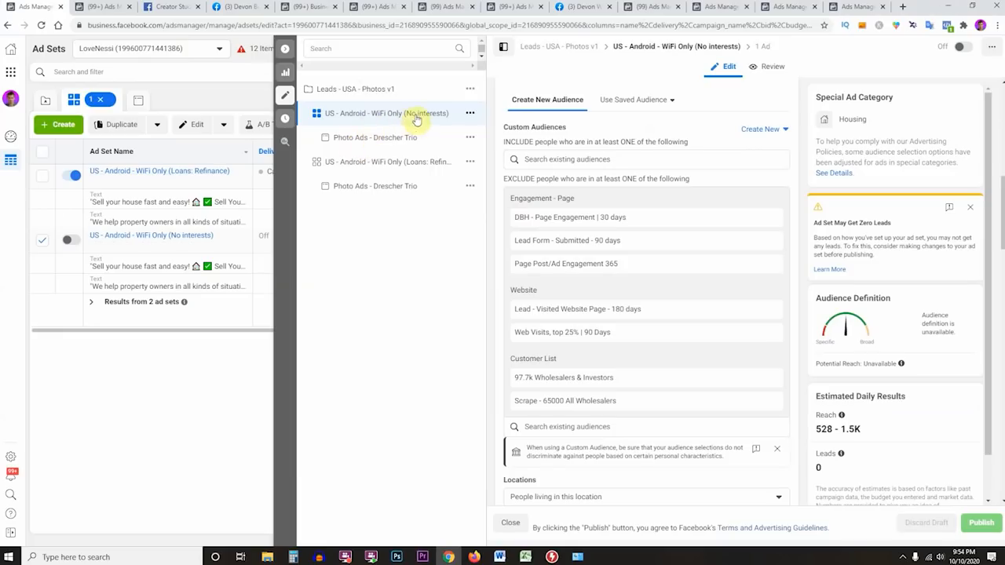
pyautogui.scroll(10, 540, 247)
pyautogui.scroll(-5, 544, 246)
pyautogui.scroll(4, 516, 247)
pyautogui.scroll(1, 510, 255)
pyautogui.scroll(-3, 509, 259)
pyautogui.scroll(-3, 506, 271)
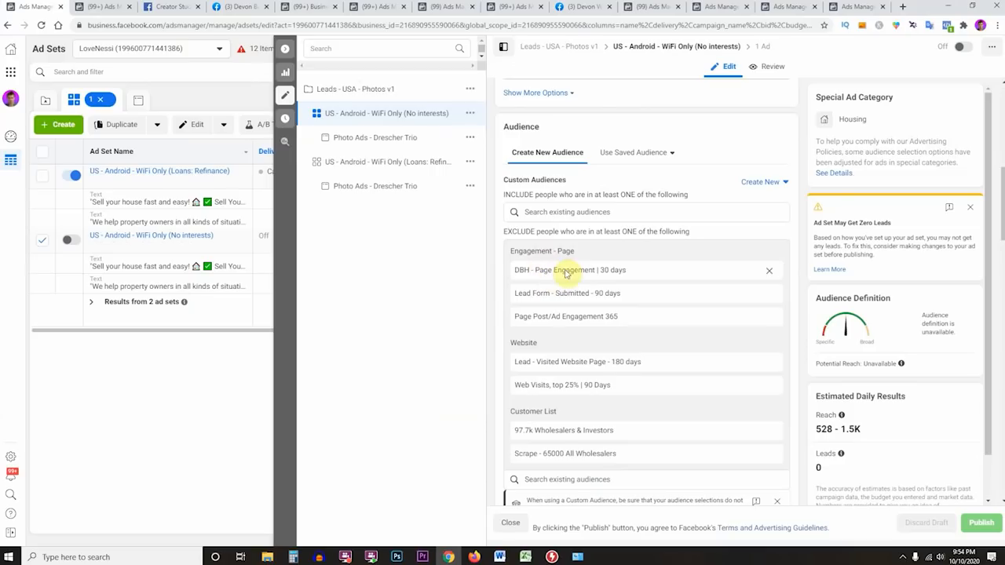
pyautogui.scroll(-1, 556, 299)
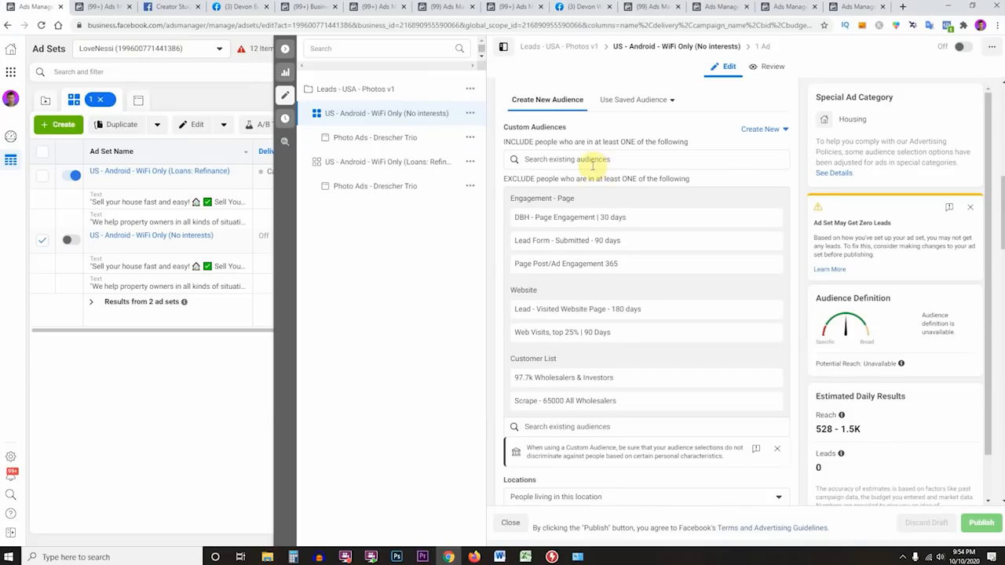
pyautogui.scroll(-1, 590, 166)
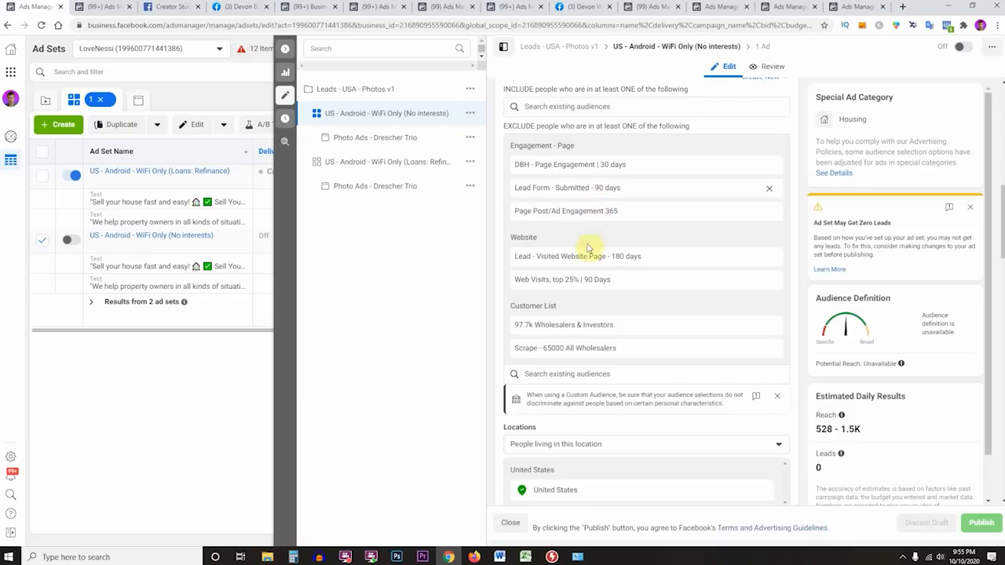
# - Switch to the Photoshop drawing and draw loops around the largest snowball, marked 9, on the campaign 2 layer
pyautogui.hotkey('alt', 'Tab')
pyautogui.hotkey('alt', 'Tab')
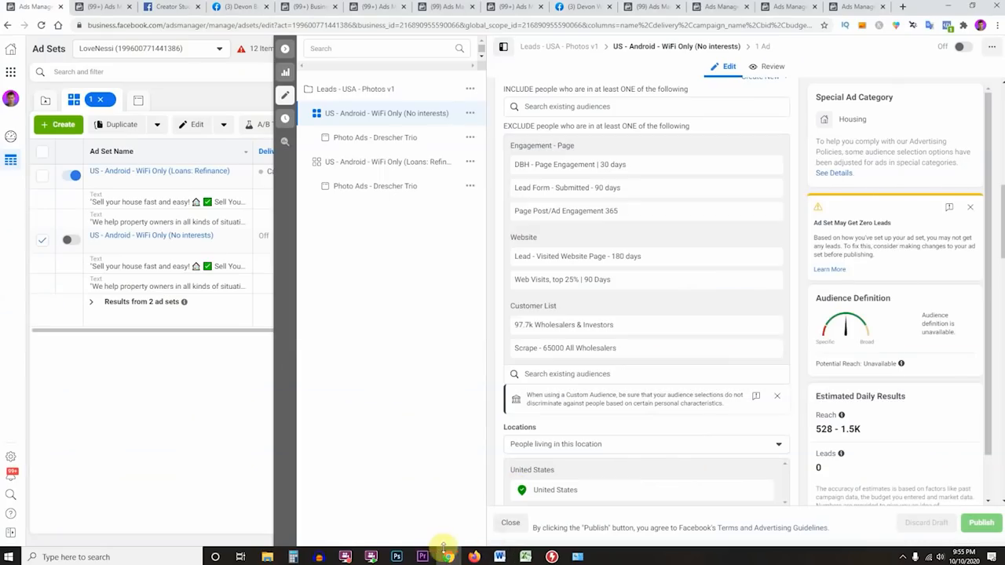
pyautogui.click(399, 555)
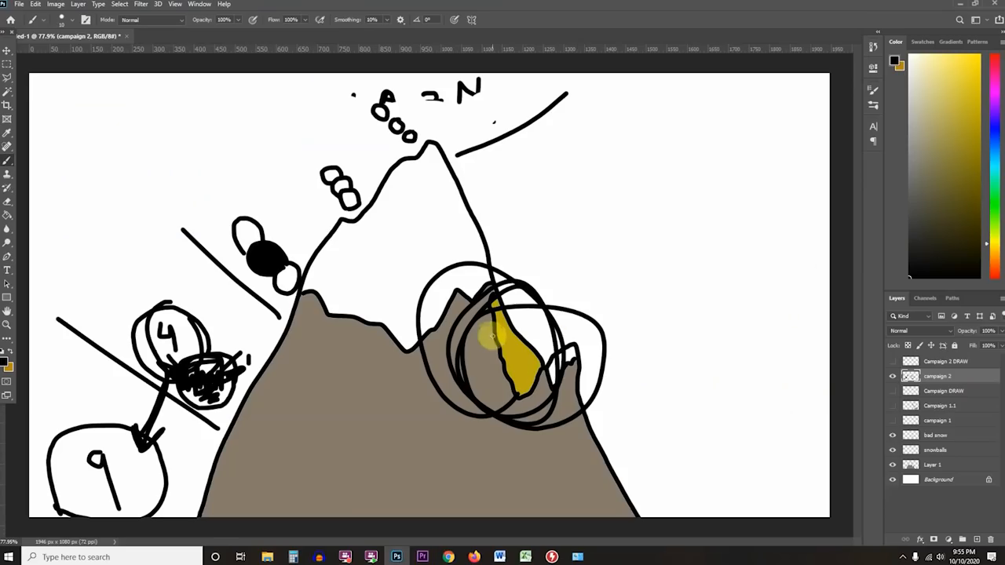
pyautogui.hotkey('alt', 'Tab')
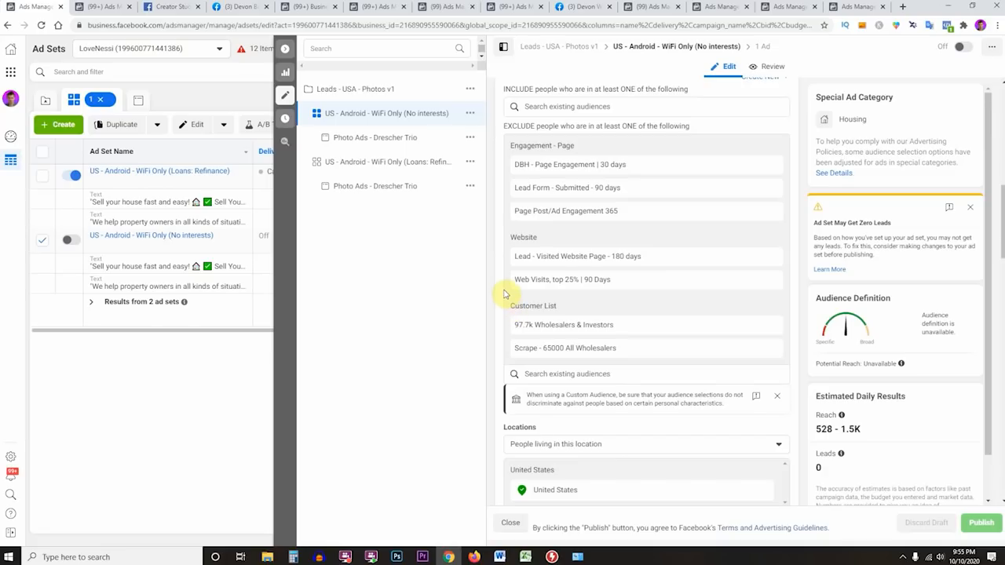
pyautogui.hotkey('alt', 'Tab')
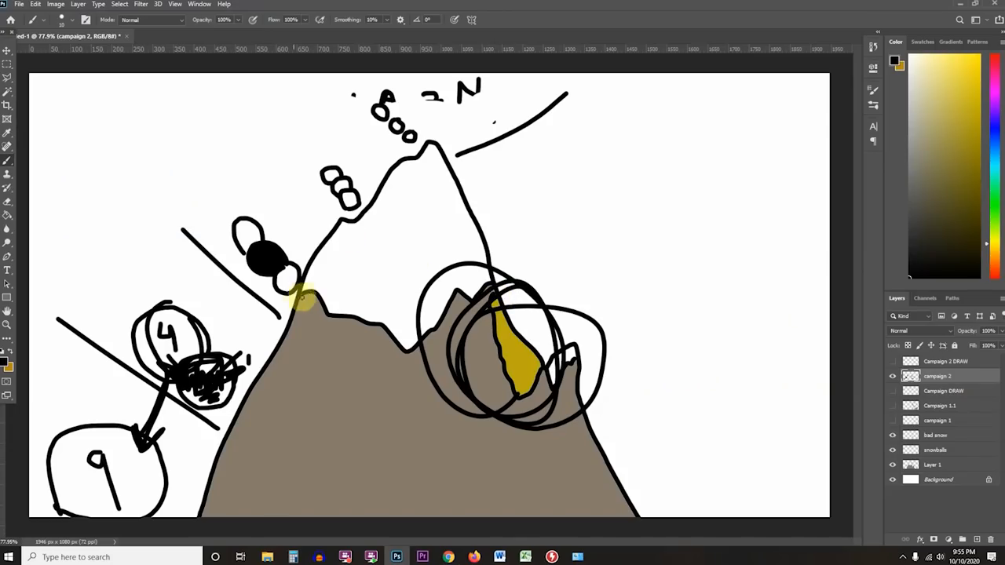
pyautogui.moveTo(140, 420)
pyautogui.mouseDown()
pyautogui.moveTo(66, 433)
pyautogui.moveTo(44, 390)
pyautogui.mouseUp()
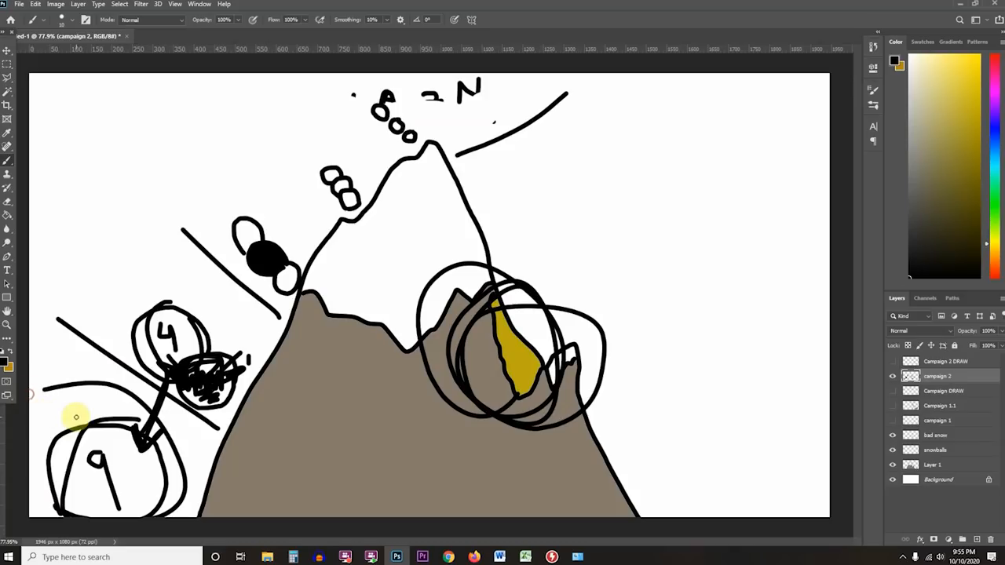
# - Switch to the Word outline and select the step about re-targeting the 50% viewer and/or ThruPlay viewer
pyautogui.hotkey('alt', 'Tab')
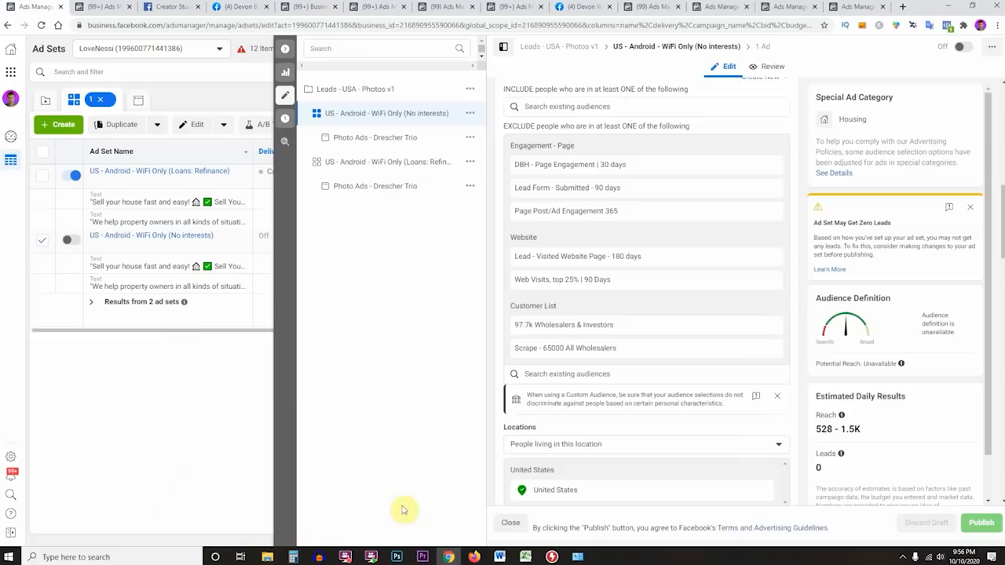
pyautogui.moveTo(499, 557)
pyautogui.click(466, 503)
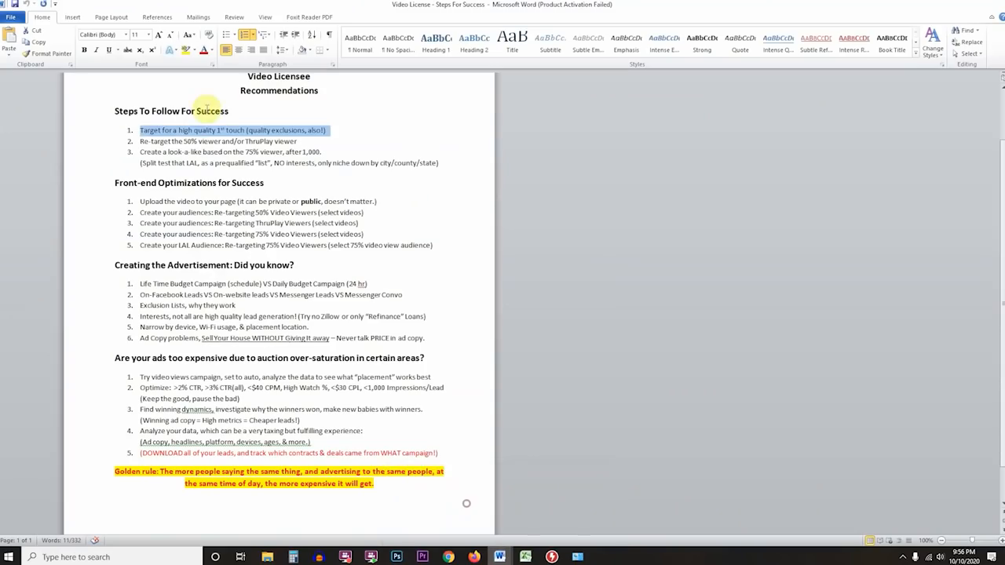
pyautogui.moveTo(153, 141); pyautogui.dragTo(300, 142)
# - Switch to Chrome and examine the results, cost, click and video-watch columns of the five re-targeting ad sets in Ads Manager
pyautogui.hotkey('alt', 'Tab')
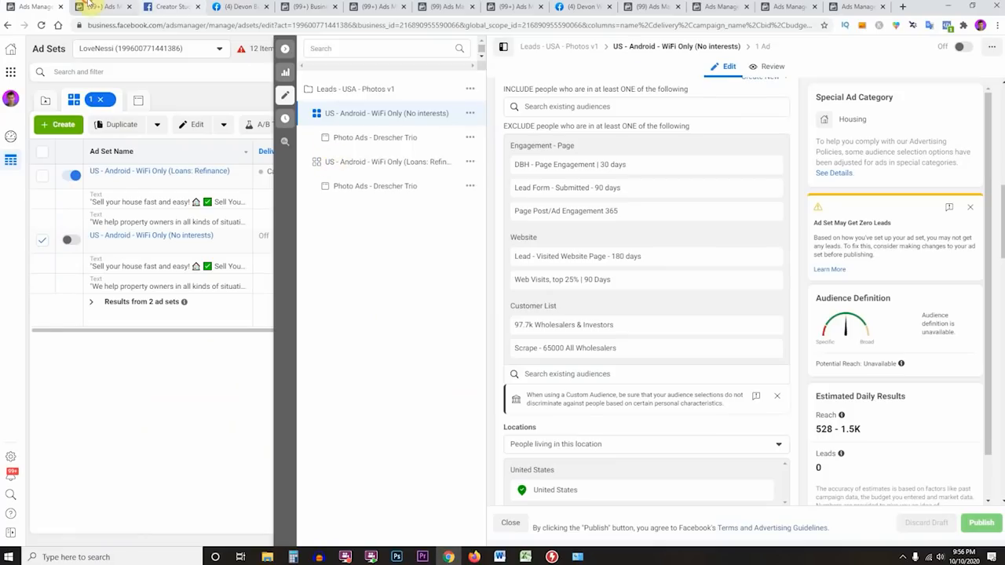
pyautogui.click(89, 7)
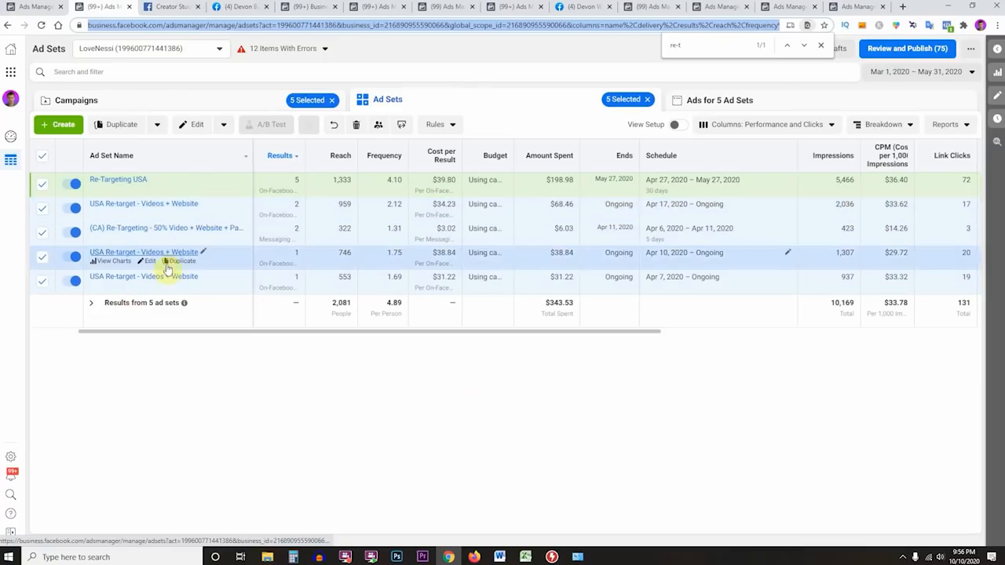
pyautogui.moveTo(464, 332); pyautogui.dragTo(419, 328)
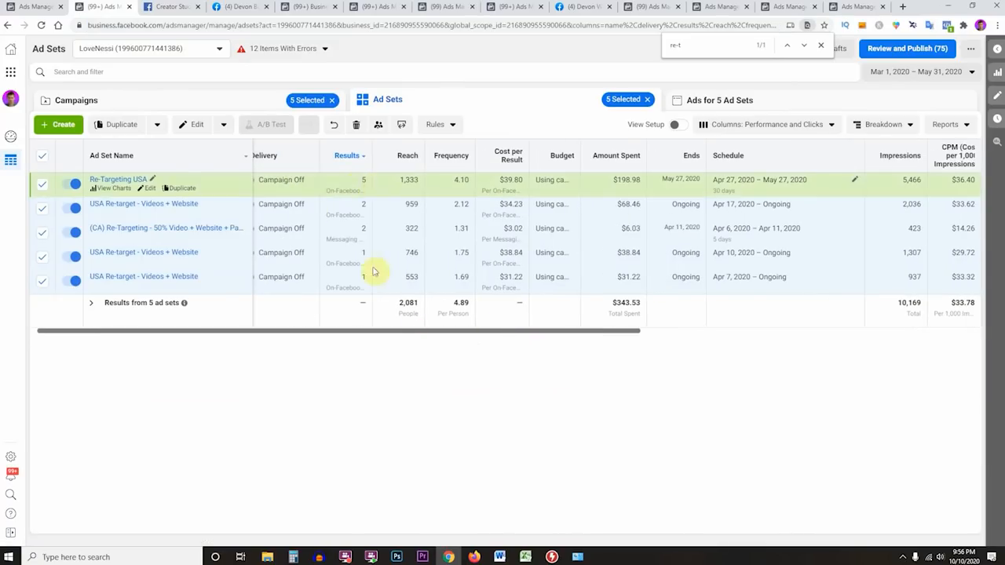
pyautogui.moveTo(469, 331); pyautogui.dragTo(812, 338)
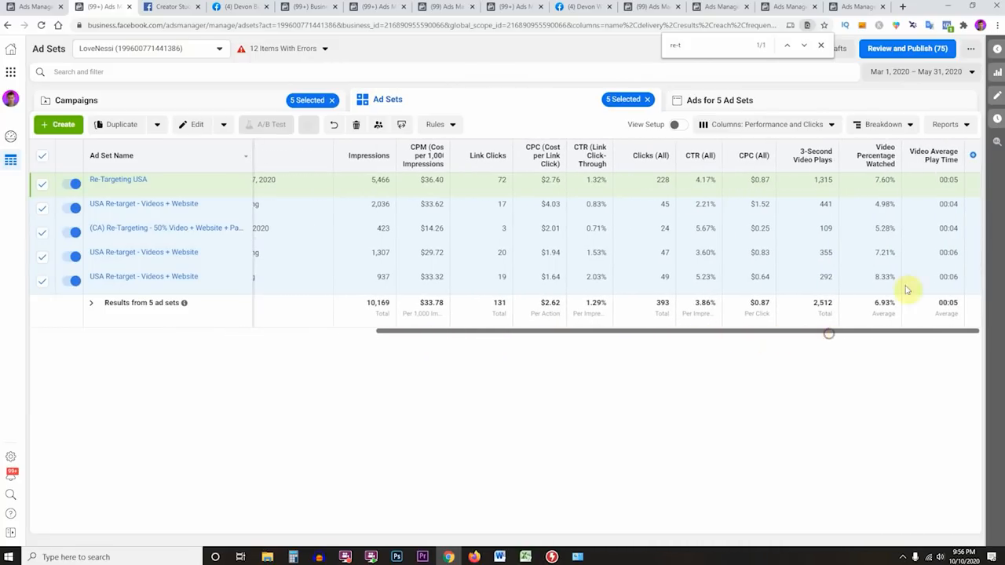
pyautogui.moveTo(882, 157)
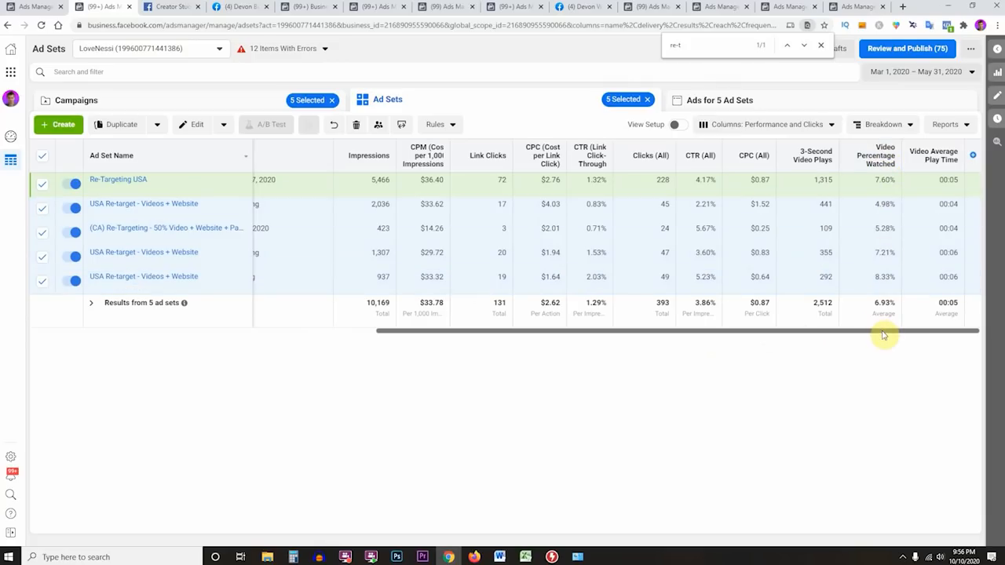
pyautogui.moveTo(884, 334); pyautogui.dragTo(867, 336)
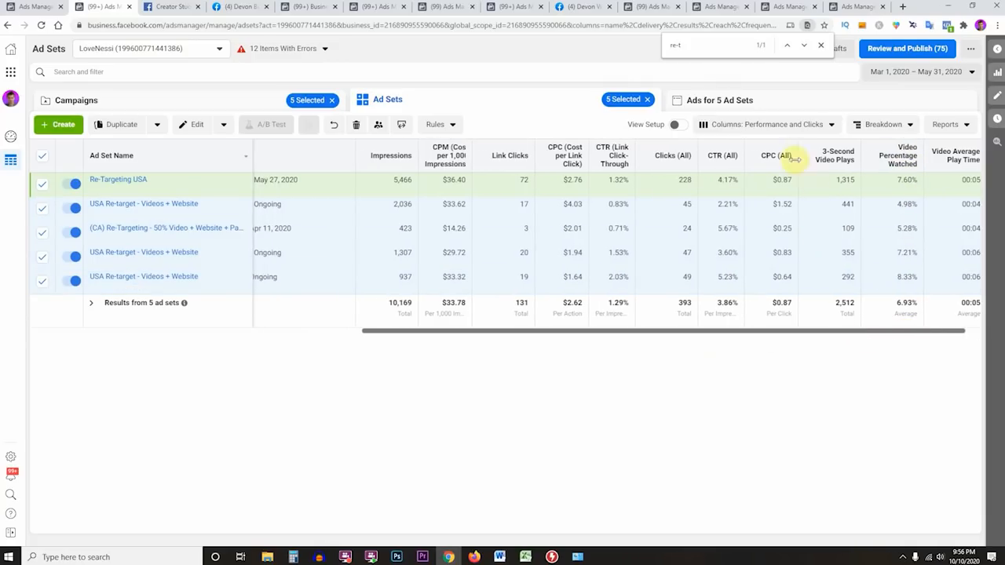
pyautogui.moveTo(776, 332); pyautogui.dragTo(646, 312)
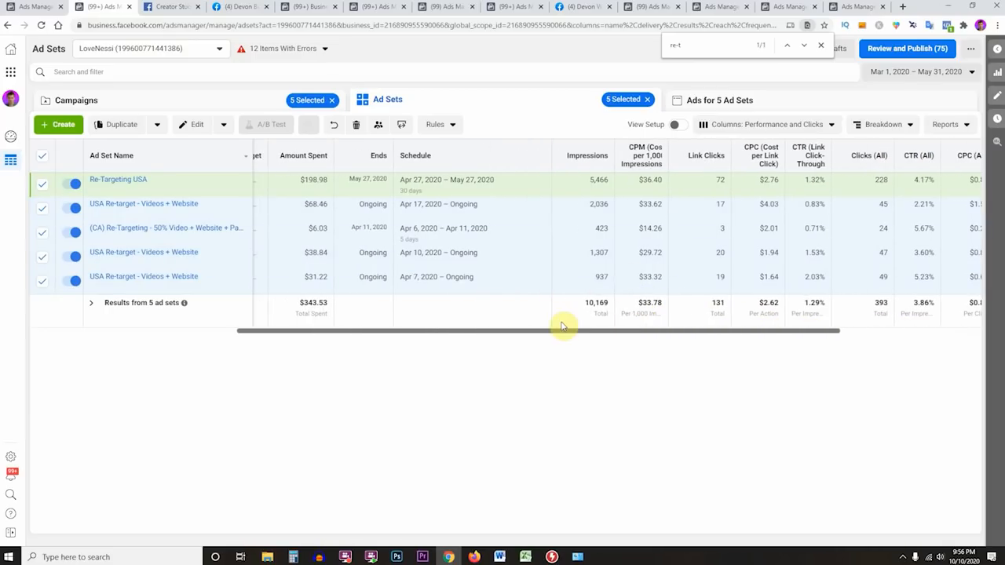
# - Switch to the Word outline and select the step about creating a look-a-like based on the 75% viewer, after 1,000
pyautogui.moveTo(562, 334); pyautogui.dragTo(347, 315)
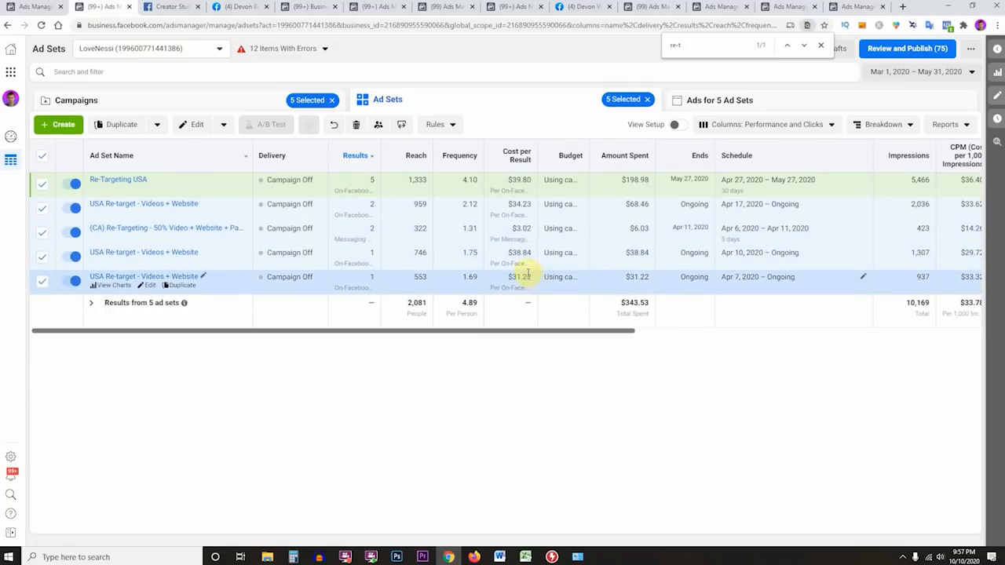
pyautogui.hotkey('alt', 'Tab')
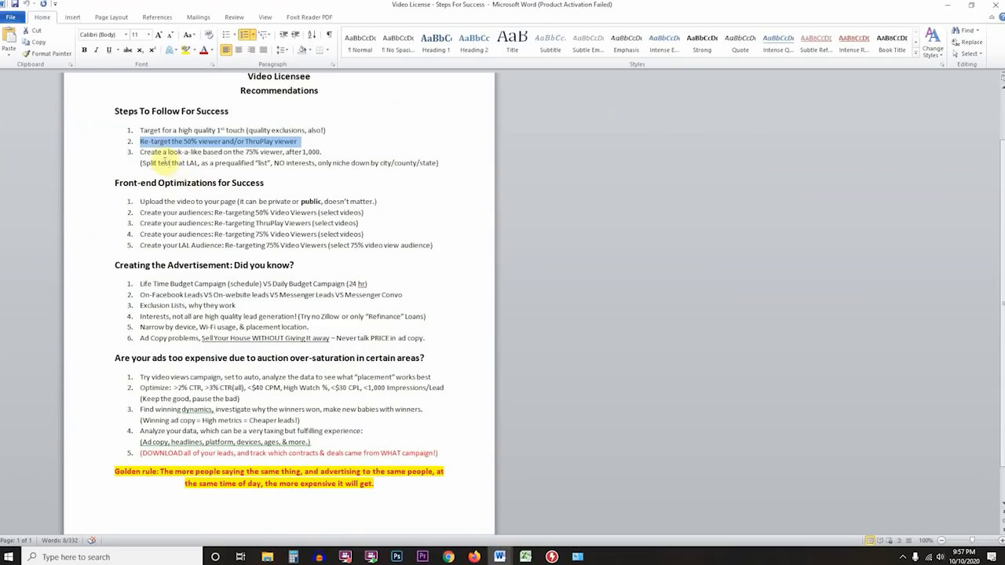
pyautogui.moveTo(141, 151); pyautogui.dragTo(338, 151)
# - Switch to Creator Studio in Chrome and examine viewer activity and audience retention of the Sell Your House In 14 Days! video published 05/03/2020 12:33 AM
pyautogui.hotkey('alt', 'Tab')
pyautogui.click(166, 6)
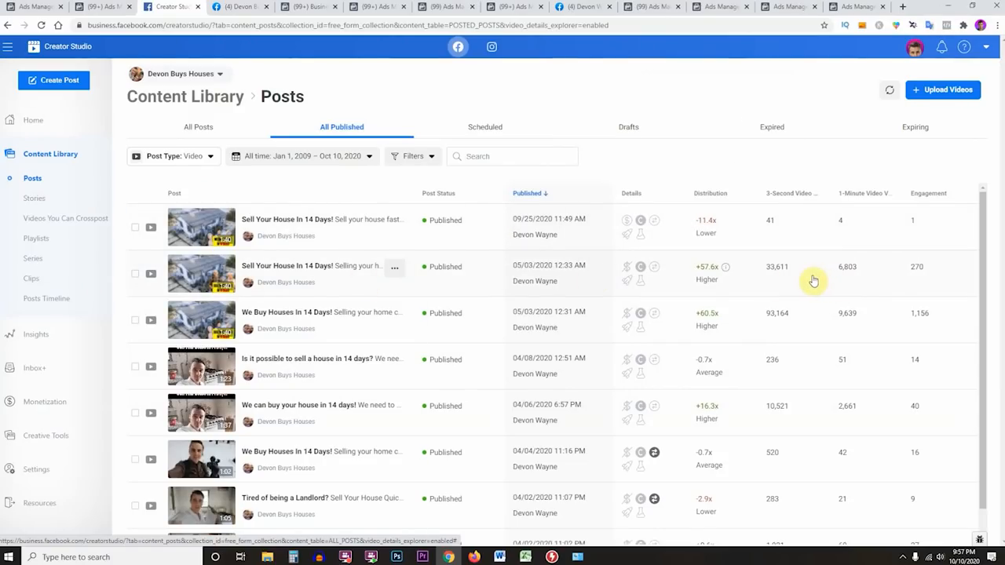
pyautogui.click(310, 275)
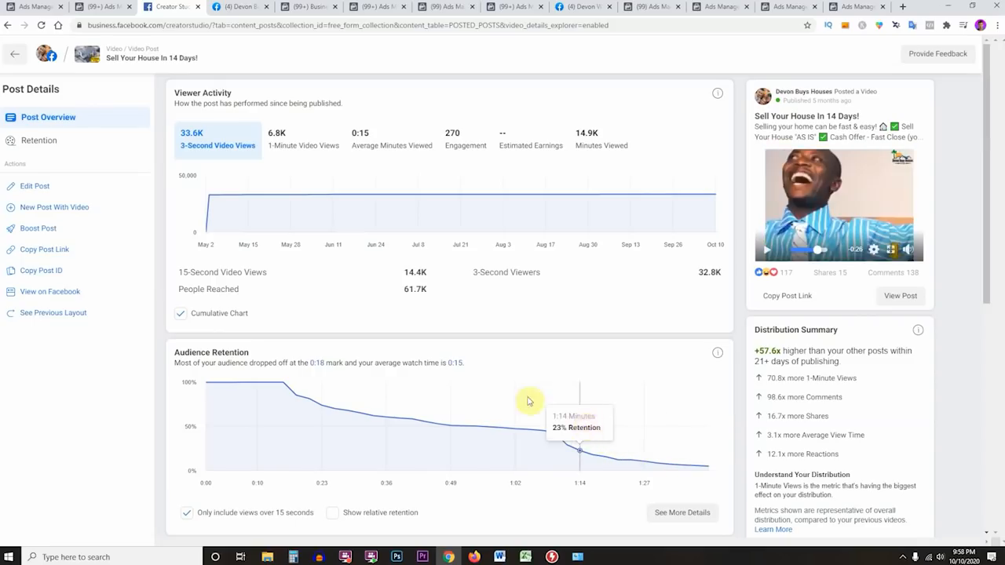
pyautogui.click(14, 54)
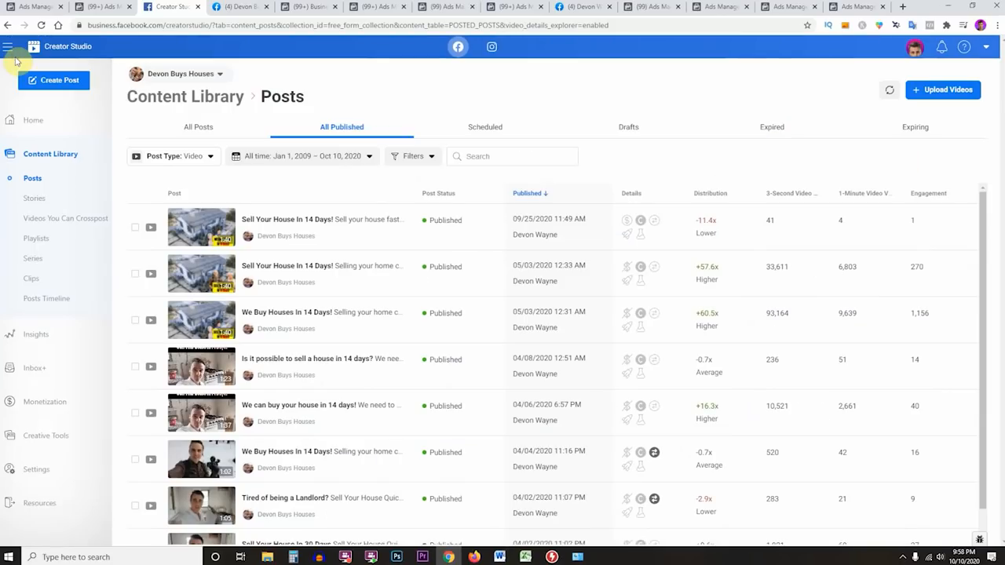
pyautogui.moveTo(759, 294)
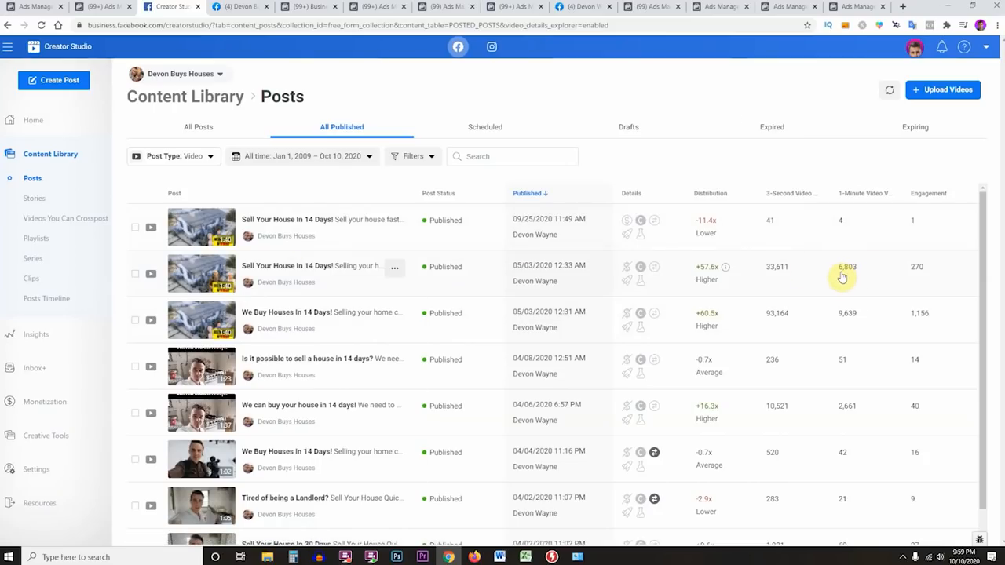
# - Check the look-a-like step in the Word outline, then re-examine the same video's audience retention curve in Creator Studio
pyautogui.hotkey('alt', 'Tab')
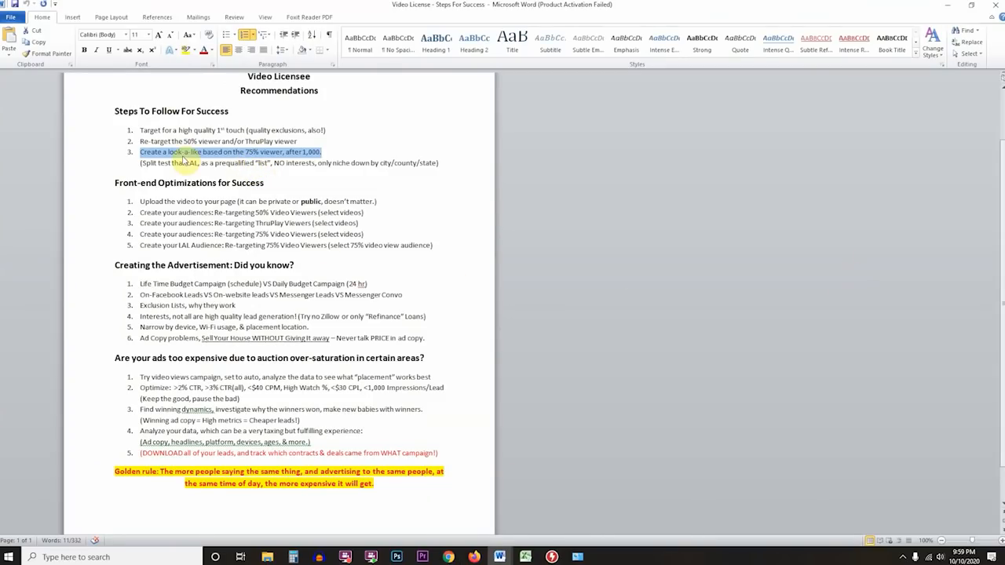
pyautogui.hotkey('alt', 'Tab')
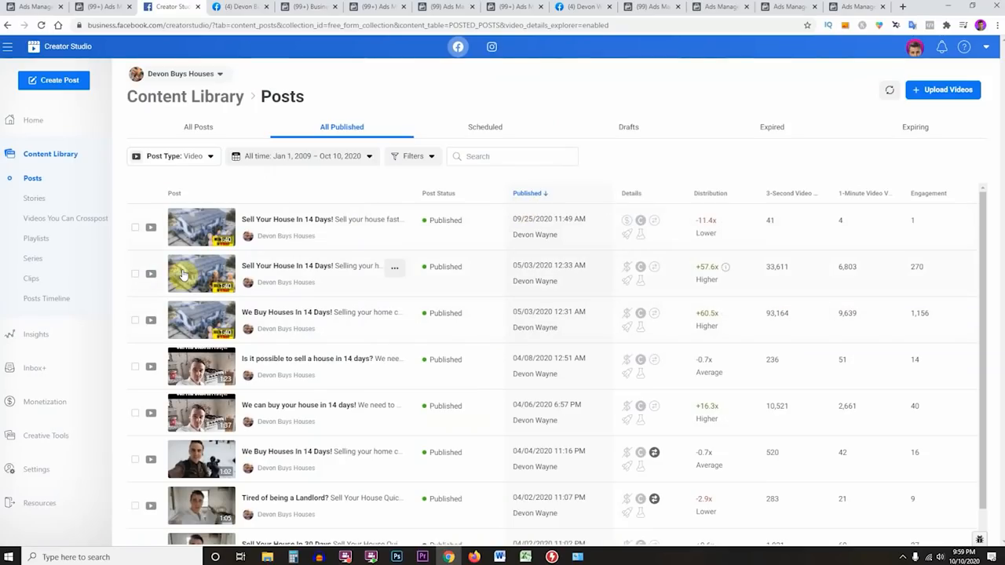
pyautogui.click(278, 271)
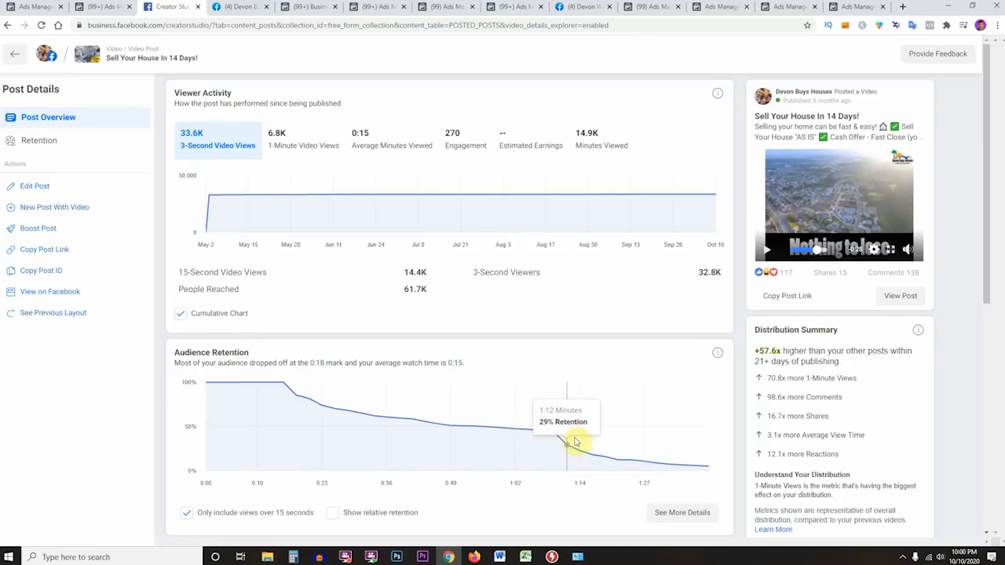
pyautogui.click(14, 55)
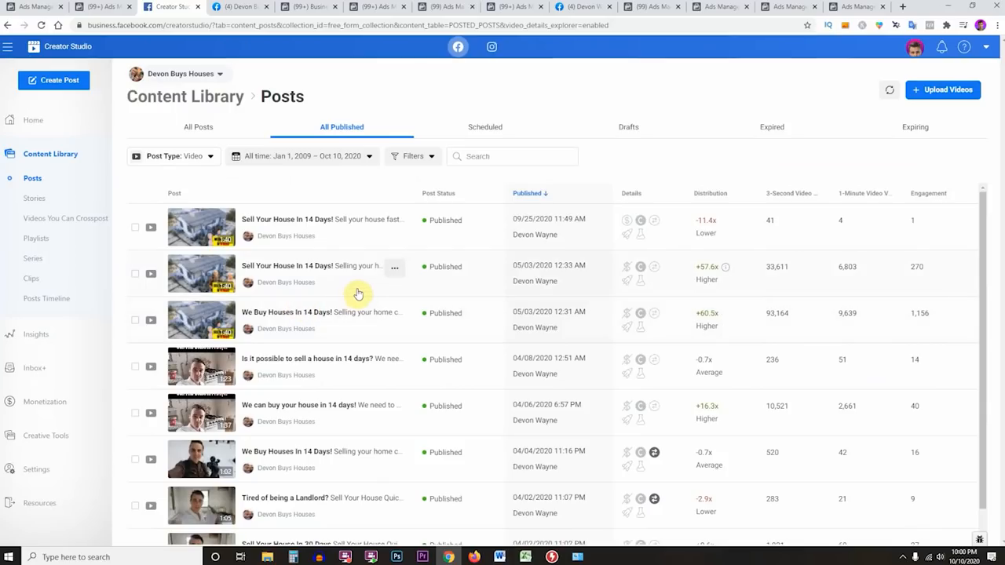
# - Switch to the Word outline and select the Steps To Follow For Success list, then the Front-end Optimizations heading and its upload-the-video step
pyautogui.hotkey('alt', 'Tab')
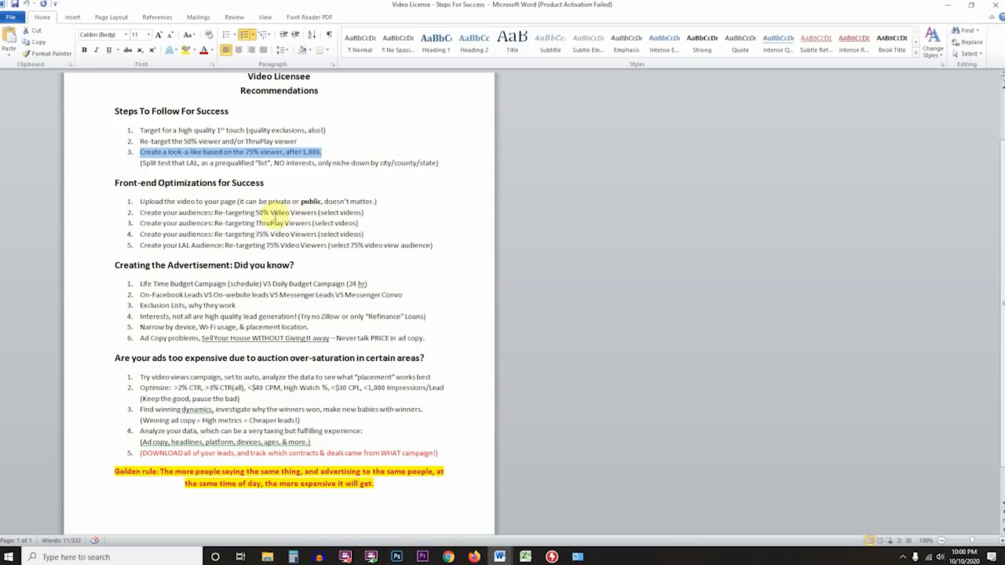
pyautogui.click(140, 201)
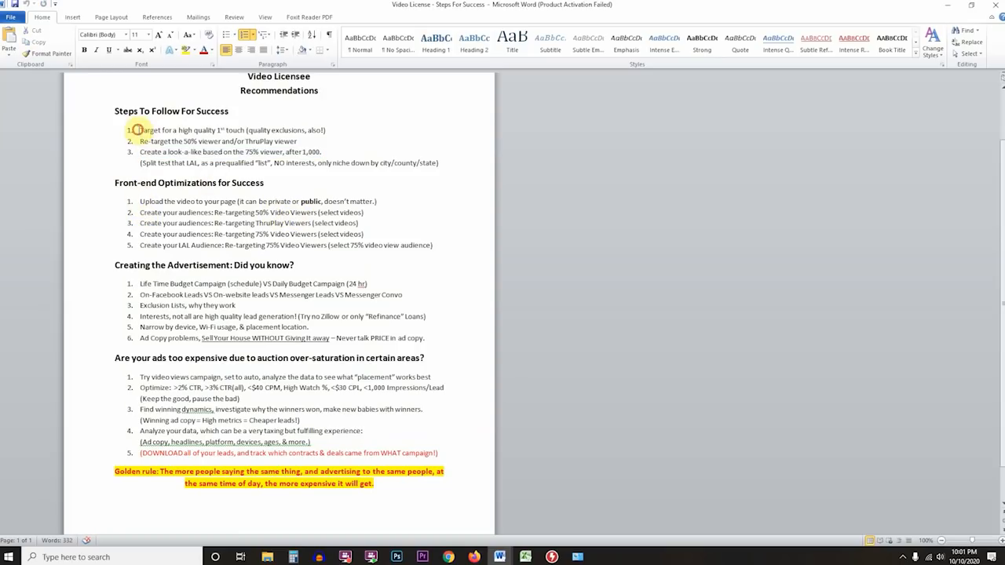
pyautogui.moveTo(140, 130); pyautogui.dragTo(528, 171)
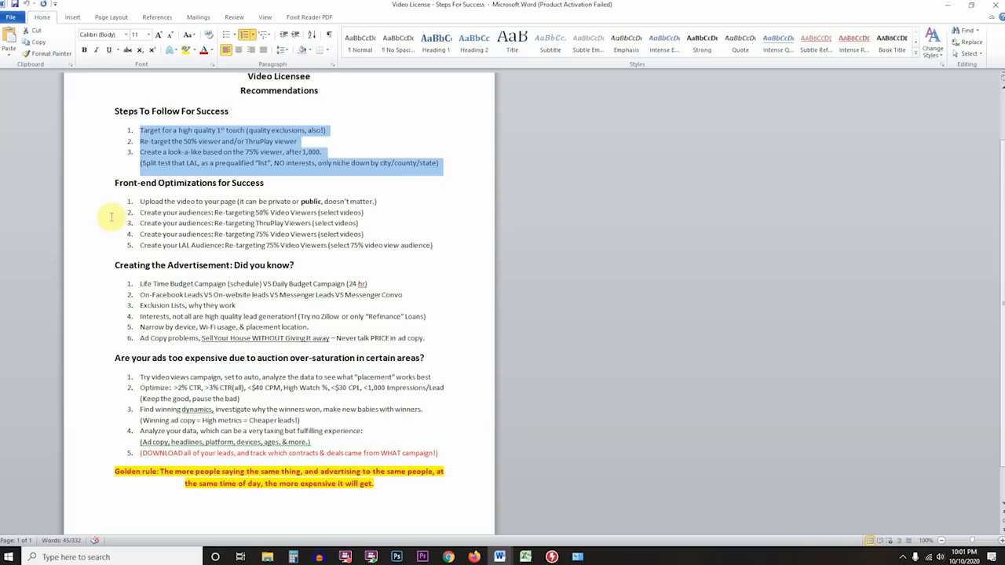
pyautogui.click(142, 202)
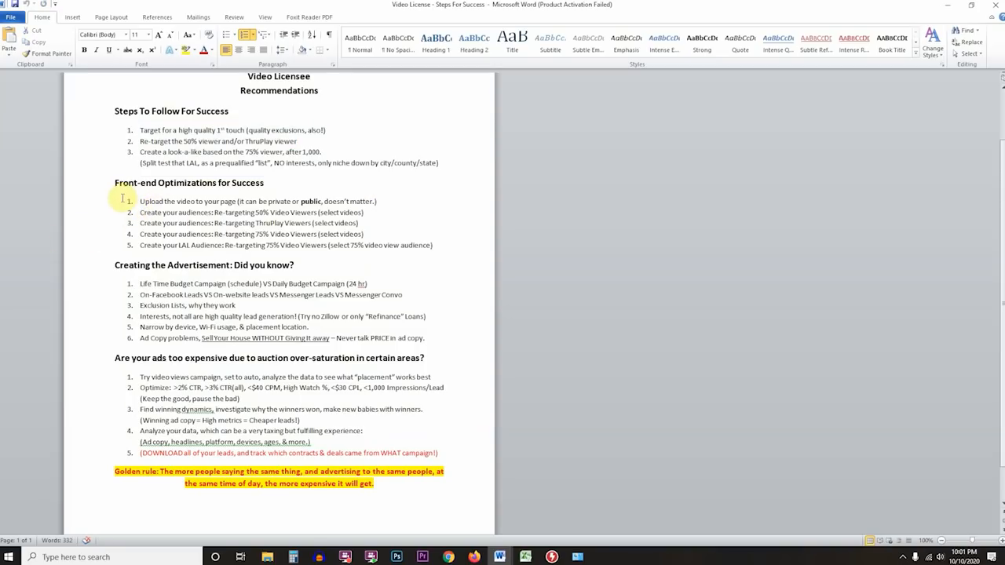
pyautogui.moveTo(116, 183); pyautogui.dragTo(265, 183)
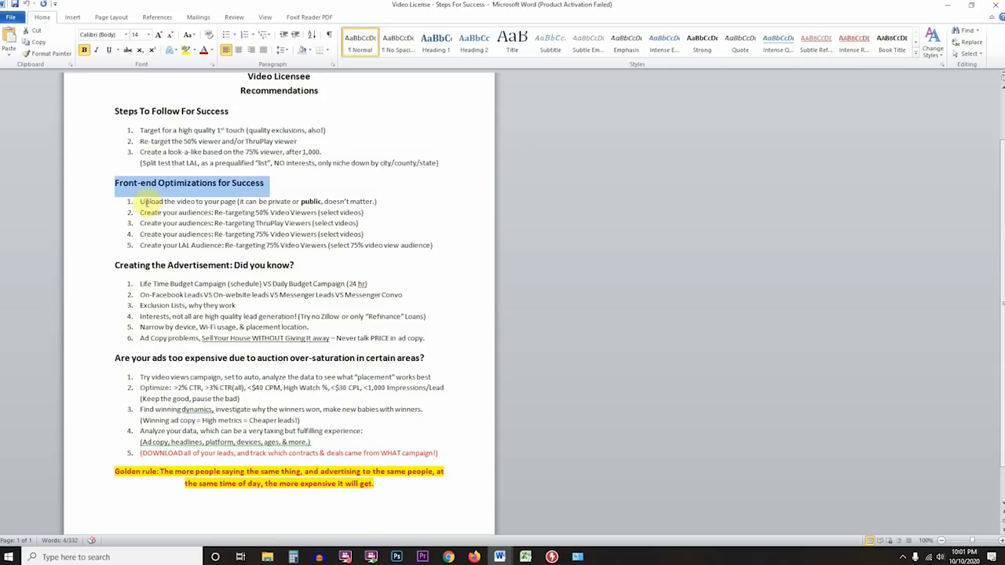
pyautogui.moveTo(141, 202); pyautogui.dragTo(385, 202)
# - Switch to the Devon Buys Houses Facebook page in Chrome and look through its Videos section, dismissing the new notification
pyautogui.hotkey('alt', 'Tab')
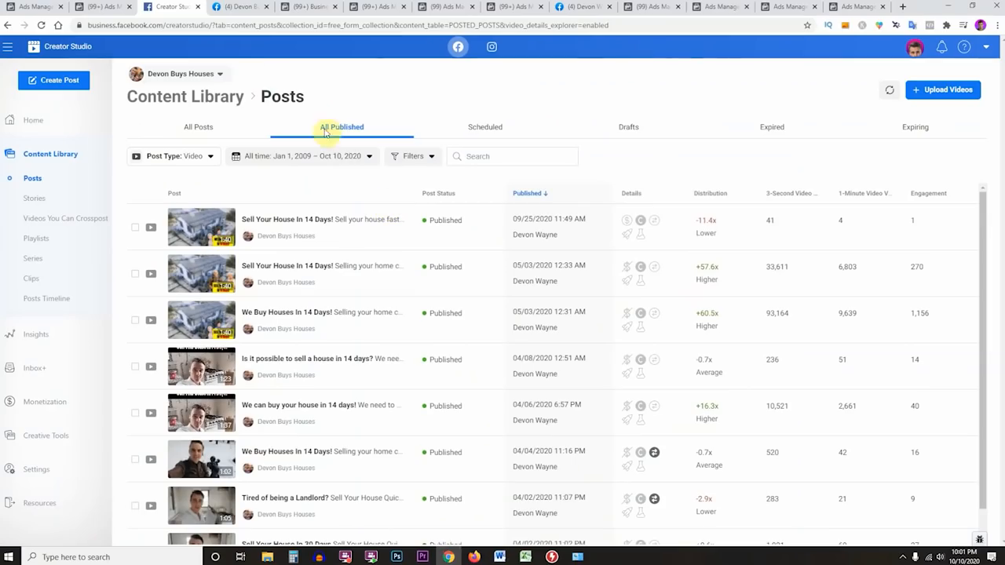
pyautogui.click(226, 8)
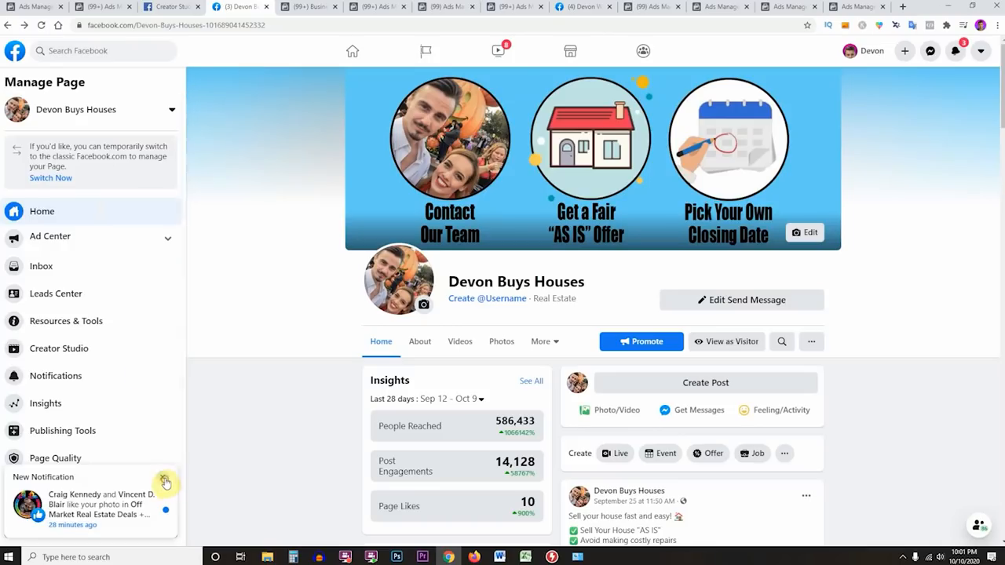
pyautogui.click(459, 343)
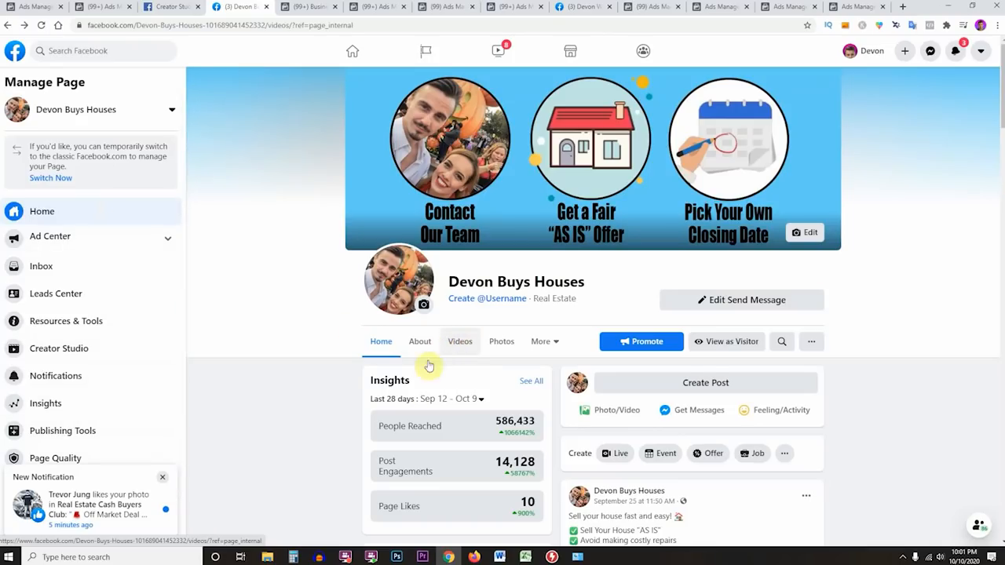
pyautogui.click(163, 478)
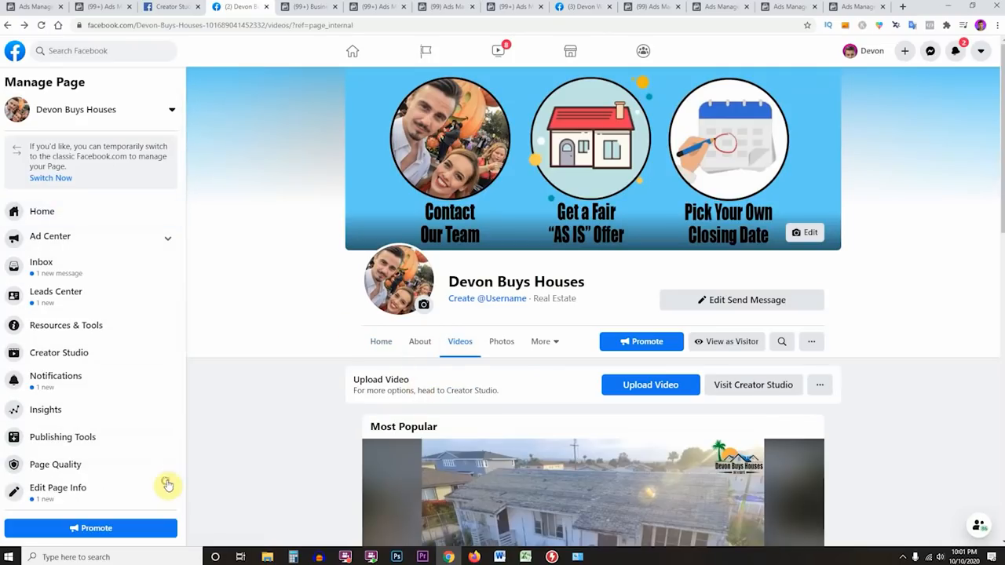
pyautogui.scroll(-3, 314, 386)
pyautogui.scroll(-2, 369, 338)
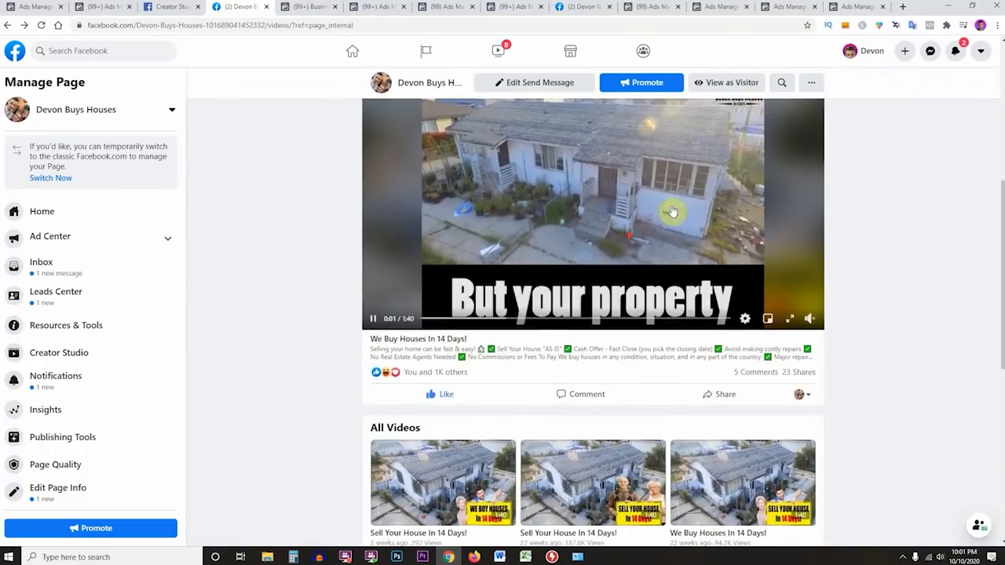
pyautogui.scroll(2, 640, 165)
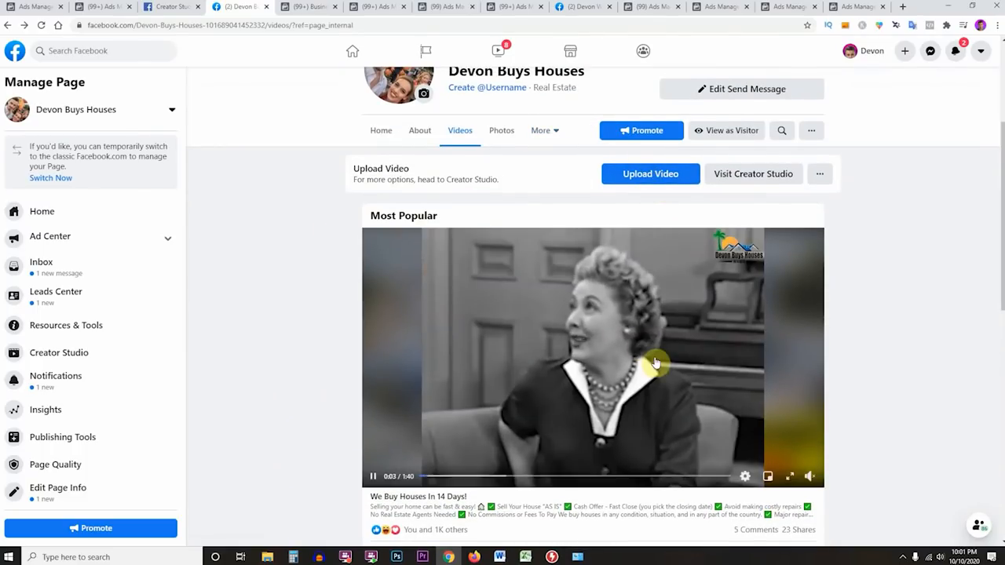
pyautogui.scroll(-4, 660, 366)
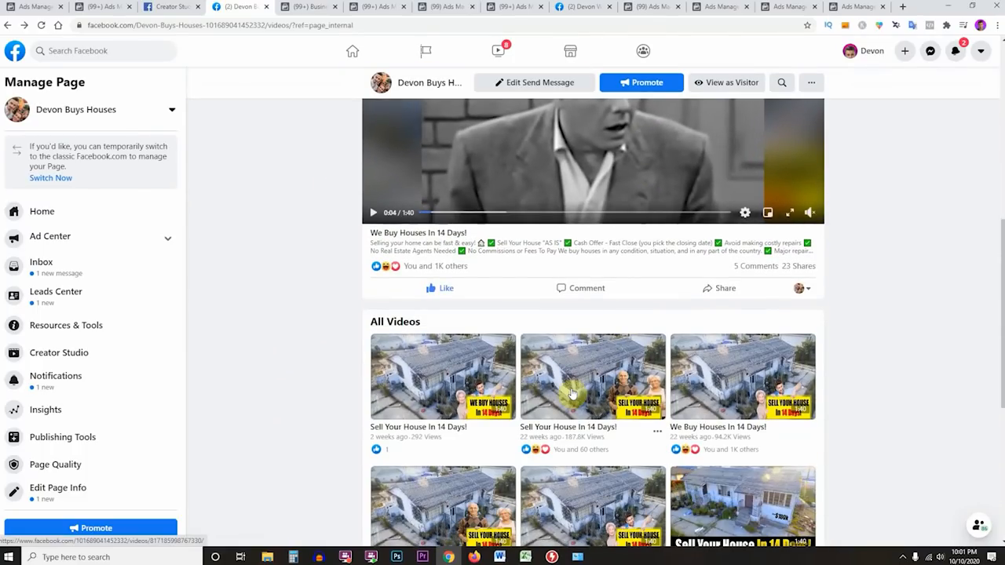
# - Open and close the 187.8K-view Sell Your House In 14 Days! video and look through the page's All Videos list
pyautogui.click(572, 392)
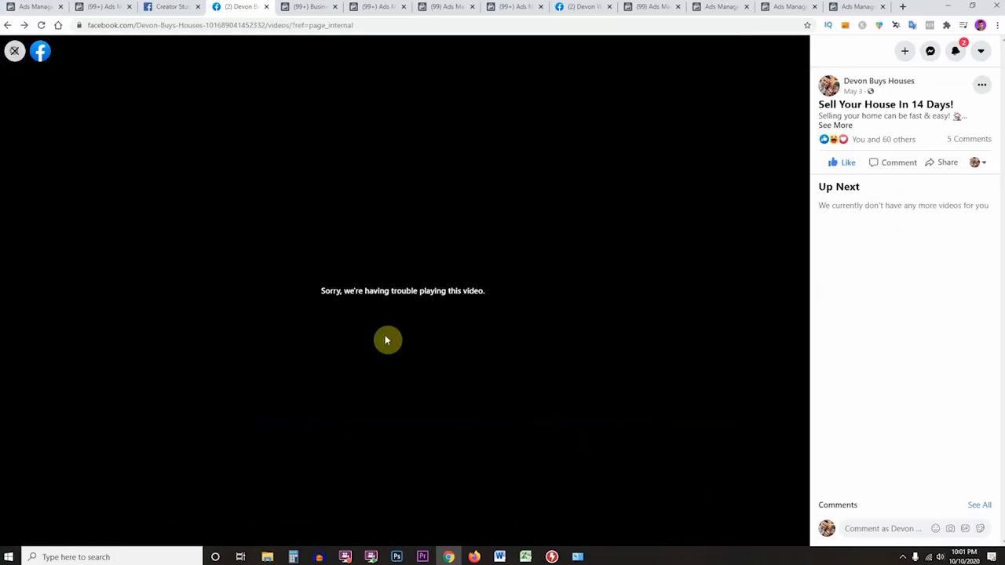
pyautogui.press('Escape')
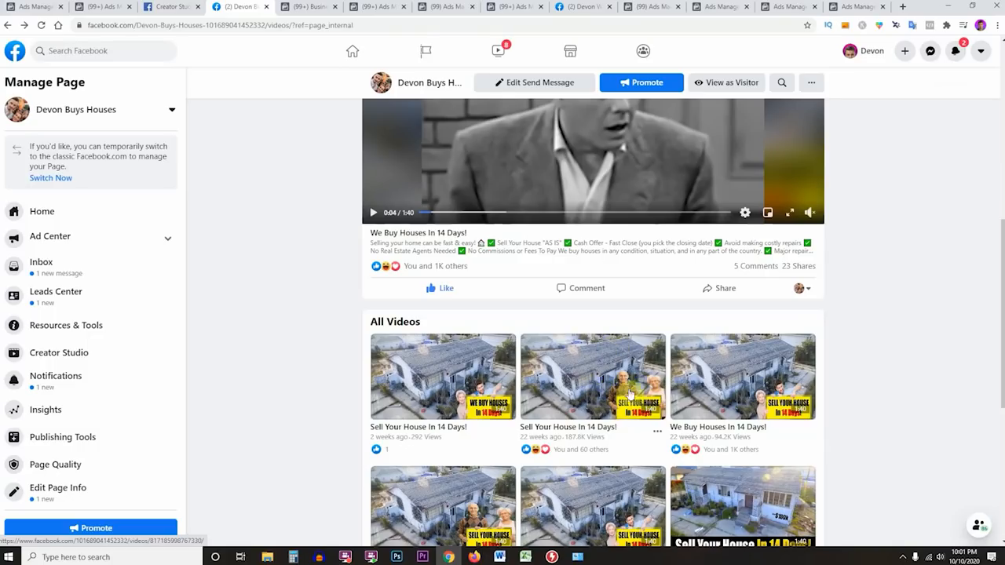
pyautogui.scroll(-2, 620, 392)
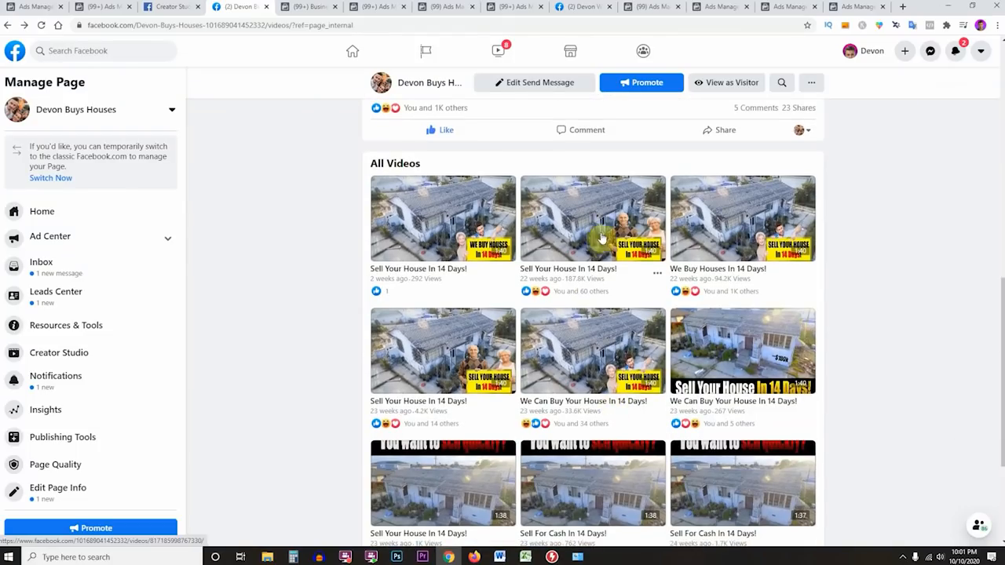
pyautogui.scroll(-2, 596, 314)
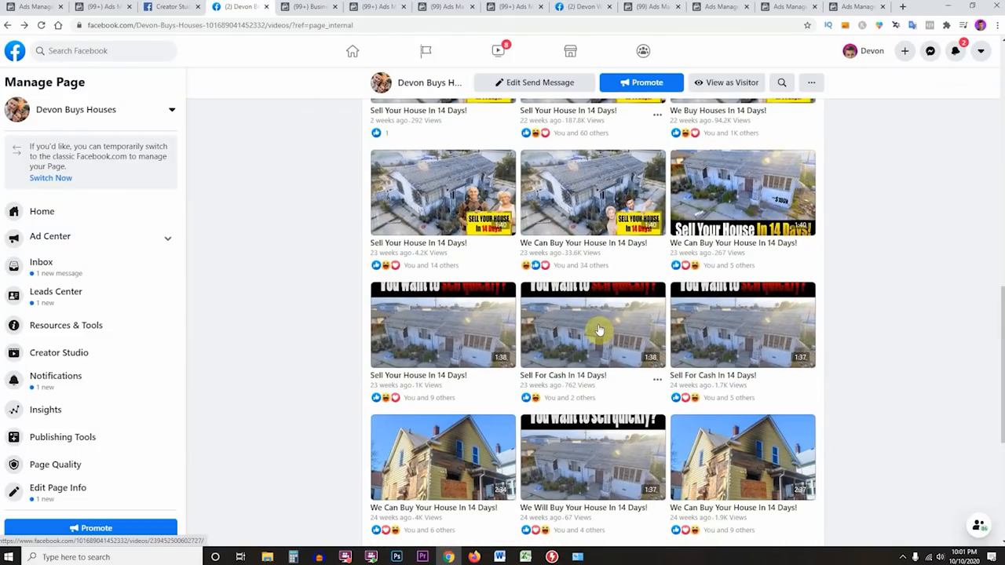
pyautogui.scroll(3, 598, 330)
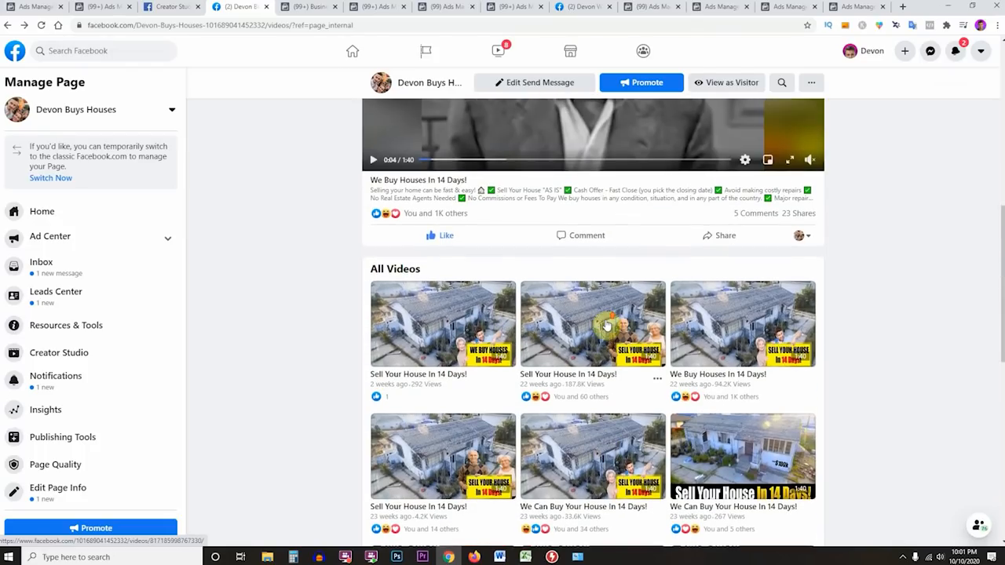
pyautogui.scroll(-5, 605, 325)
pyautogui.scroll(5, 603, 345)
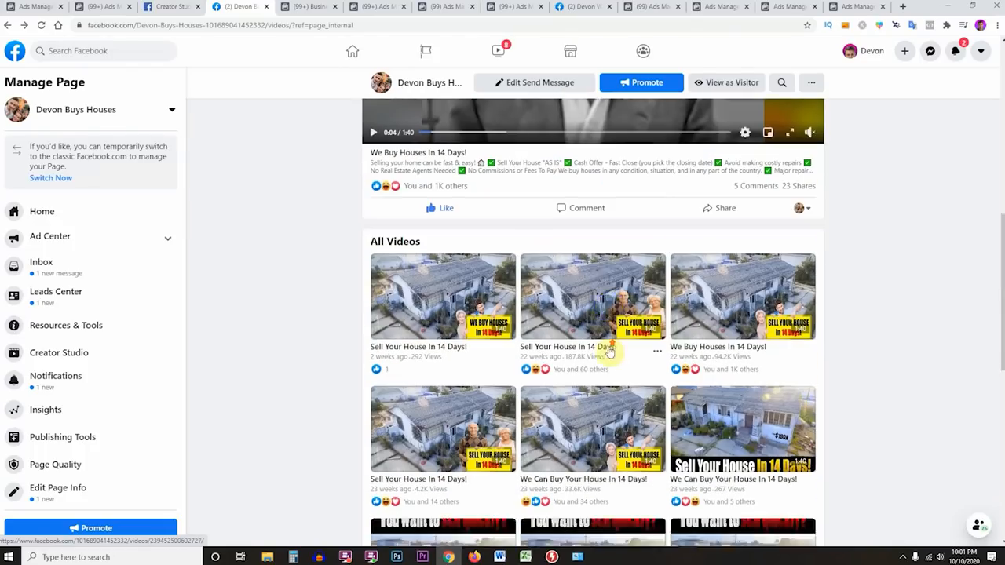
# - Open the 187.8K-view Sell Your House In 14 Days! video again, pause it and choose to edit it
pyautogui.click(603, 311)
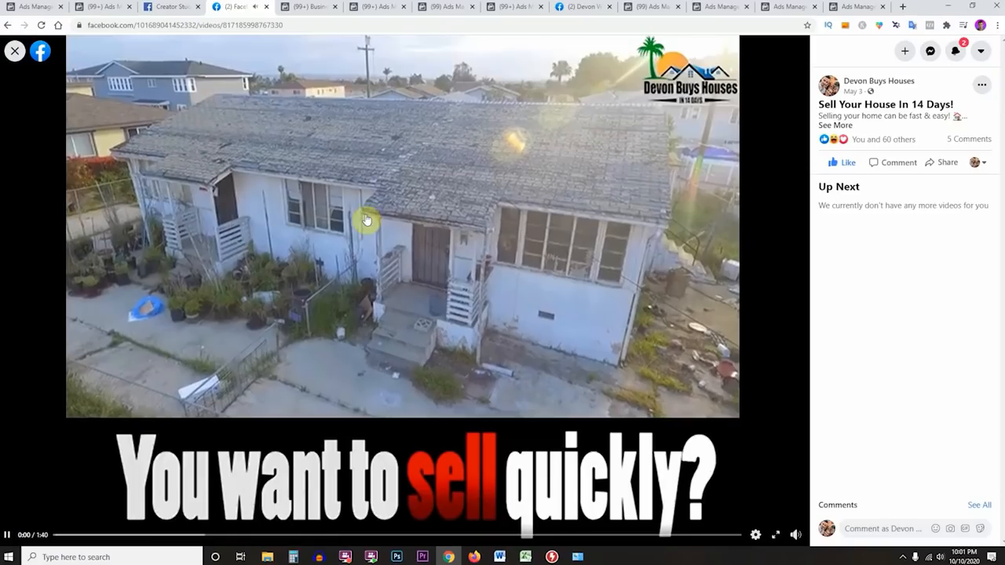
pyautogui.click(120, 409)
pyautogui.click(981, 85)
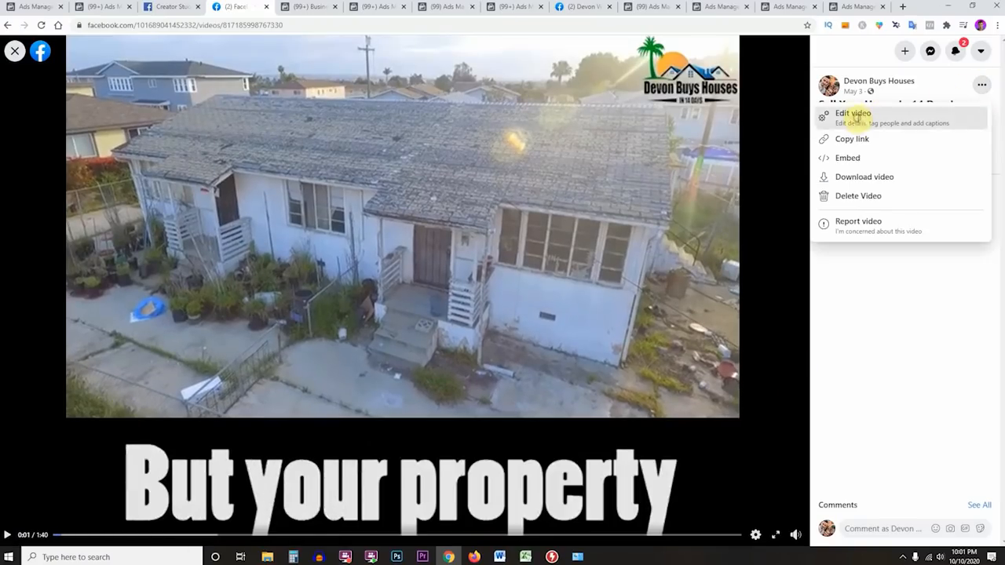
pyautogui.click(859, 111)
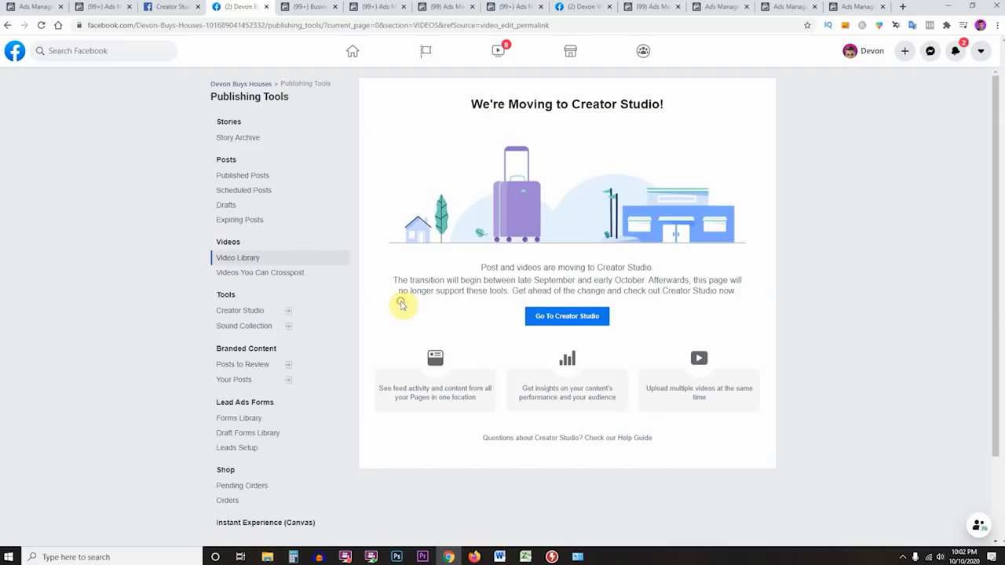
# - Open the page's video library in Creator Studio and list all published posts
pyautogui.click(263, 260)
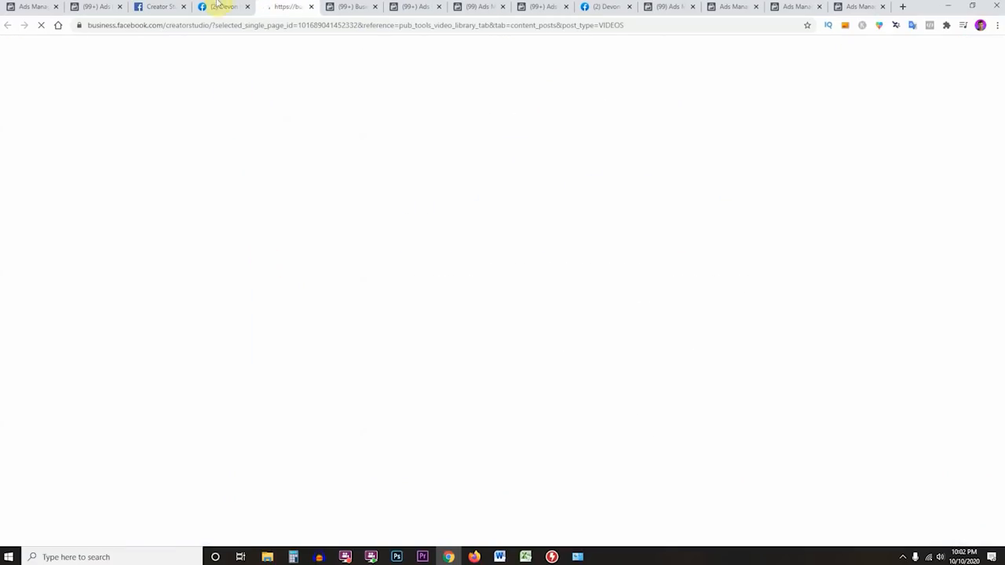
pyautogui.click(220, 6)
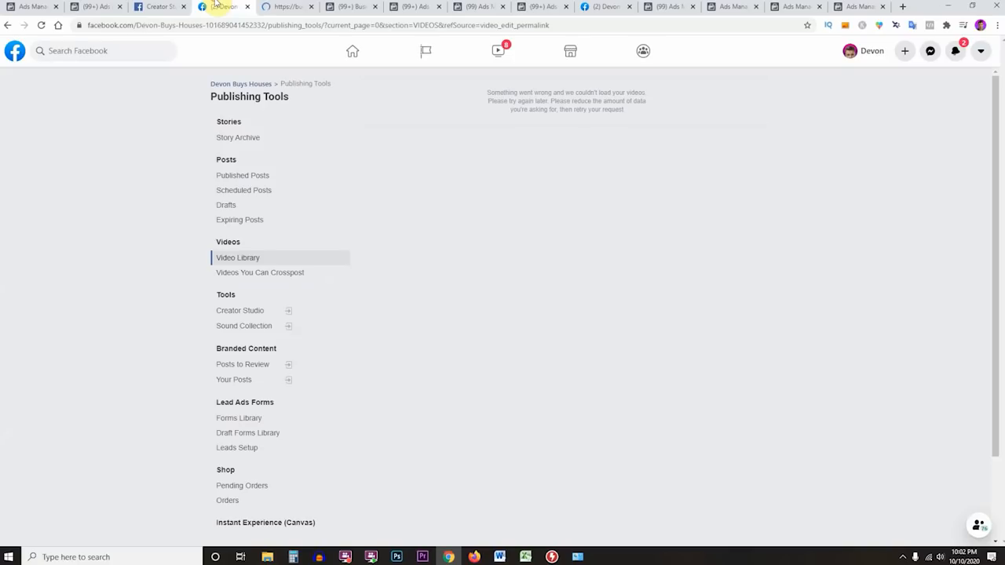
pyautogui.click(296, 6)
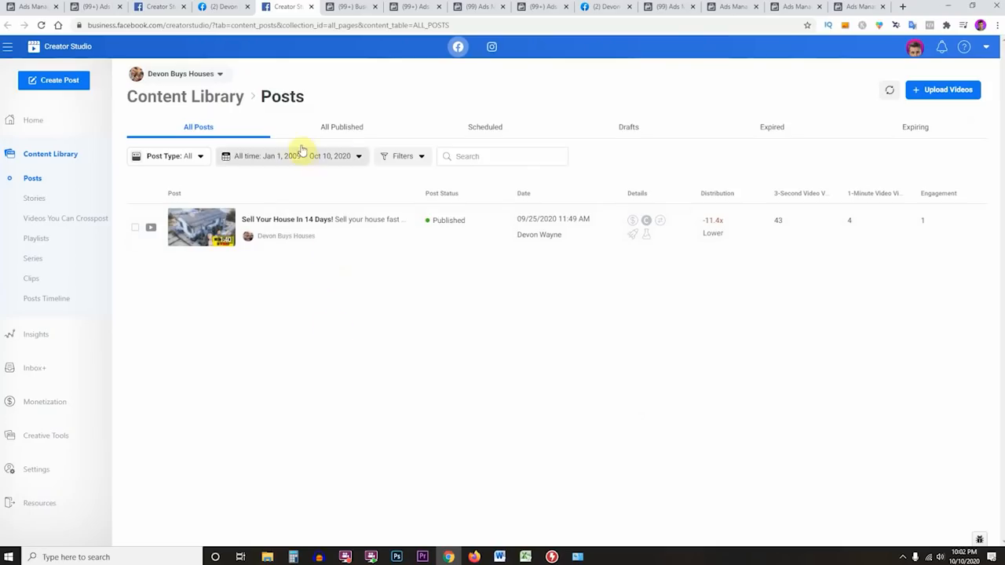
pyautogui.click(338, 128)
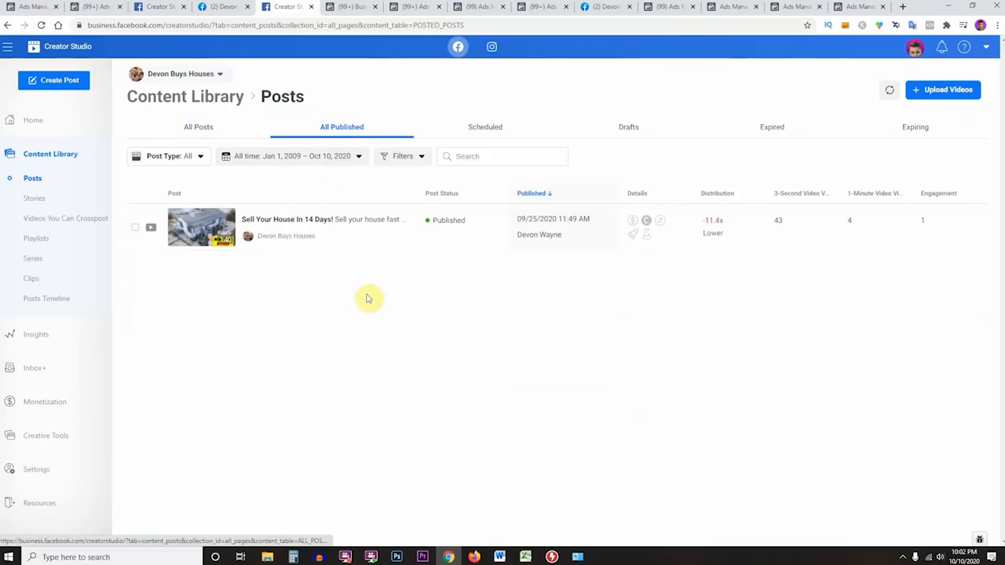
# - Check the scheduled and all-posts lists, return to the published posts and filter them to show only videos
pyautogui.click(339, 125)
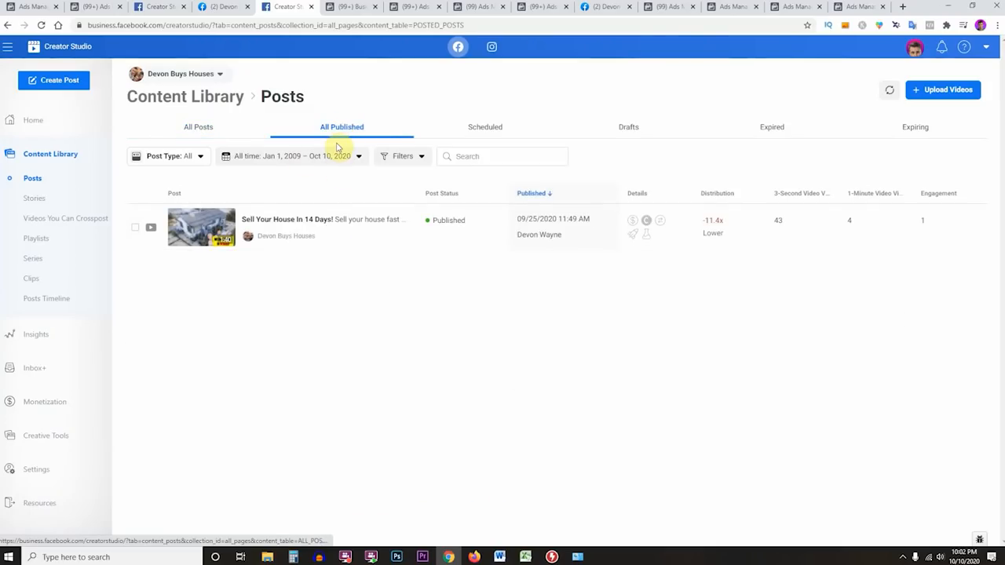
pyautogui.click(475, 127)
pyautogui.click(354, 133)
pyautogui.click(206, 128)
pyautogui.click(310, 131)
pyautogui.click(164, 157)
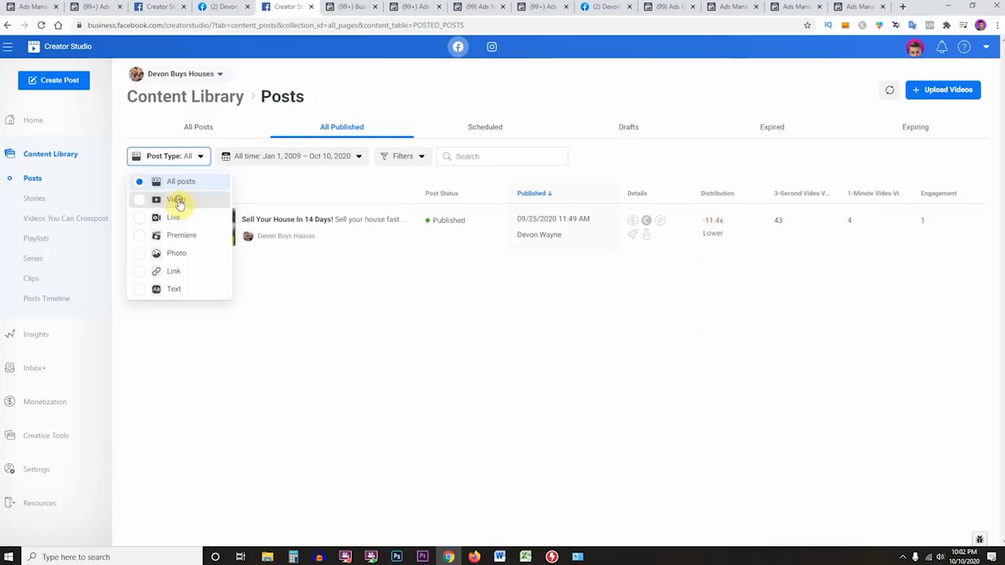
pyautogui.click(176, 200)
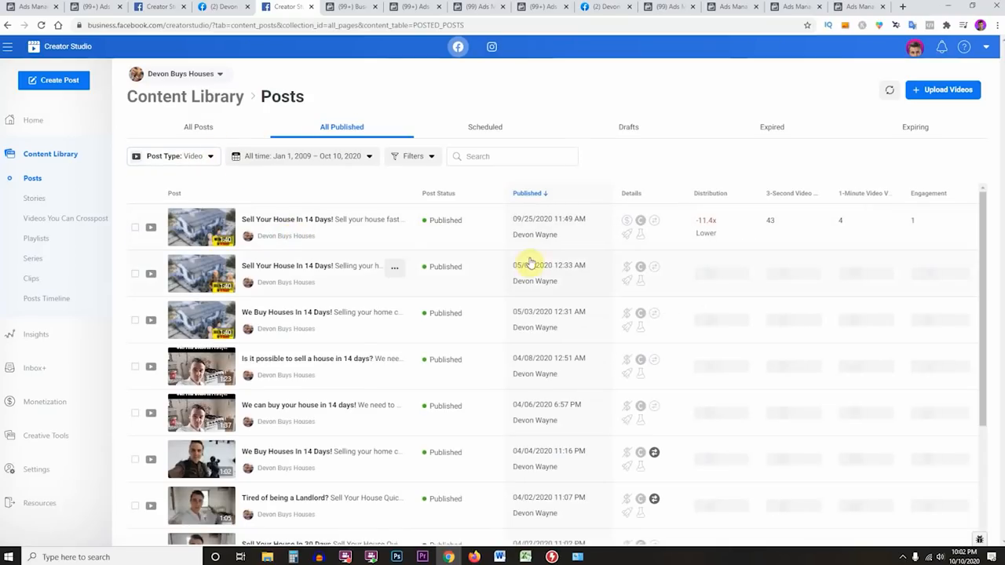
# - Open the details of the second-listed Sell Your House In 14 Days! video, try twice to edit the post and dismiss the notices
pyautogui.click(310, 271)
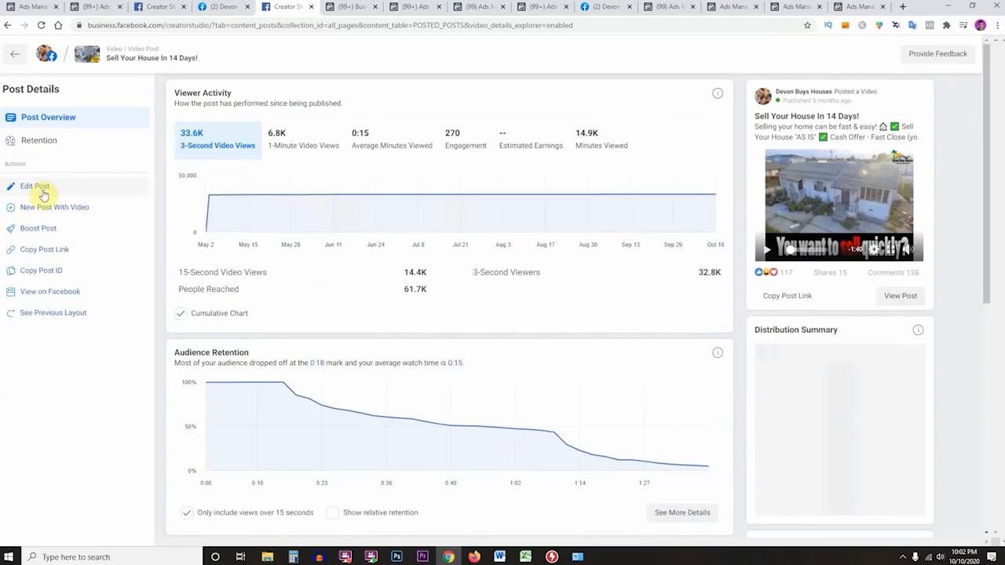
pyautogui.click(43, 192)
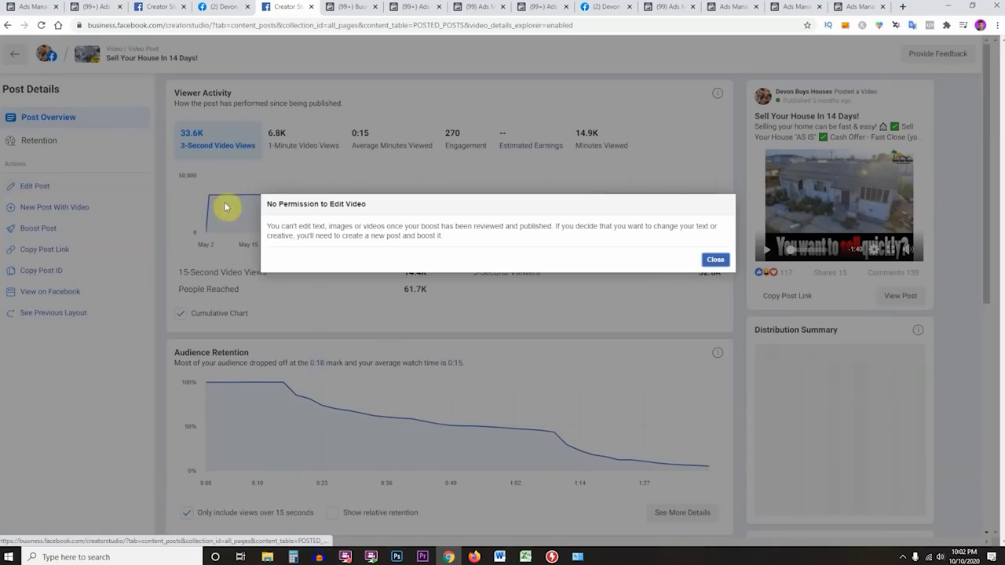
pyautogui.click(716, 267)
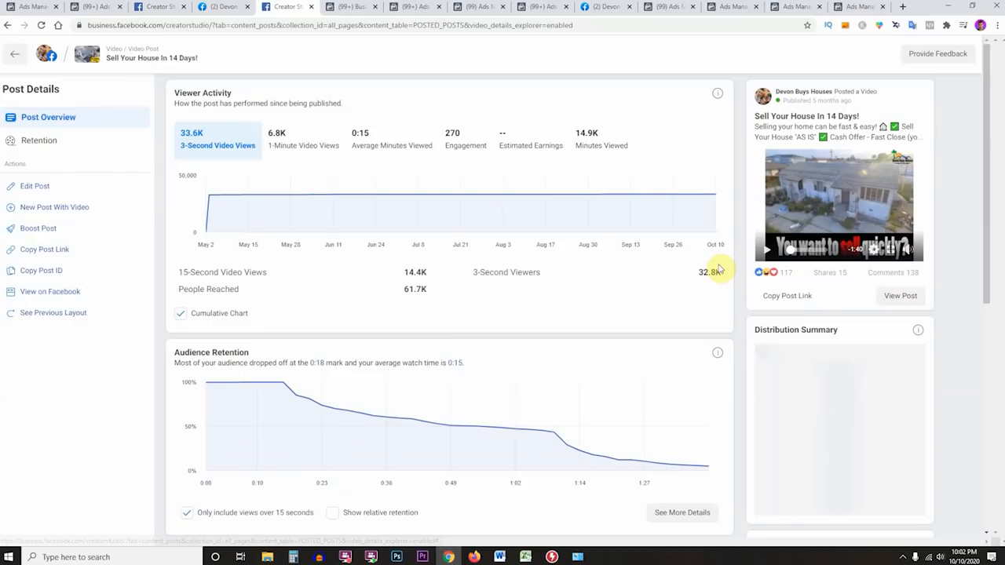
pyautogui.click(36, 187)
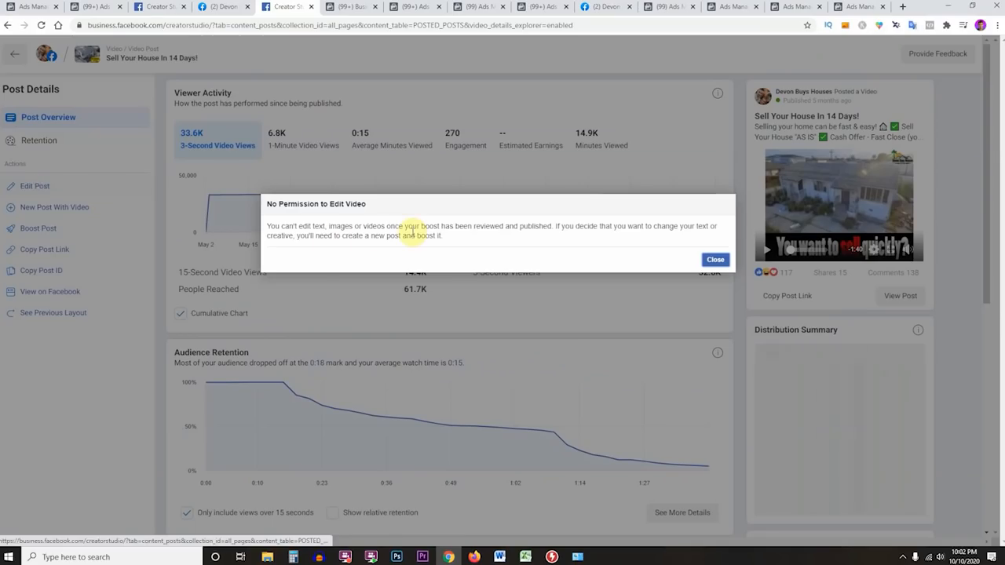
pyautogui.moveTo(414, 227); pyautogui.dragTo(666, 227)
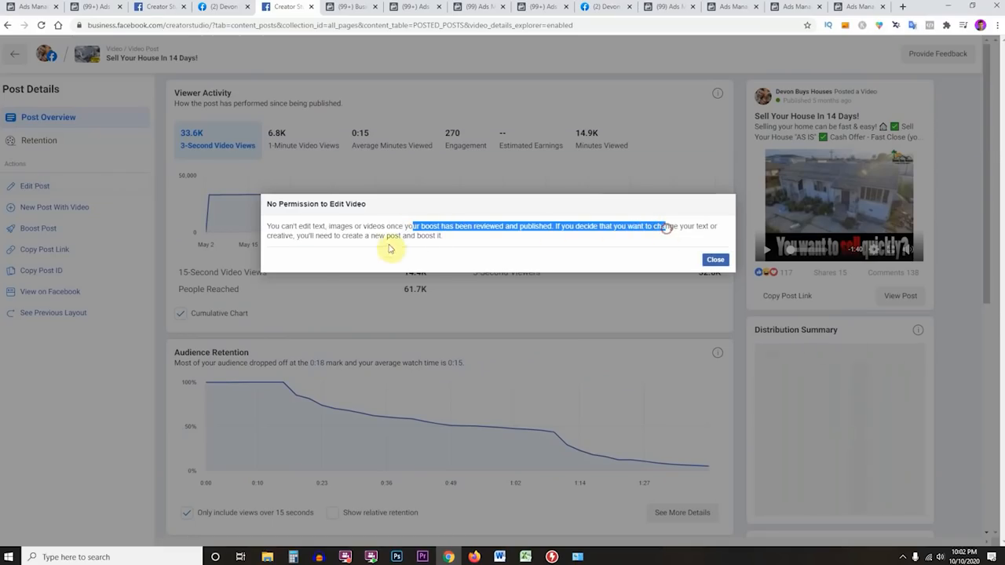
pyautogui.click(715, 260)
# - Look through the post's audience retention, engagement and region statistics, and close this Creator Studio page
pyautogui.scroll(-5, 160, 265)
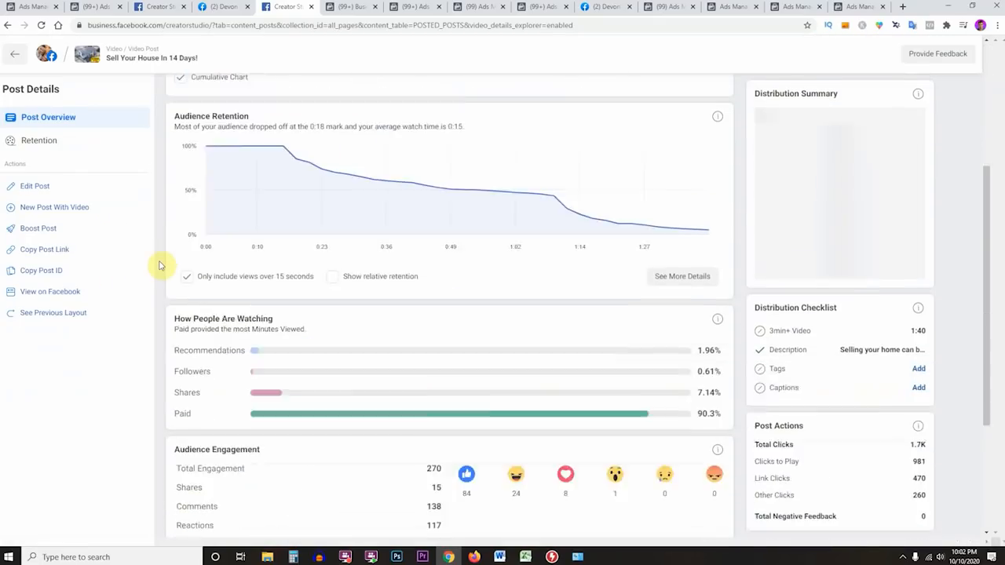
pyautogui.scroll(-1, 161, 265)
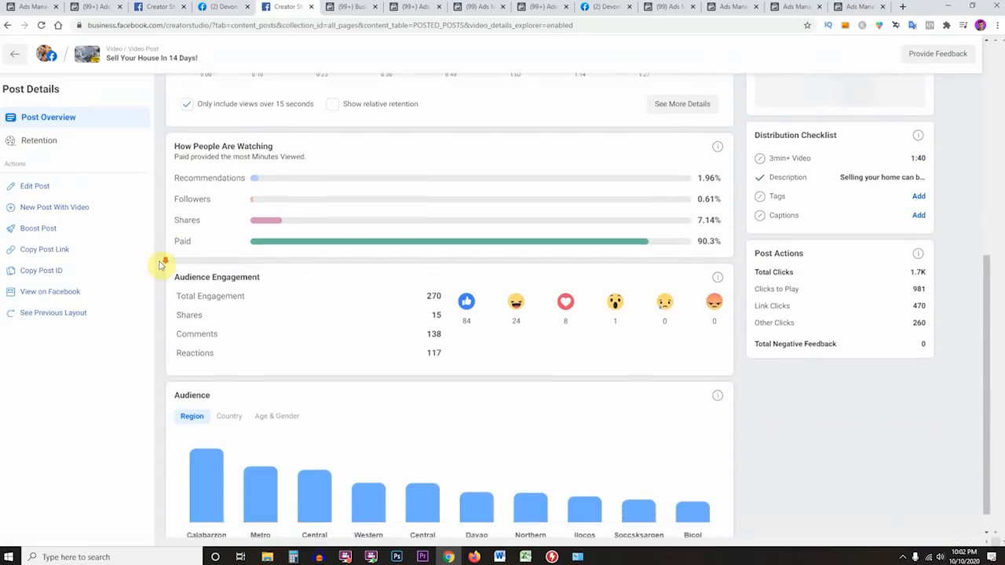
pyautogui.scroll(6, 164, 265)
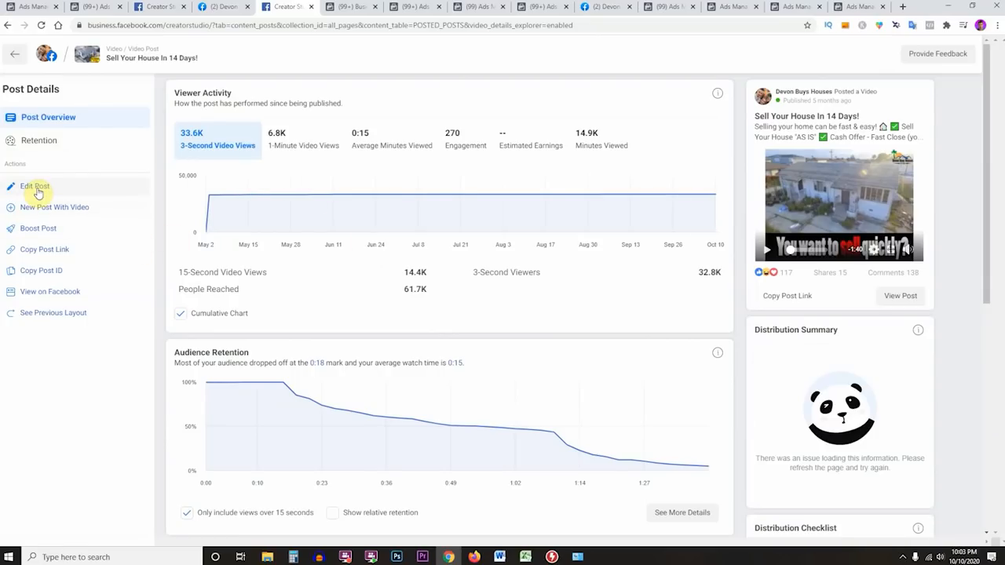
pyautogui.click(310, 7)
# - Highlight the Re-targeting 50% Video Viewers line in the Word outline and open Audiences from Business Manager in Chrome
pyautogui.hotkey('alt', 'Tab')
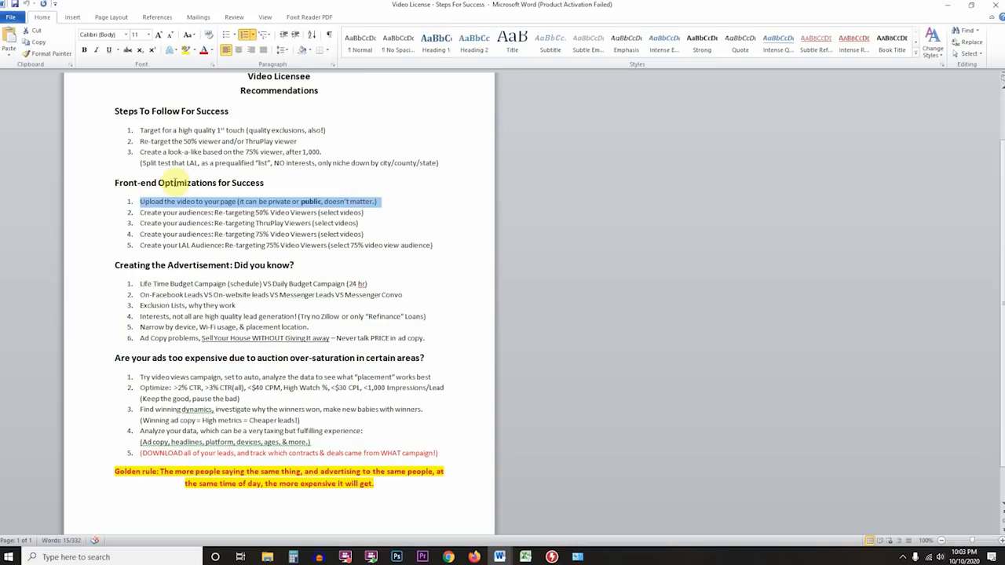
pyautogui.moveTo(138, 212); pyautogui.dragTo(379, 209)
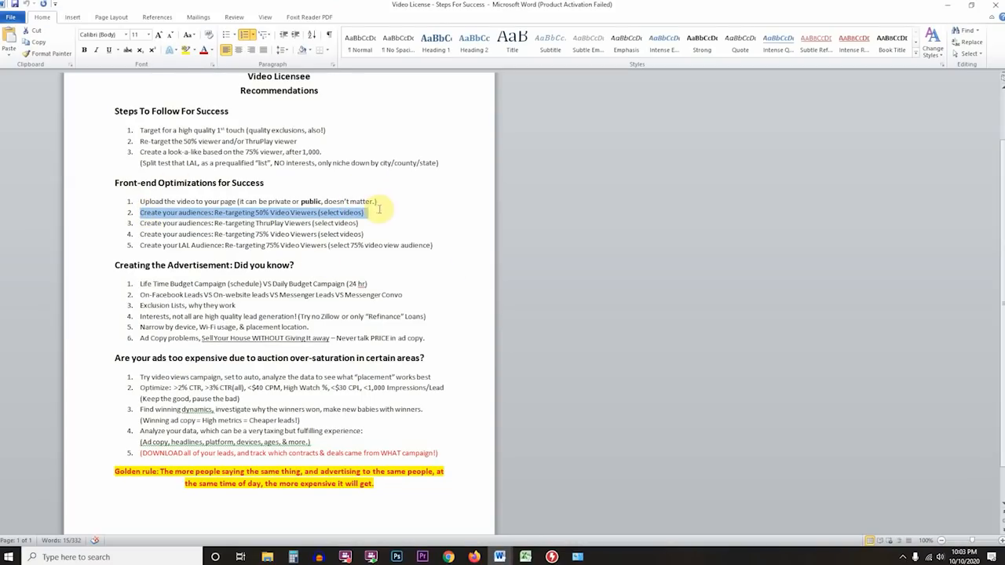
pyautogui.hotkey('alt', 'Tab')
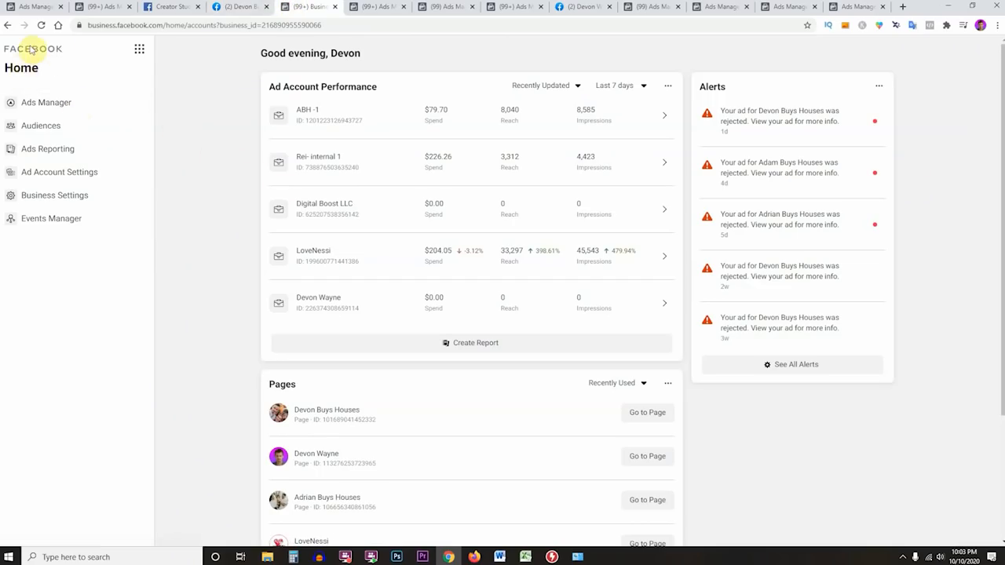
pyautogui.click(43, 132)
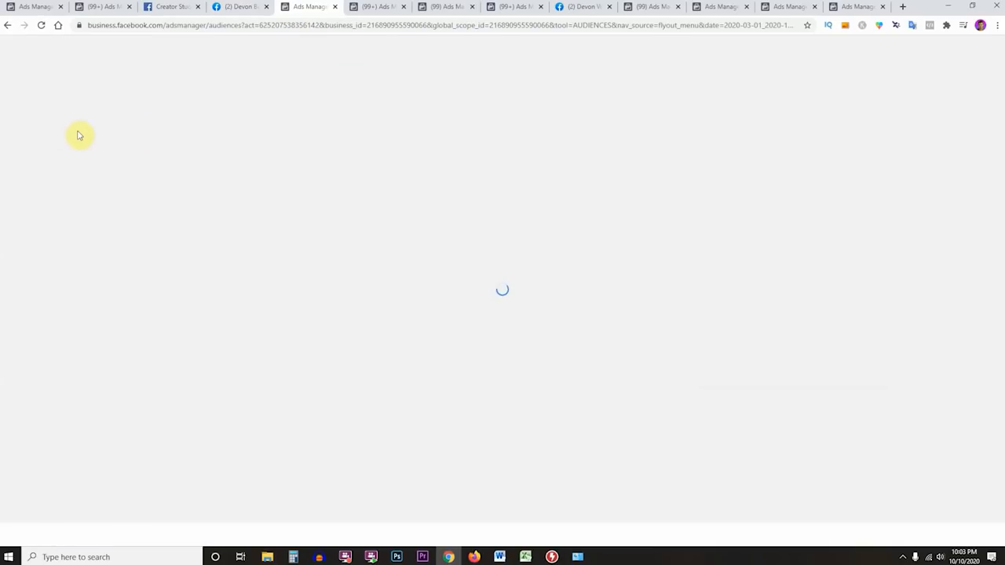
# - Switch to the Word outline and move the Re-targeting ThruPlay Viewers line below the Re-targeting 75% Video Viewers line
pyautogui.hotkey('alt', 'Tab')
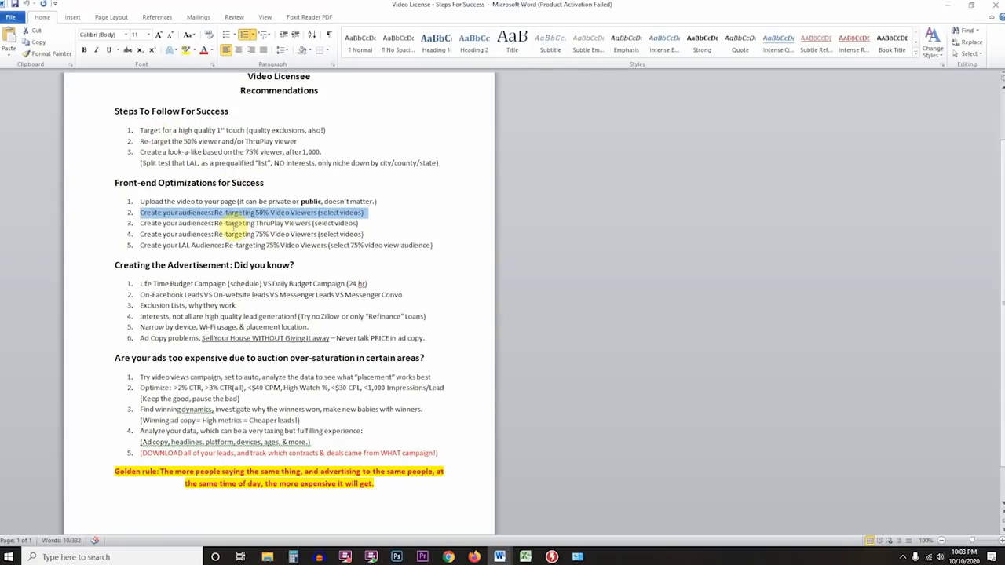
pyautogui.moveTo(370, 223); pyautogui.dragTo(128, 223)
pyautogui.hotkey('ctrl', 'c')
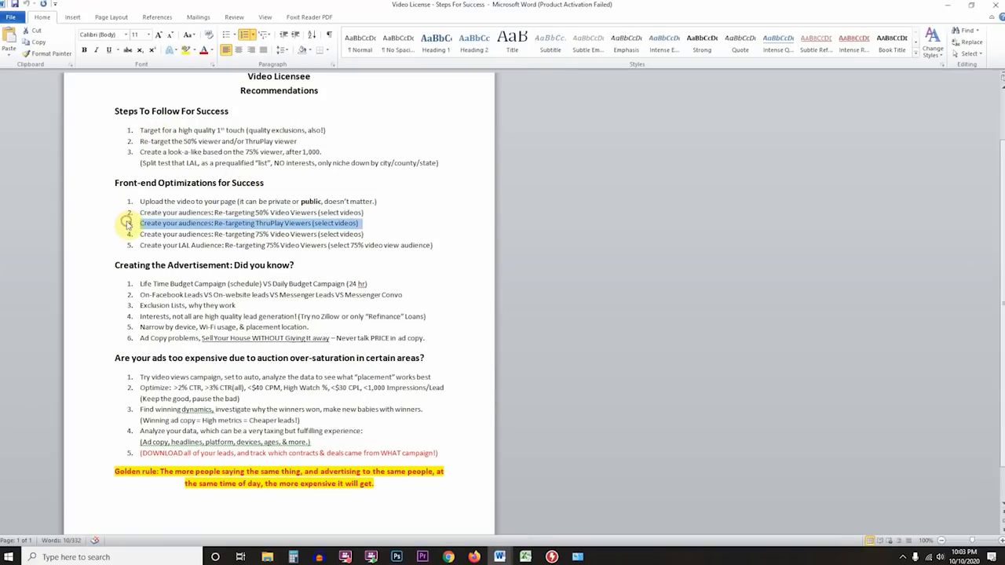
pyautogui.press('BackSpace')
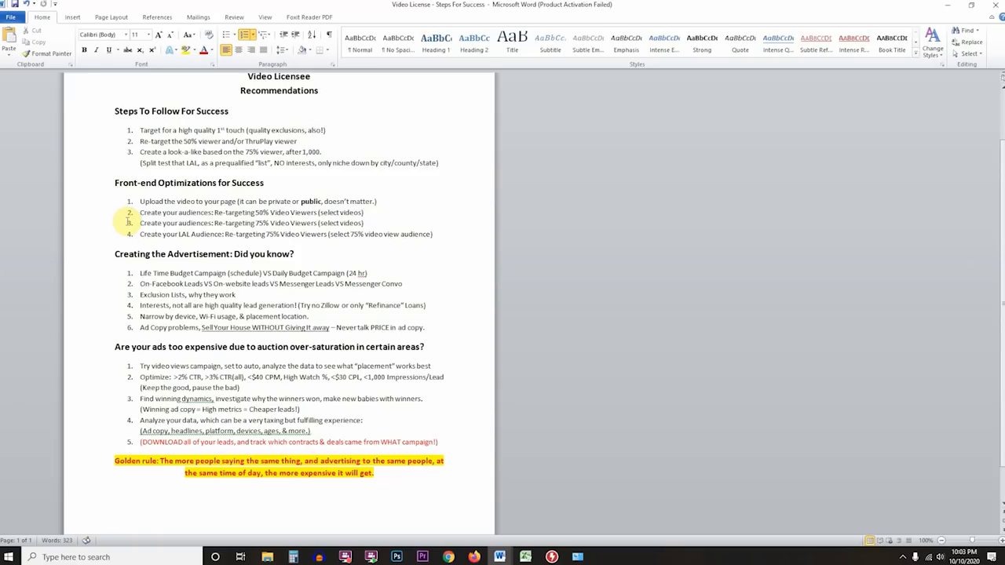
pyautogui.hotkey('ctrl', 'v')
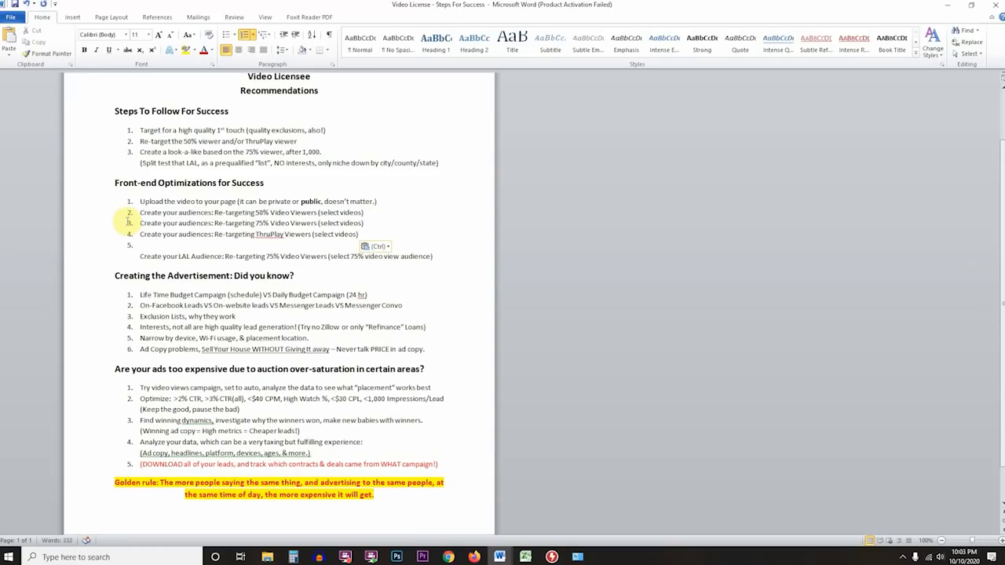
pyautogui.press('BackSpace')
pyautogui.press('Delete')
# - Switch to the Audiences page in Chrome and select the LoveNessi ad account
pyautogui.hotkey('alt', 'Tab')
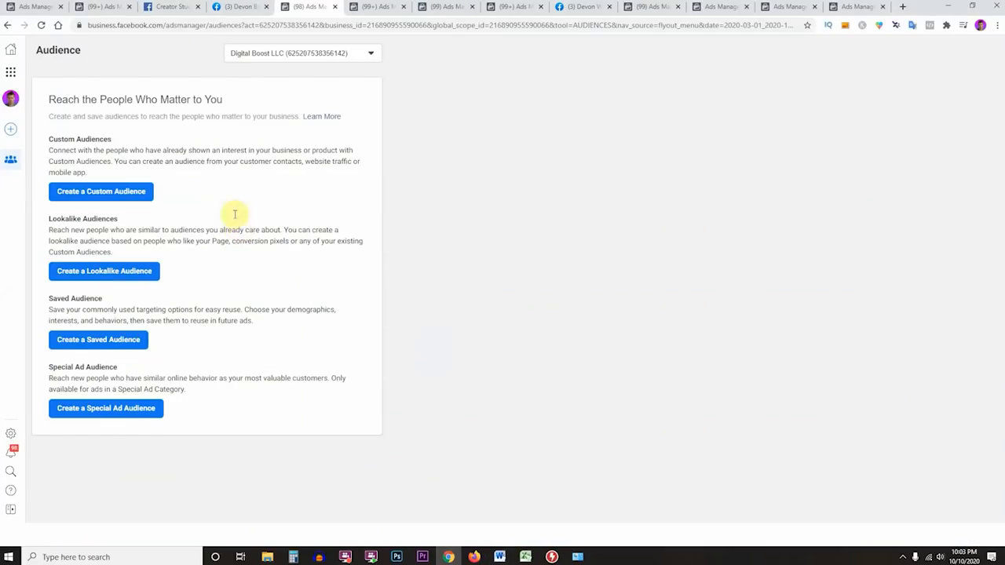
pyautogui.click(288, 53)
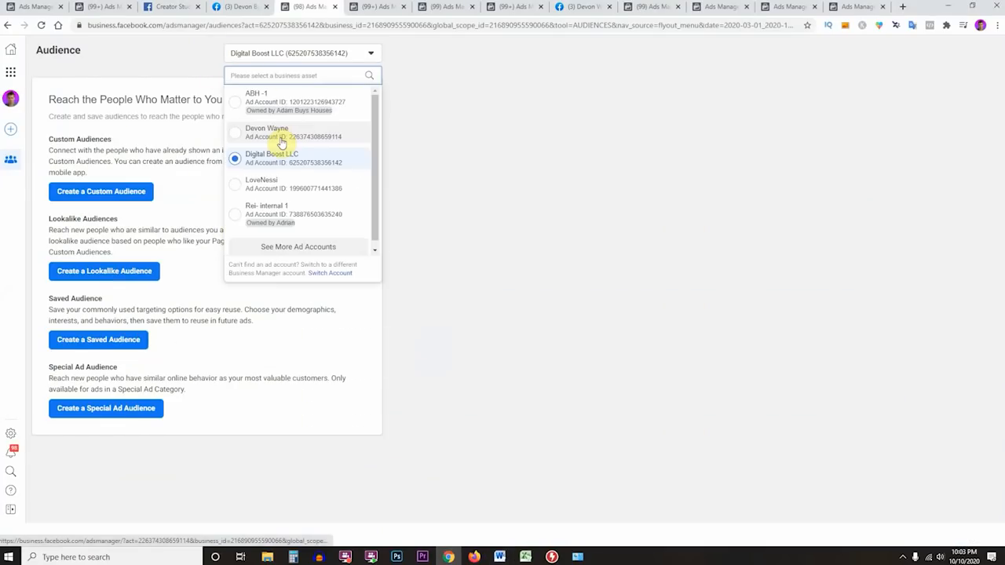
pyautogui.click(274, 184)
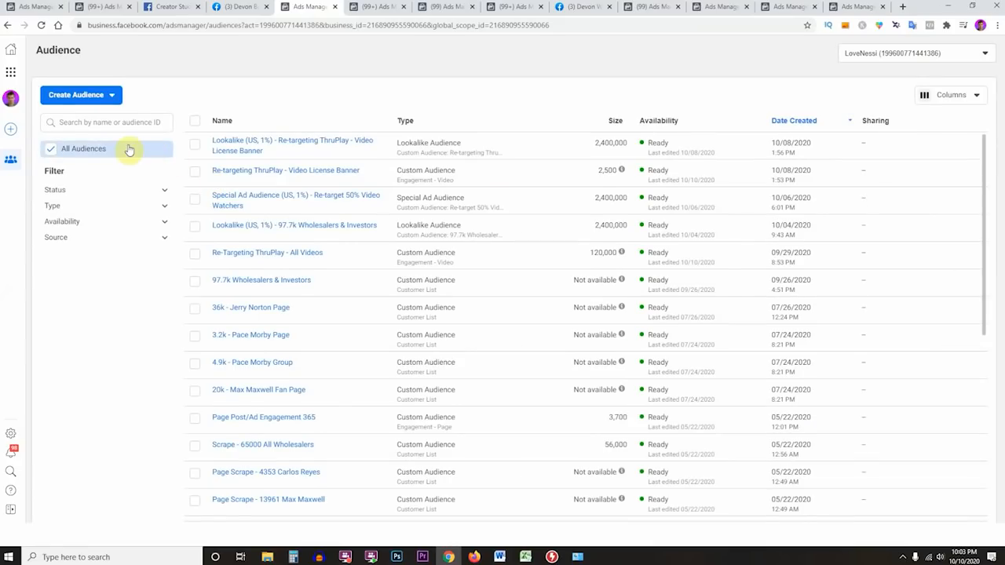
# - Start a video custom audience of people who have watched at 50% of your video and open its video selection
pyautogui.click(97, 95)
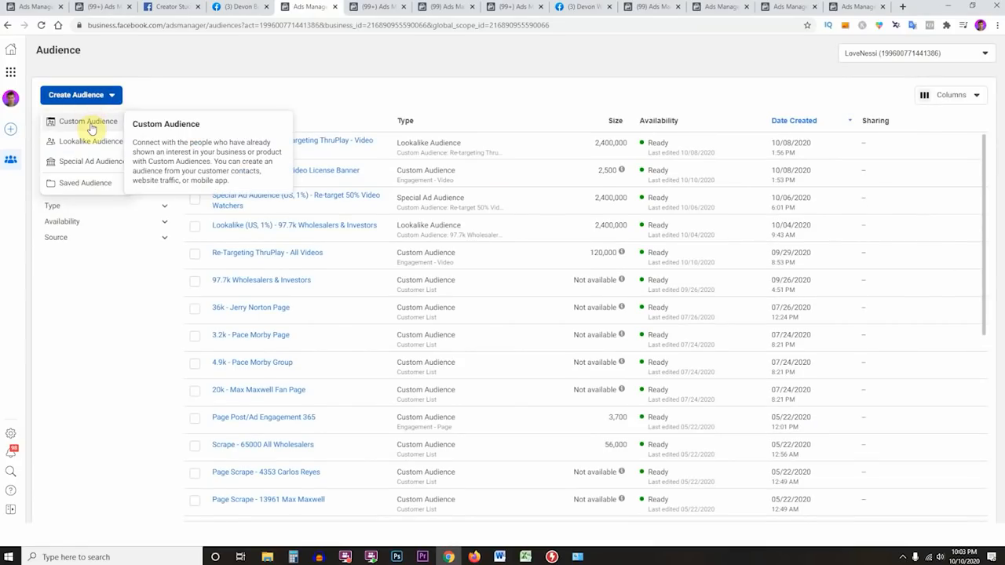
pyautogui.click(90, 124)
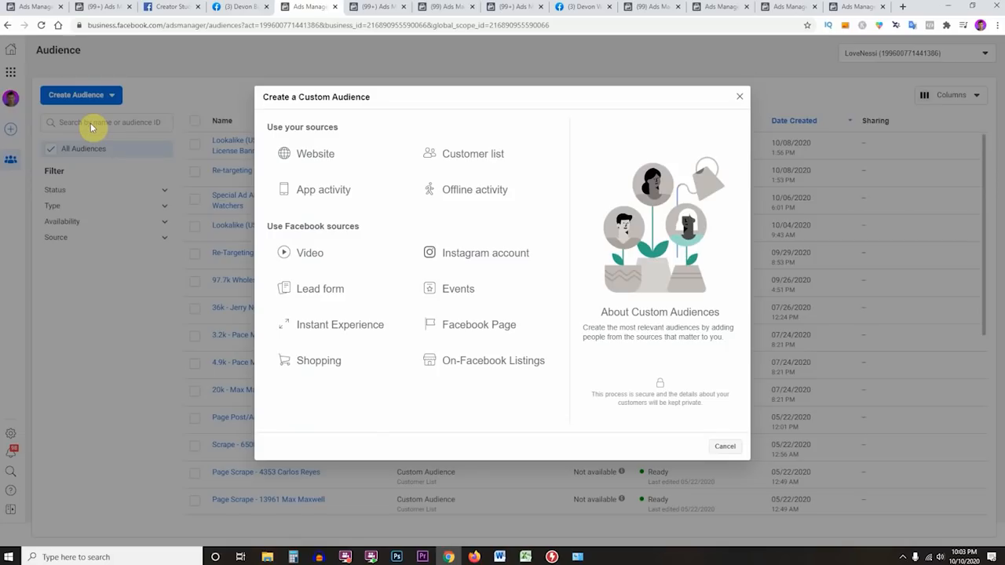
pyautogui.click(304, 254)
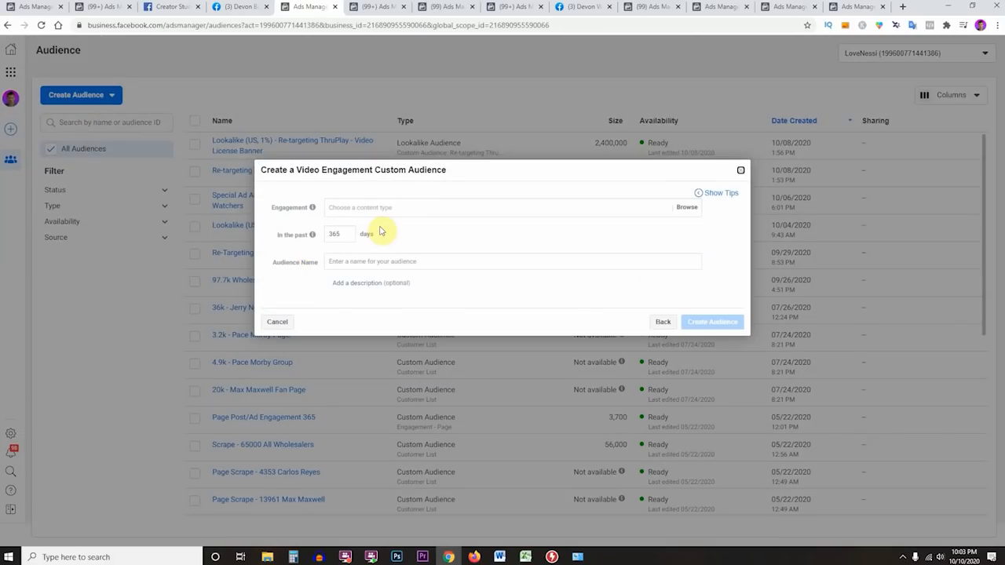
pyautogui.click(428, 212)
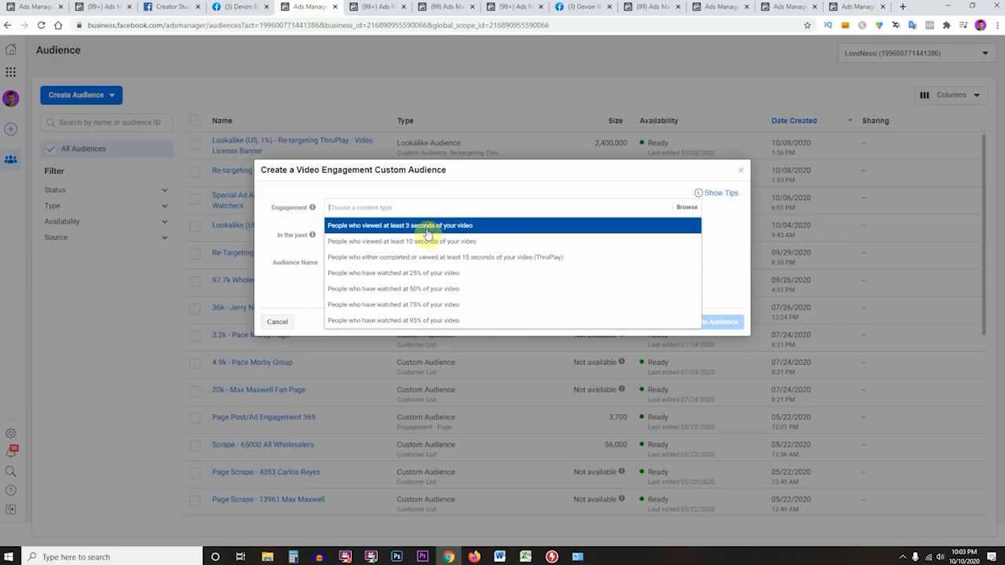
pyautogui.click(428, 289)
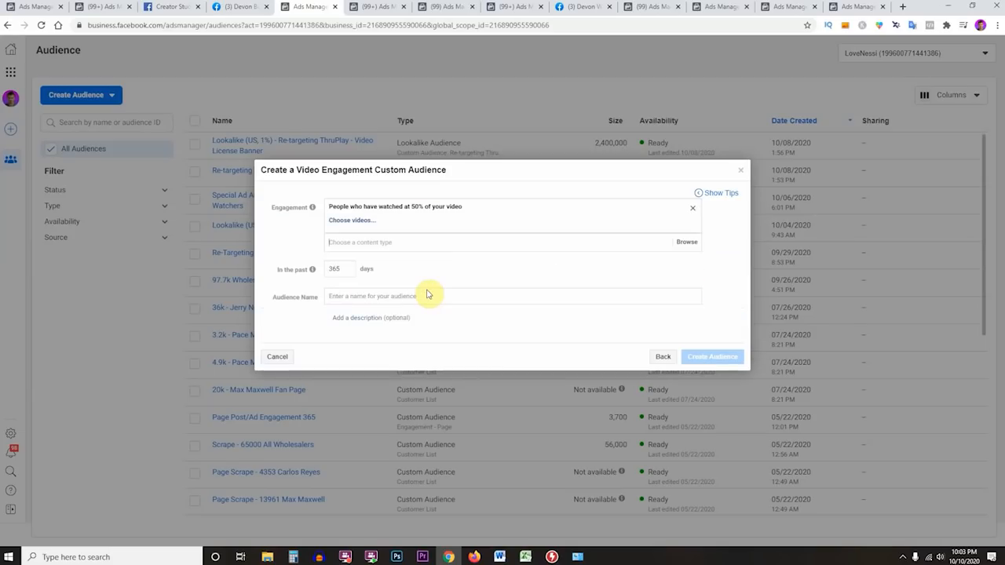
pyautogui.click(355, 221)
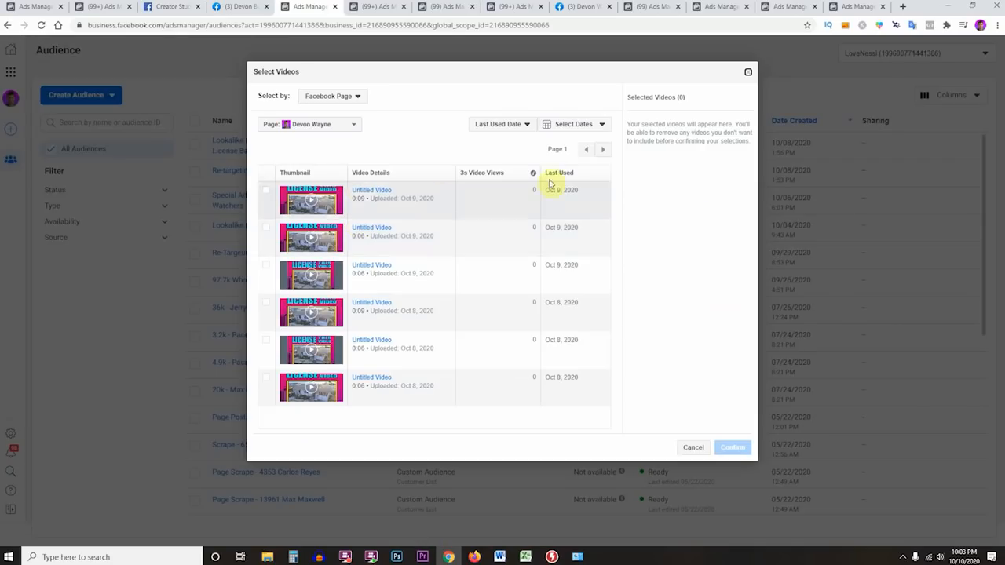
# - Look through the preselected Facebook page's videos and return to the first page of the list
pyautogui.click(600, 153)
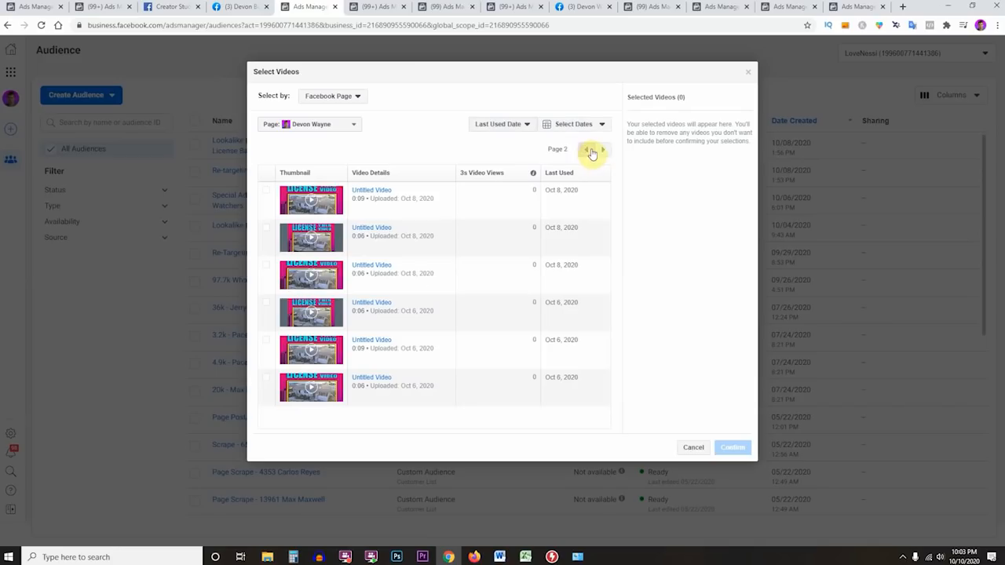
pyautogui.click(602, 152)
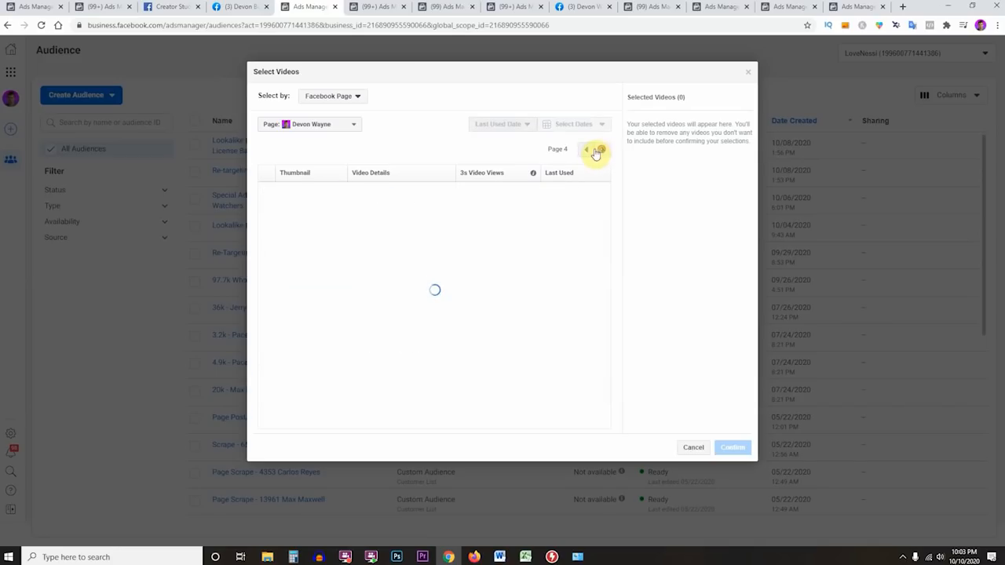
pyautogui.click(589, 152)
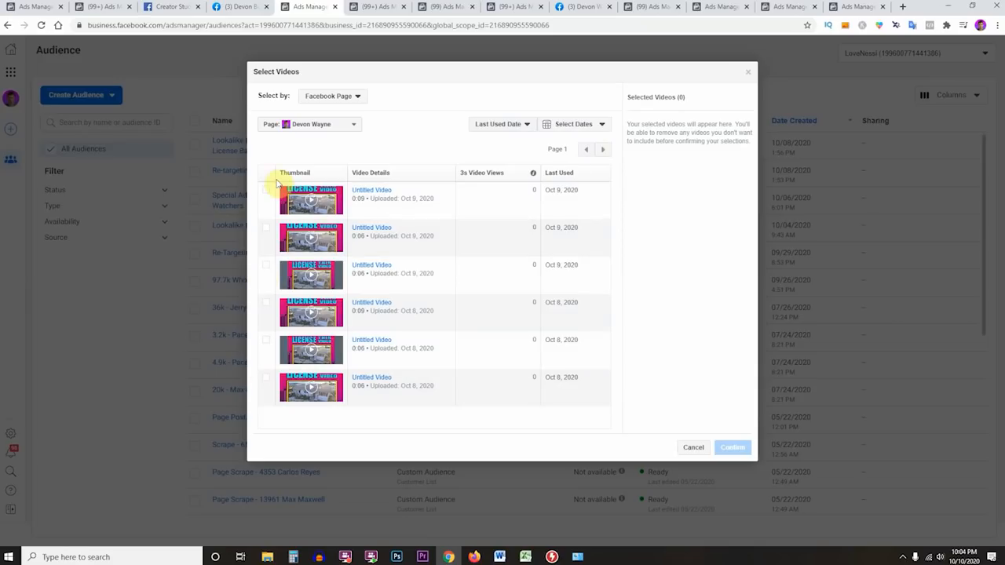
# - Set Devon Buys Houses as the source page for the audience's videos and browse its video list, returning to page 1
pyautogui.click(328, 125)
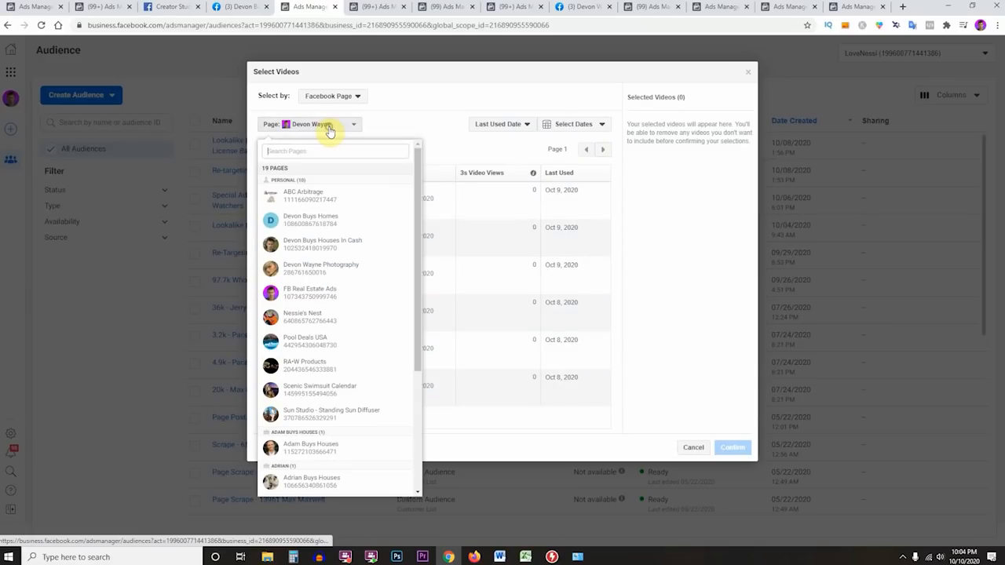
pyautogui.scroll(-1, 336, 410)
pyautogui.scroll(-2, 336, 411)
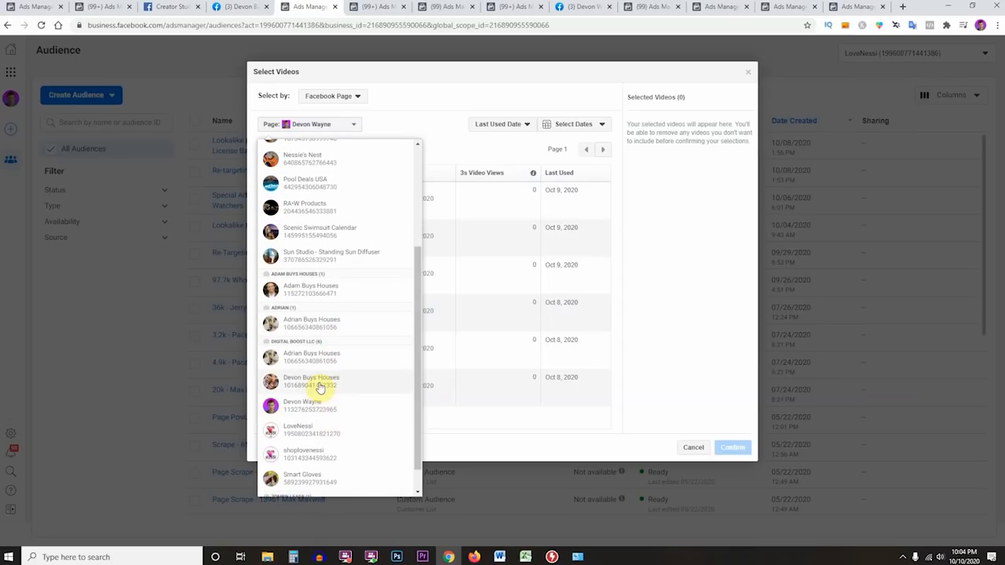
pyautogui.click(320, 385)
pyautogui.click(600, 153)
pyautogui.click(602, 151)
pyautogui.click(601, 150)
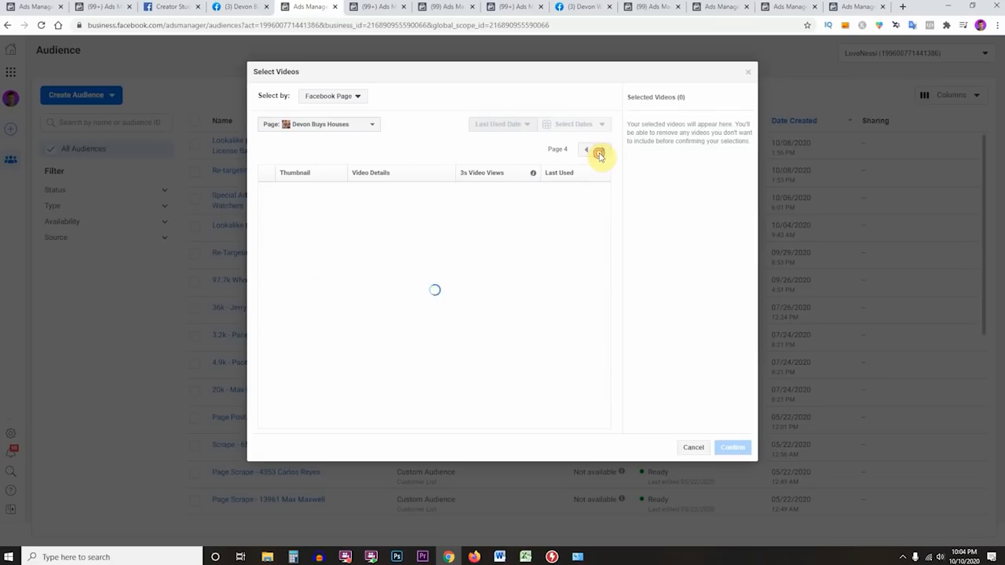
pyautogui.click(589, 153)
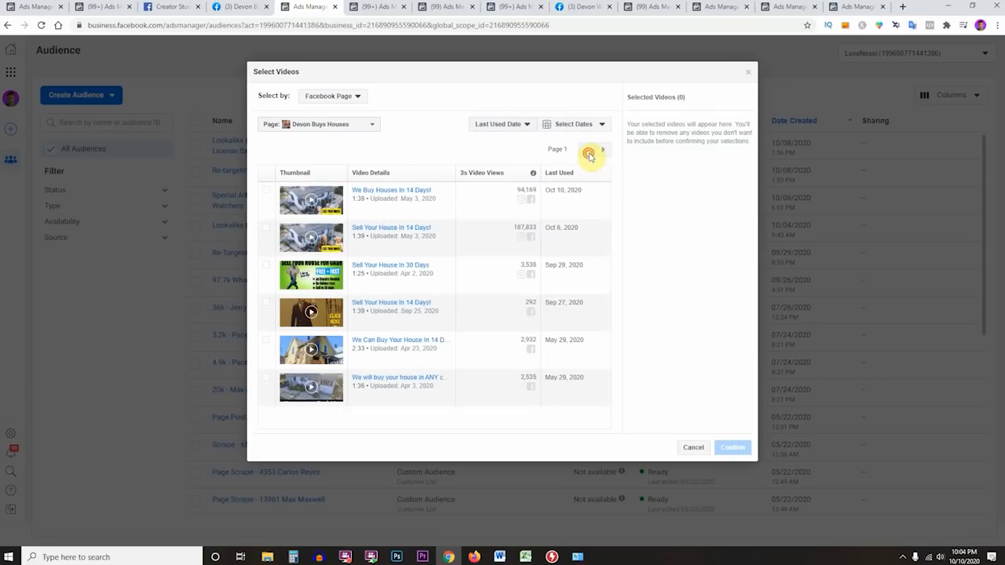
# - Leave the video selection, enter dsafdrasfgerqgerqw as the audience name and discard the video engagement audience
pyautogui.click(748, 72)
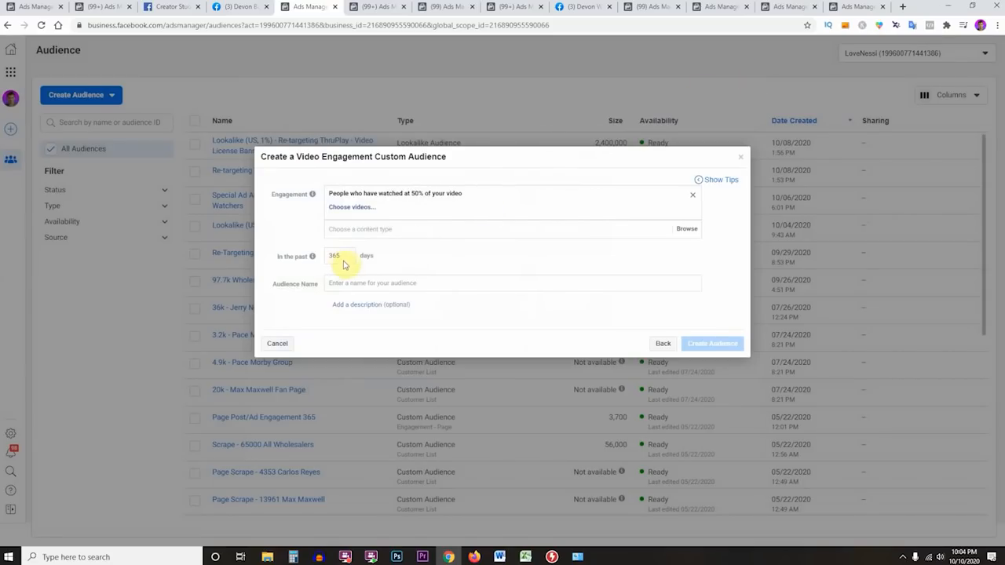
pyautogui.doubleClick(347, 256)
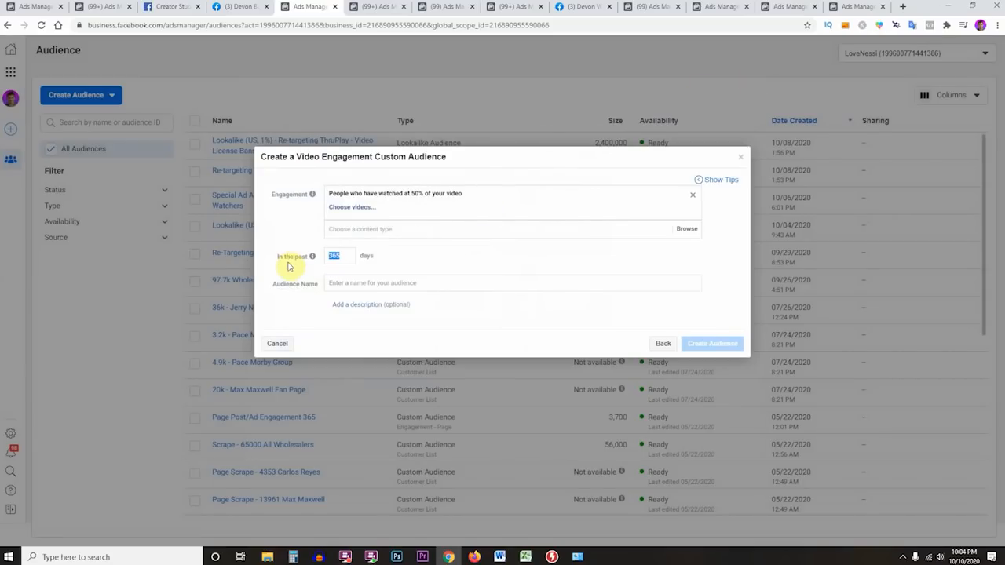
pyautogui.click(370, 281)
pyautogui.write('dsafdrasfgerqgerqw')
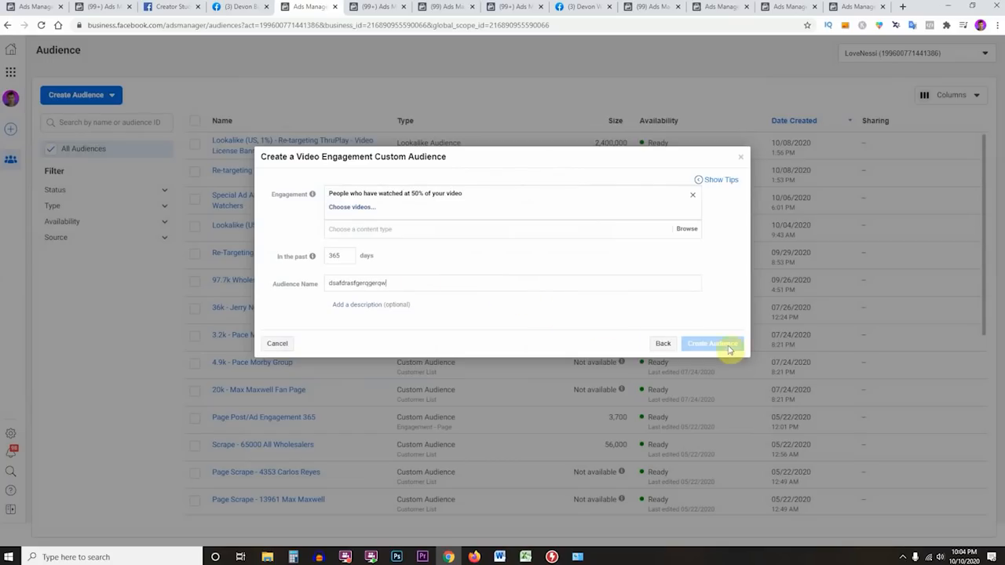
pyautogui.click(742, 160)
# - Switch to the Word outline and highlight "ThruPlay Viewers" in the fourth item under Front-end Optimizations for Success
pyautogui.click(84, 95)
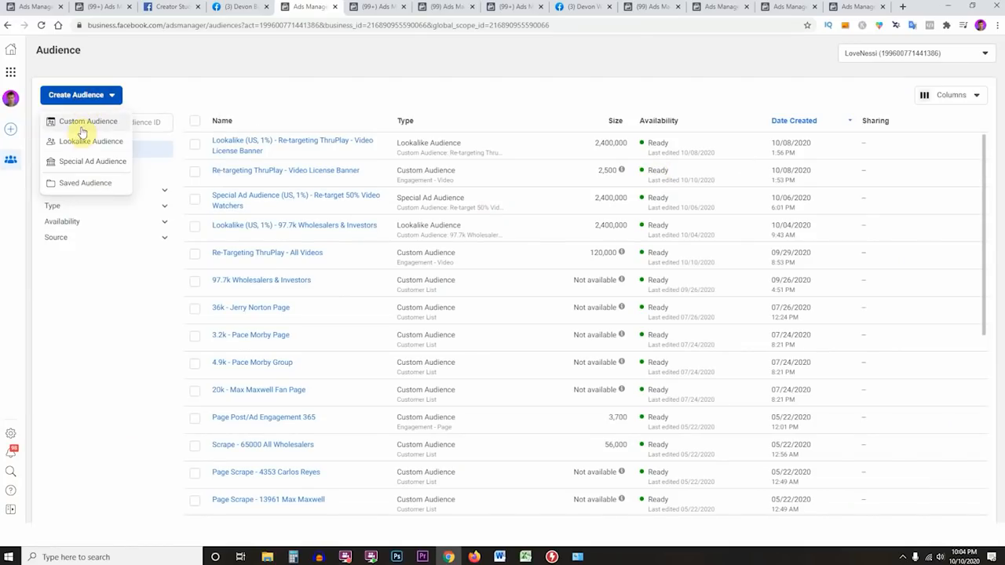
pyautogui.hotkey('alt', 'Tab')
pyautogui.moveTo(288, 223); pyautogui.dragTo(226, 223)
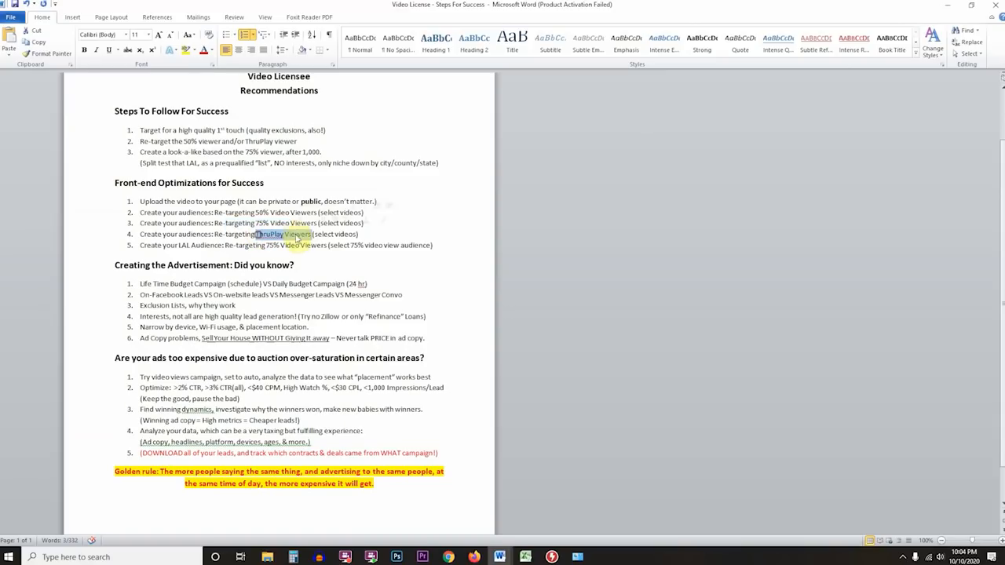
# - Back in Chrome, start another video custom audience, review its engagement content types and close it without creating it
pyautogui.hotkey('alt', 'Tab')
pyautogui.click(99, 123)
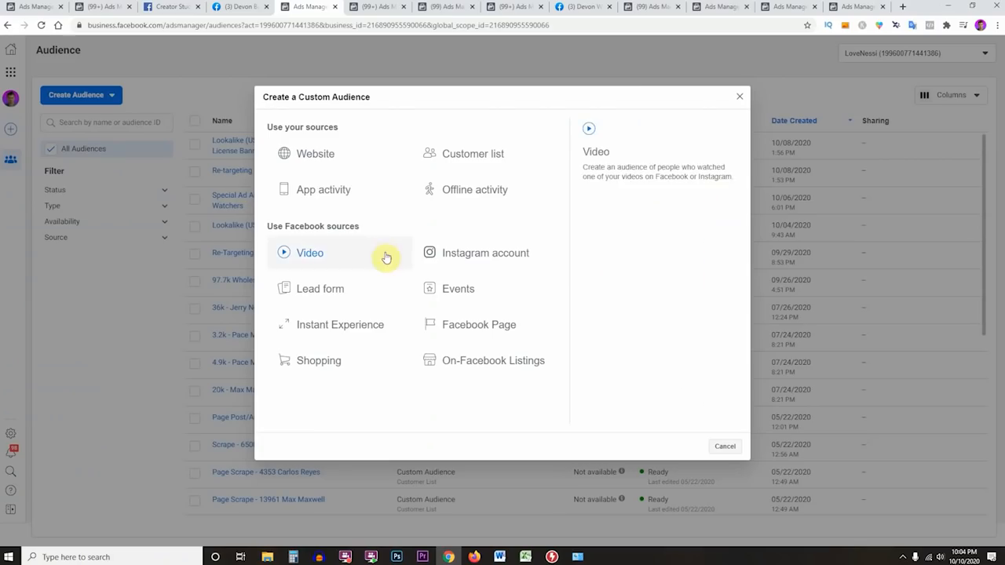
pyautogui.click(333, 262)
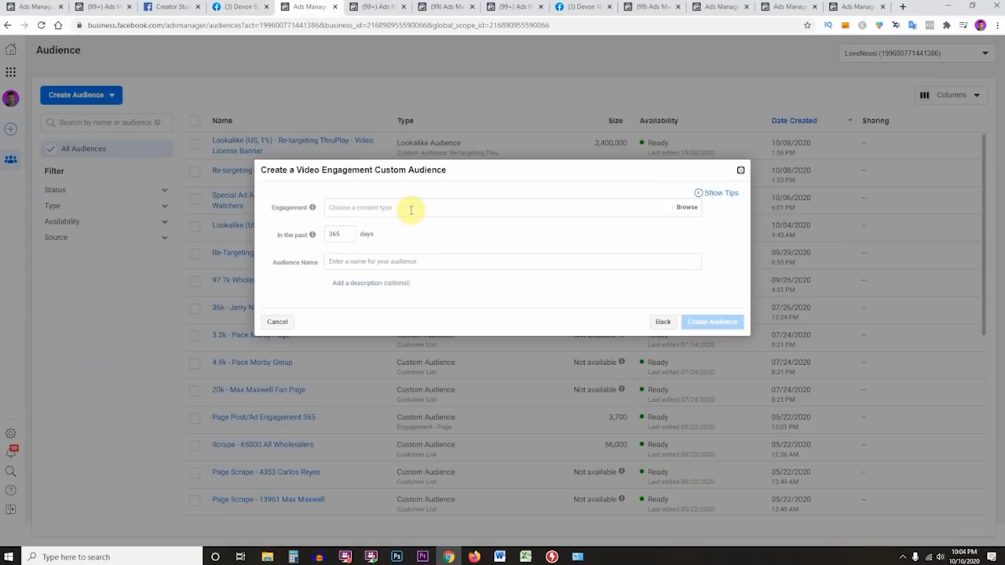
pyautogui.click(410, 209)
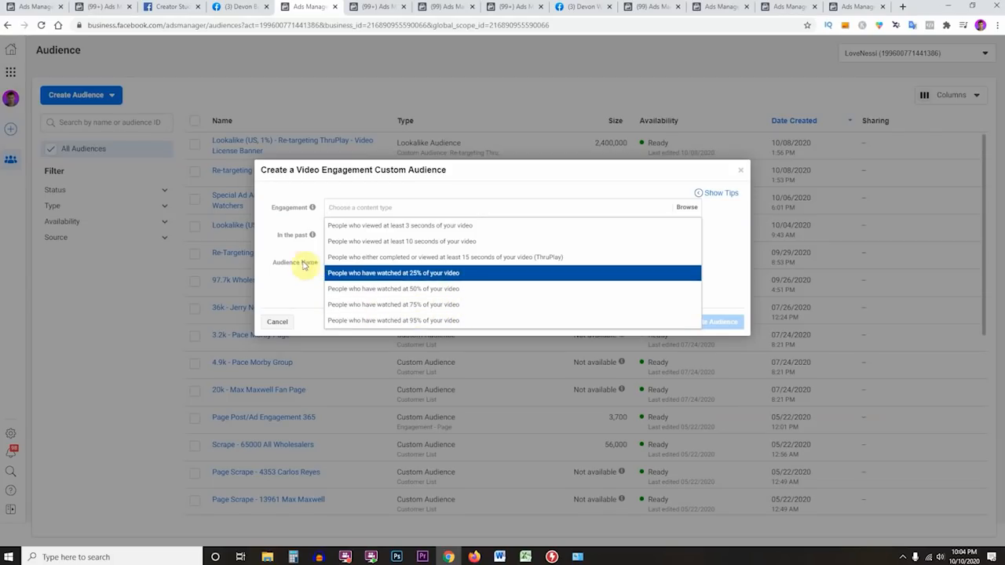
pyautogui.click(289, 234)
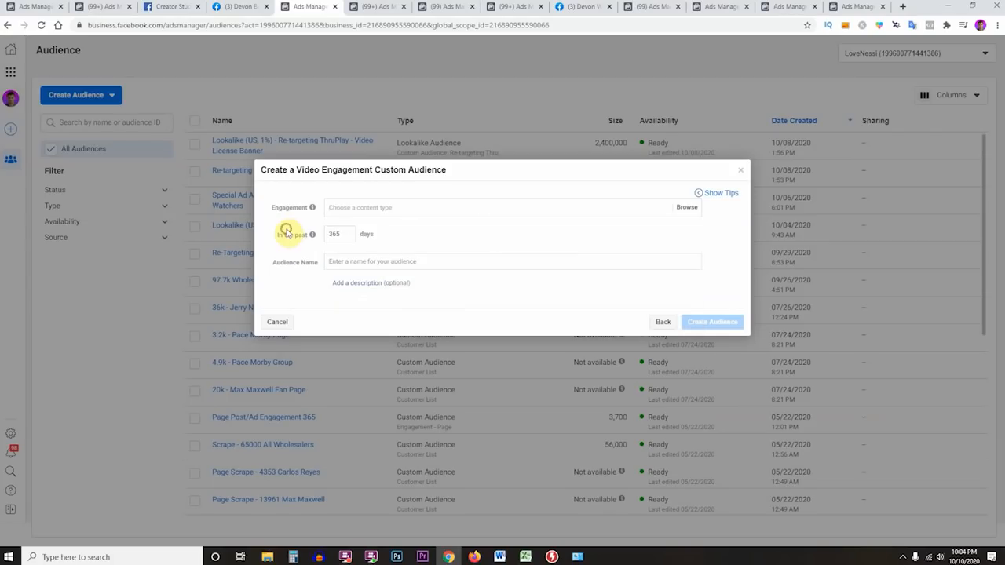
pyautogui.click(742, 172)
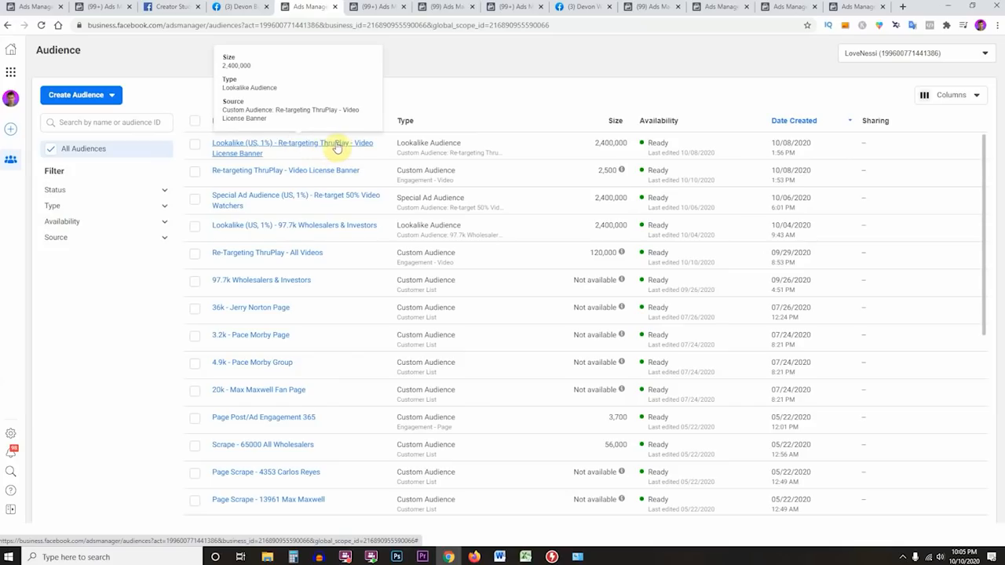
# - Start a Special Ad Audience and look through the list of existing audiences available as its source
pyautogui.click(112, 97)
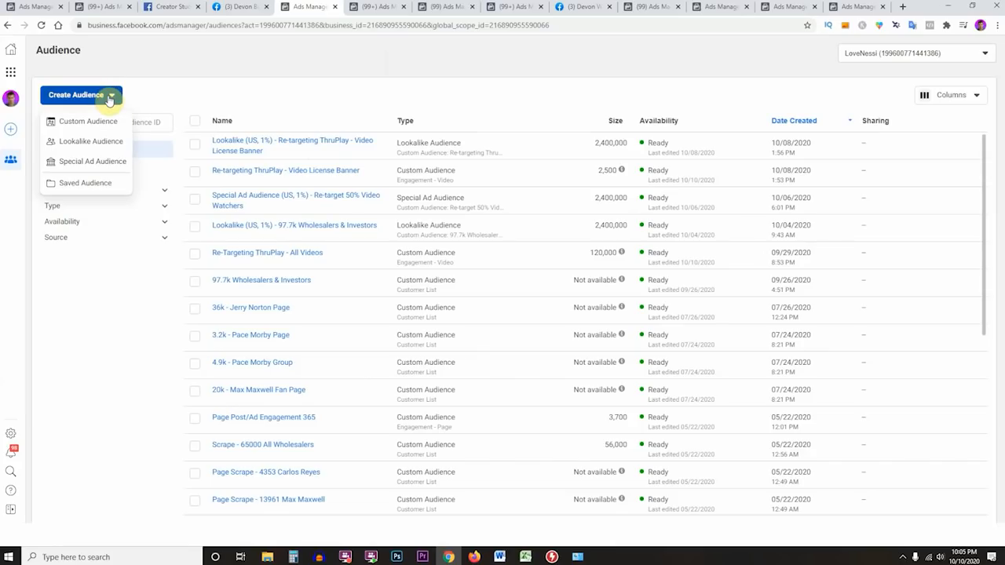
pyautogui.click(72, 161)
pyautogui.click(606, 351)
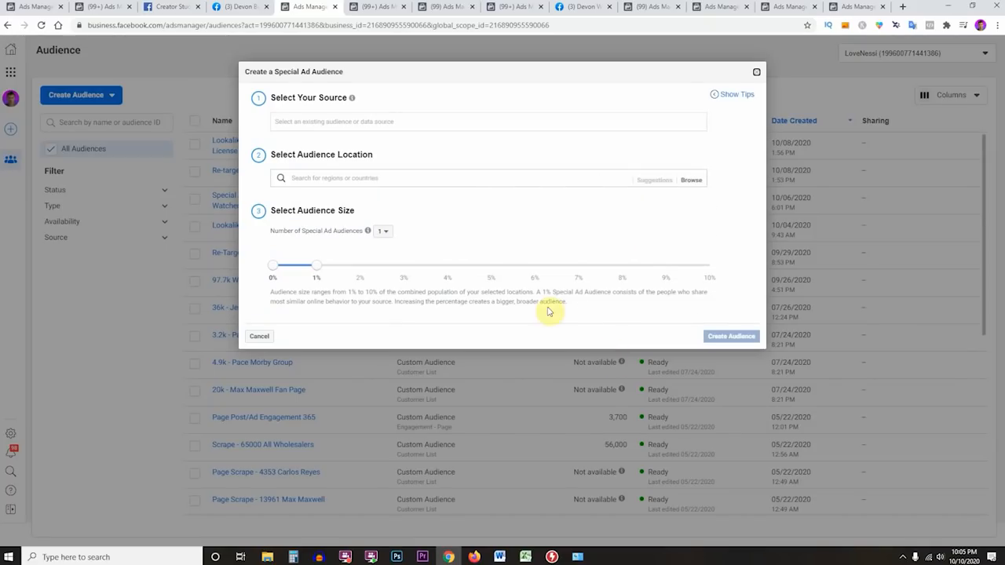
pyautogui.click(371, 121)
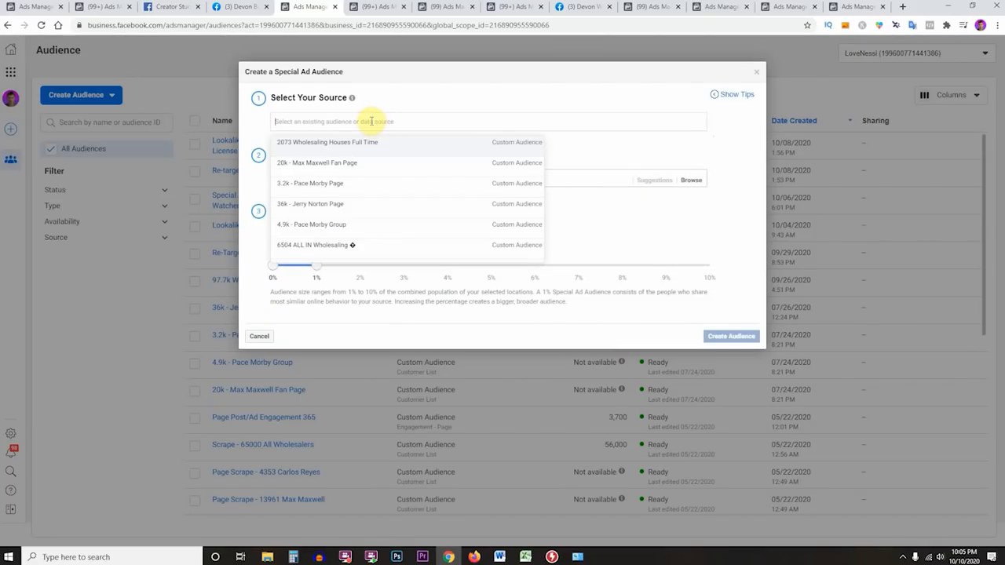
pyautogui.scroll(-5, 377, 180)
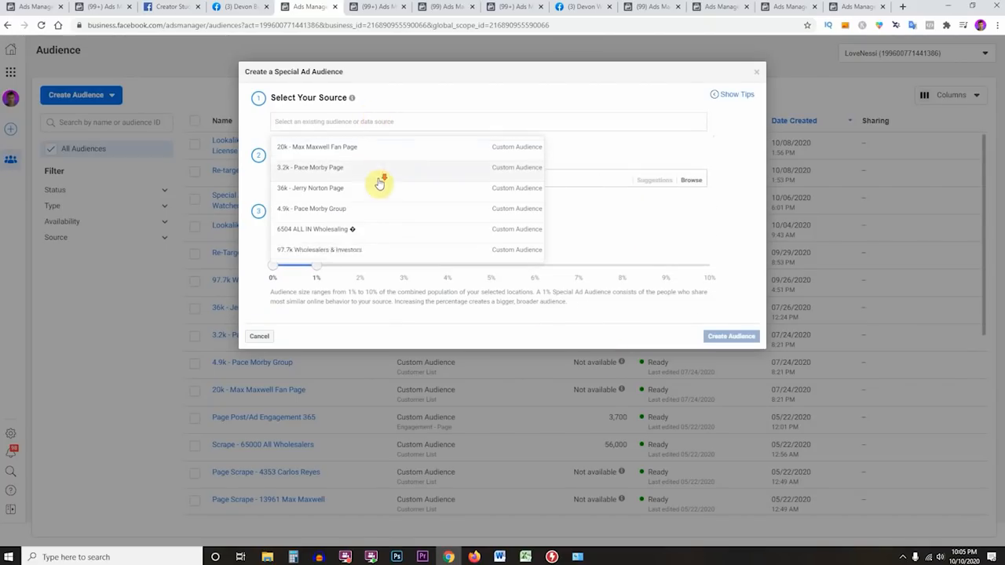
pyautogui.scroll(-6, 378, 187)
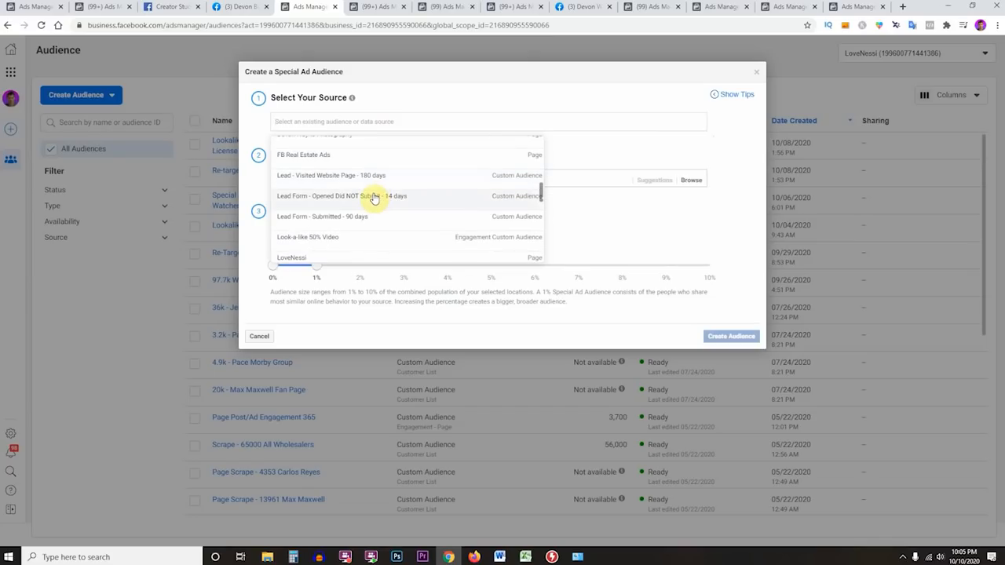
pyautogui.scroll(-3, 375, 198)
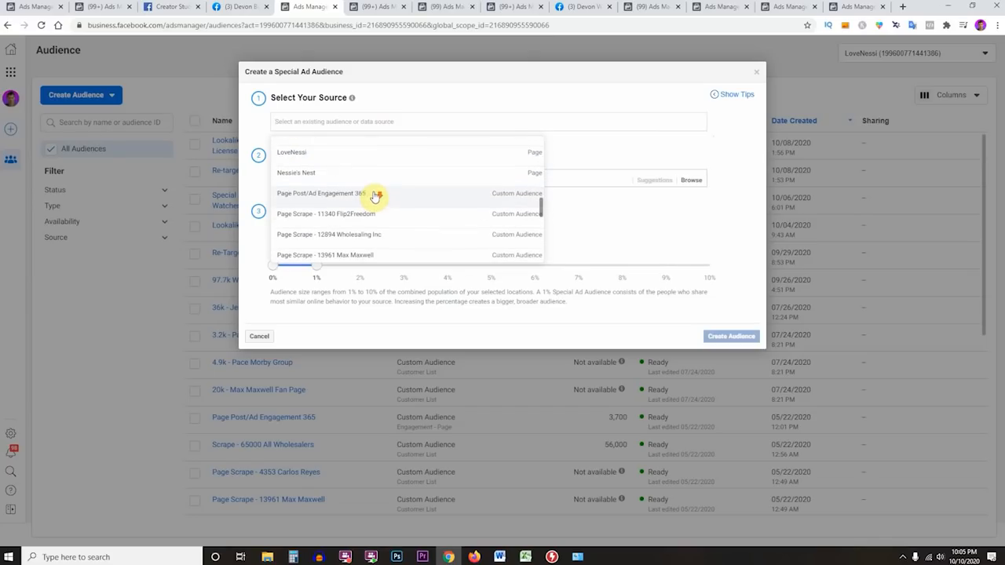
pyautogui.scroll(-4, 383, 222)
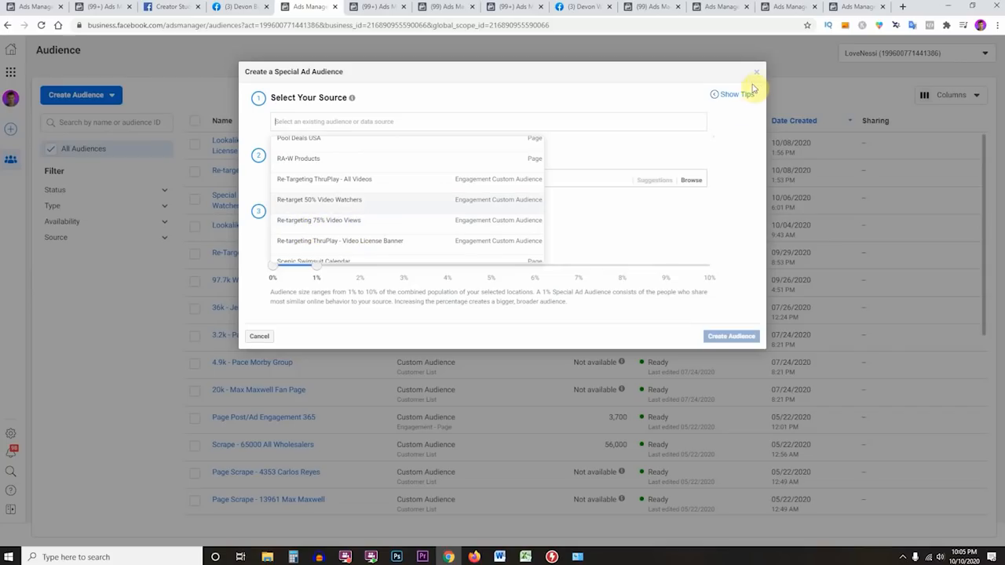
pyautogui.click(572, 322)
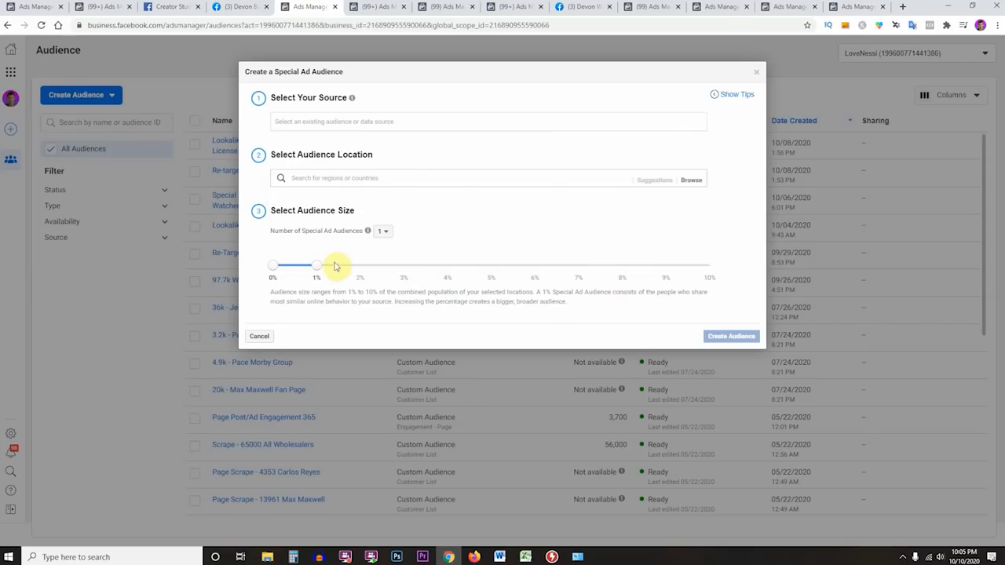
# - Demonstrate the special ad audience size by raising it to 5% and bringing it back to 1%
pyautogui.moveTo(321, 270); pyautogui.dragTo(487, 273)
pyautogui.click(336, 297)
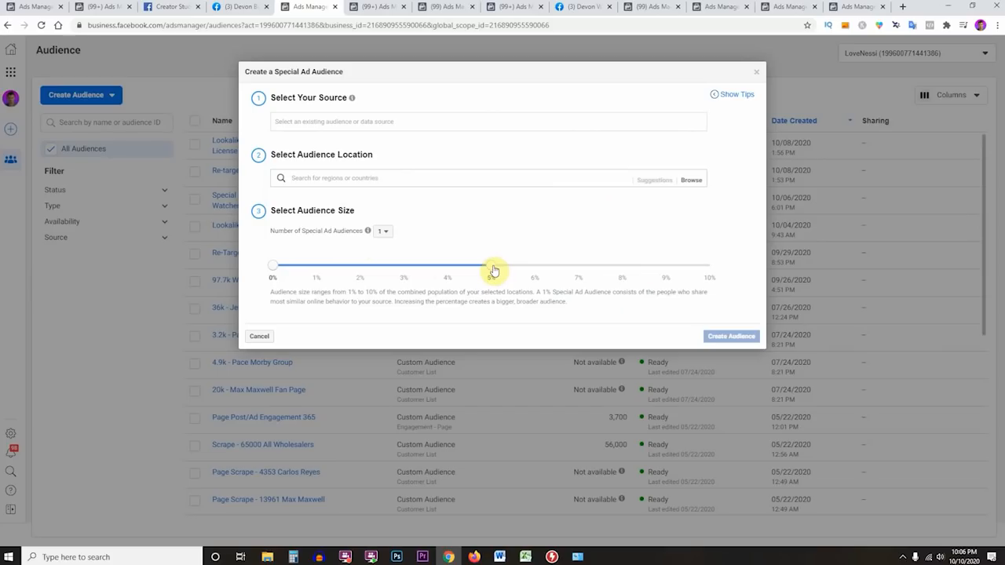
pyautogui.moveTo(493, 267); pyautogui.dragTo(274, 268)
pyautogui.click(315, 268)
pyautogui.click(317, 269)
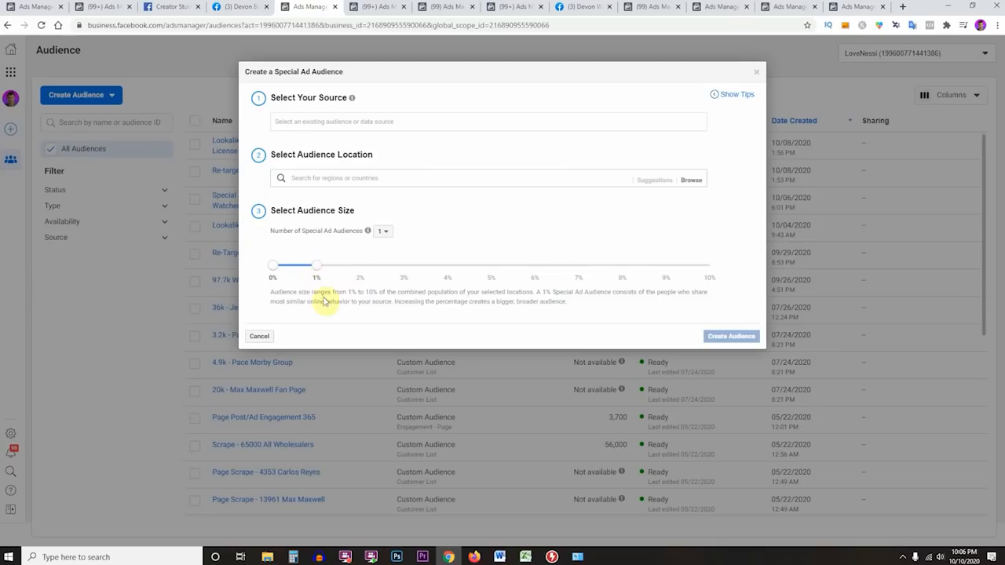
# - Set Re-targeting 75% Video Views as the source and United States as the location, and discard the special ad audience
pyautogui.click(320, 123)
pyautogui.scroll(-1, 347, 227)
pyautogui.scroll(-6, 366, 222)
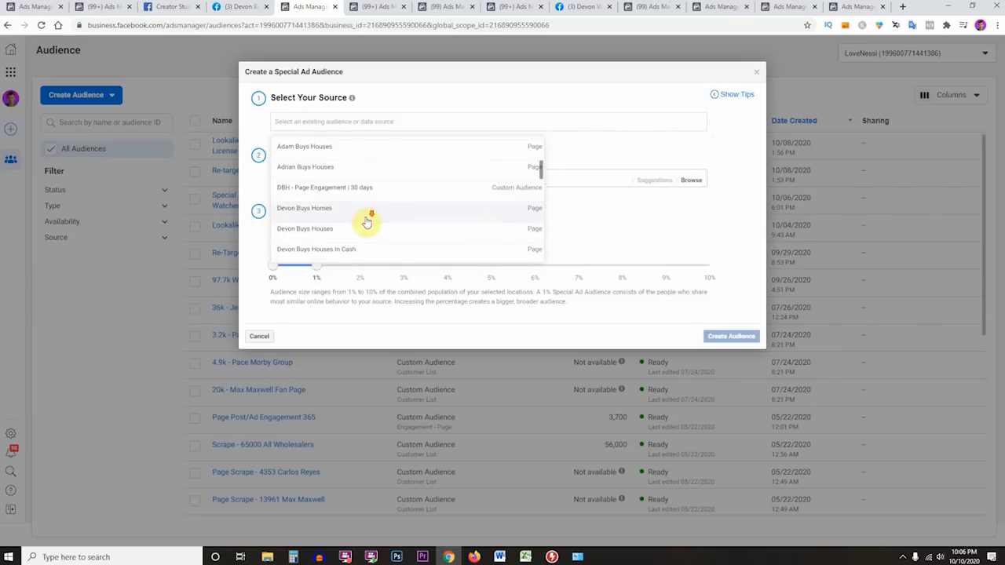
pyautogui.scroll(-5, 366, 222)
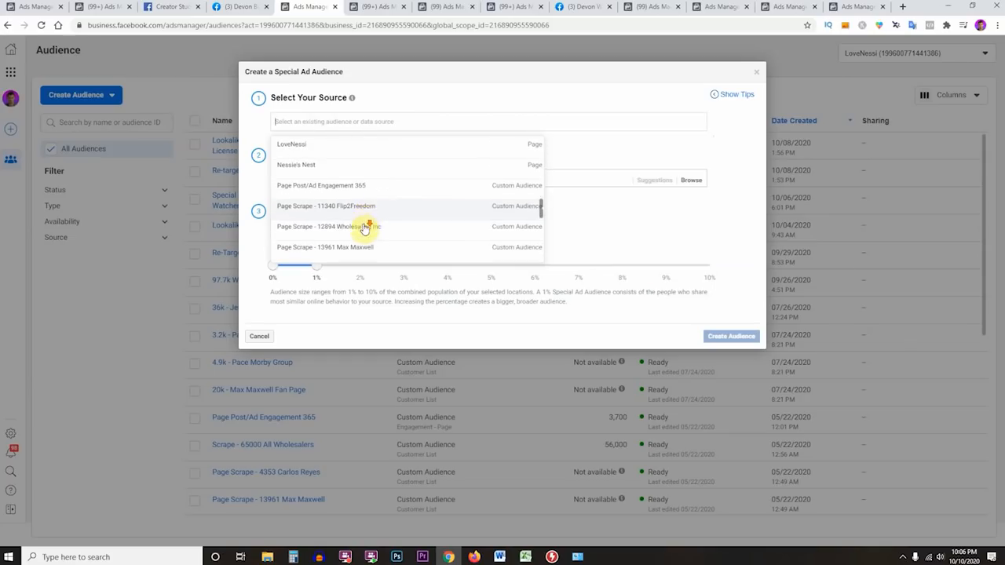
pyautogui.click(359, 228)
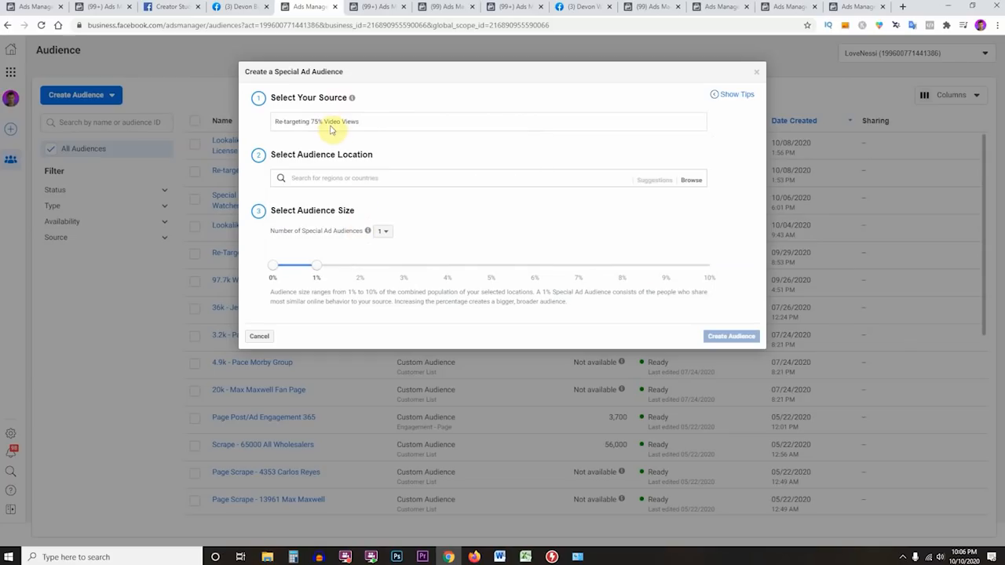
pyautogui.click(344, 180)
pyautogui.write('united s')
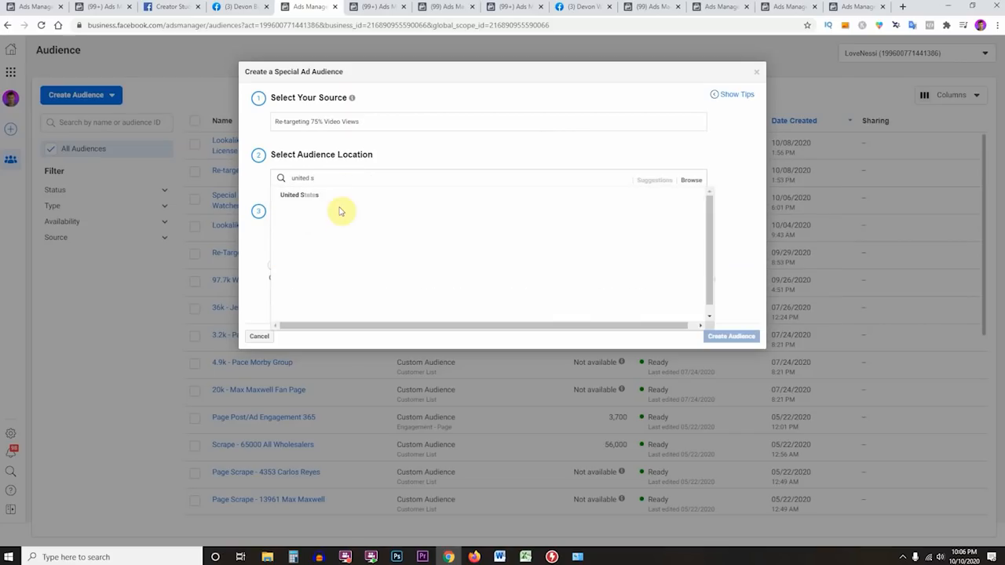
pyautogui.click(342, 195)
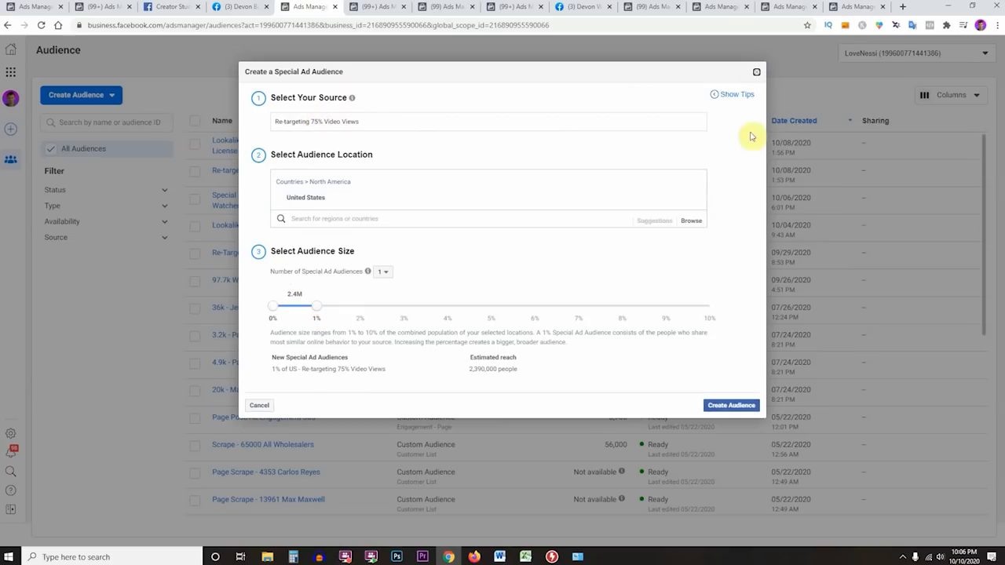
pyautogui.press('Escape')
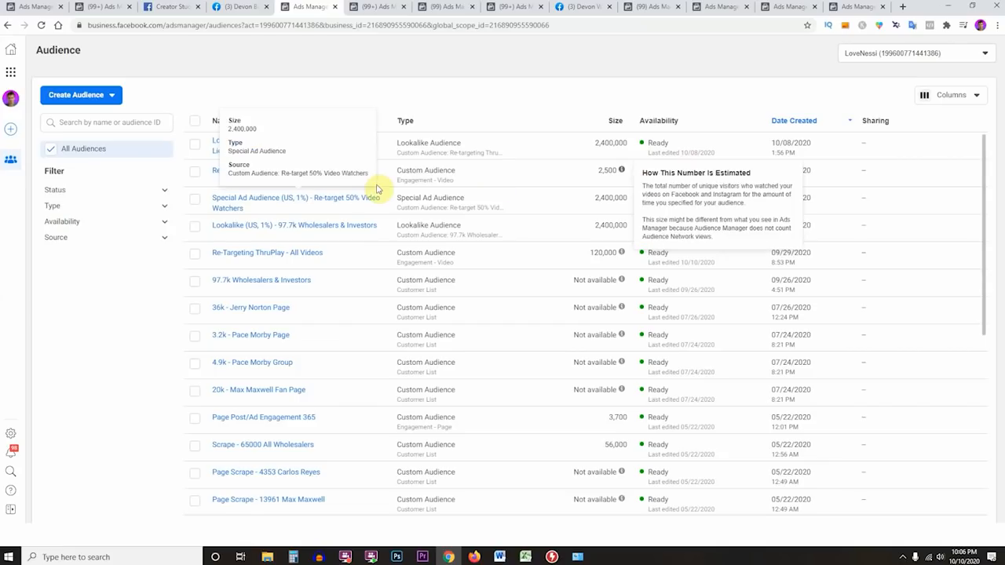
# - Switch to the Word outline and highlight the LAL Audience item, followed by the whole Front-end Optimizations list
pyautogui.hotkey('alt', 'Tab')
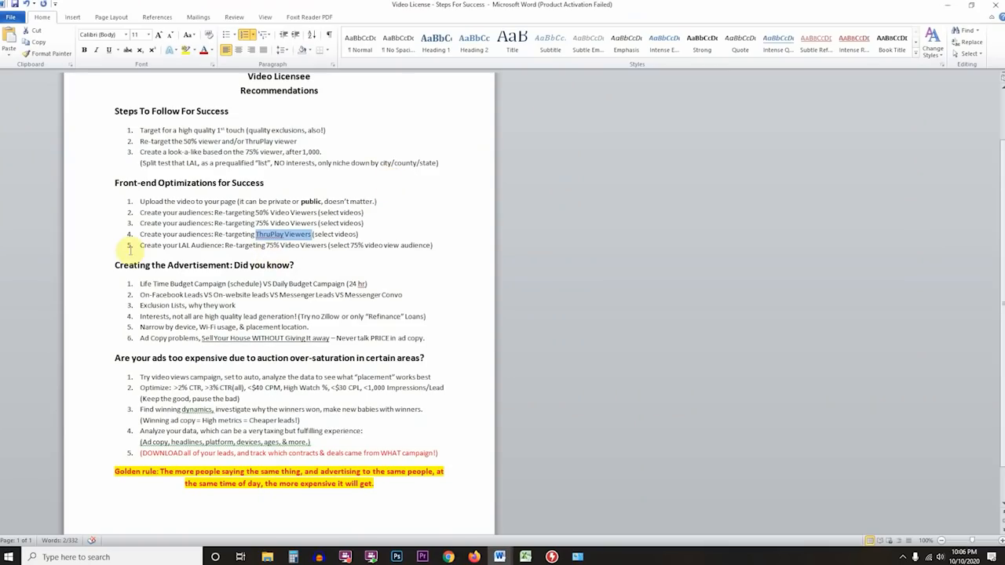
pyautogui.moveTo(167, 245); pyautogui.dragTo(300, 246)
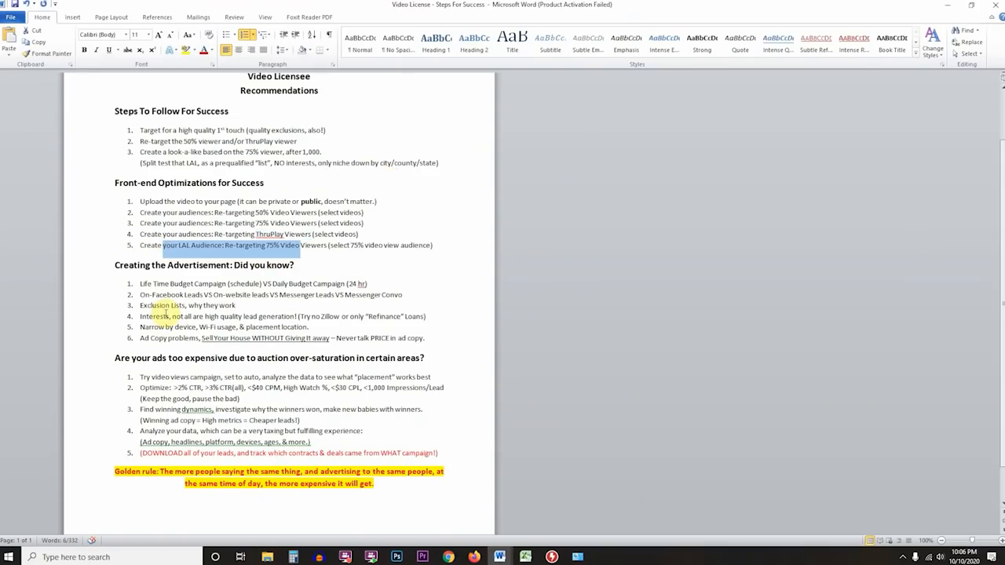
pyautogui.moveTo(141, 201)
pyautogui.mouseDown()
pyautogui.moveTo(399, 249)
pyautogui.moveTo(442, 247)
pyautogui.moveTo(126, 211)
pyautogui.moveTo(124, 202)
pyautogui.mouseUp()
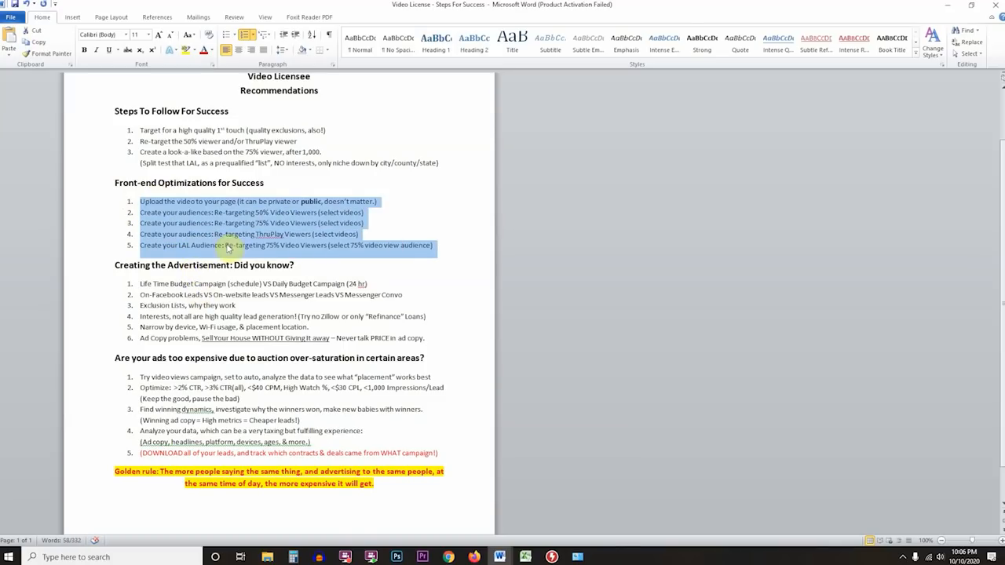
# - Switch to Chrome, close the Facebook page tab beside Creator Studio and return to the Content Library posts
pyautogui.hotkey('alt', 'Tab')
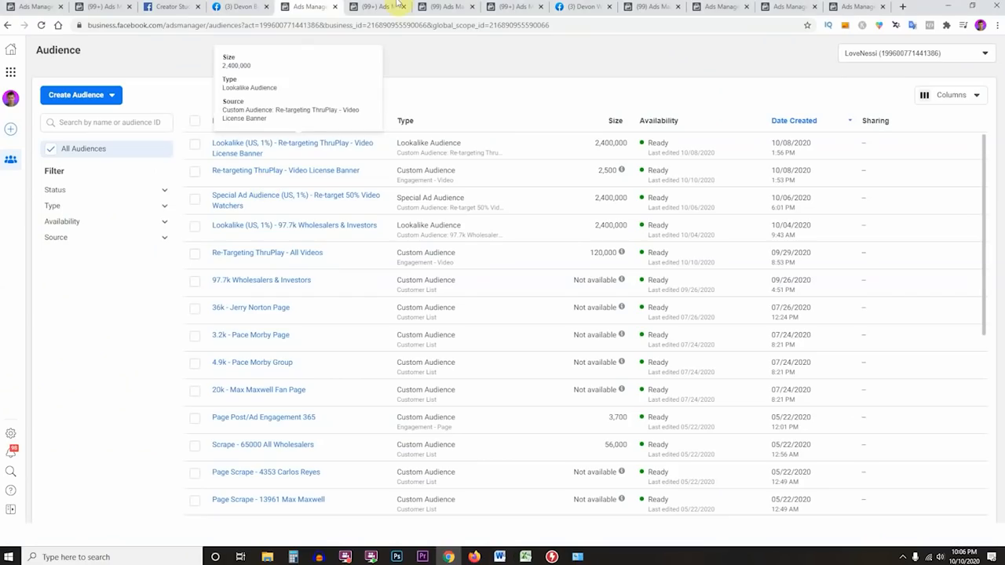
pyautogui.click(235, 6)
pyautogui.click(188, 7)
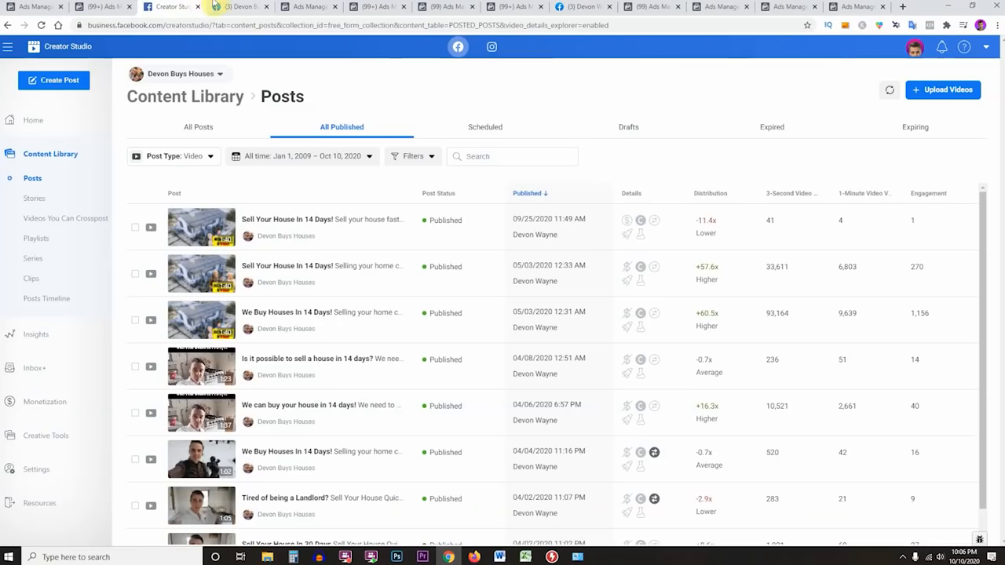
pyautogui.click(220, 6)
pyautogui.hotkey('ctrl', 'w')
pyautogui.click(184, 7)
# - Open the details of the "Sell Your House In 30 Days" post published 04/02/2020 and play its video from the start
pyautogui.scroll(-1, 437, 368)
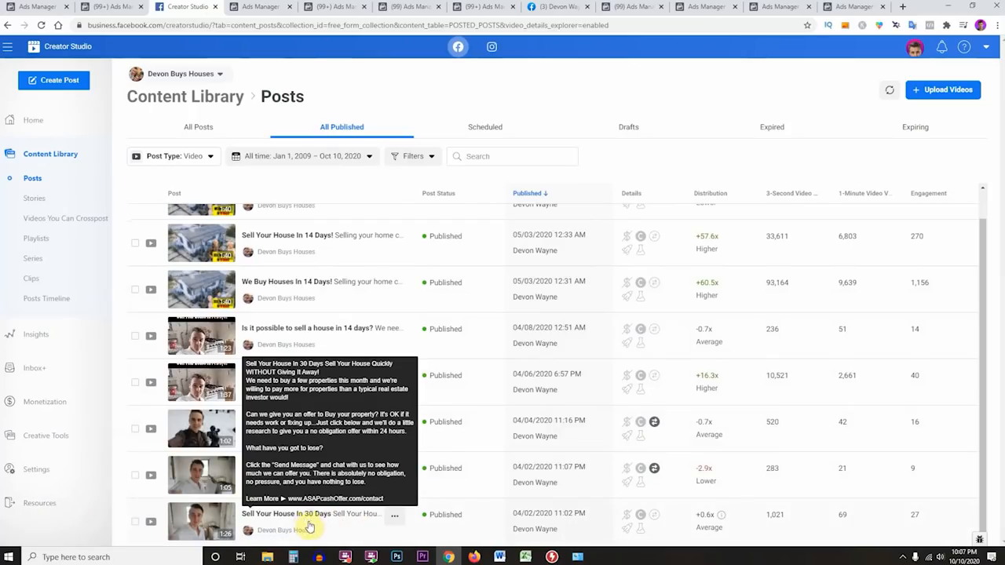
pyautogui.click(199, 531)
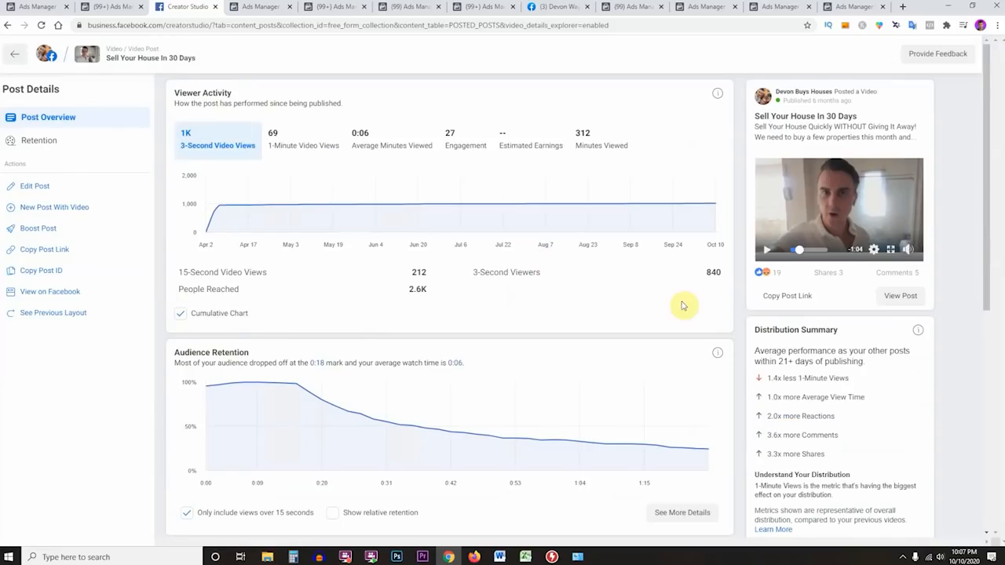
pyautogui.click(791, 249)
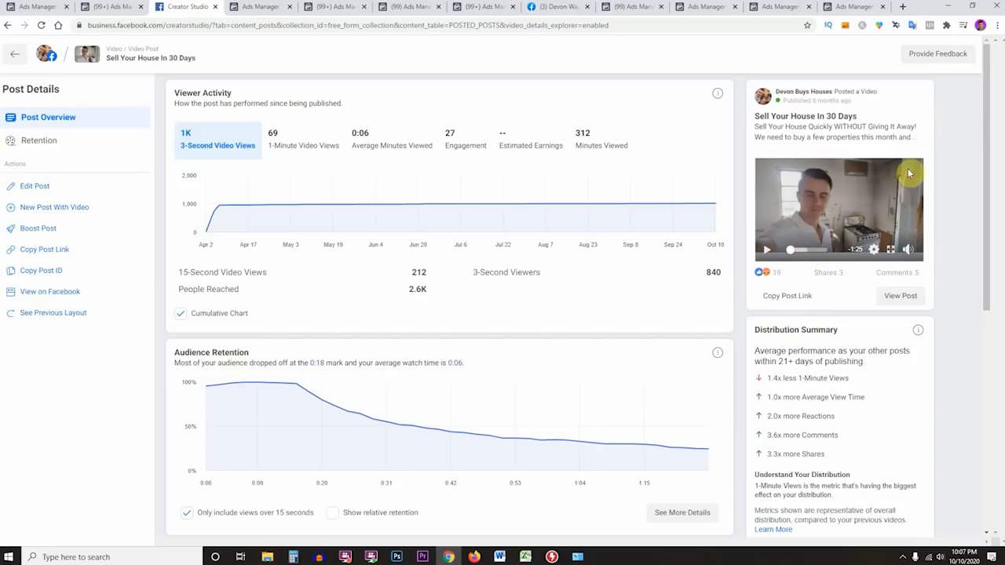
pyautogui.click(769, 236)
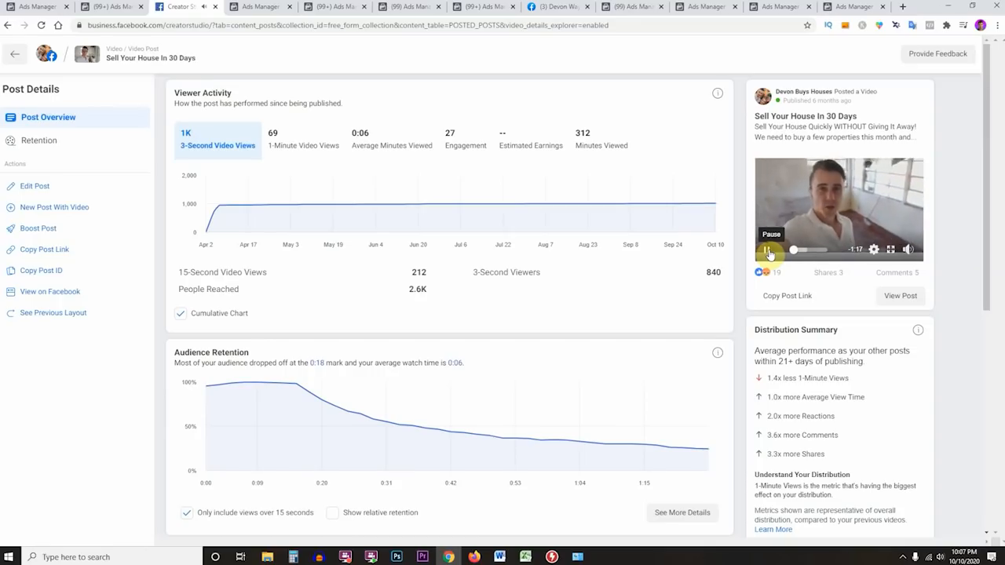
# - Pause the "Sell Your House In 30 Days" video and keep its post details open in Creator Studio
pyautogui.click(768, 251)
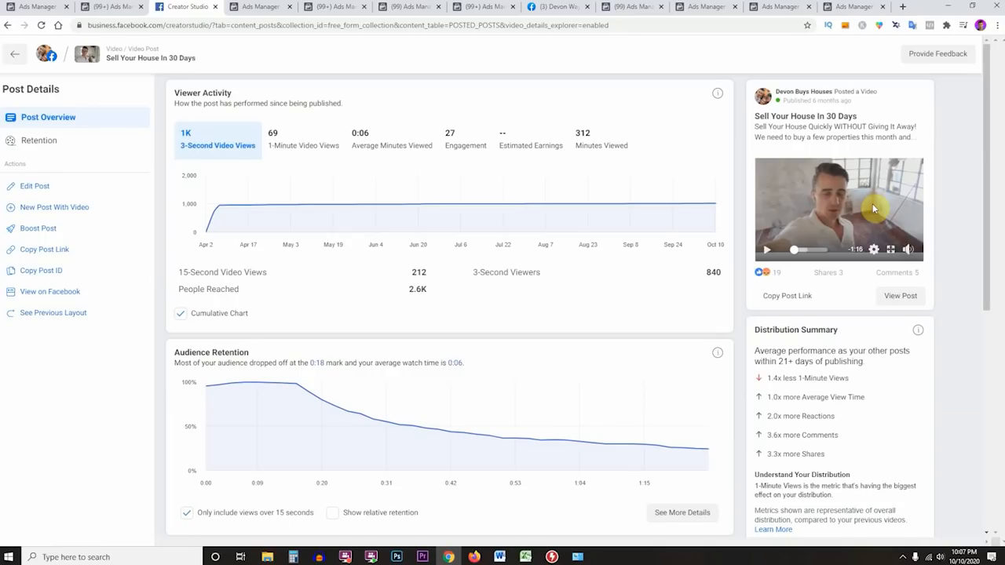
pyautogui.moveTo(908, 250)
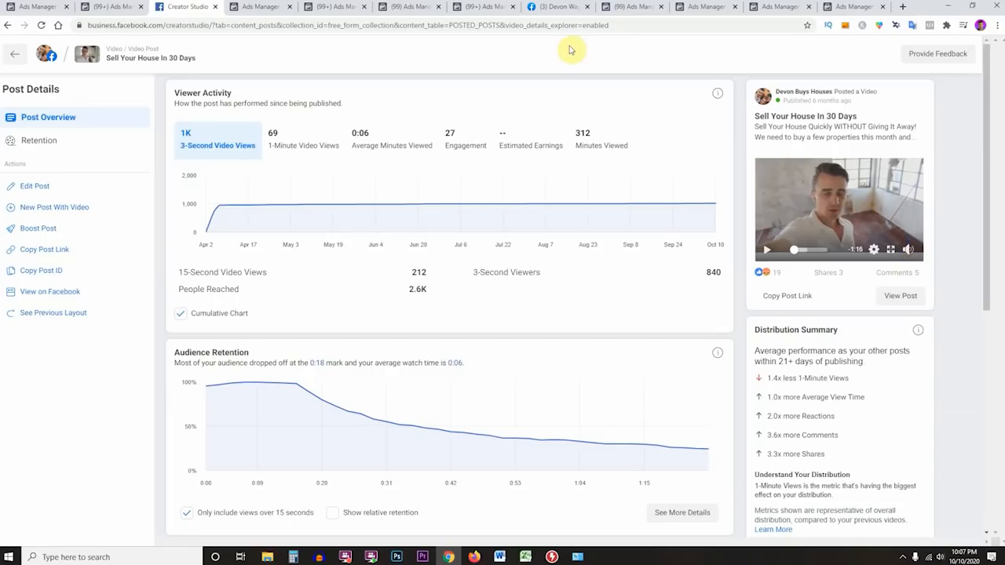
pyautogui.click(126, 5)
pyautogui.click(163, 7)
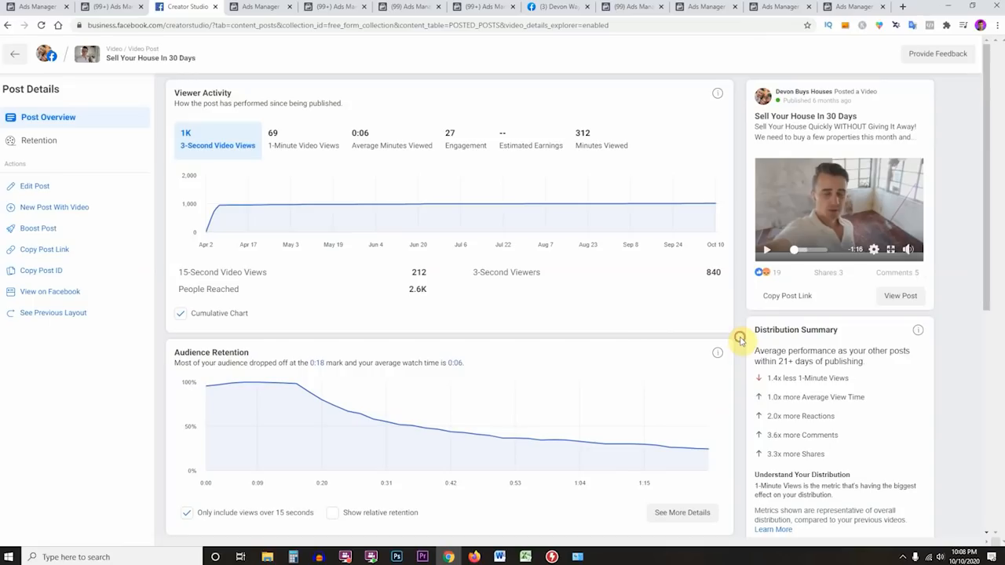
# - Switch to the Word outline and highlight the "Creating the Advertisement: Did you know?" heading
pyautogui.hotkey('alt', 'Tab')
pyautogui.click(248, 295)
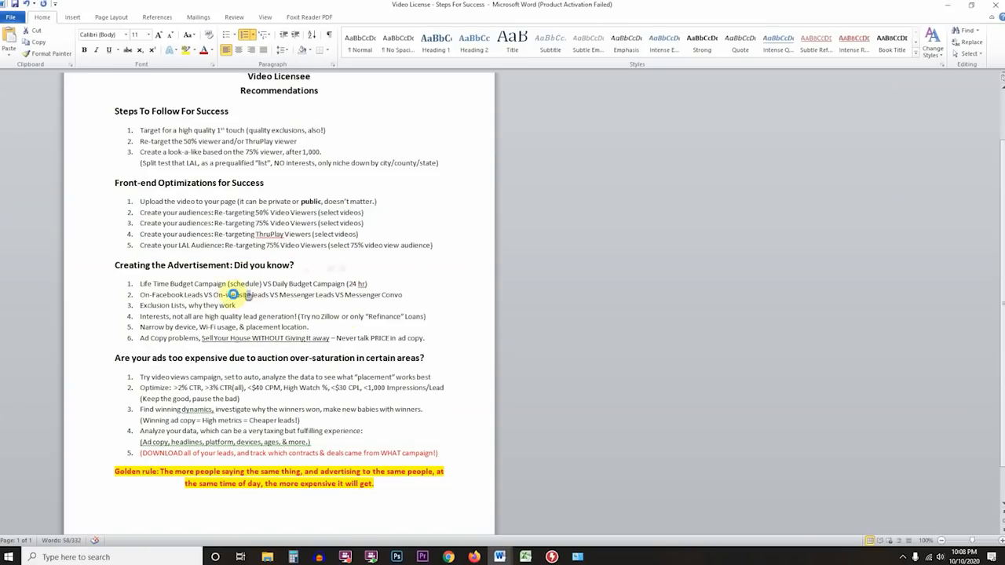
pyautogui.click(201, 284)
pyautogui.scroll(-1, 188, 275)
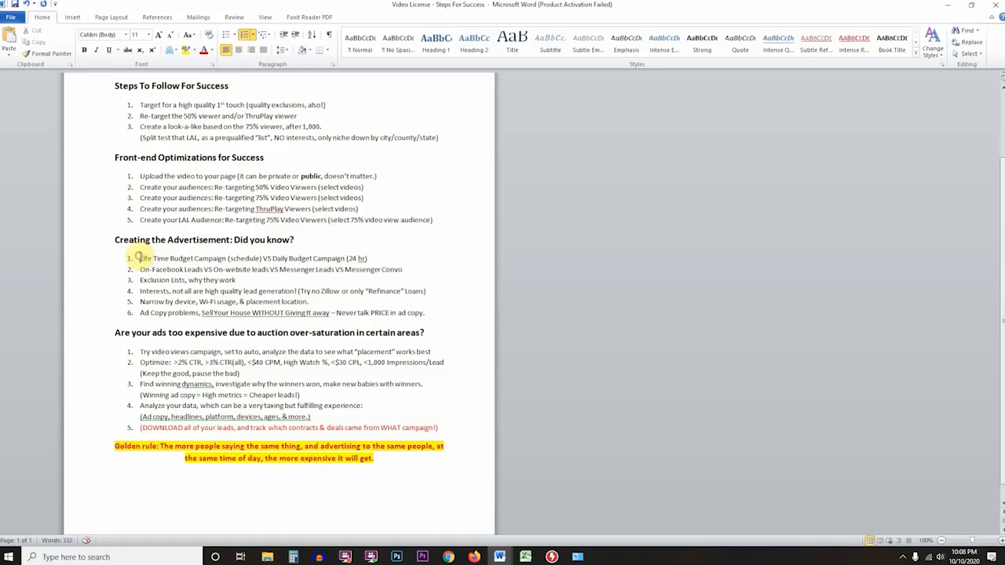
pyautogui.moveTo(118, 240); pyautogui.dragTo(294, 240)
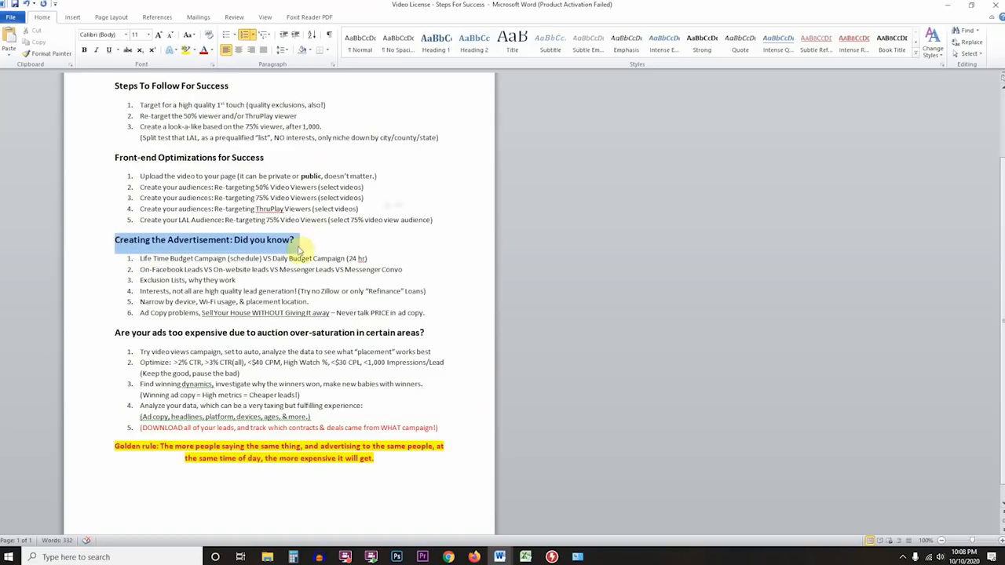
# - Switch to Chrome, find the Ads Manager campaigns list and start a new campaign in Guided Creation
pyautogui.hotkey('alt', 'Tab')
pyautogui.click(274, 7)
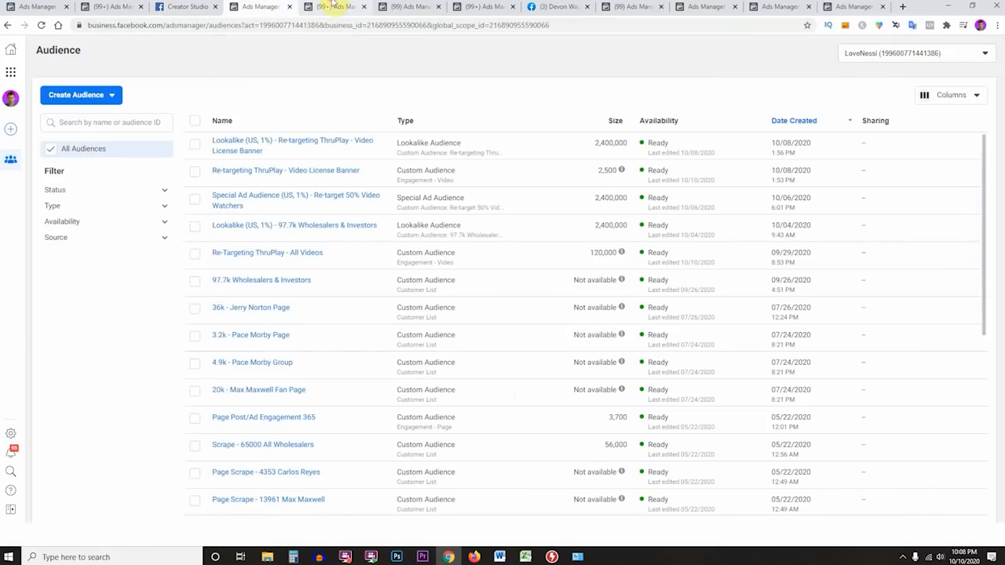
pyautogui.click(328, 8)
pyautogui.click(404, 7)
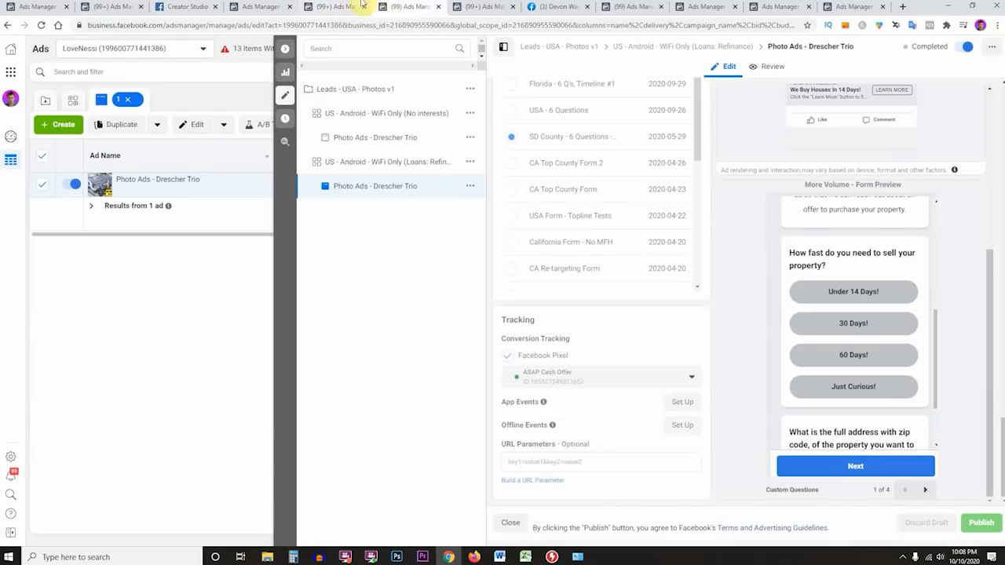
pyautogui.click(342, 6)
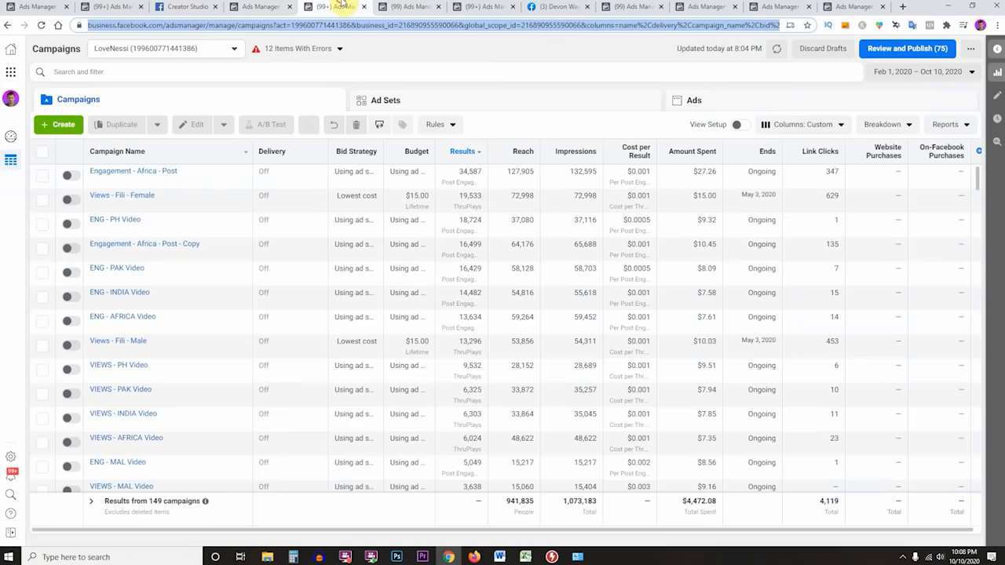
pyautogui.click(66, 130)
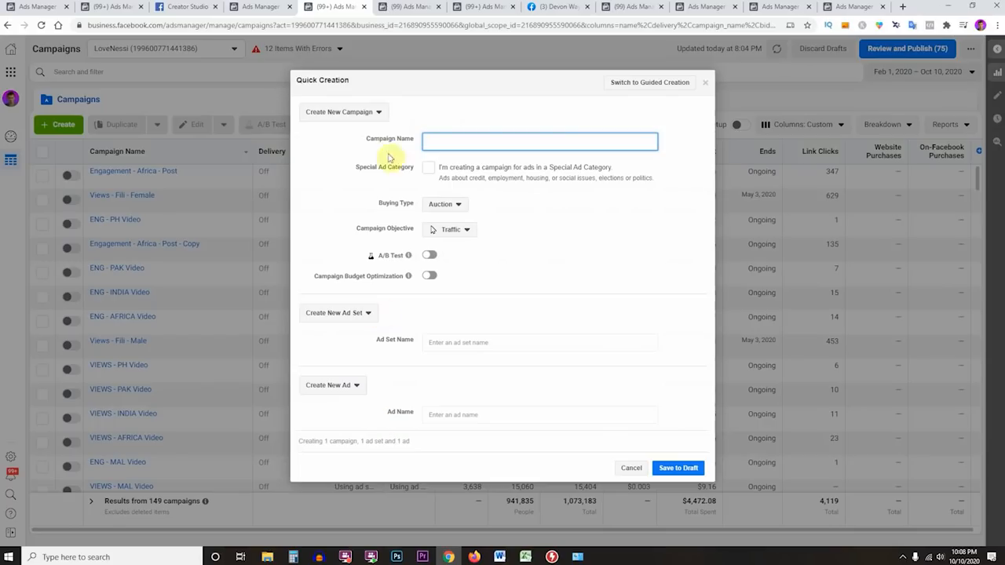
pyautogui.click(666, 83)
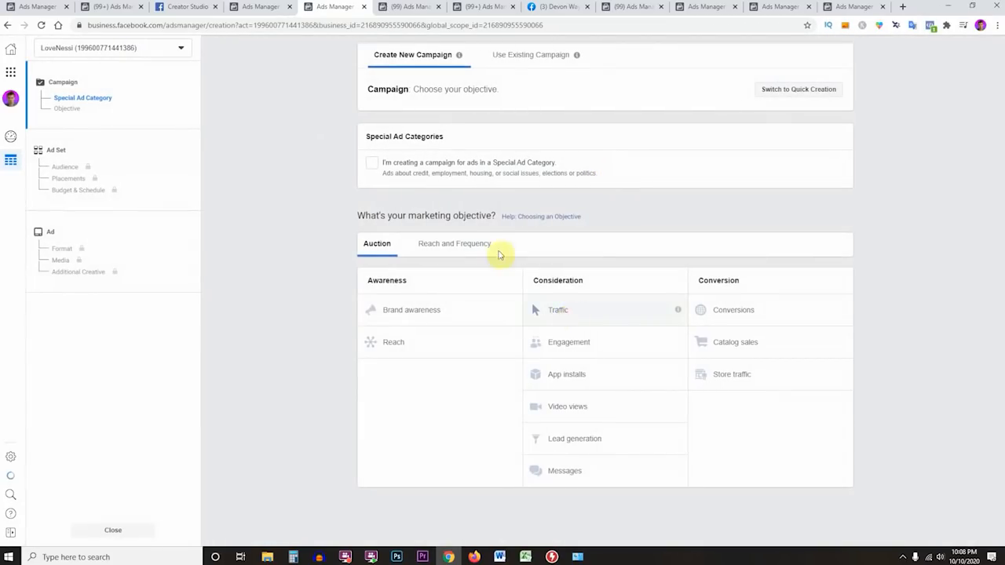
pyautogui.click(807, 161)
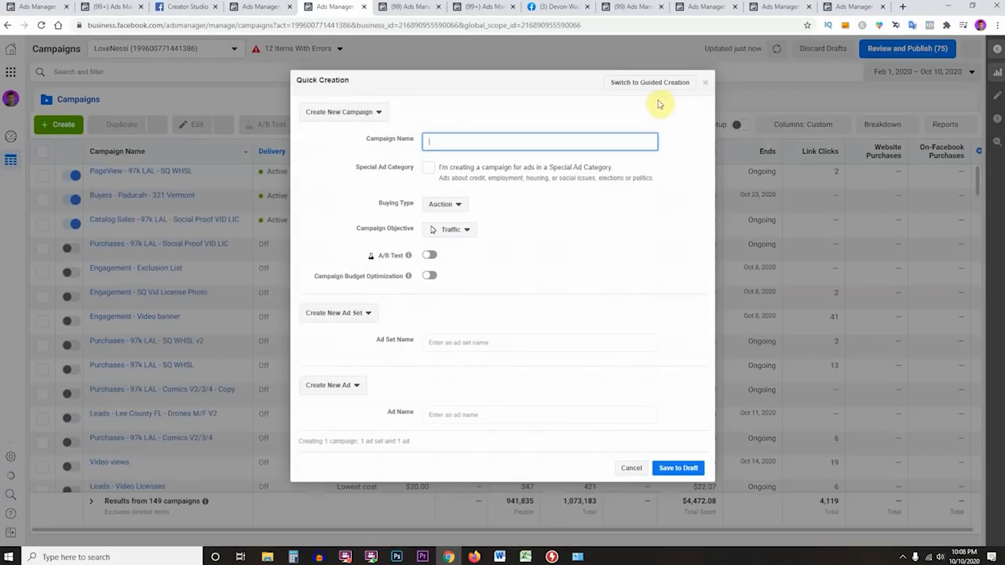
pyautogui.click(656, 87)
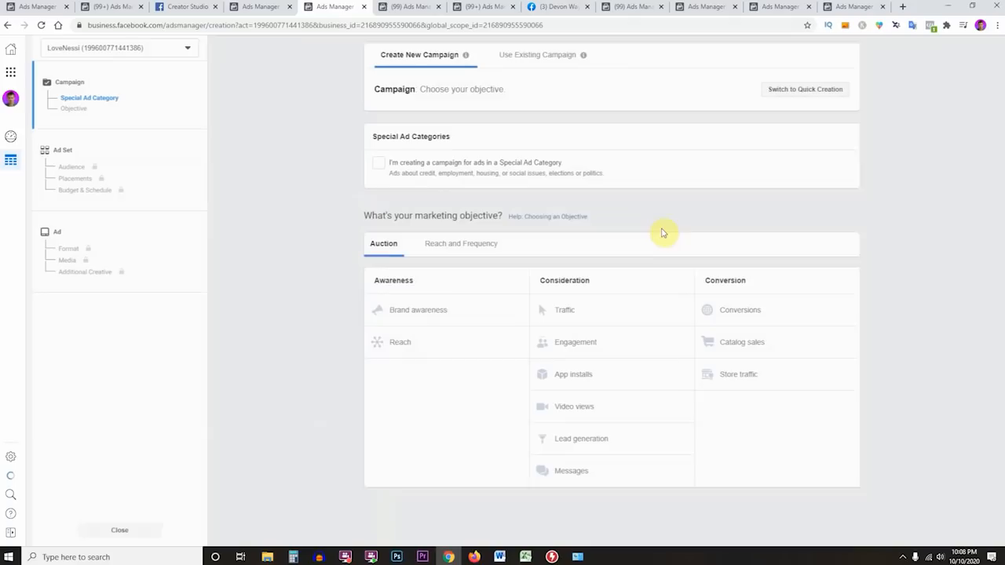
# - Declare the new campaign as a Special Ad Category campaign with Housing as its category
pyautogui.click(389, 166)
pyautogui.click(494, 191)
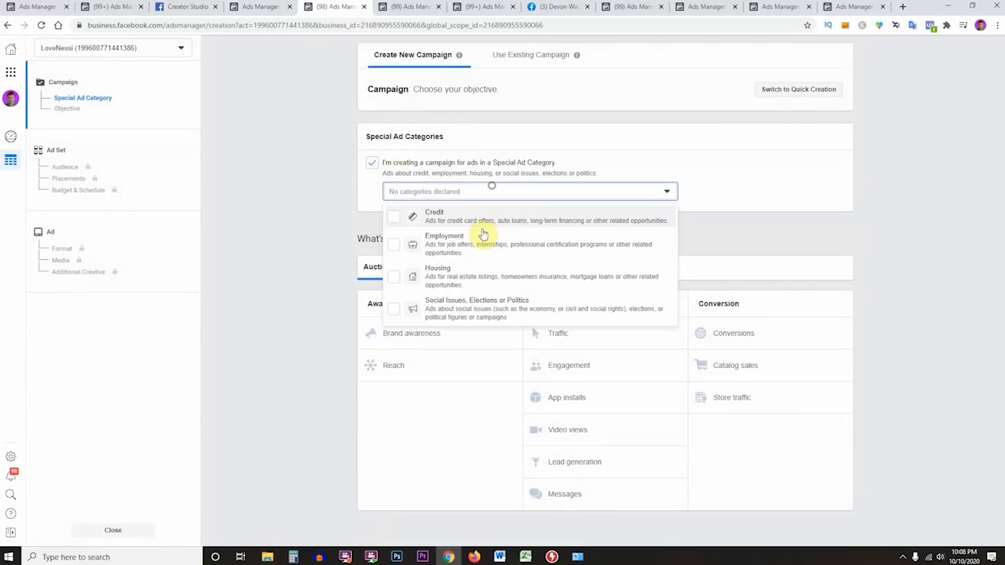
pyautogui.click(479, 288)
pyautogui.click(292, 262)
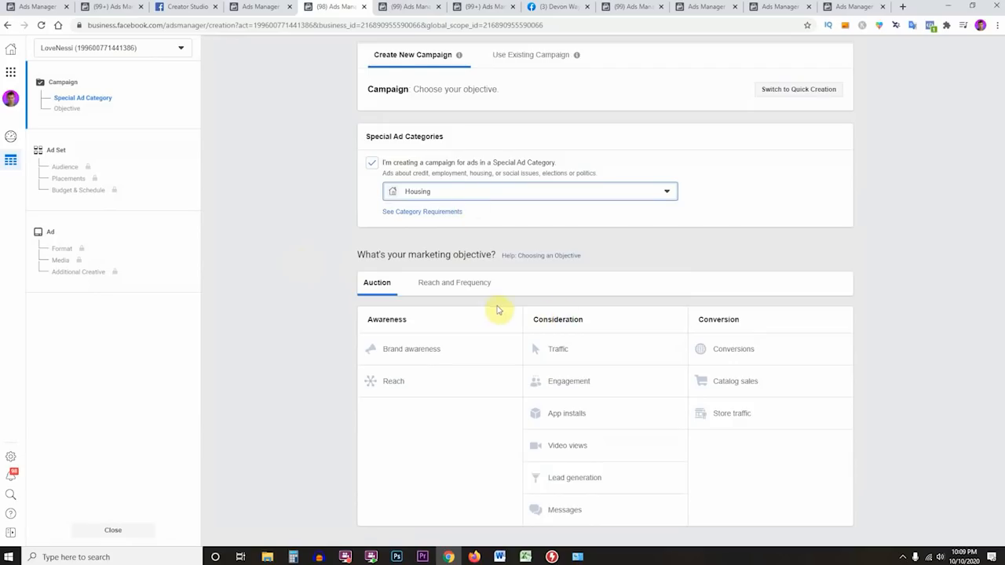
# - Compare the objectives under Auction and Reach and Frequency, trying Video views under the latter, and return to Auction
pyautogui.click(465, 288)
pyautogui.click(385, 290)
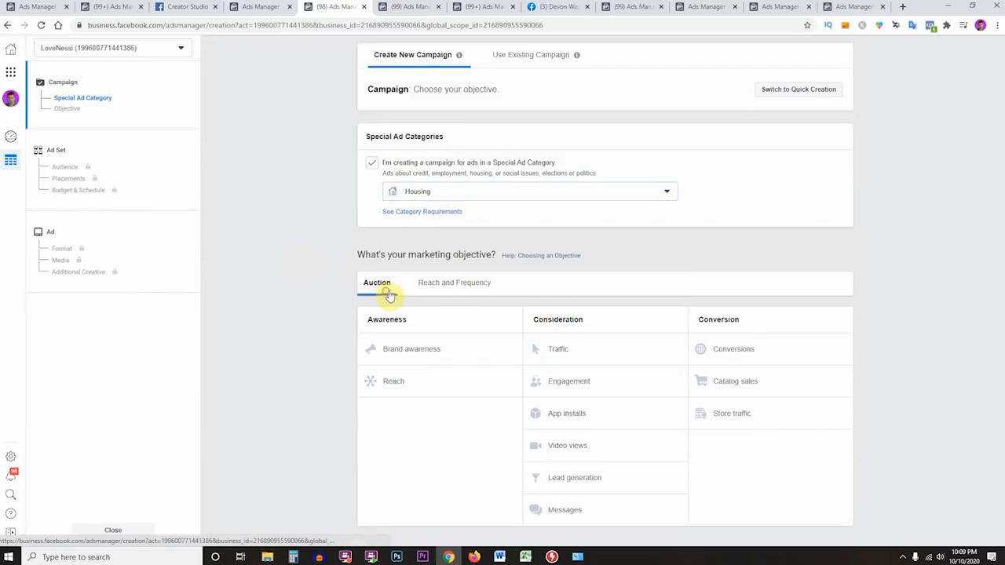
pyautogui.click(458, 290)
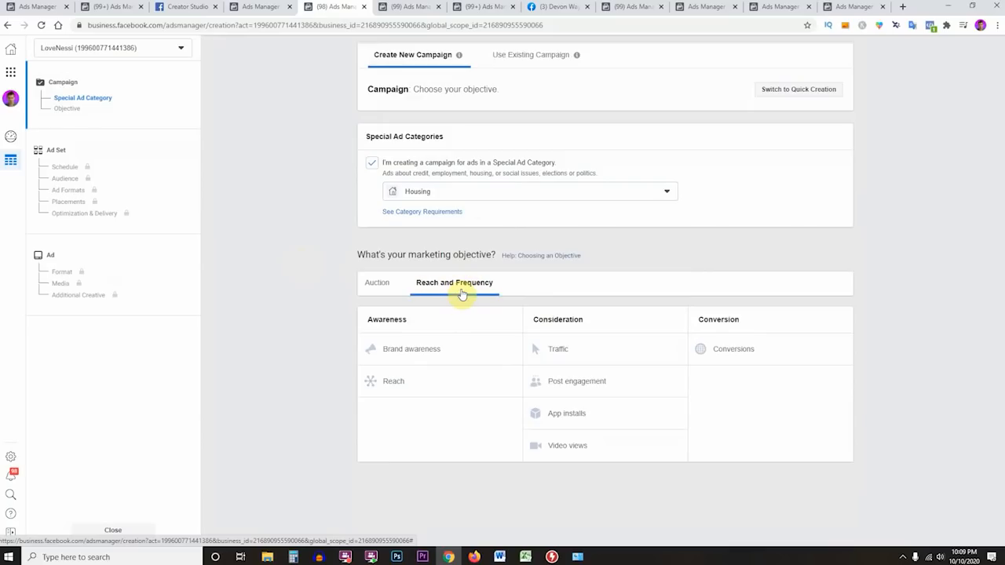
pyautogui.click(376, 288)
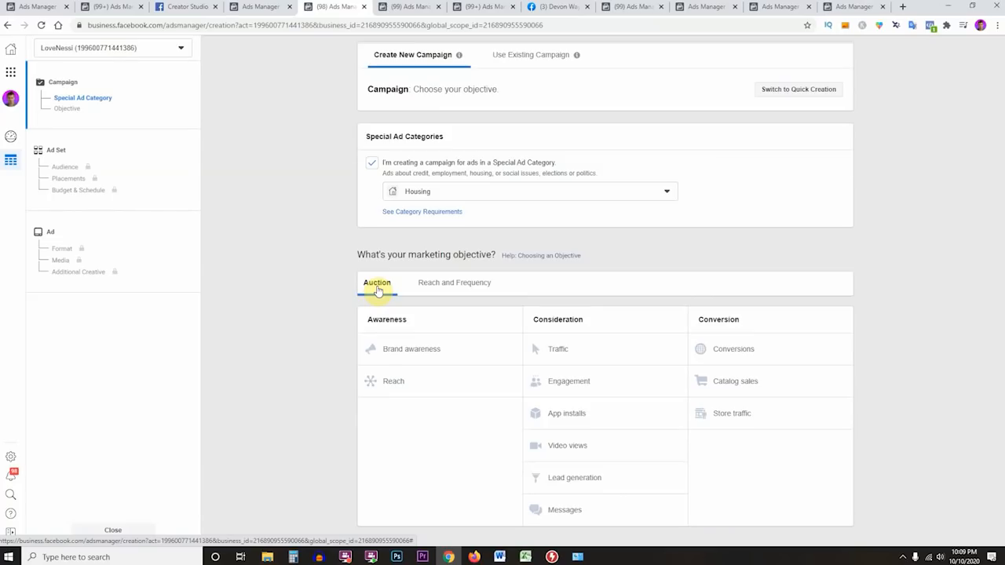
pyautogui.click(451, 285)
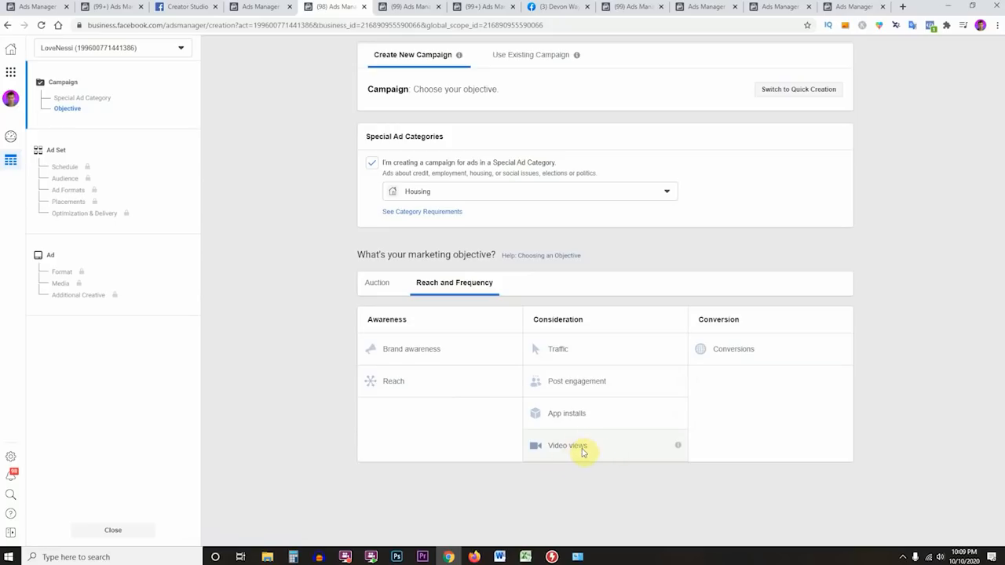
pyautogui.click(612, 453)
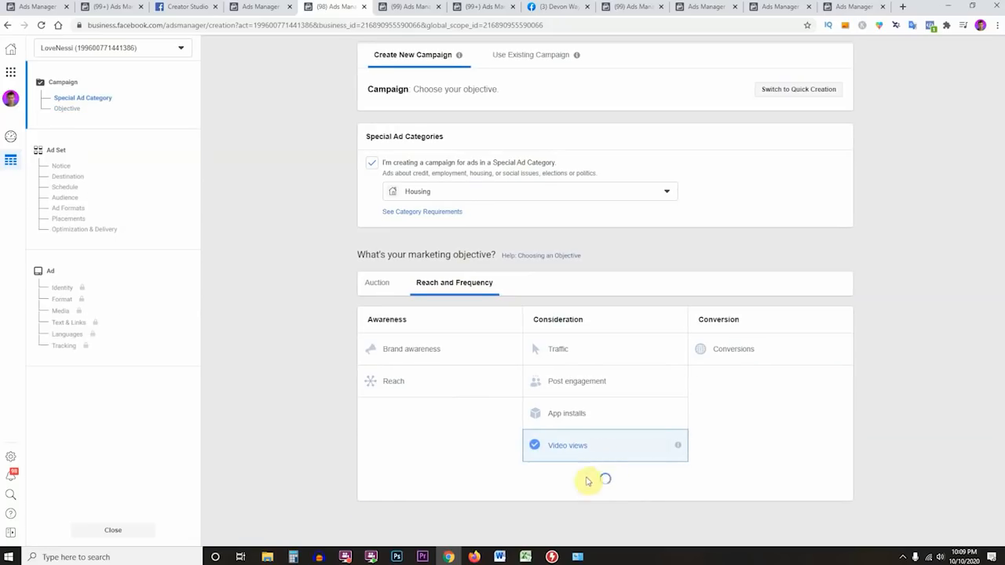
pyautogui.click(376, 223)
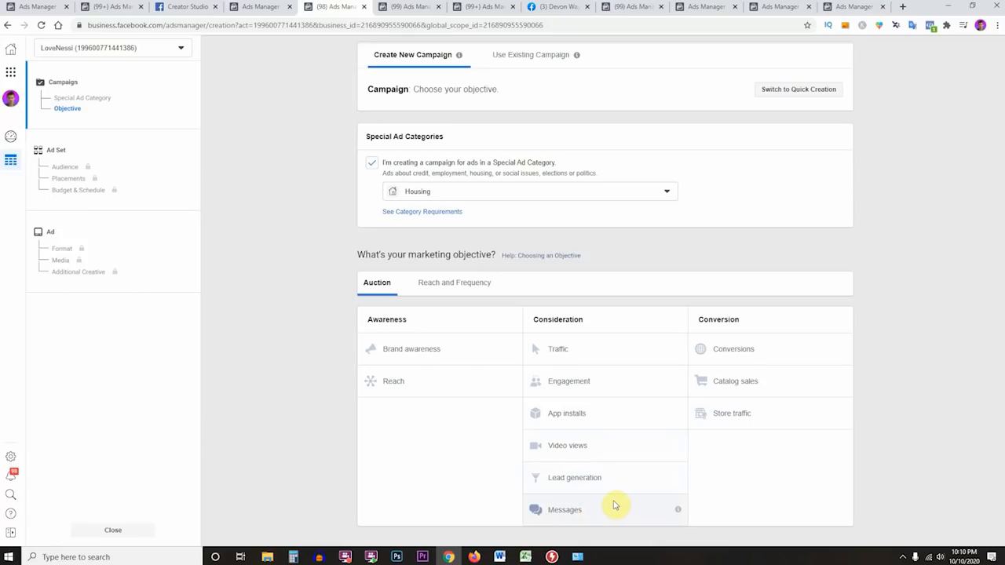
# - Choose the Messages objective and view its campaign settings, briefly checking the Word outline in between
pyautogui.click(562, 512)
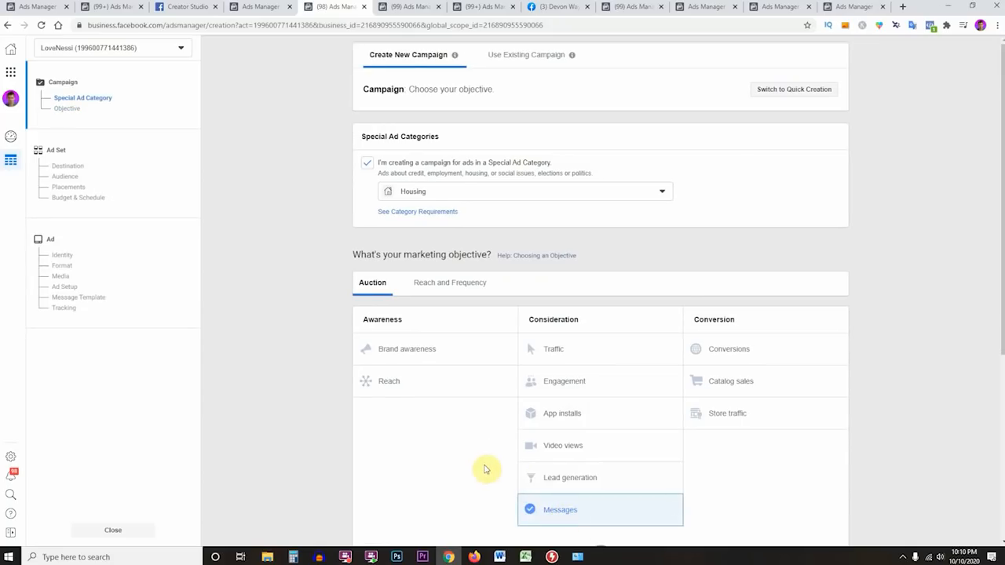
pyautogui.scroll(-1, 485, 459)
pyautogui.hotkey('alt', 'Tab')
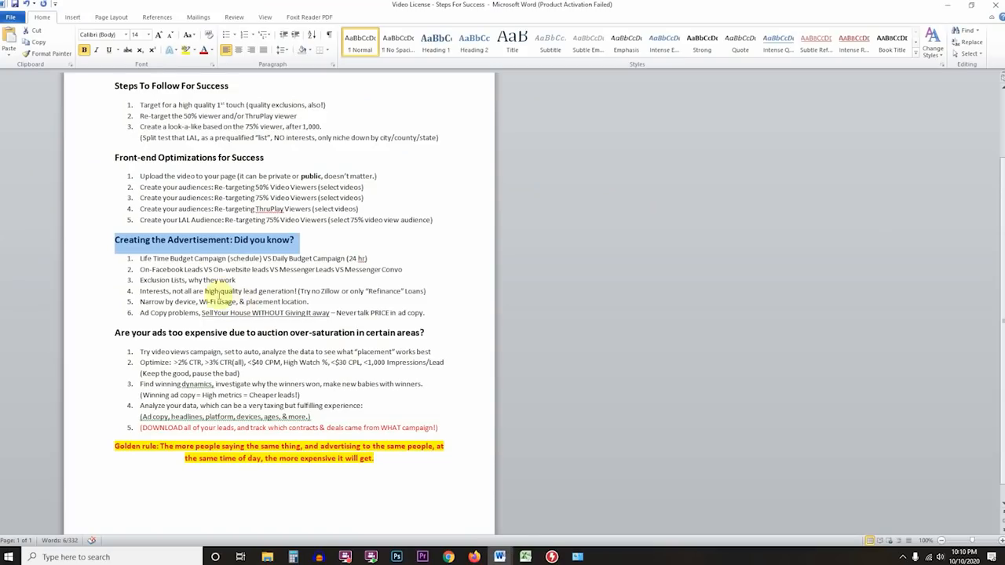
pyautogui.hotkey('alt', 'Tab')
pyautogui.scroll(-3, 549, 352)
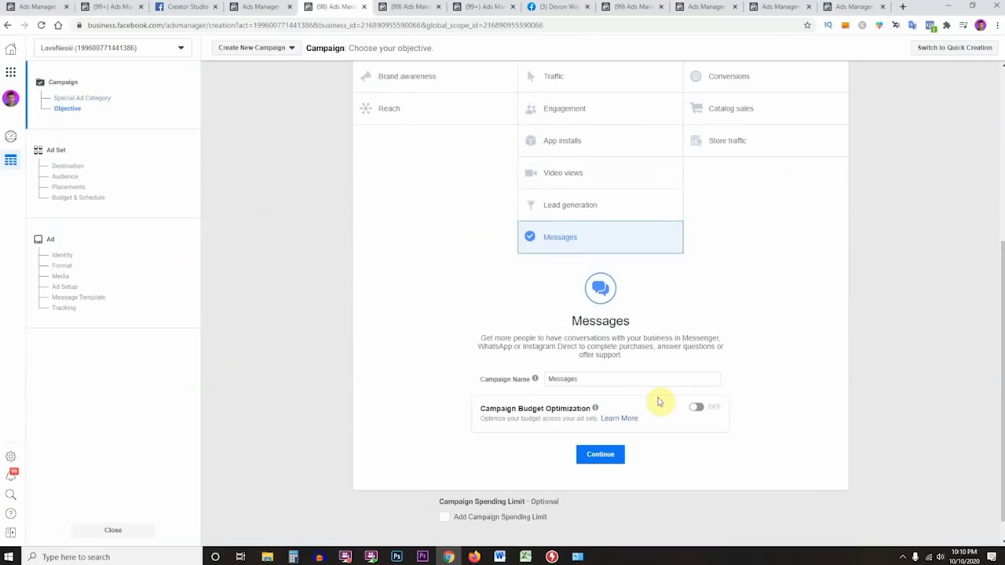
# - Set the campaign objective to Lead generation and highlight the Campaign Budget Optimization title and its description
pyautogui.click(582, 206)
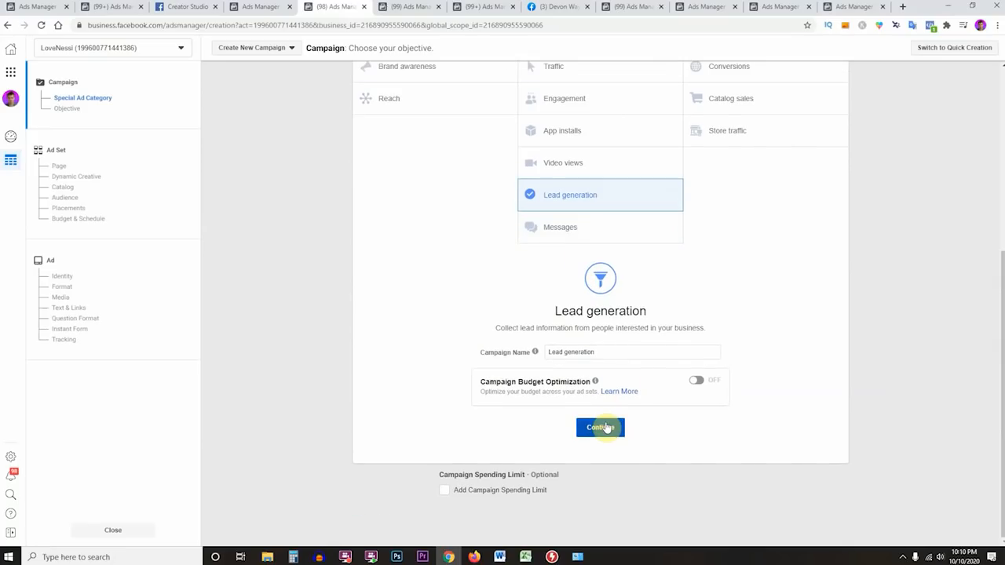
pyautogui.moveTo(523, 383); pyautogui.dragTo(588, 383)
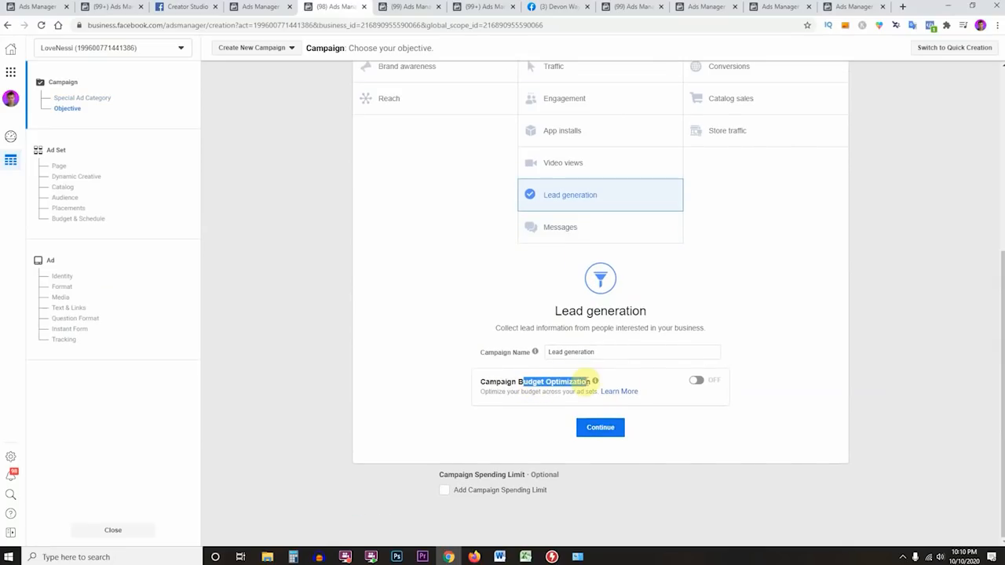
pyautogui.moveTo(487, 392); pyautogui.dragTo(595, 391)
# - Look through the open Ads Manager pages and view the ad sets and campaigns levels of the March 1 to April 30, 2020 report
pyautogui.click(253, 6)
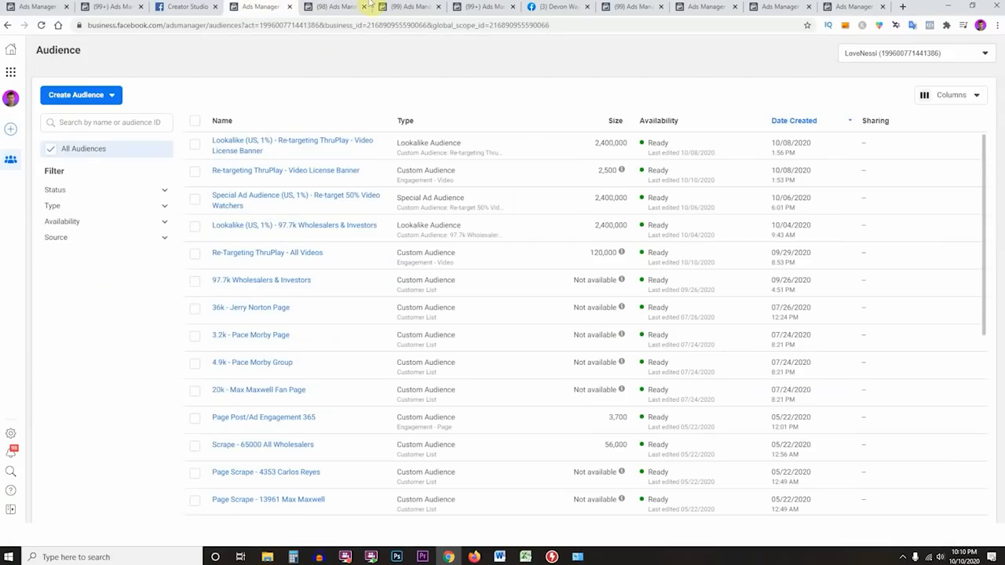
pyautogui.click(401, 6)
pyautogui.click(481, 6)
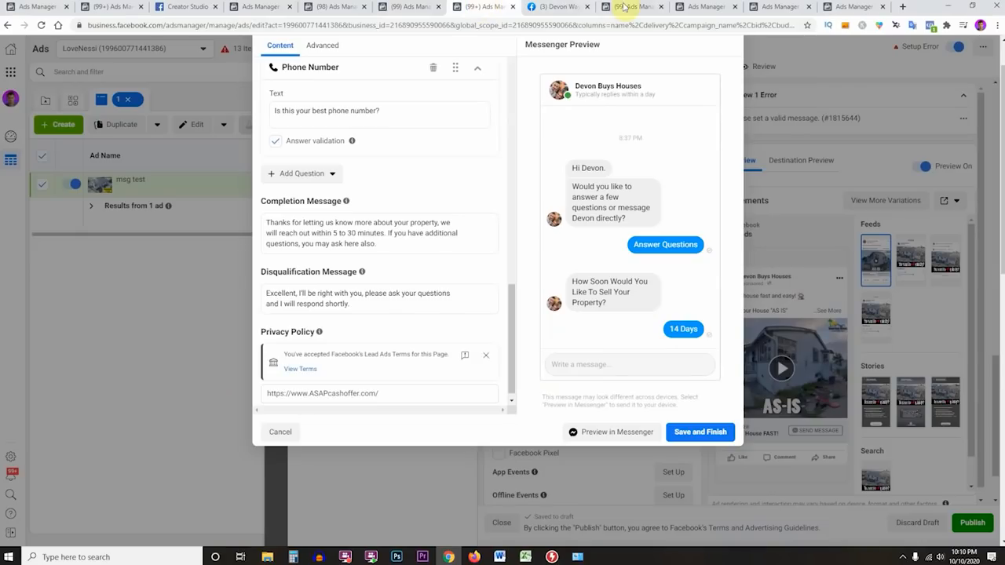
pyautogui.click(633, 6)
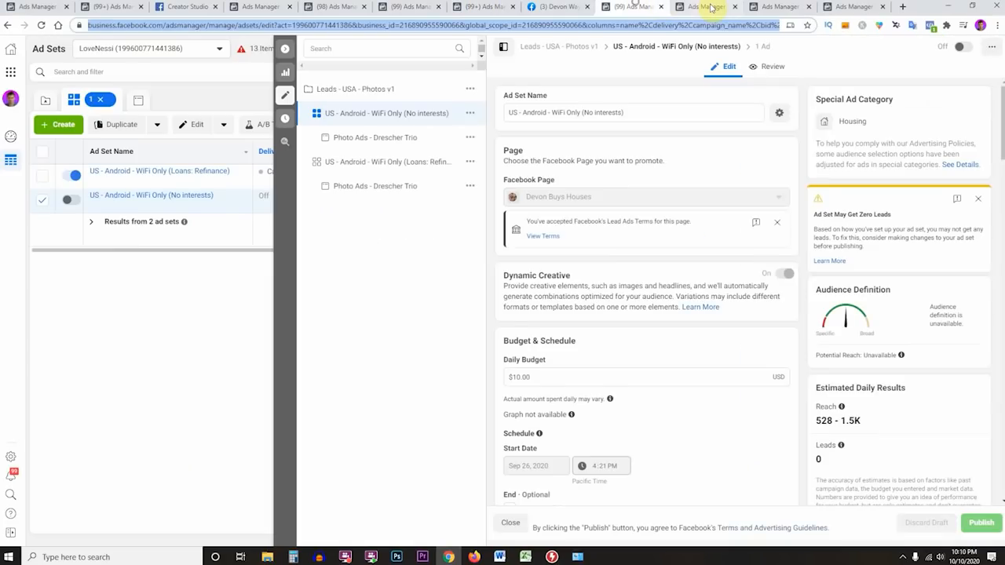
pyautogui.click(711, 6)
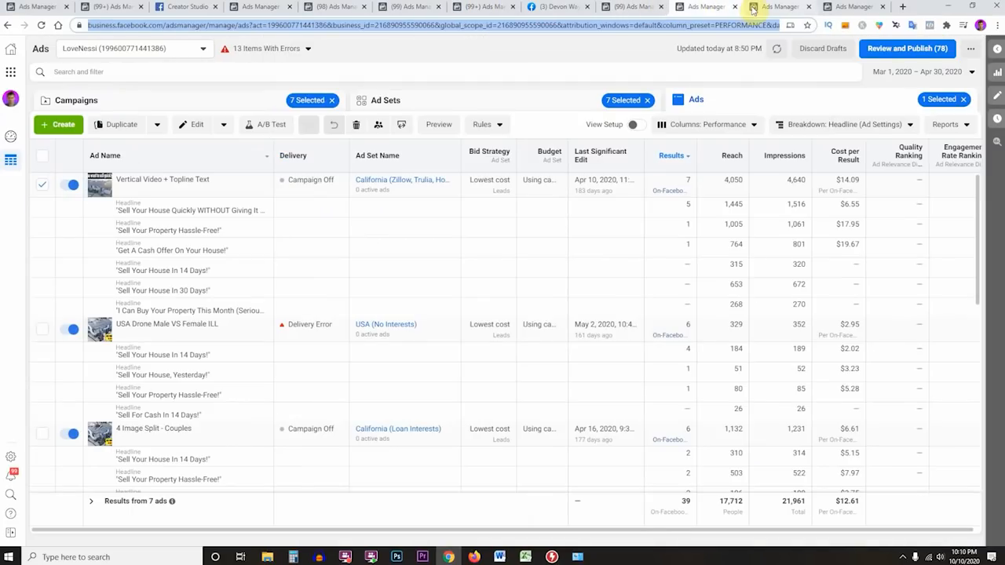
pyautogui.click(428, 102)
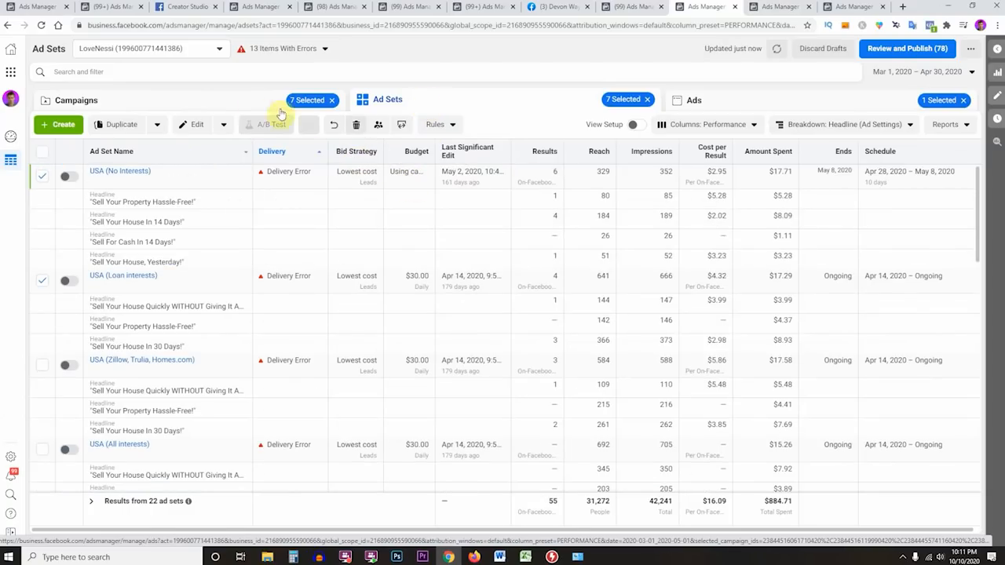
pyautogui.click(252, 107)
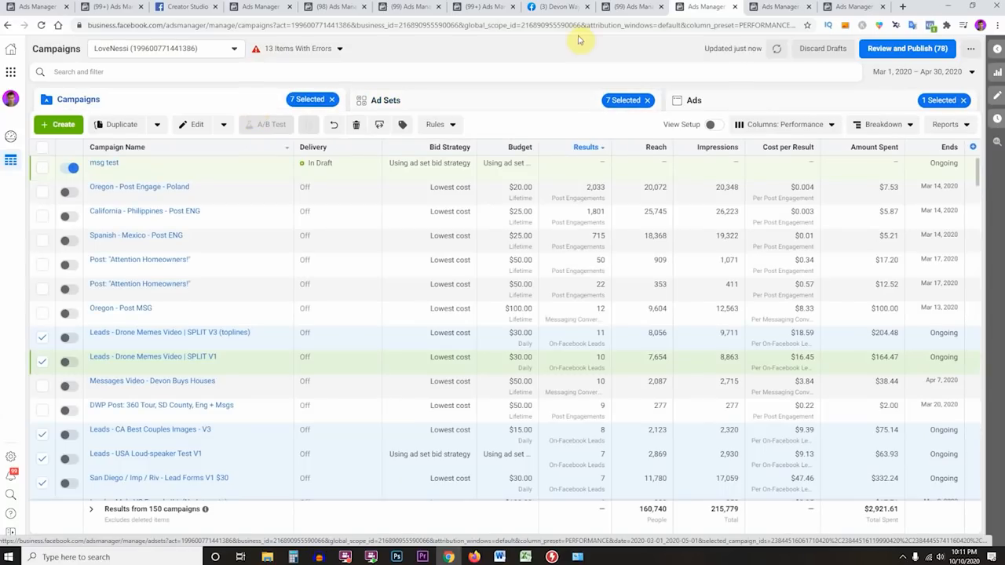
# - Revisit the Lead generation campaign setup and the "US - Android - WiFi Only (No interests)" ad set, and return to the March–April campaigns list
pyautogui.click(274, 6)
pyautogui.click(334, 6)
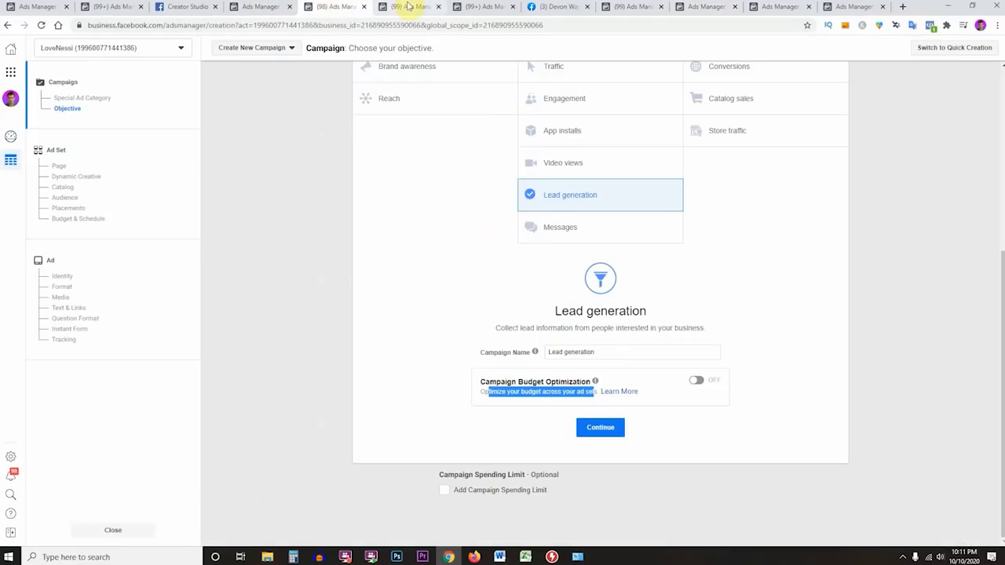
pyautogui.click(620, 6)
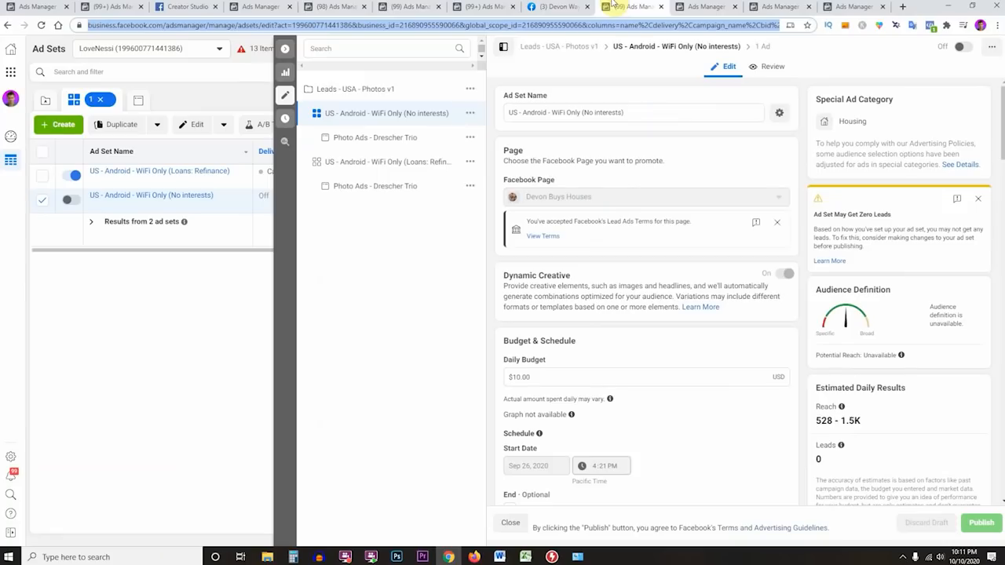
pyautogui.click(709, 6)
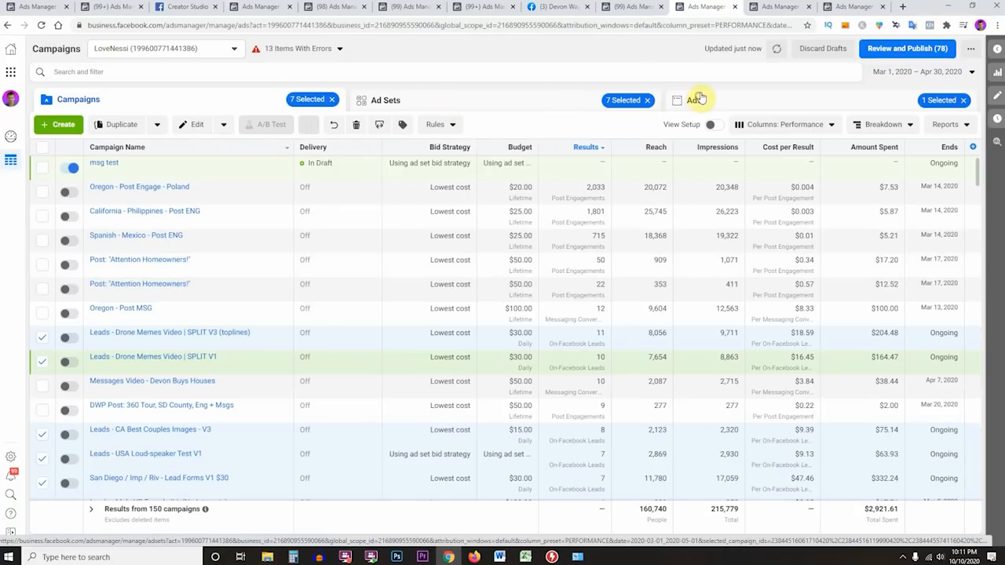
# - Highlight the On-Facebook leads versus on-website leads point in the Word outline, and return to Ads Manager
pyautogui.hotkey('alt', 'Tab')
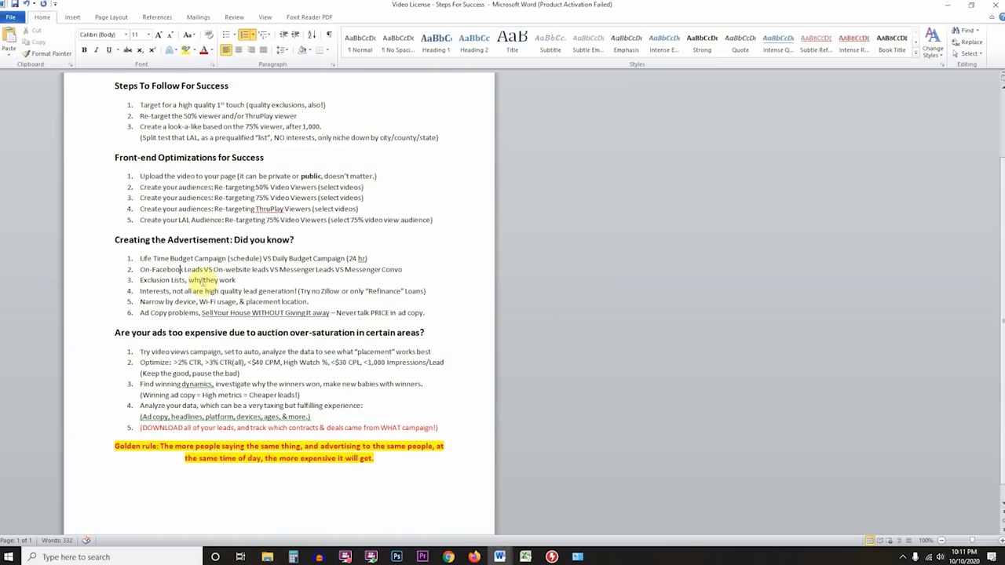
pyautogui.moveTo(170, 269); pyautogui.dragTo(259, 269)
pyautogui.hotkey('alt', 'Tab')
# - Continue the Lead generation campaign to its ad set and choose Devon Buys Houses as the Facebook Page
pyautogui.click(620, 5)
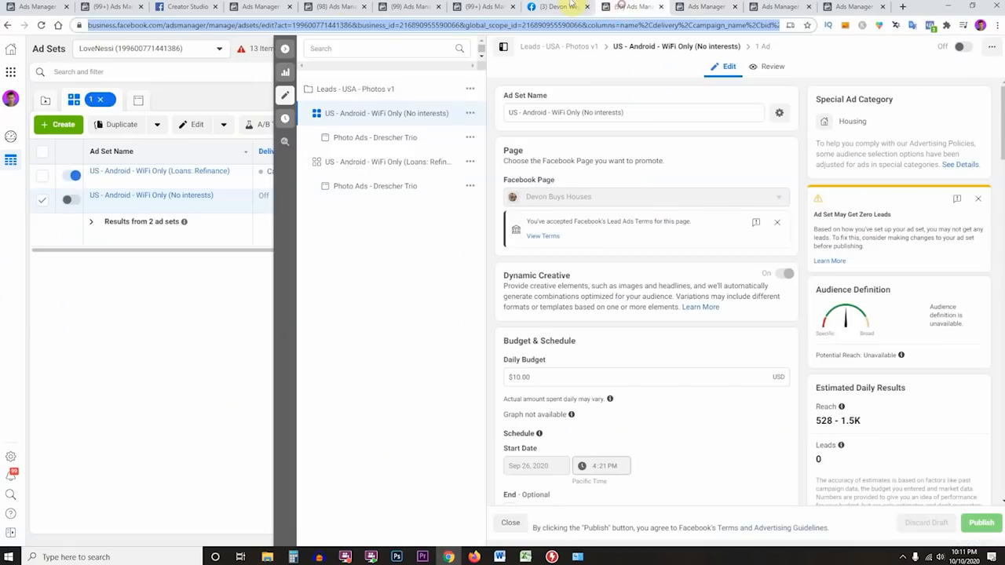
pyautogui.click(570, 7)
pyautogui.click(334, 7)
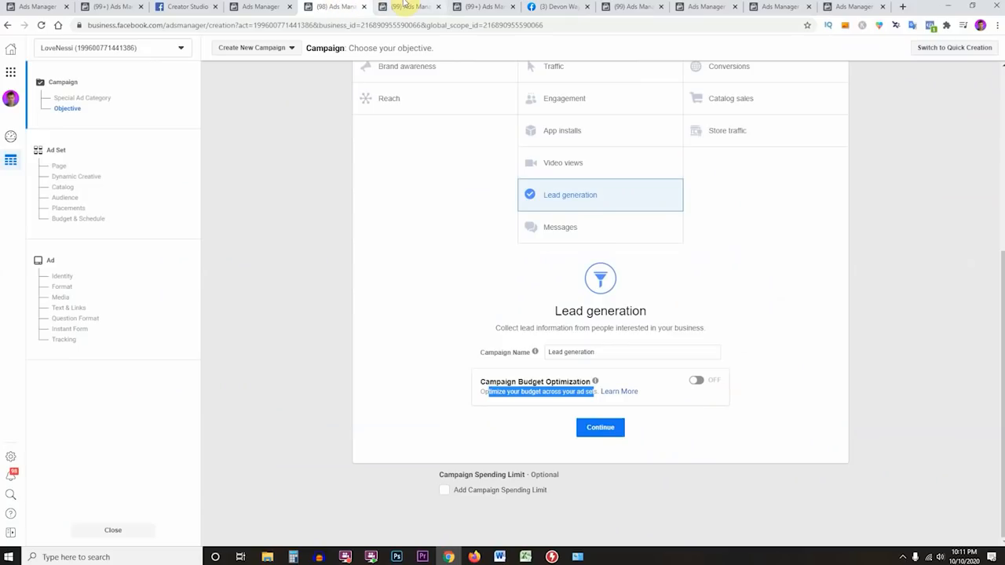
pyautogui.click(603, 430)
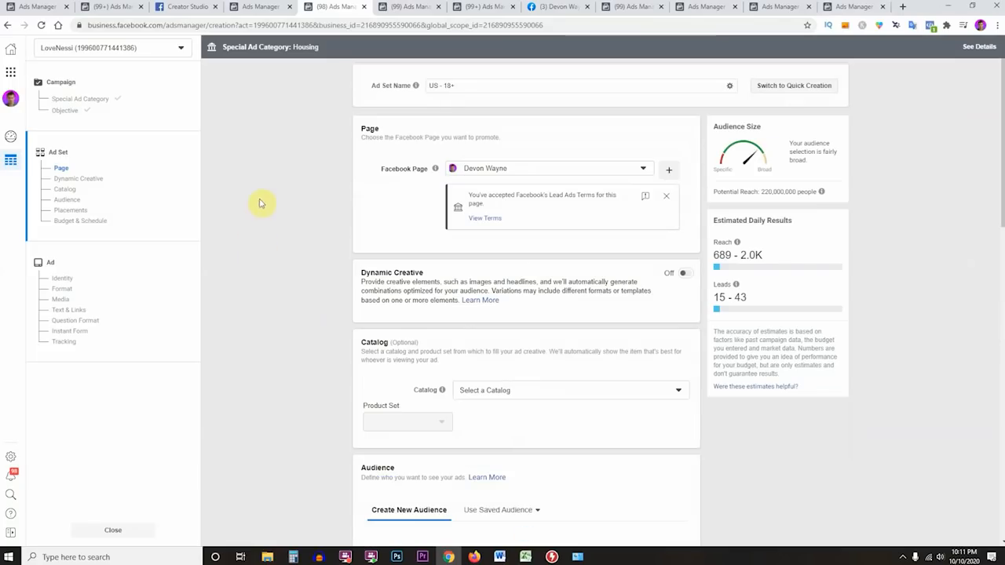
pyautogui.click(585, 168)
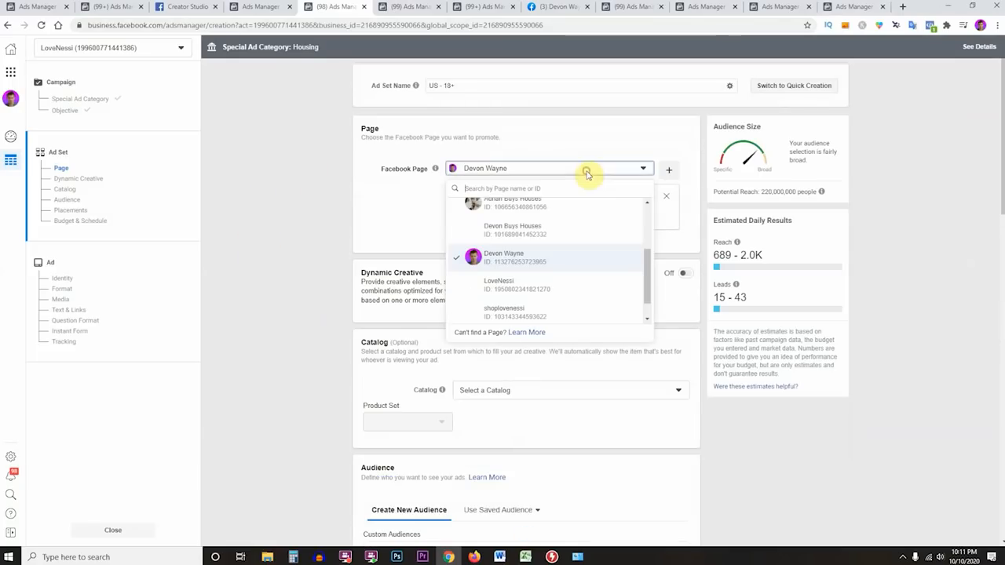
pyautogui.click(530, 228)
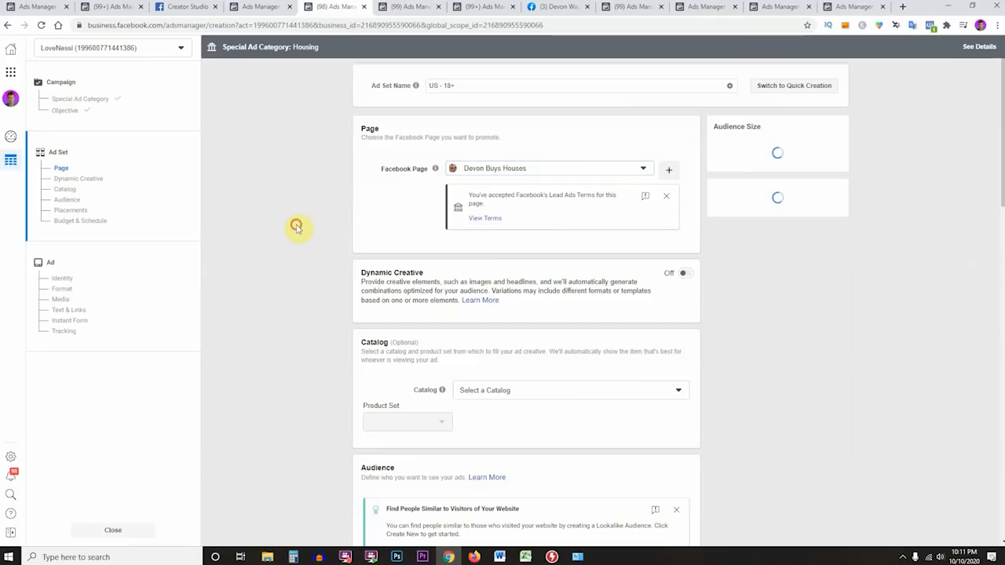
# - Turn on Dynamic Creative for the ad set and highlight its title and description
pyautogui.scroll(-1, 318, 218)
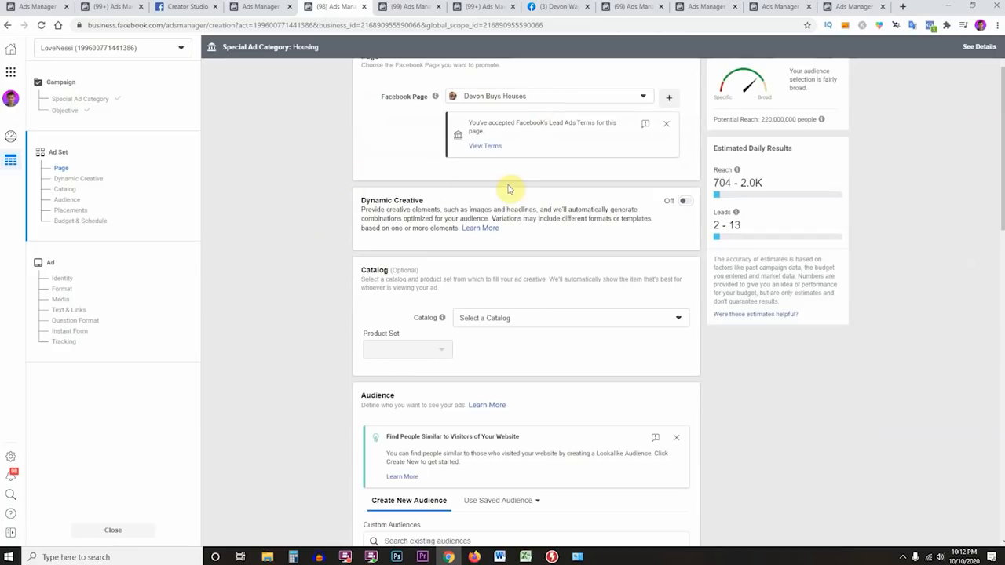
pyautogui.moveTo(374, 201); pyautogui.dragTo(546, 233)
pyautogui.click(546, 233)
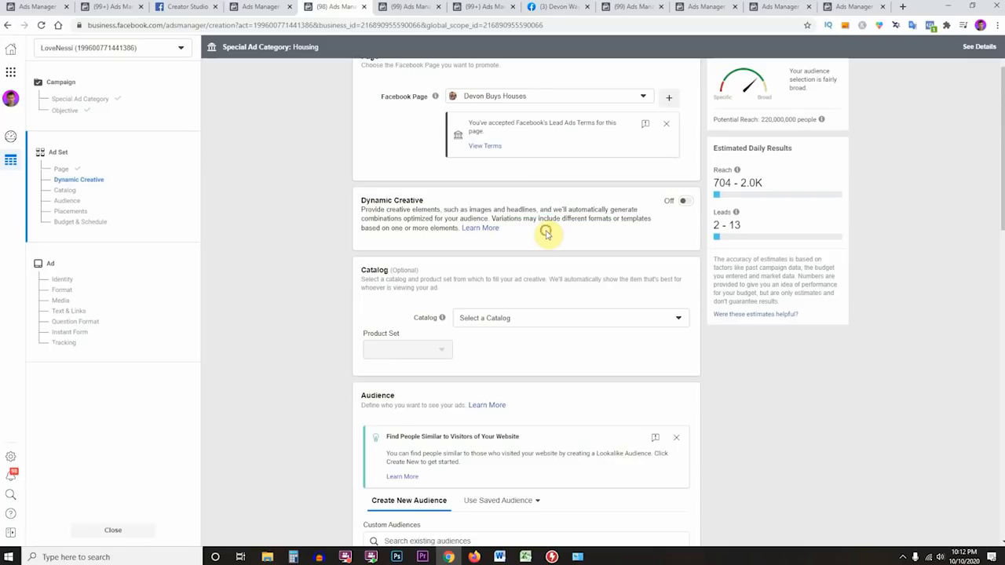
pyautogui.click(684, 203)
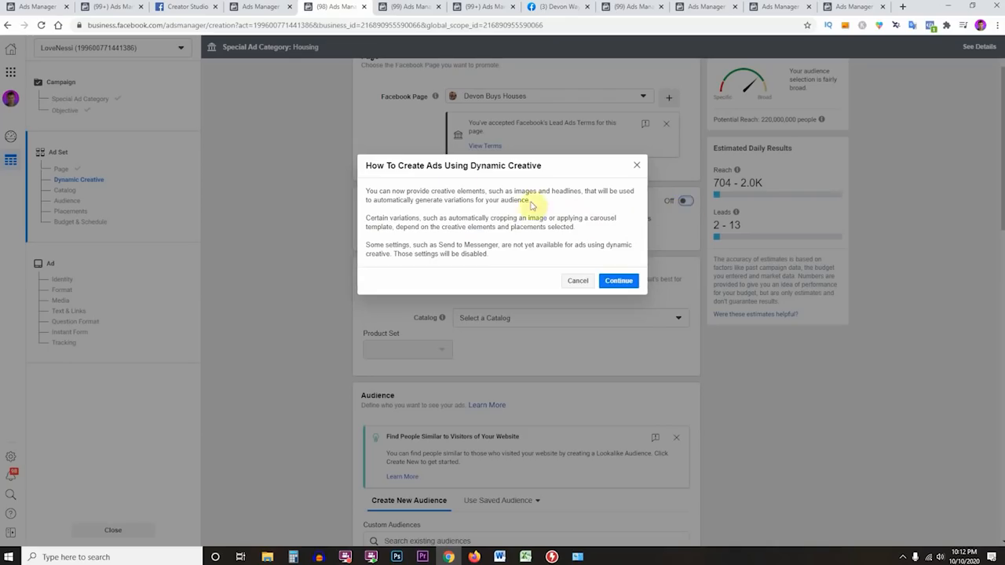
pyautogui.click(619, 281)
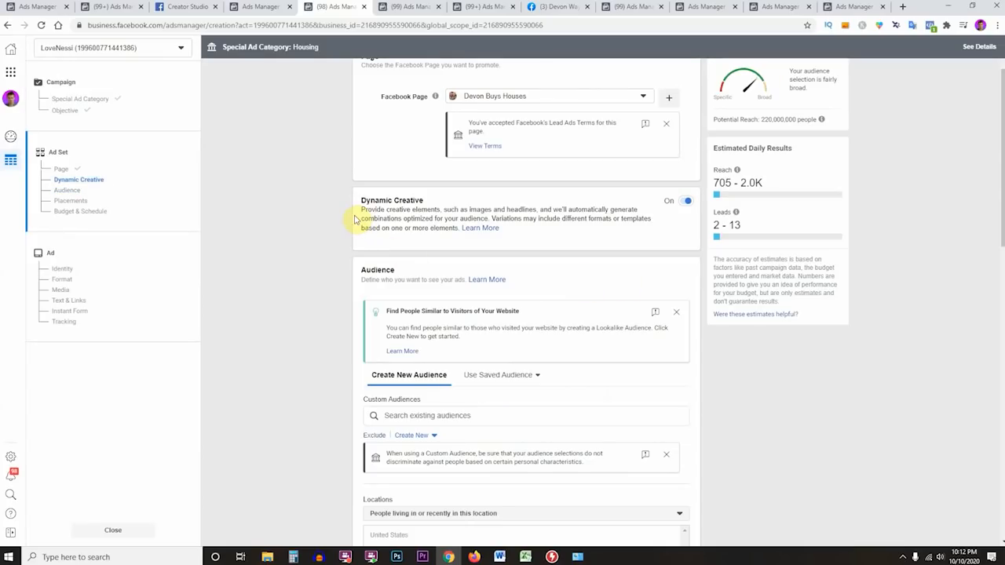
pyautogui.moveTo(360, 198); pyautogui.dragTo(506, 227)
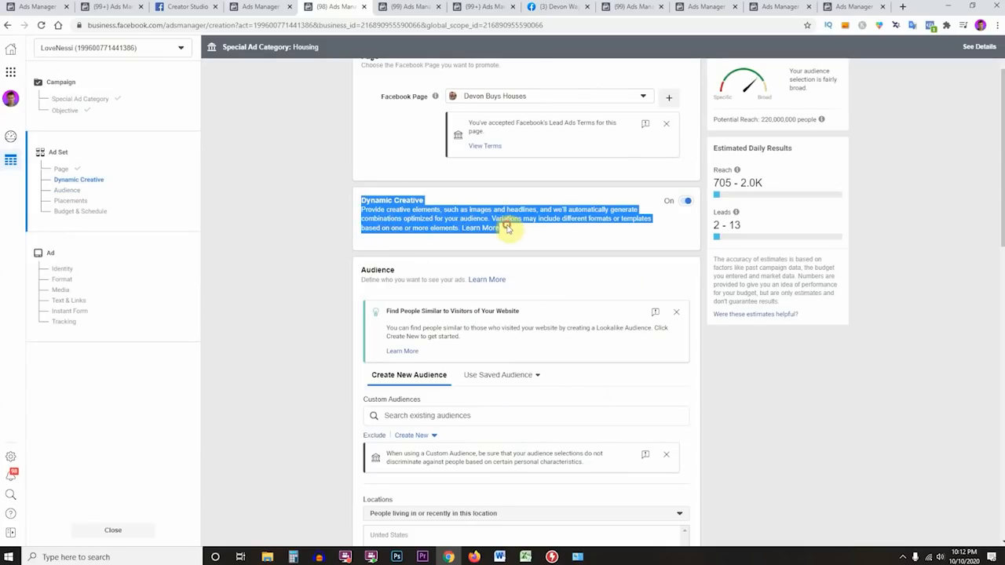
pyautogui.click(385, 221)
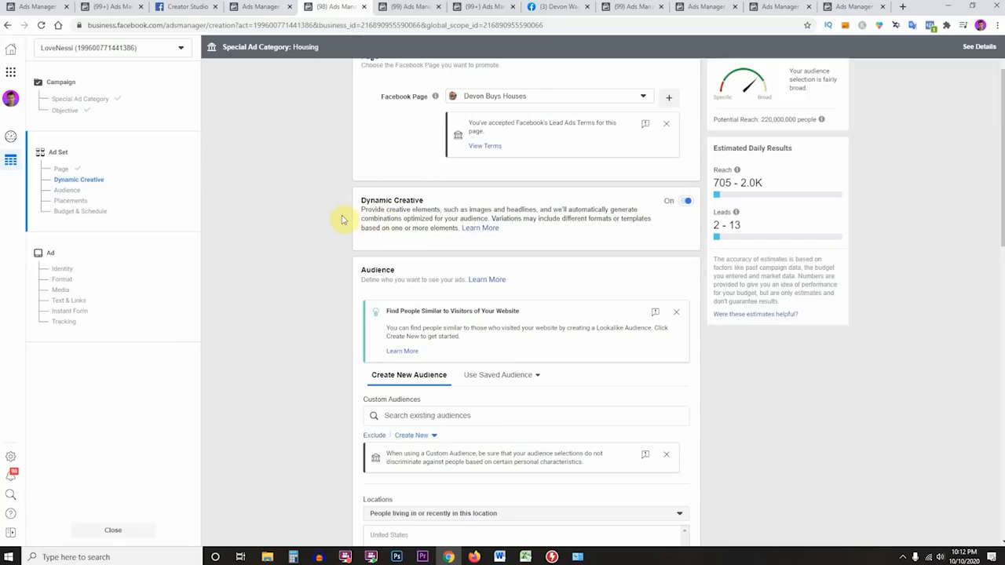
# - Dismiss the website-visitor lookalike suggestion, check the saved audience options, and keep Create New Audience selected
pyautogui.scroll(-1, 342, 220)
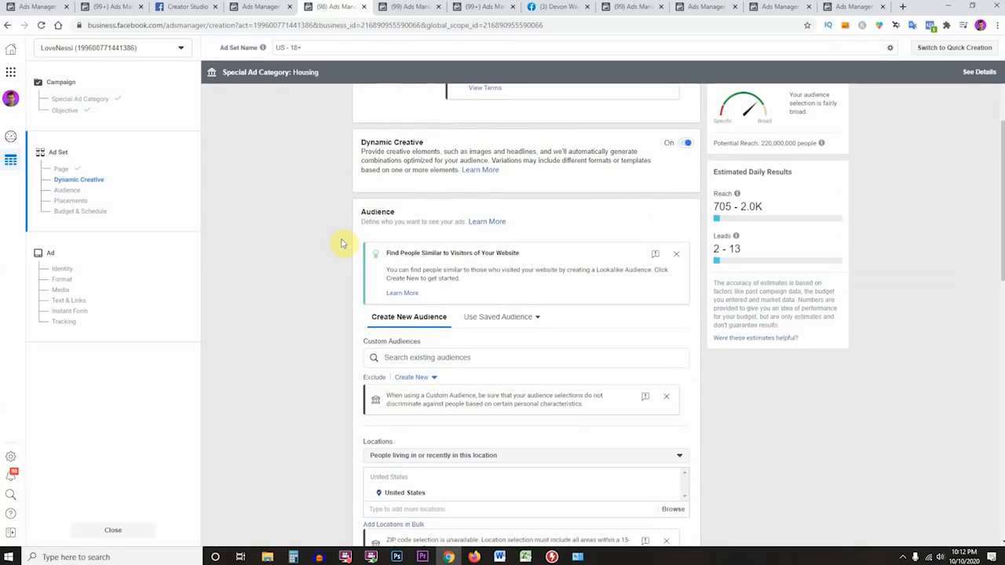
pyautogui.scroll(-1, 338, 246)
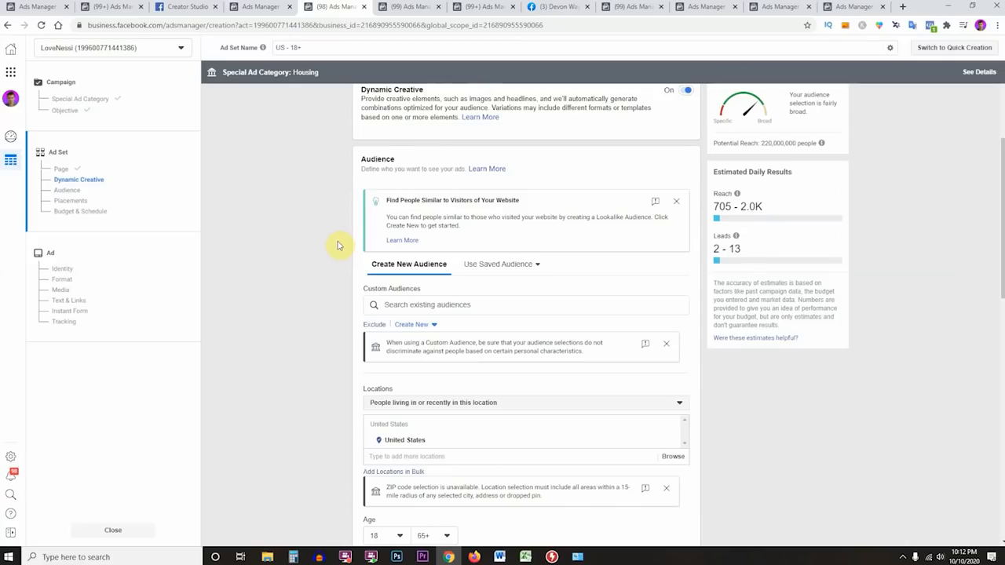
pyautogui.click(672, 204)
pyautogui.click(492, 201)
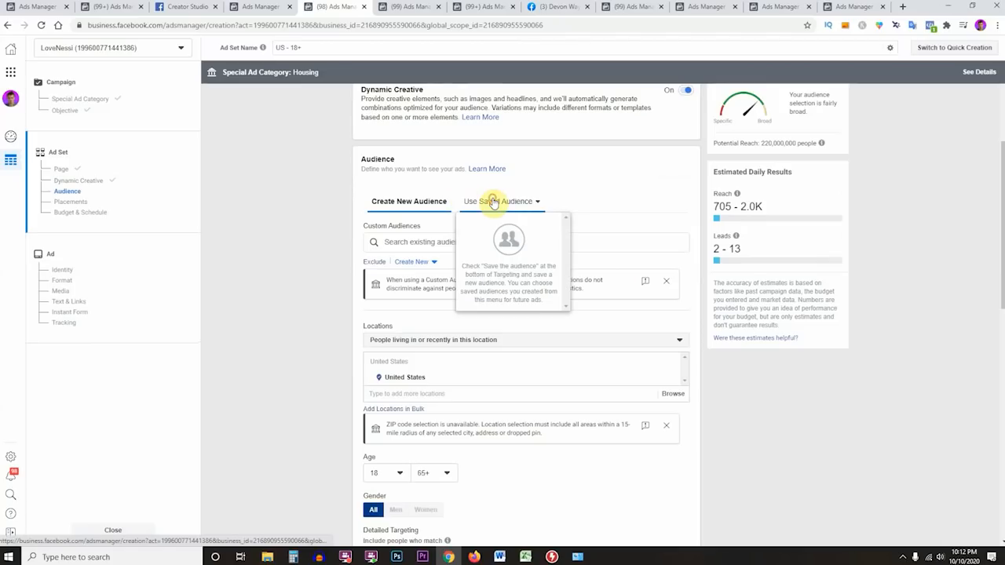
pyautogui.click(436, 201)
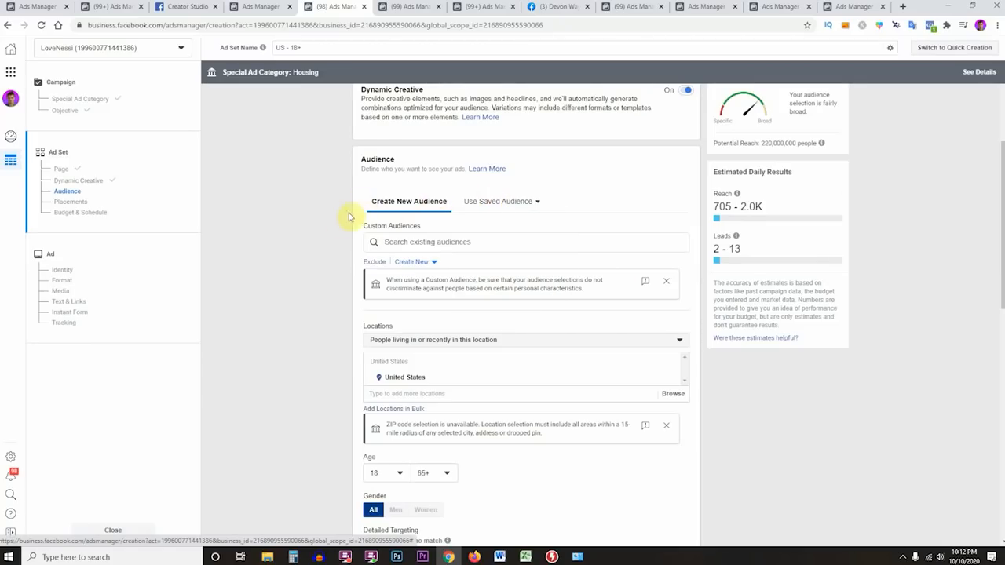
# - View the list of existing custom audiences available for inclusion without choosing one
pyautogui.scroll(-1, 343, 213)
pyautogui.click(416, 190)
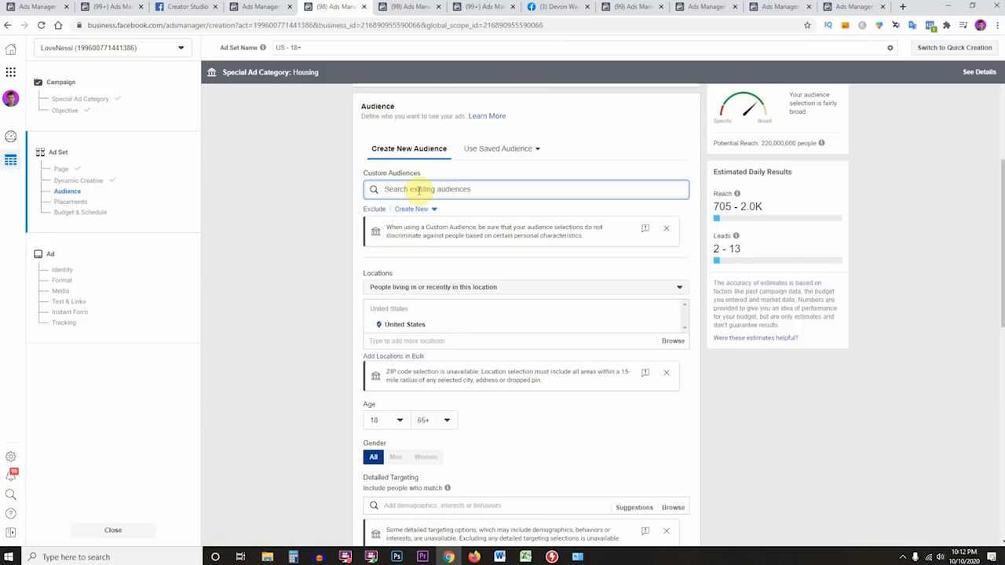
pyautogui.click(419, 189)
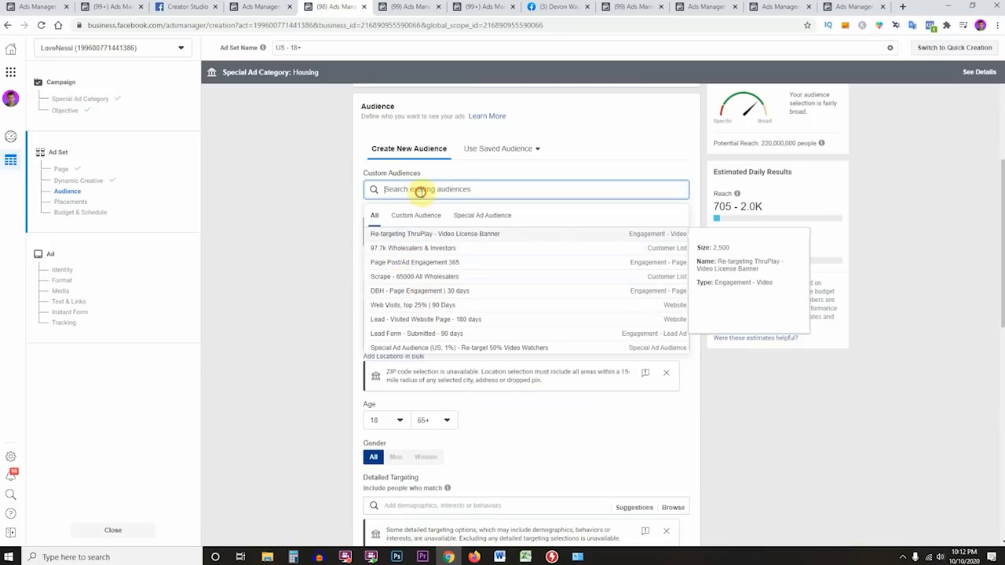
pyautogui.click(322, 174)
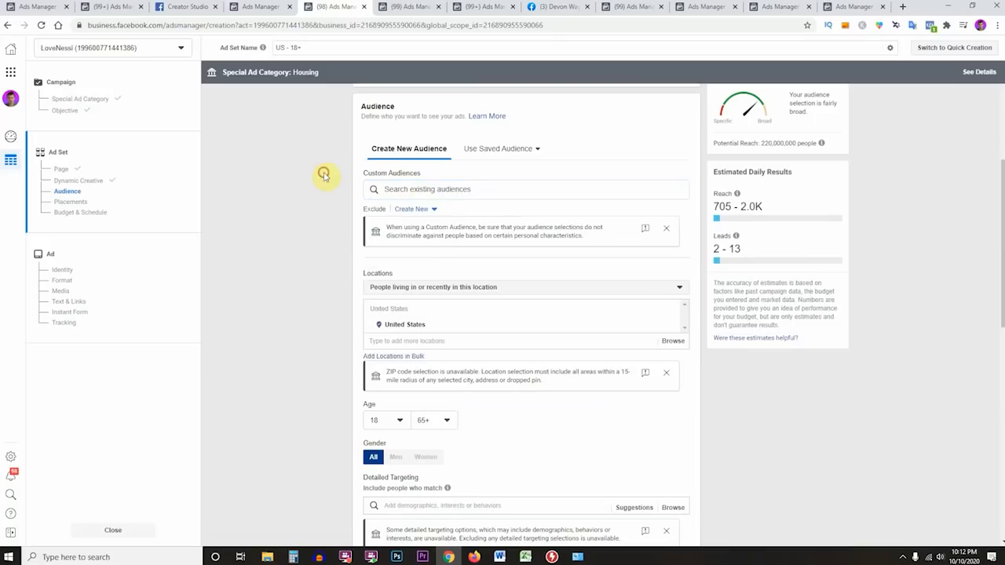
pyautogui.click(418, 190)
pyautogui.click(340, 194)
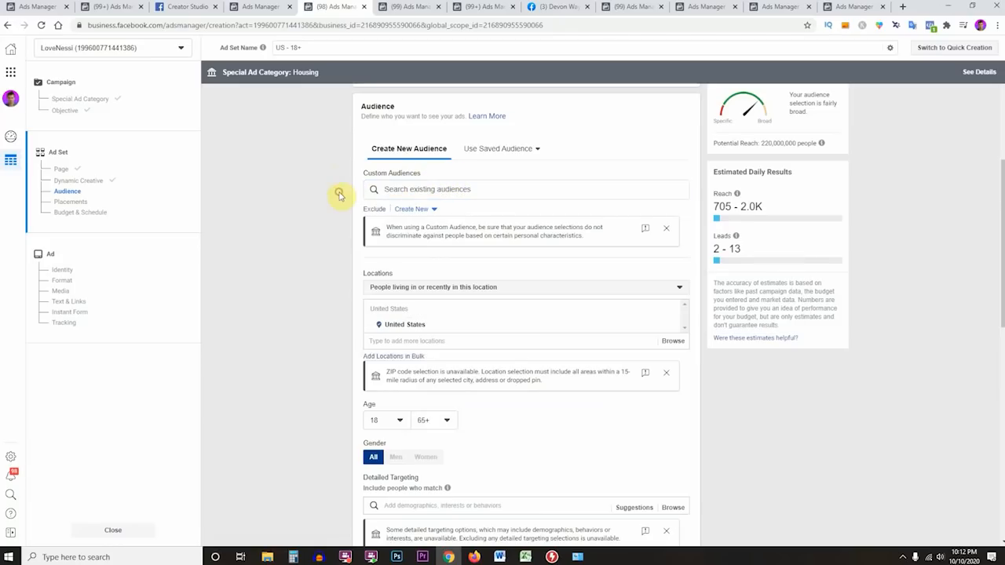
# - Exclude the custom audiences "Lead - Visited Website Page - 180 days" and "Re-Targeting ThruPlay - All Videos" from the ad set
pyautogui.scroll(-1, 338, 198)
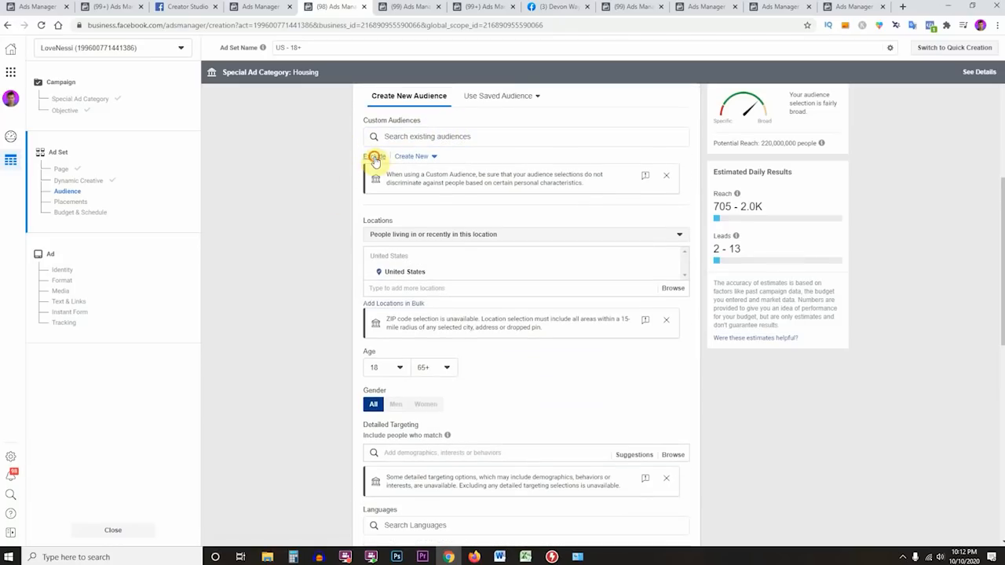
pyautogui.click(375, 157)
pyautogui.click(411, 185)
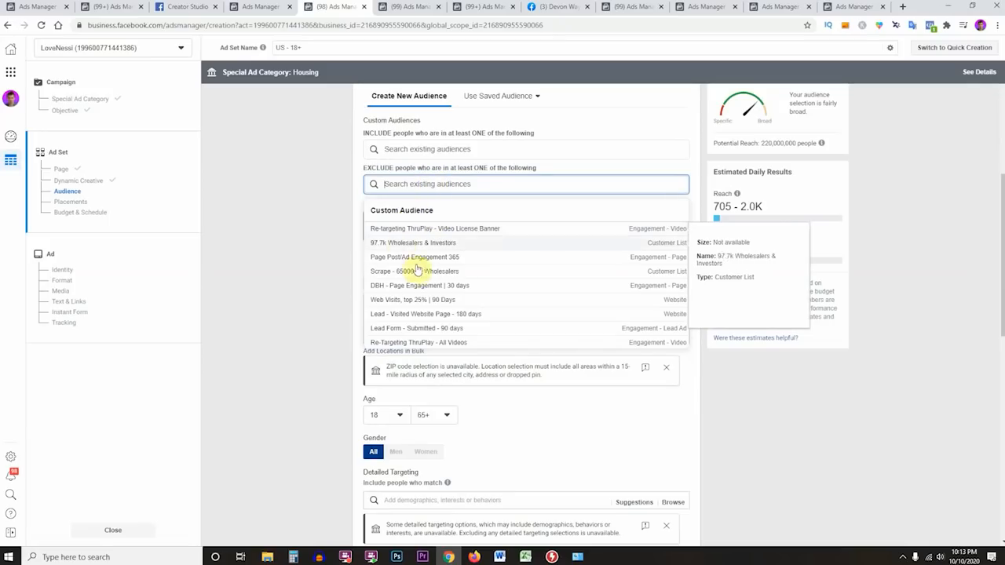
pyautogui.click(425, 313)
pyautogui.click(411, 185)
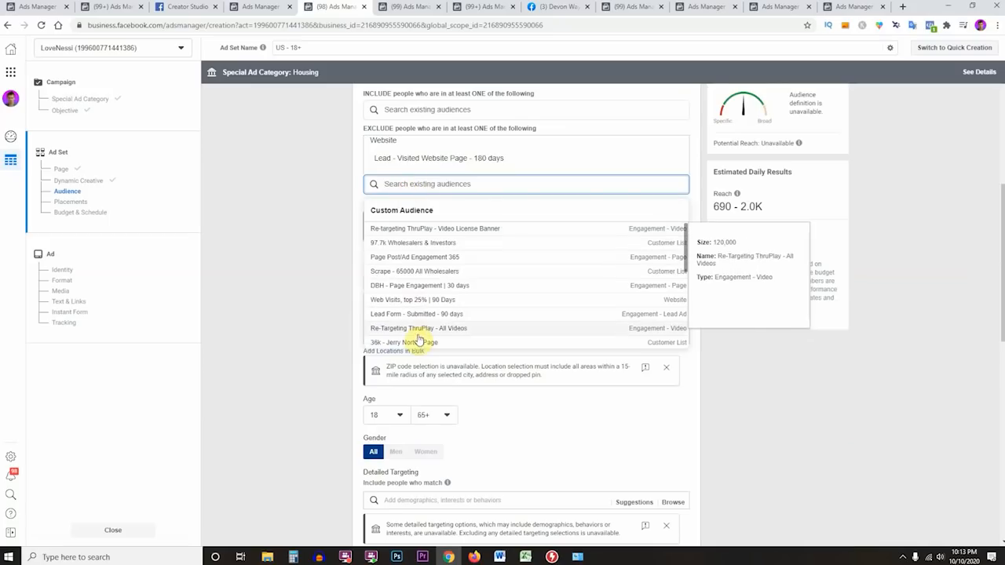
pyautogui.scroll(-1, 423, 343)
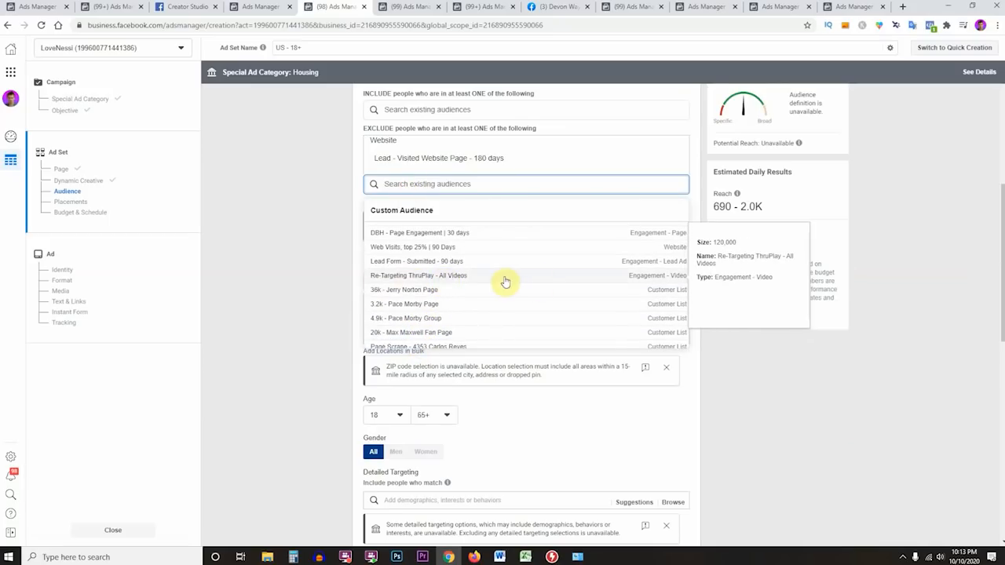
pyautogui.click(447, 279)
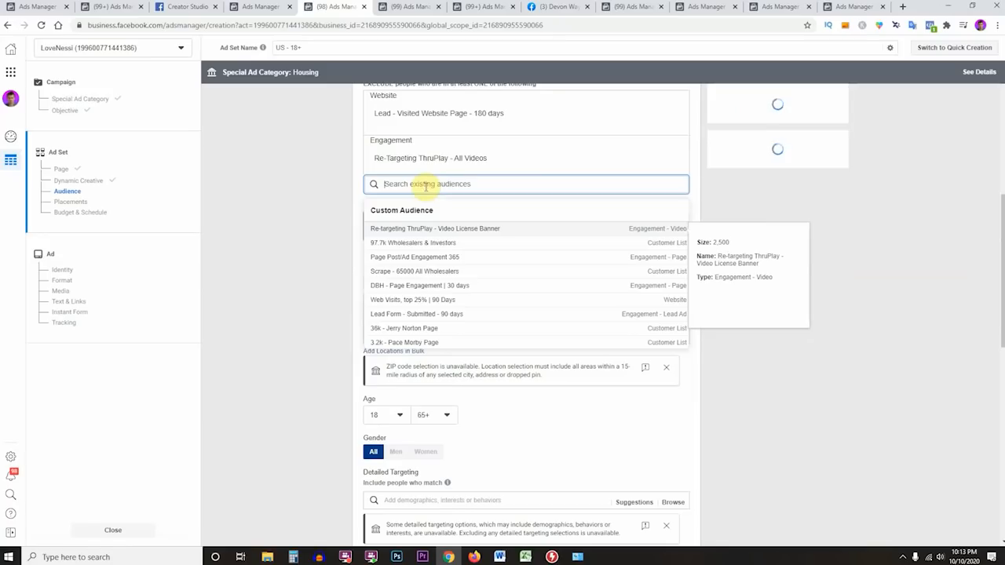
# - Look through the remaining custom audiences and add "97.7k Wholesalers & Investors" to the exclusions
pyautogui.scroll(-2, 440, 292)
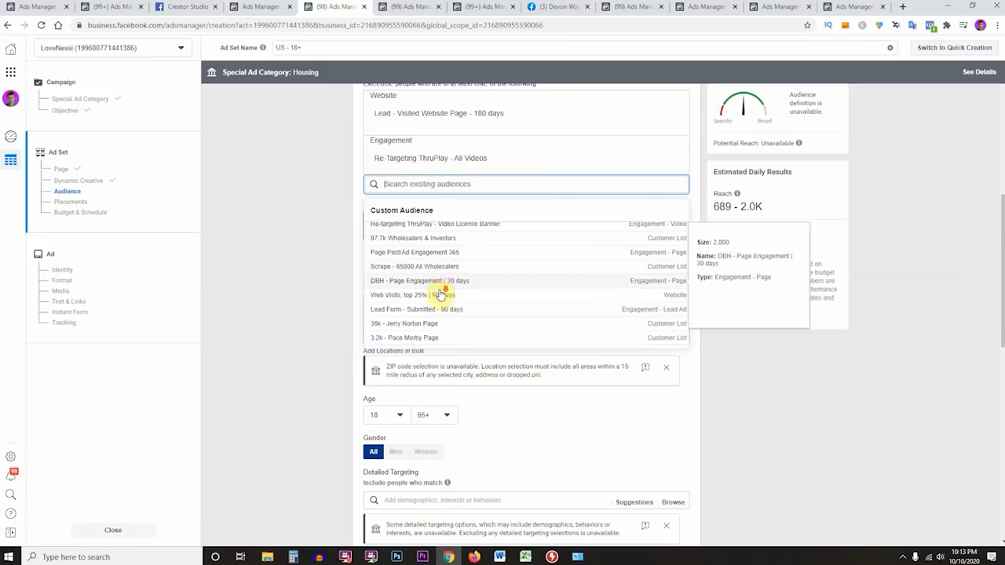
pyautogui.scroll(-2, 437, 290)
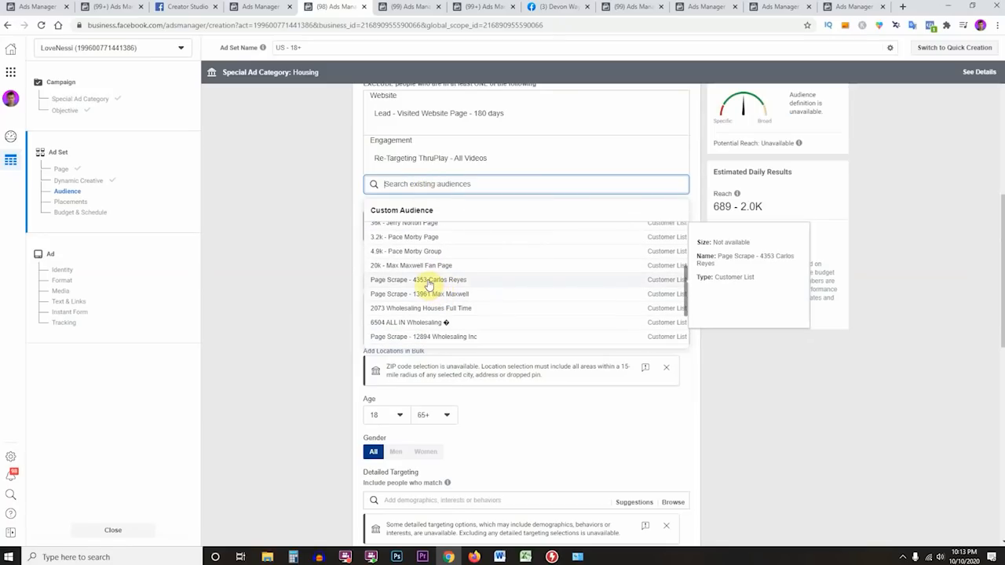
pyautogui.scroll(-2, 428, 284)
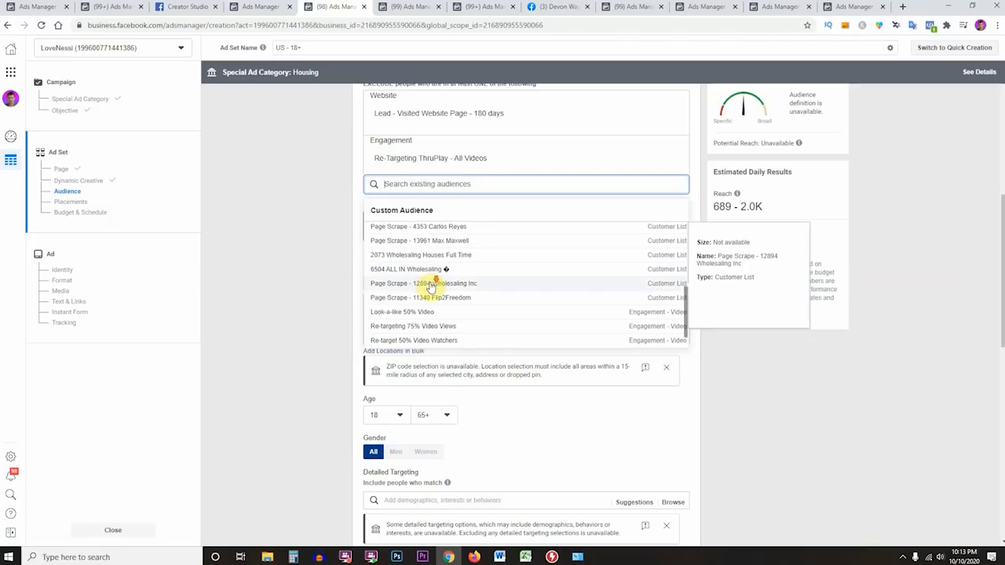
pyautogui.scroll(-1, 428, 284)
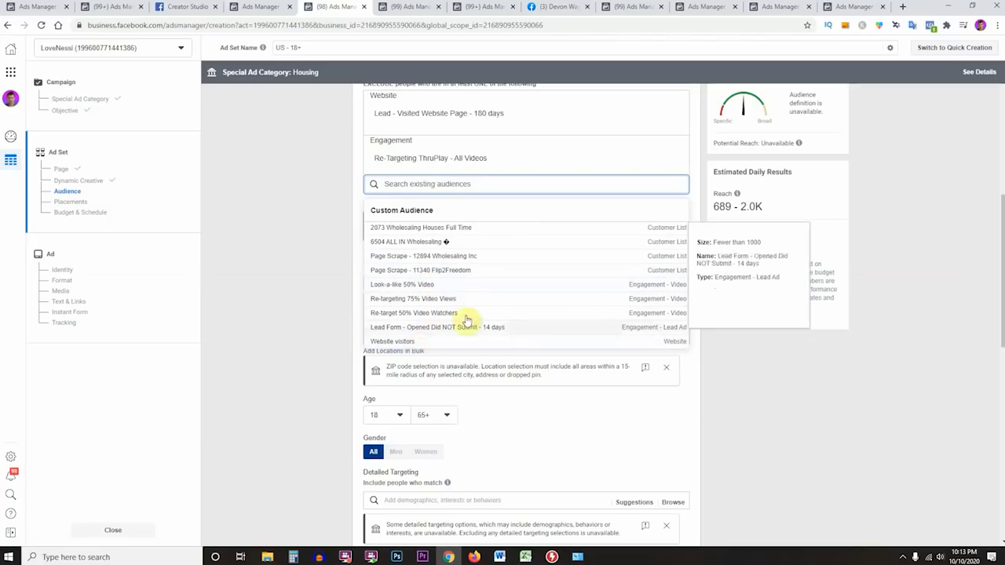
pyautogui.scroll(-3, 445, 297)
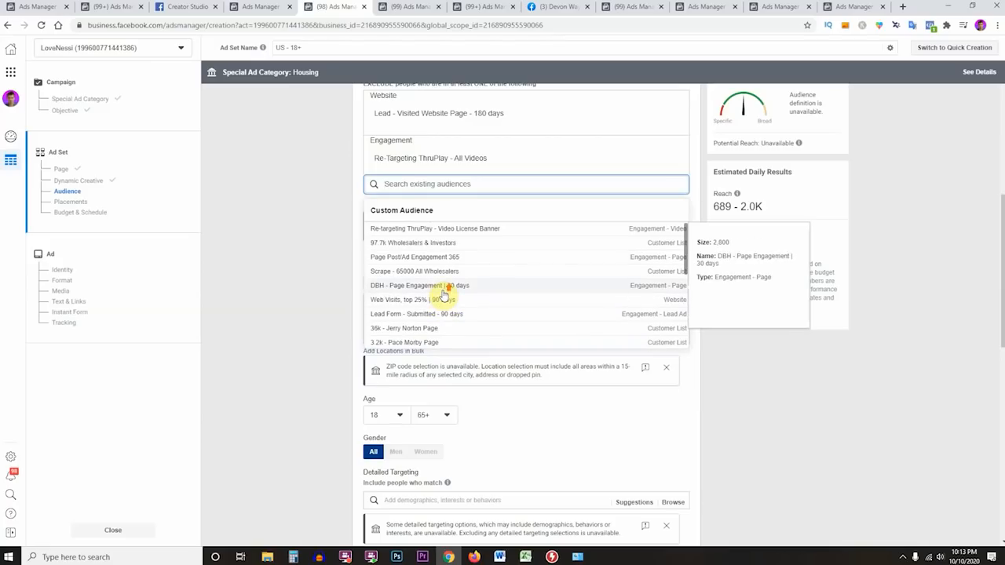
pyautogui.click(420, 251)
pyautogui.click(321, 218)
pyautogui.scroll(1, 321, 220)
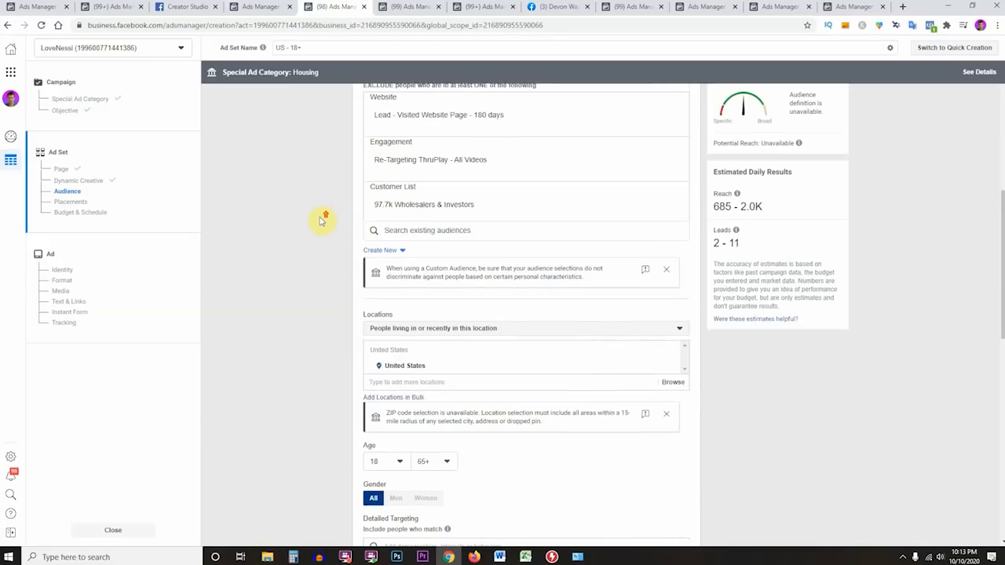
# - Briefly view the mountain drawing in Photoshop, then examine the ad set's Locations, Age and Detailed Targeting settings in Ads Manager
pyautogui.click(397, 554)
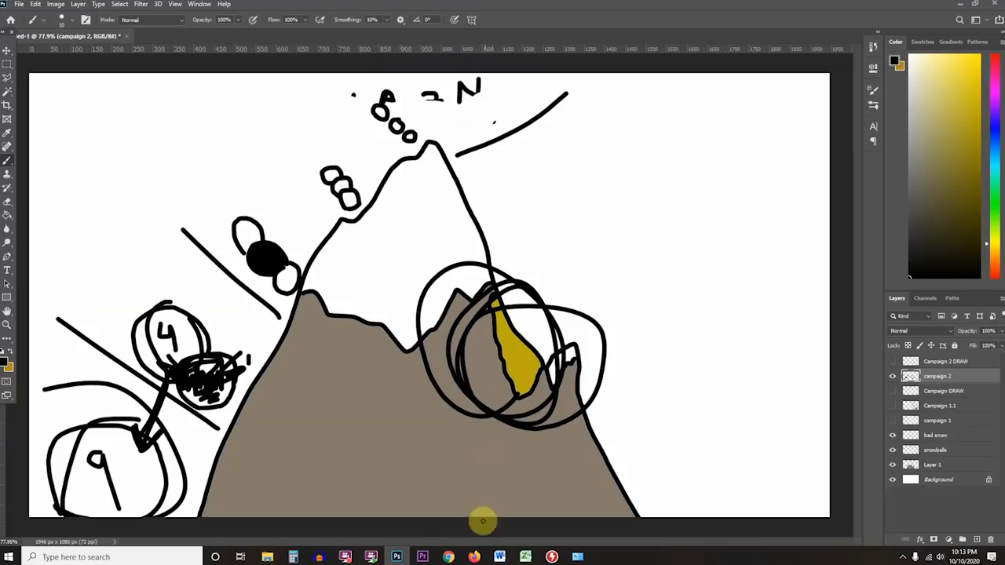
pyautogui.click(448, 557)
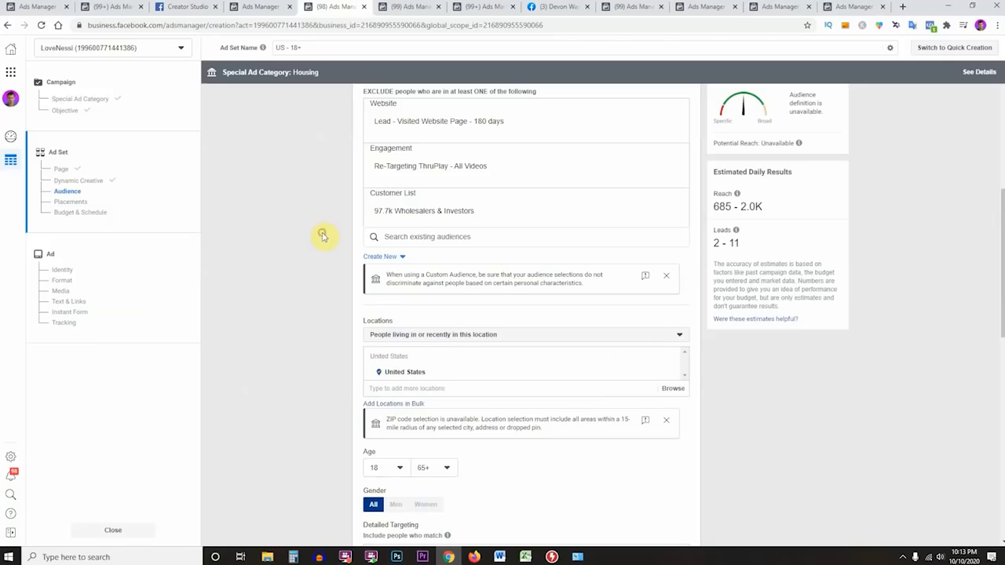
pyautogui.scroll(-3, 322, 236)
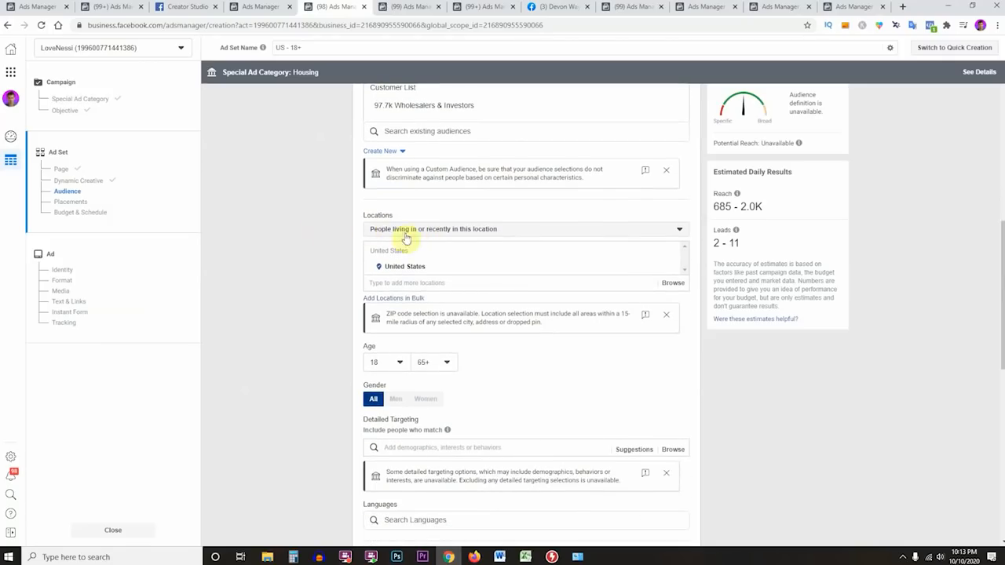
pyautogui.scroll(-1, 406, 238)
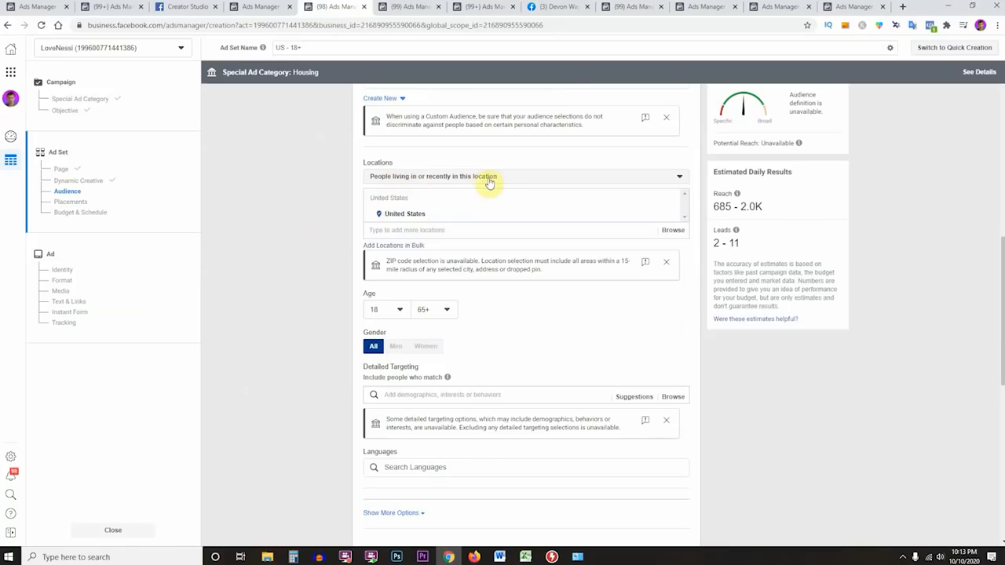
# - Set the location option to people living in this location and replace the United States with San Diego, California
pyautogui.click(488, 180)
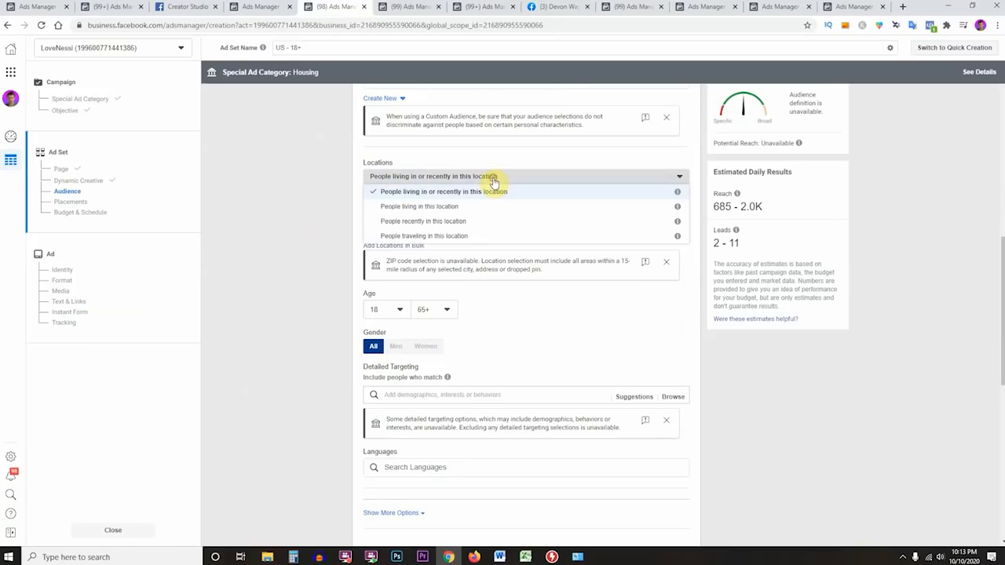
pyautogui.click(462, 208)
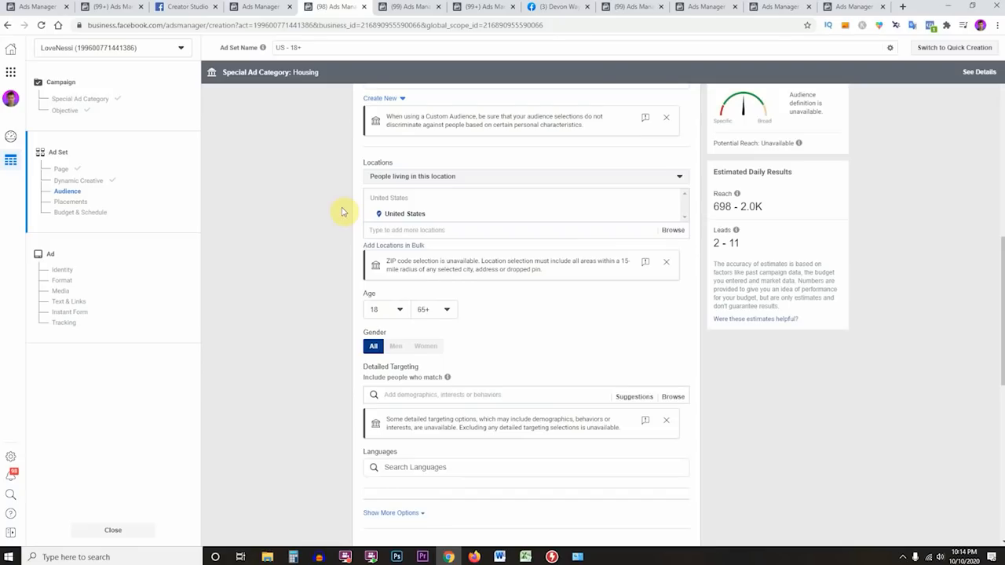
pyautogui.scroll(-1, 342, 212)
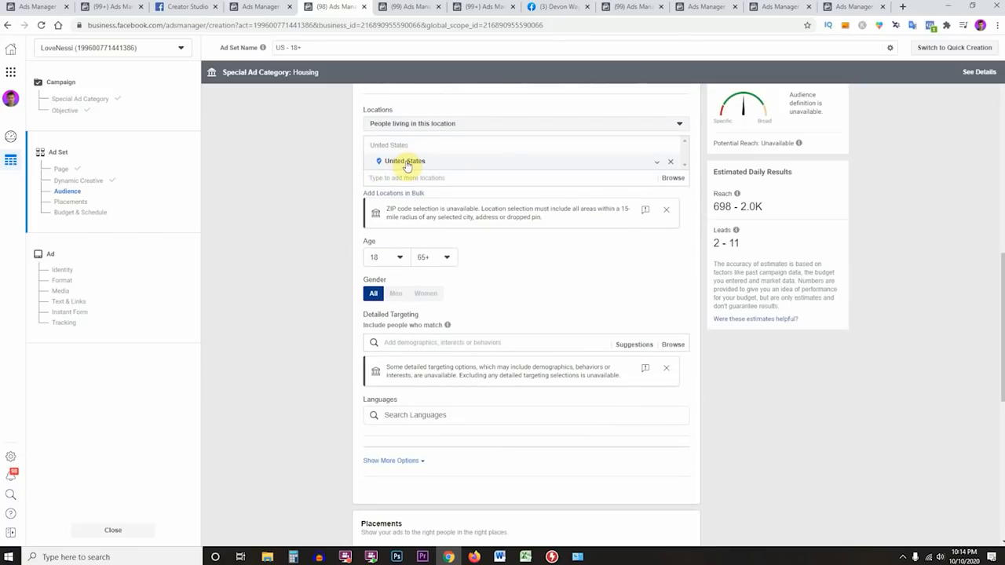
pyautogui.click(495, 176)
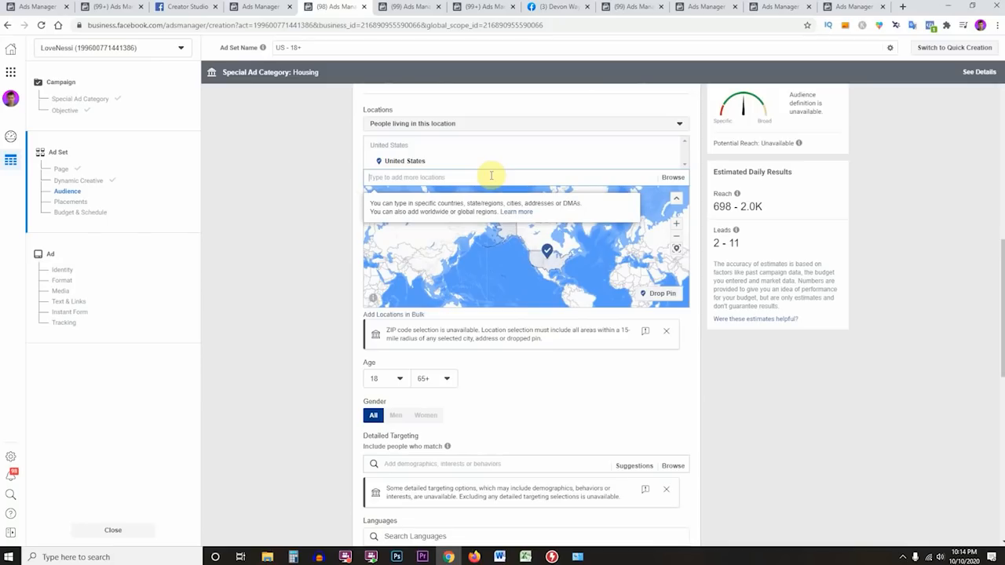
pyautogui.write('san diego, ca')
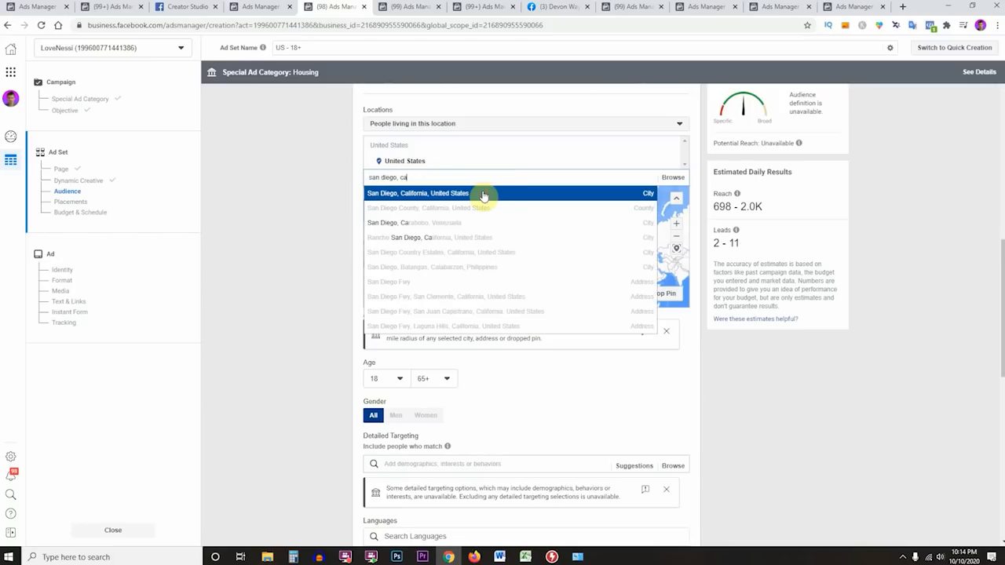
pyautogui.click(484, 193)
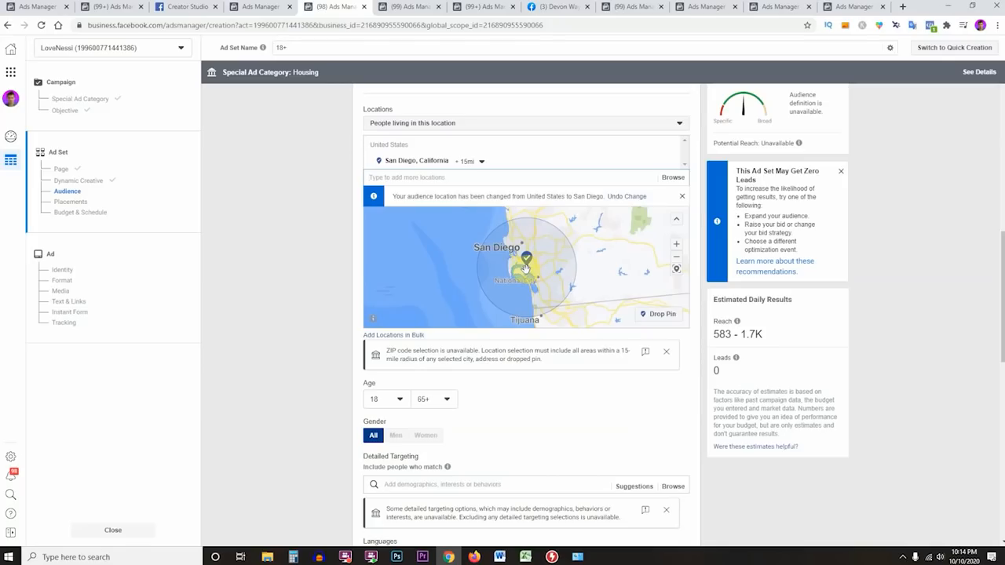
# - Try adding Chula Vista, California, as a second targeted location beside San Diego
pyautogui.scroll(1, 527, 268)
pyautogui.scroll(1, 526, 269)
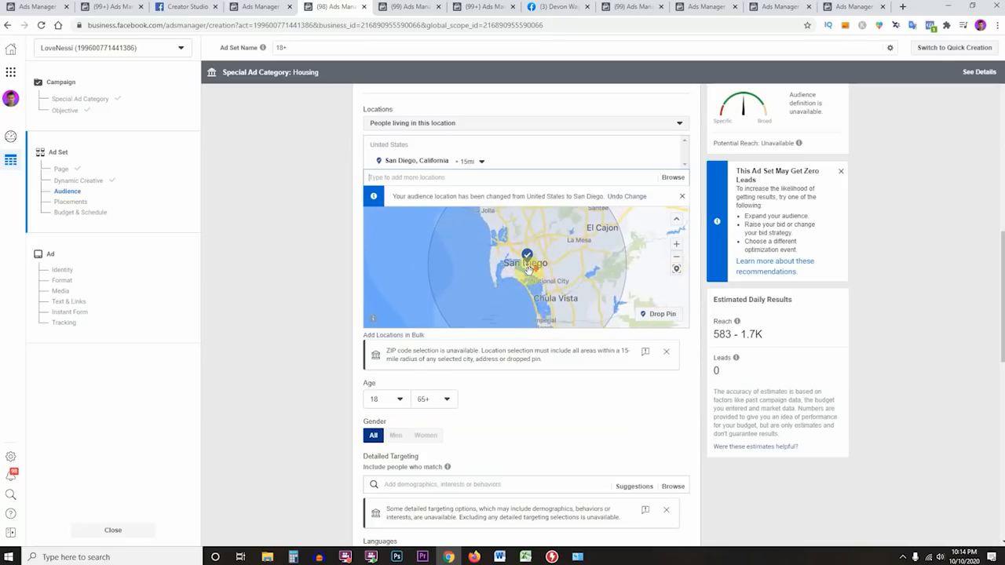
pyautogui.scroll(-1, 527, 268)
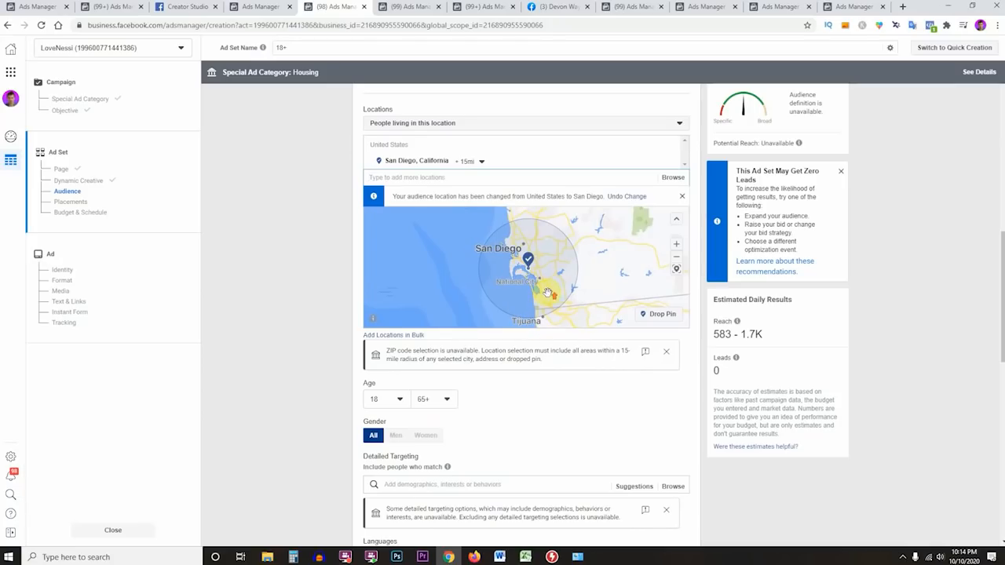
pyautogui.scroll(2, 548, 292)
pyautogui.scroll(-2, 543, 274)
pyautogui.scroll(1, 540, 269)
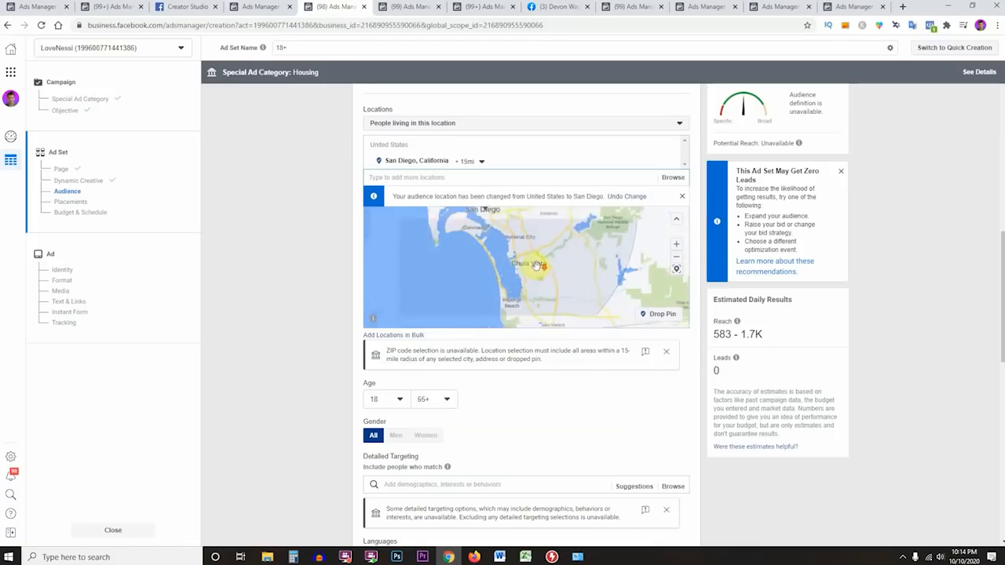
pyautogui.click(465, 176)
pyautogui.write('d')
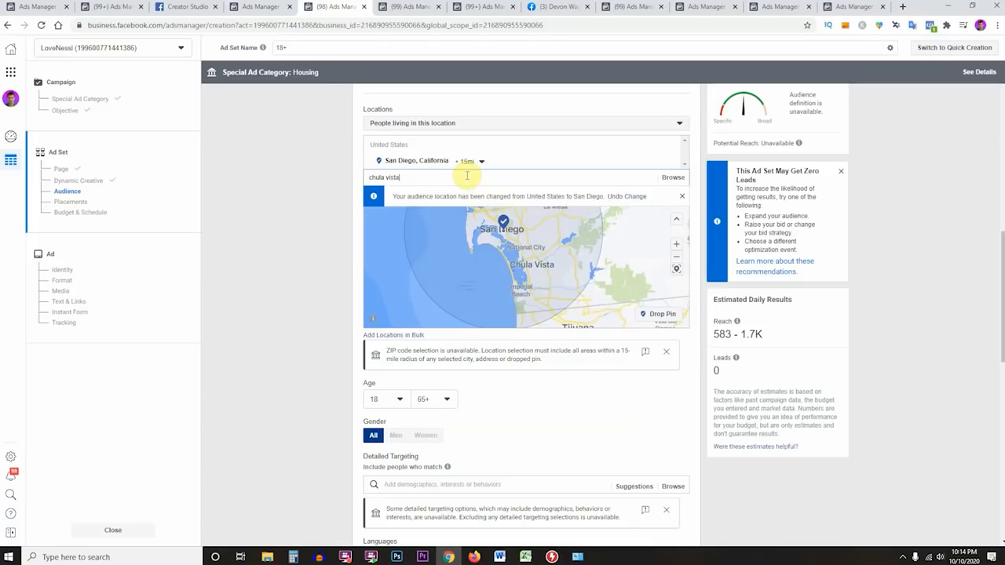
pyautogui.click(443, 195)
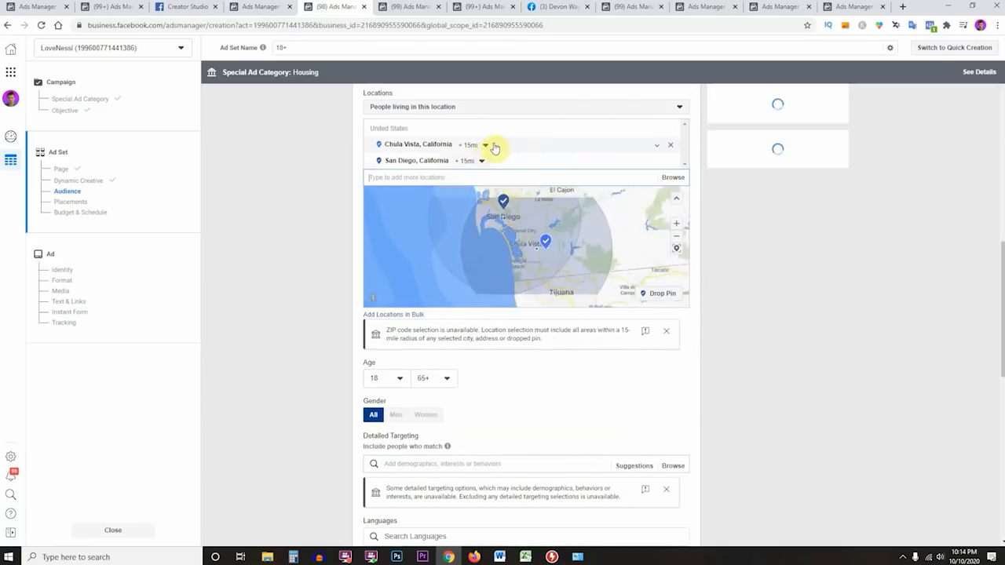
pyautogui.click(671, 145)
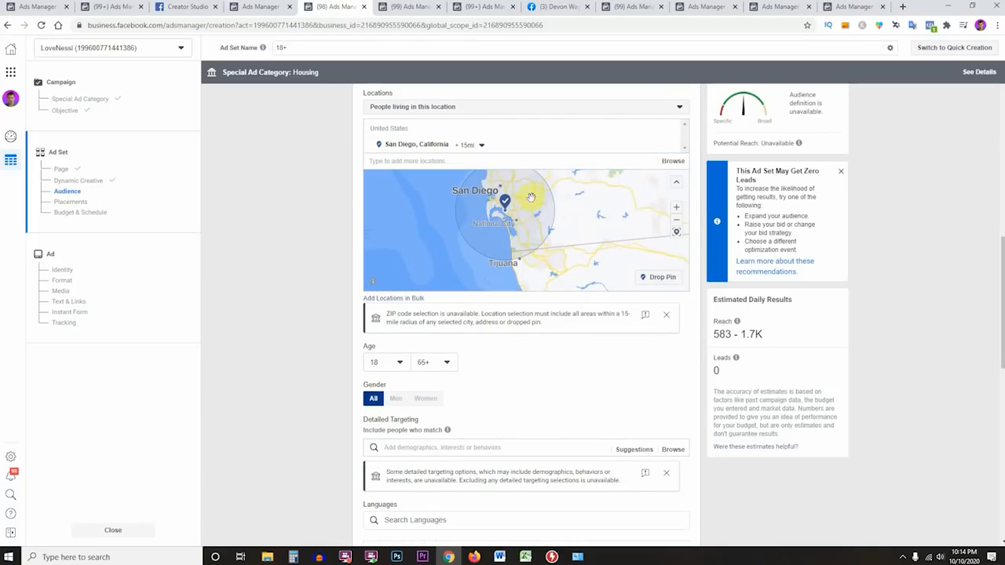
# - Make Chula Vista, California, the targeted city in place of San Diego
pyautogui.click(466, 156)
pyautogui.write('chula vista')
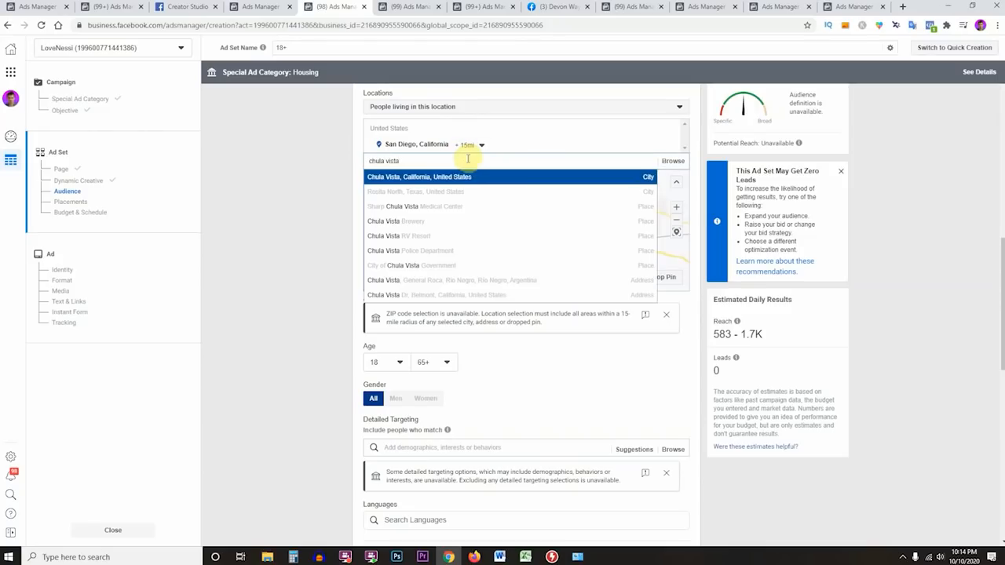
pyautogui.click(463, 179)
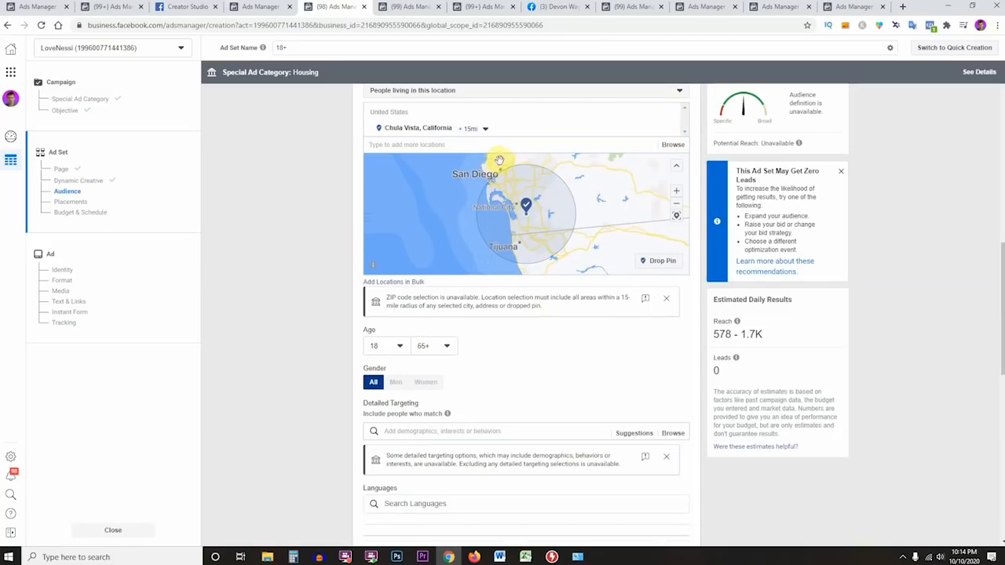
# - View Chula Vista's map area and radius setting, then briefly check the mountain drawing in Photoshop and return to Ads Manager
pyautogui.moveTo(525, 184); pyautogui.dragTo(517, 203)
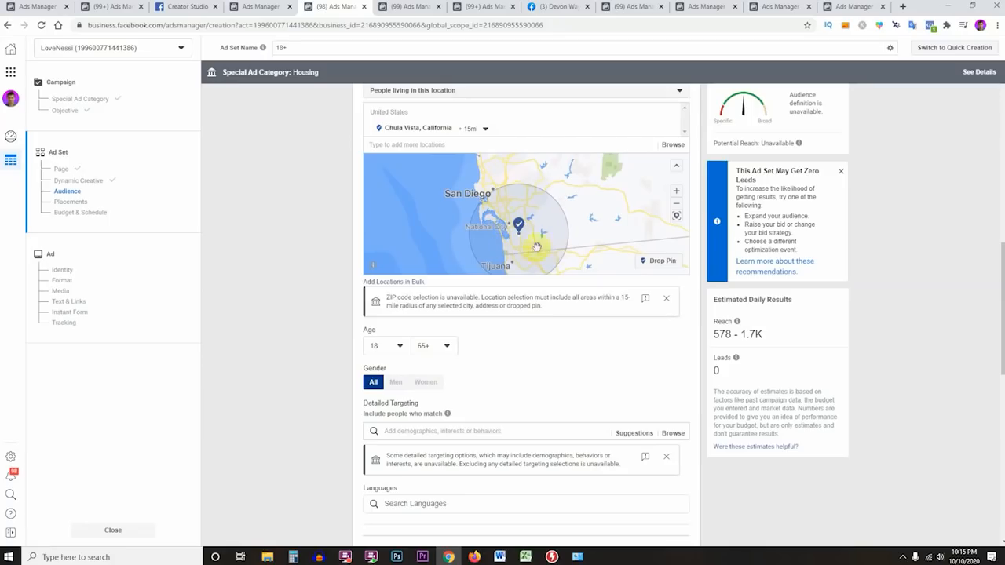
pyautogui.click(477, 129)
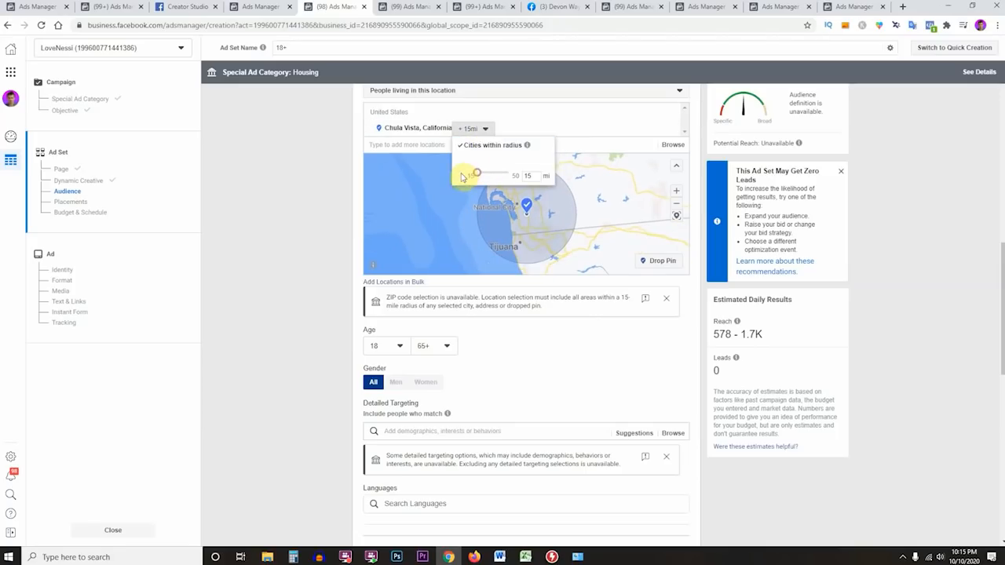
pyautogui.click(323, 209)
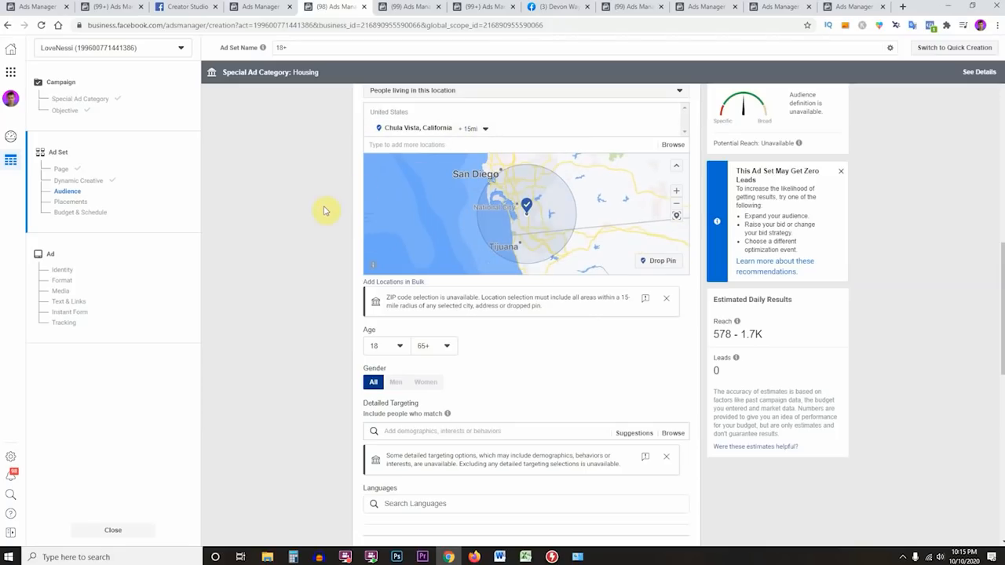
pyautogui.hotkey('alt', 'Tab')
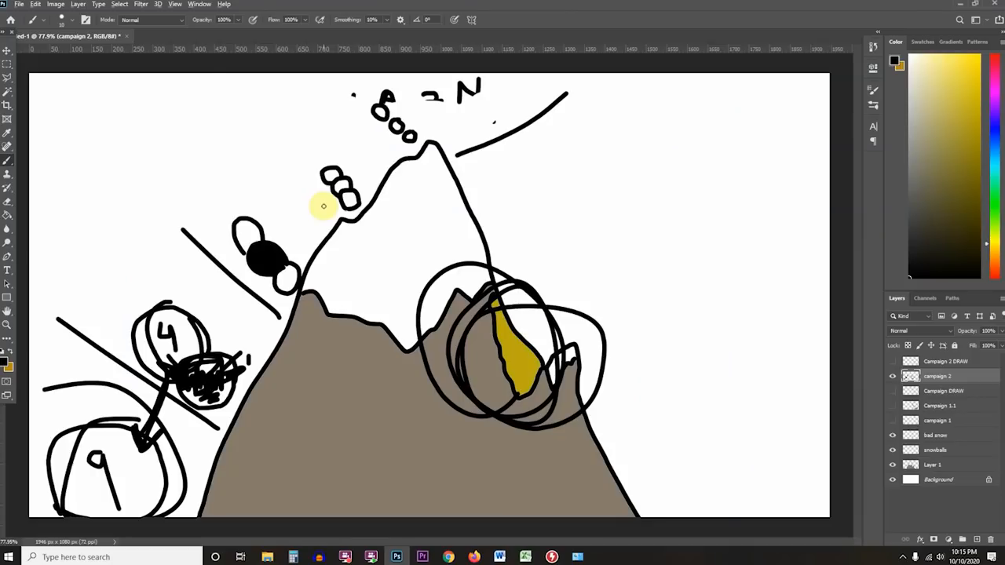
pyautogui.hotkey('alt', 'Tab')
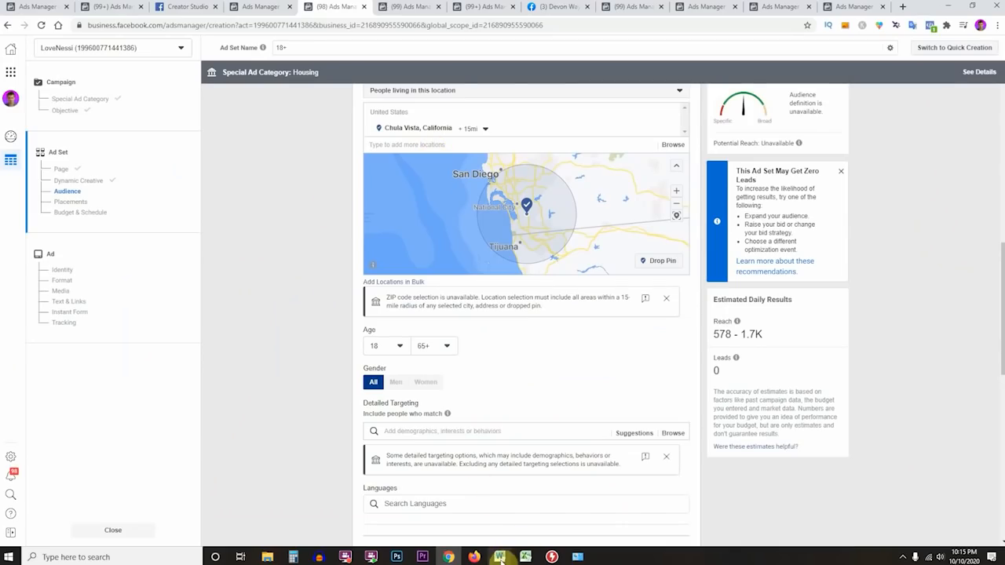
# - Search the Detailed Targeting interests for "page" and "refinanc", trying the Cash out refinancing suggestion
pyautogui.scroll(-2, 316, 337)
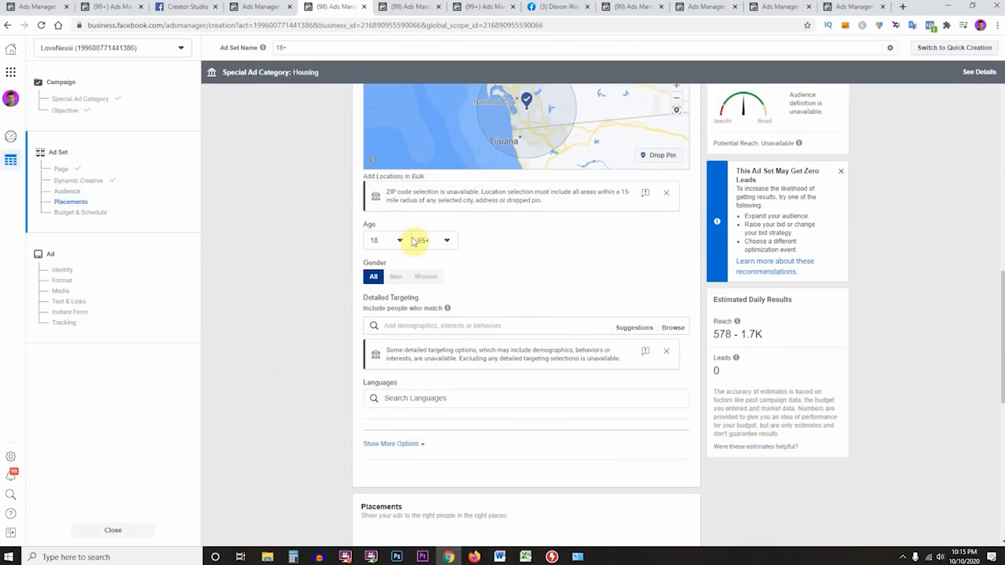
pyautogui.scroll(-1, 408, 287)
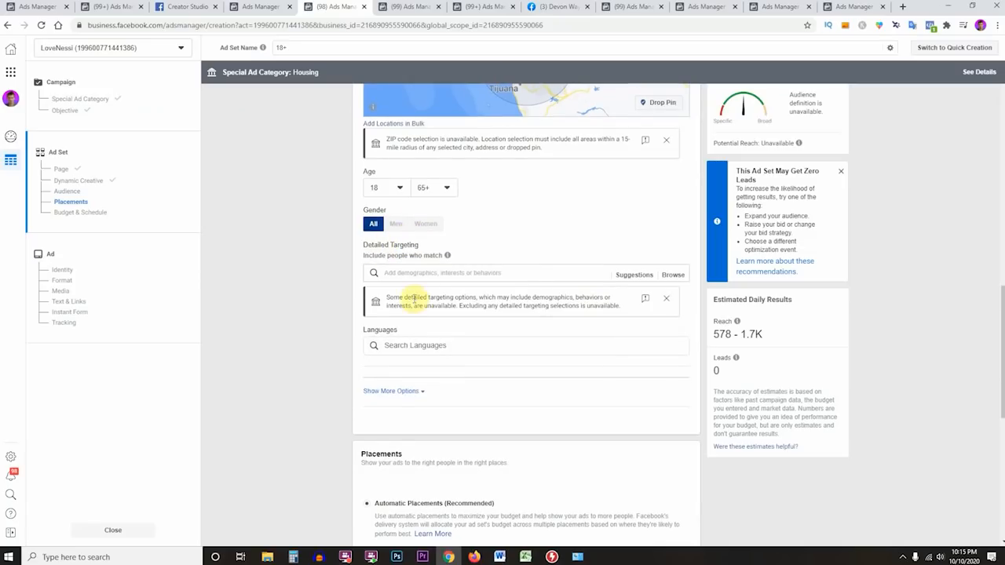
pyautogui.scroll(-1, 414, 299)
pyautogui.click(407, 220)
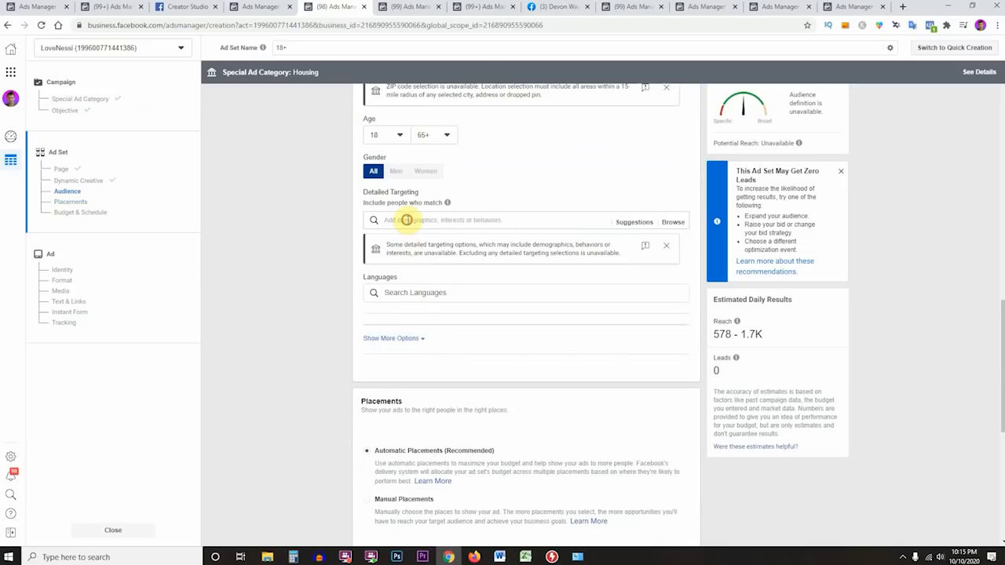
pyautogui.write('page')
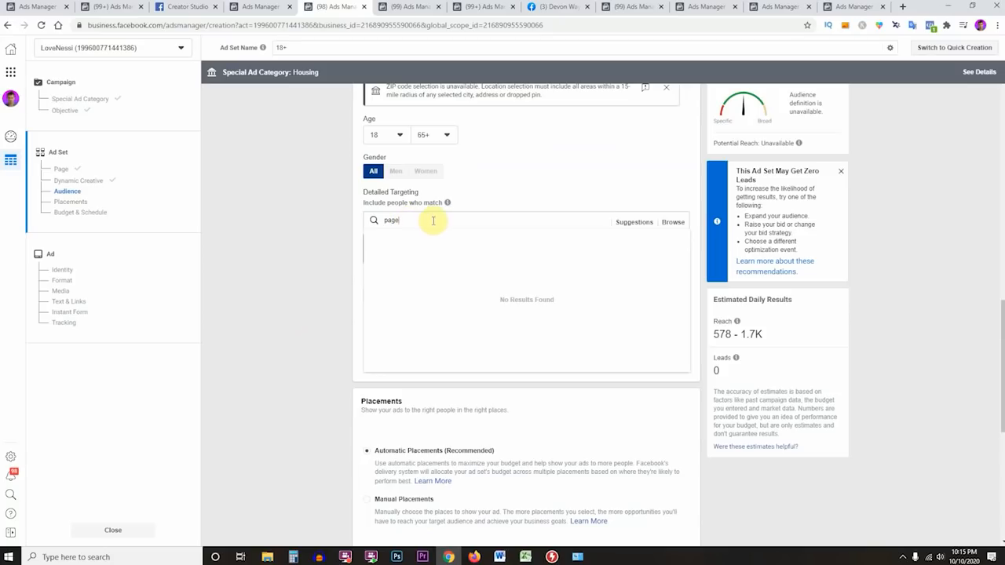
pyautogui.click(239, 221)
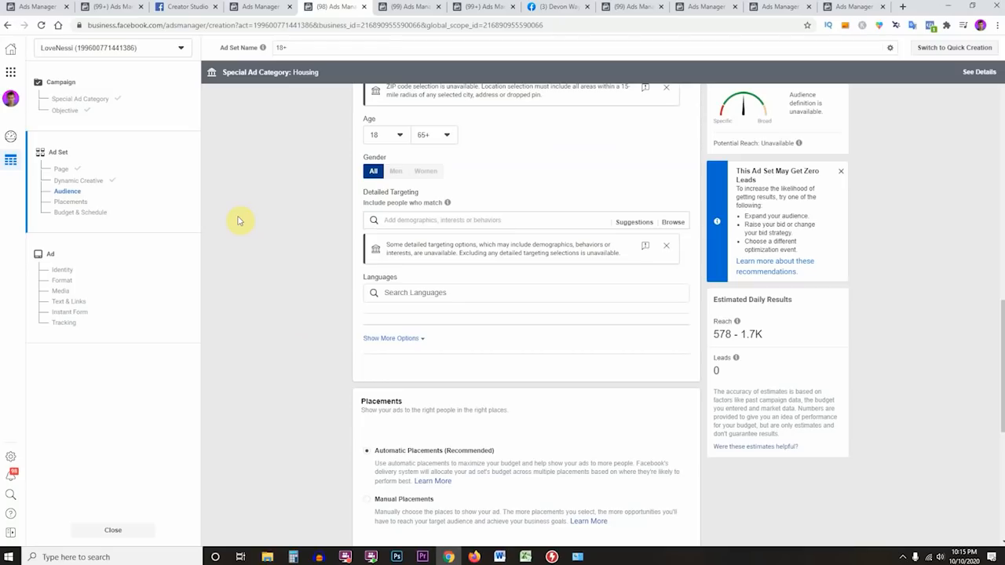
pyautogui.write('refinanc')
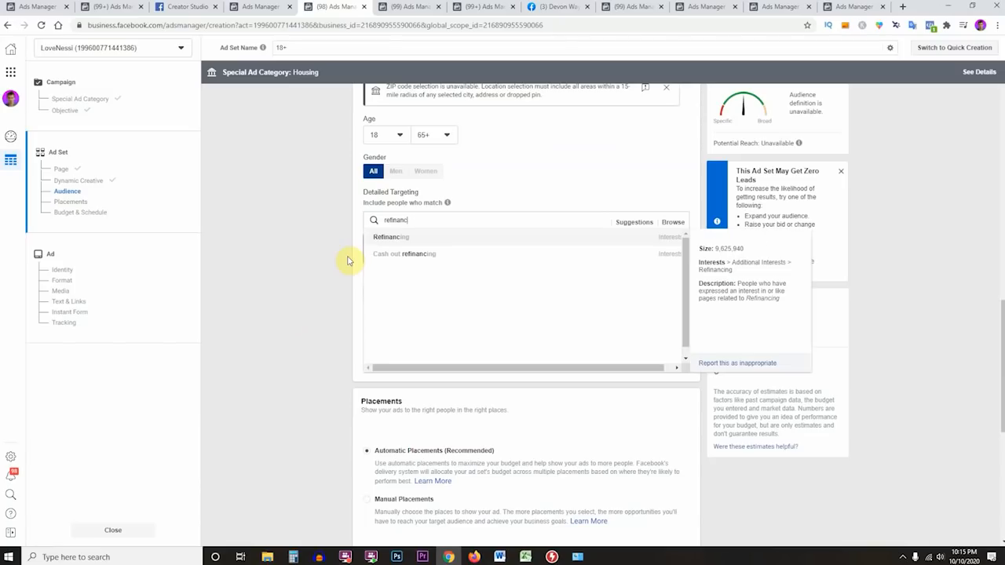
pyautogui.click(425, 255)
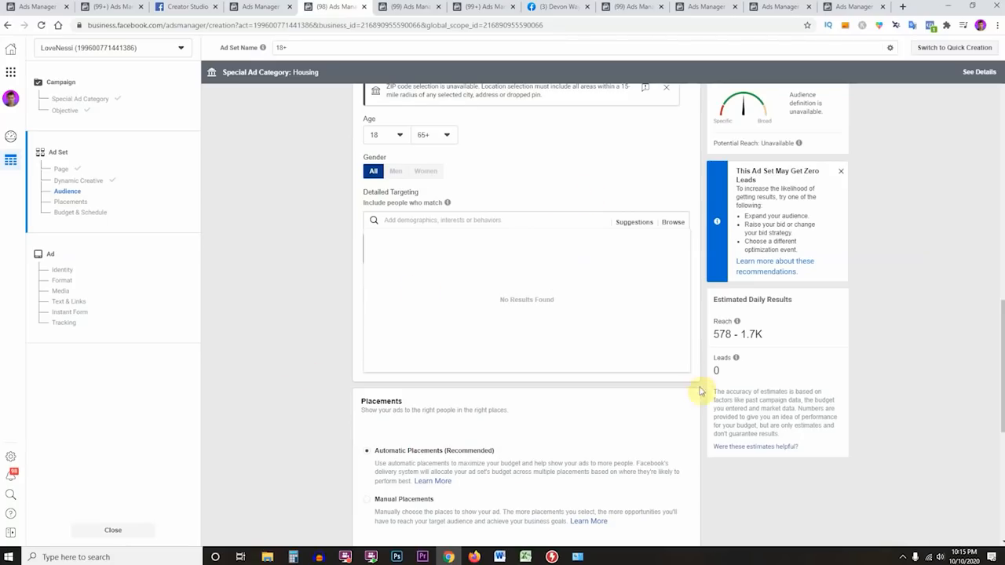
pyautogui.scroll(-2, 695, 386)
pyautogui.scroll(5, 452, 154)
pyautogui.click(432, 328)
pyautogui.write('s')
pyautogui.press('BackSpace')
pyautogui.click(454, 327)
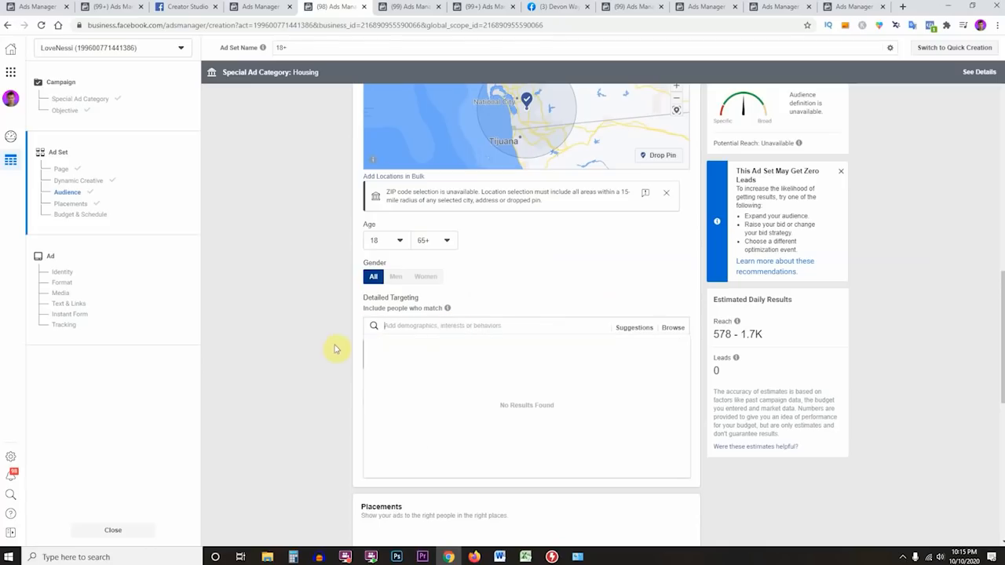
pyautogui.click(317, 338)
# - Set the audience language to English (All) and expand the additional audience options to view Connections
pyautogui.scroll(-1, 419, 398)
pyautogui.click(421, 345)
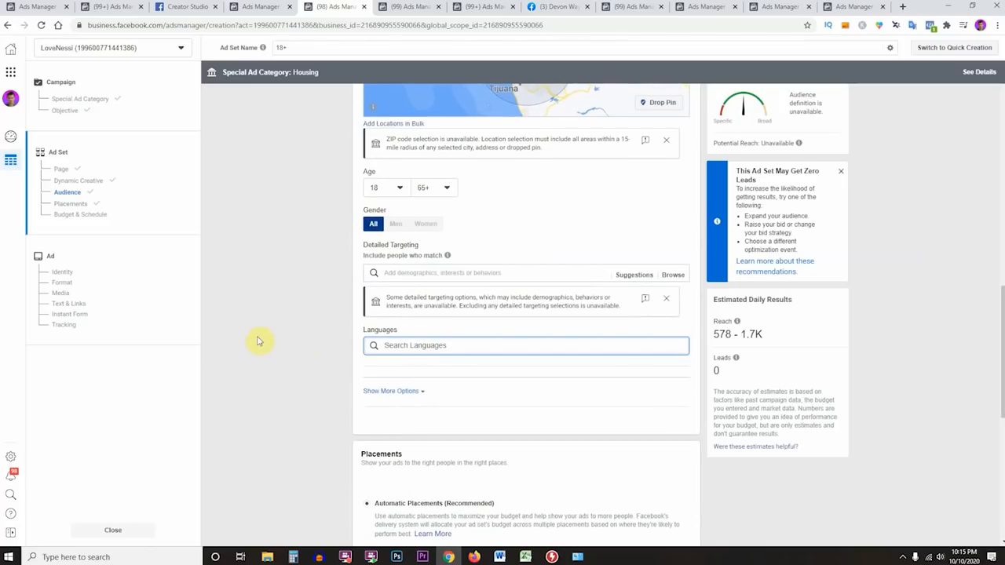
pyautogui.write('englis')
pyautogui.write('sih')
pyautogui.write('h')
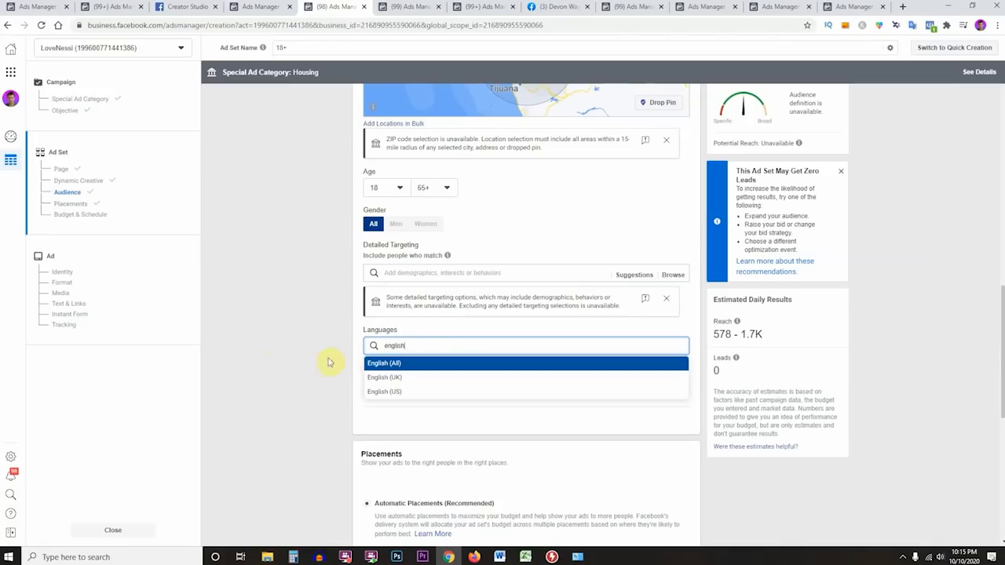
pyautogui.click(400, 366)
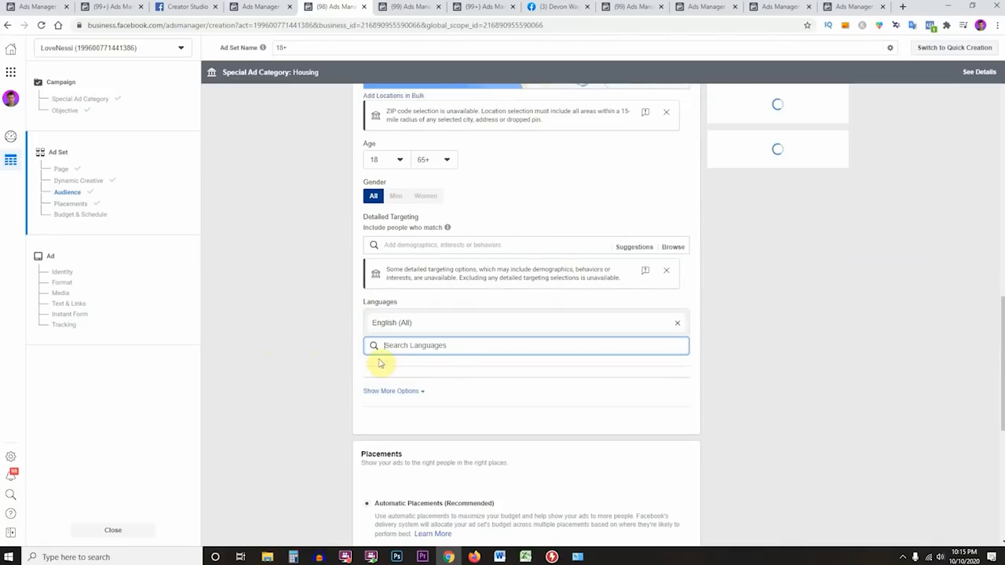
pyautogui.click(403, 394)
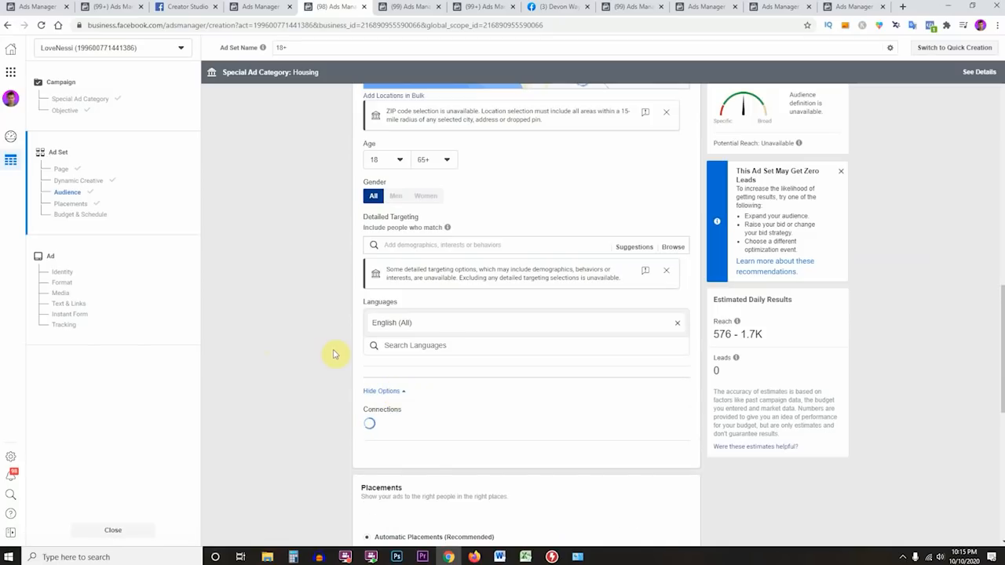
pyautogui.scroll(-1, 333, 353)
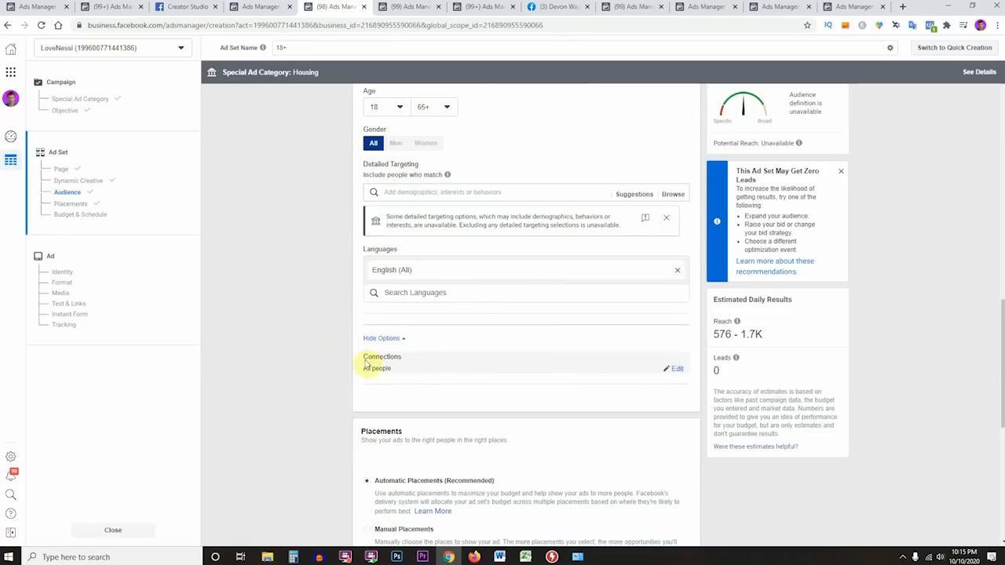
# - Switch the ad set from automatic to Manual Placements
pyautogui.scroll(-2, 308, 343)
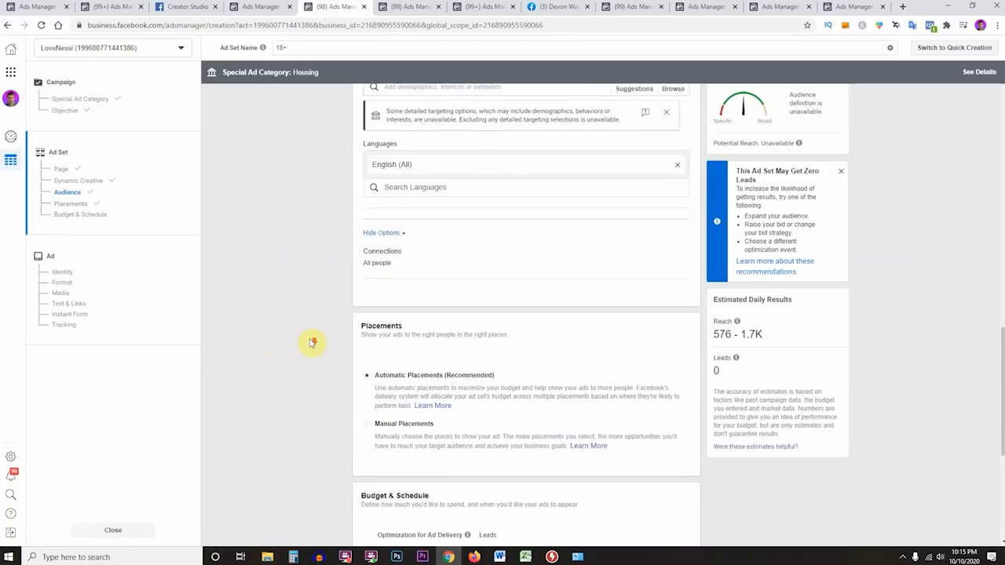
pyautogui.scroll(-1, 340, 334)
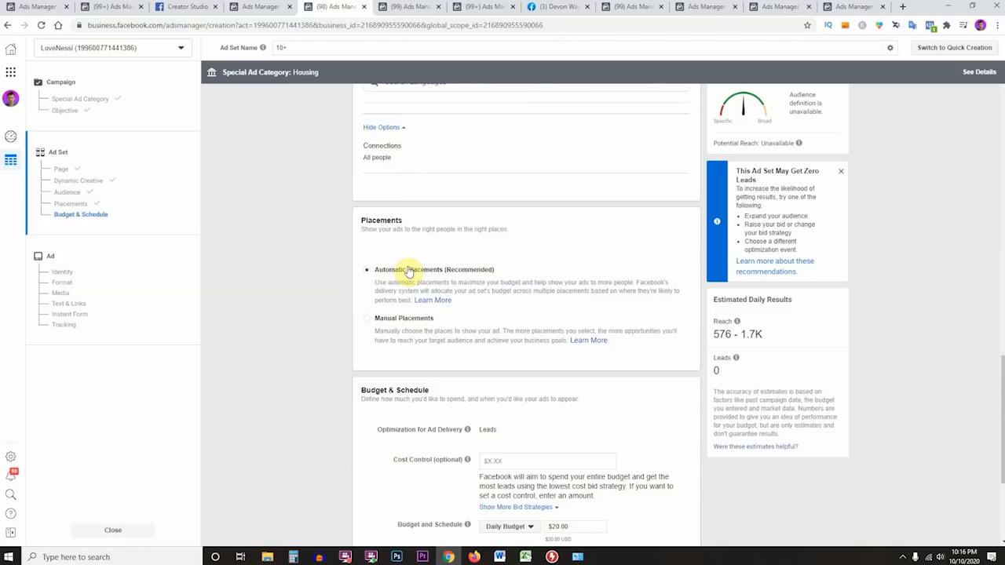
pyautogui.click(408, 326)
pyautogui.scroll(-1, 502, 365)
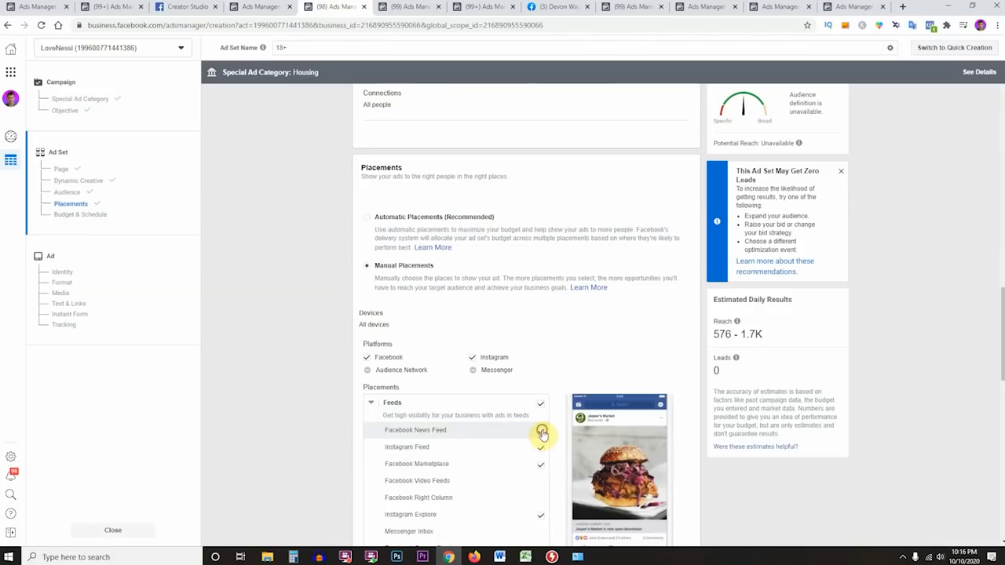
# - Try unchecking the Facebook News Feed, Instagram Feed, Facebook Marketplace and Instagram Explore placements, then reset the ad set to Automatic Placements
pyautogui.click(541, 434)
pyautogui.click(540, 447)
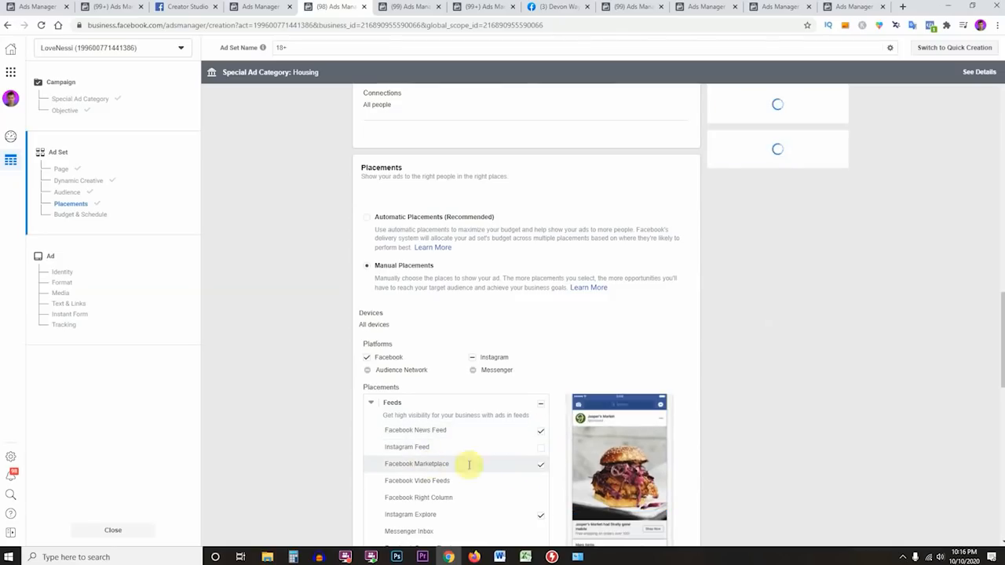
pyautogui.scroll(-1, 534, 472)
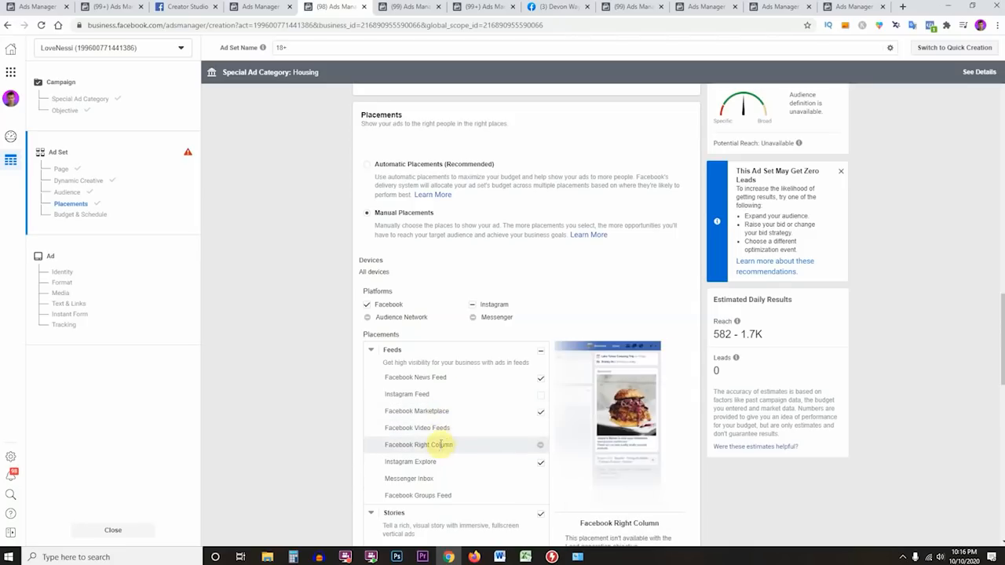
pyautogui.click(541, 399)
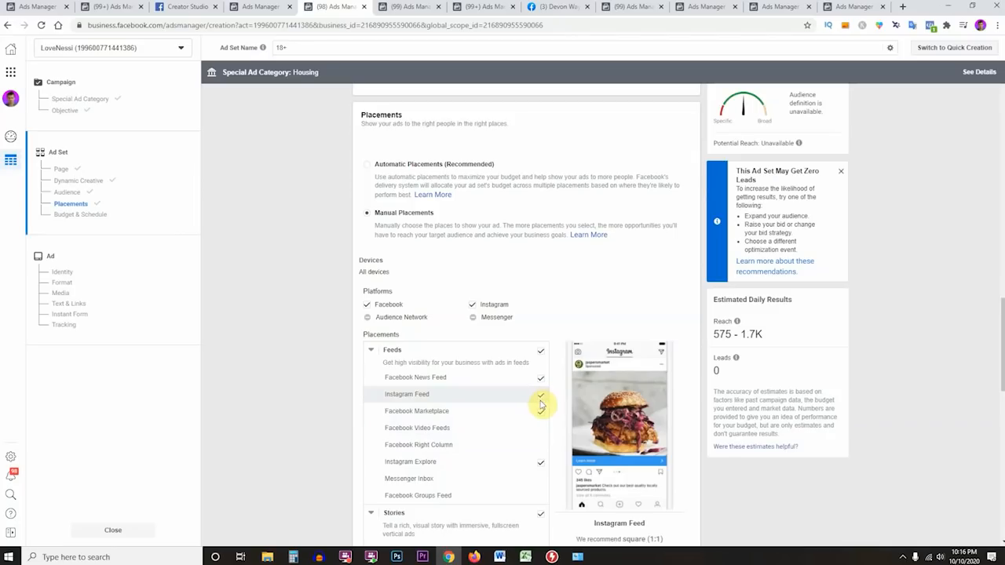
pyautogui.click(542, 397)
pyautogui.click(542, 413)
pyautogui.click(541, 380)
pyautogui.click(541, 462)
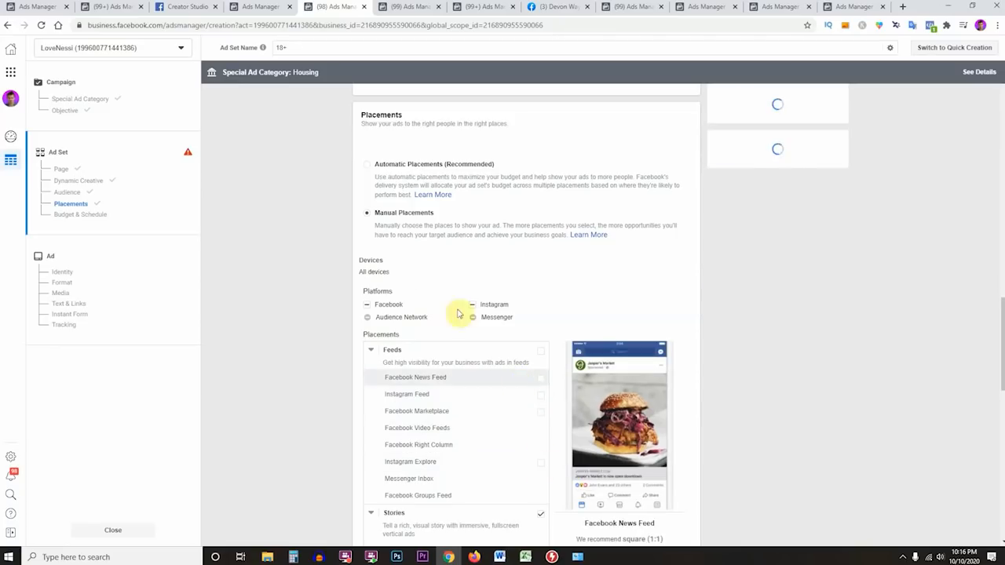
pyautogui.click(386, 166)
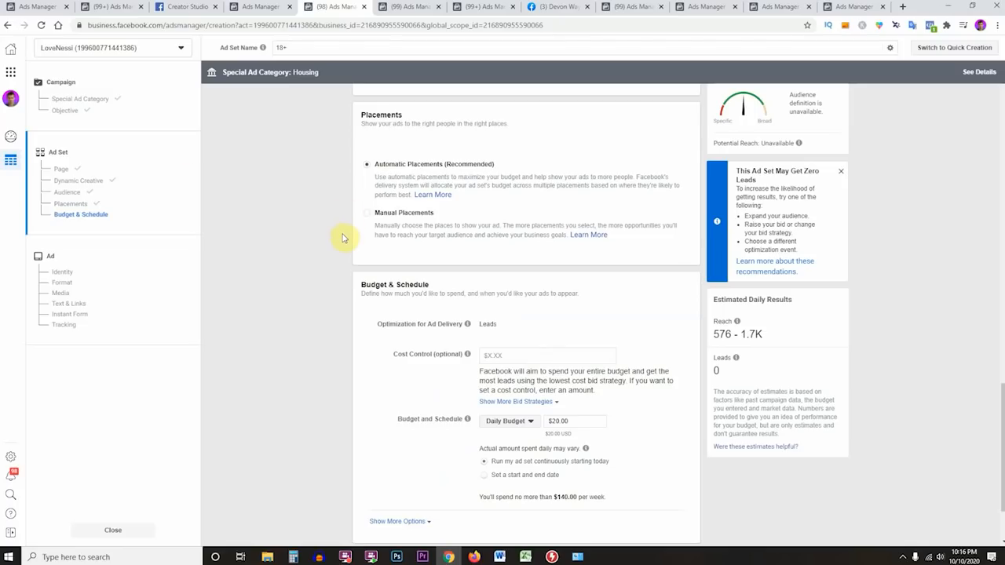
# - Switch the ad set back to Manual Placements and go over the Instagram Feed and Facebook Marketplace selections under Feeds
pyautogui.click(384, 216)
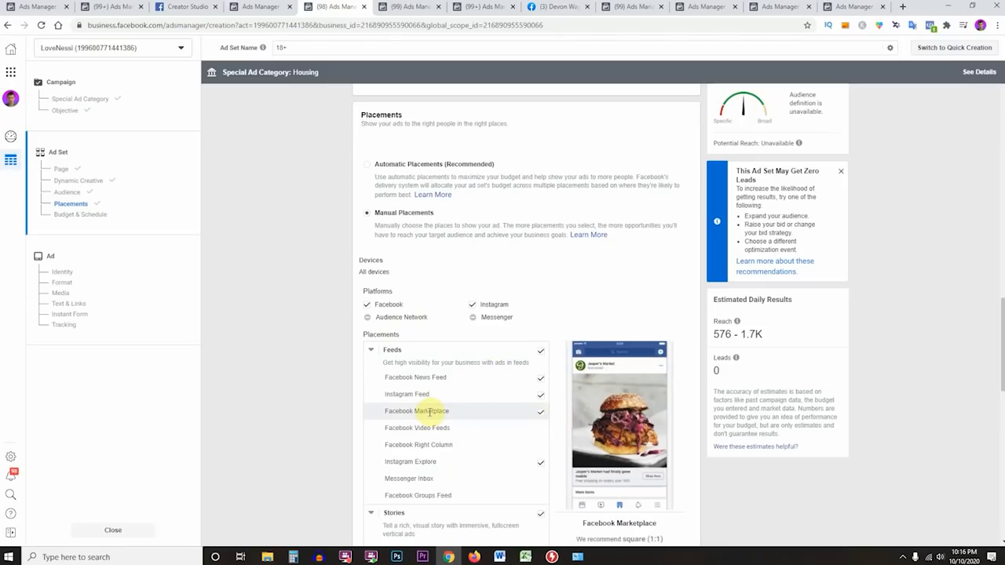
pyautogui.click(541, 394)
pyautogui.click(541, 415)
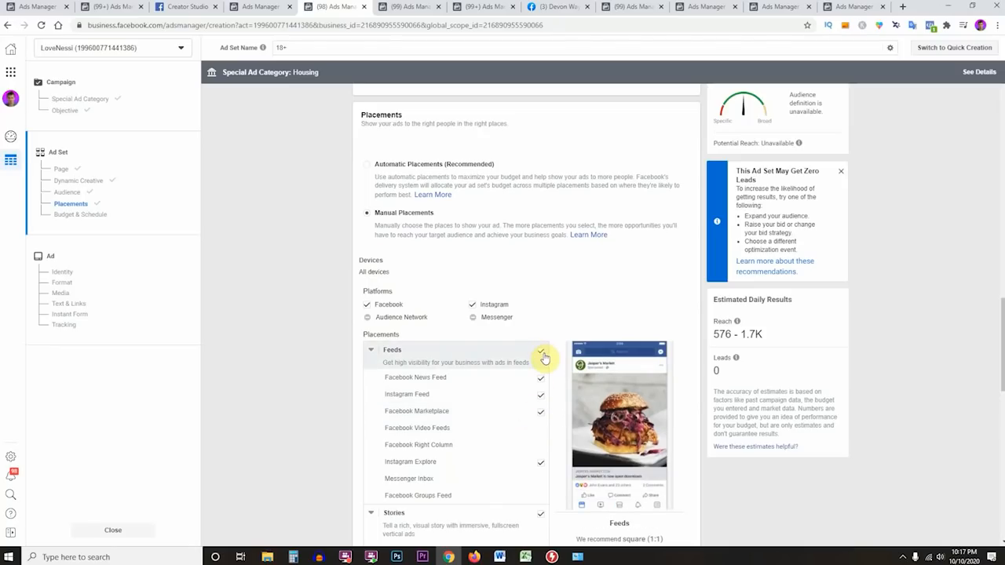
pyautogui.click(427, 393)
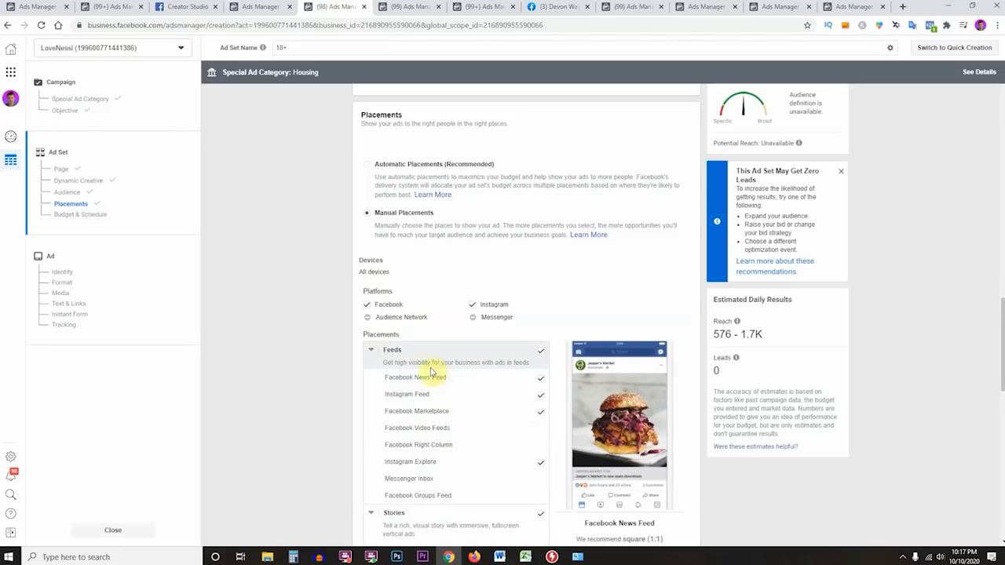
# - Examine the rest of the manual placement list and the additional mobile device, skippable ad and content exclusion options
pyautogui.scroll(-5, 338, 371)
pyautogui.scroll(-3, 345, 367)
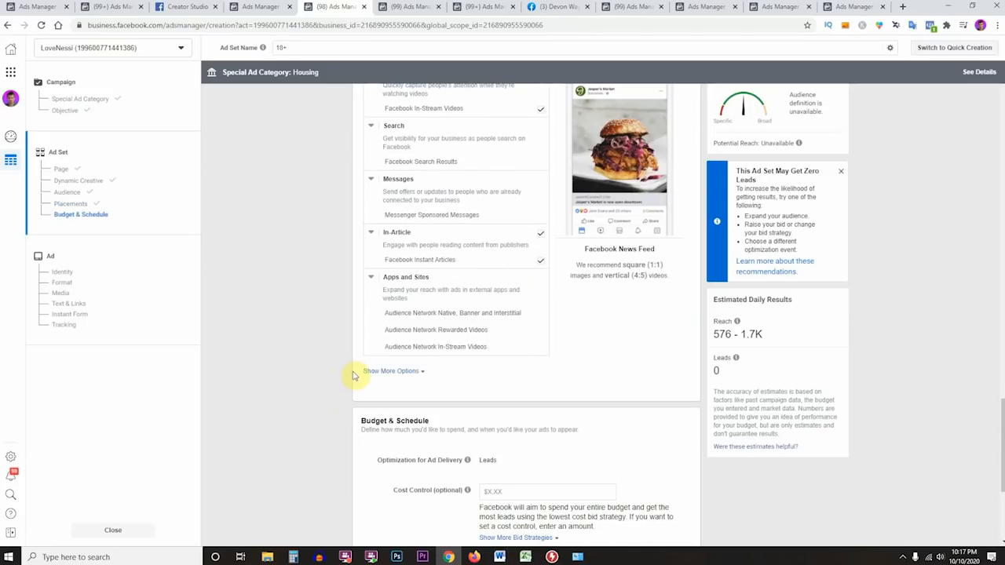
pyautogui.click(373, 370)
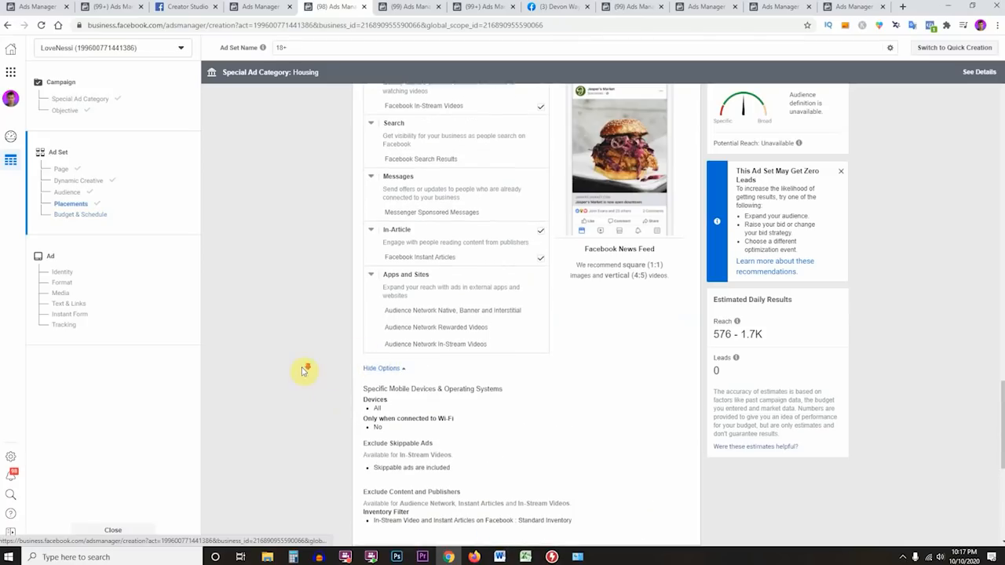
pyautogui.scroll(-1, 341, 325)
pyautogui.click(382, 268)
pyautogui.click(382, 268)
pyautogui.click(382, 267)
pyautogui.scroll(6, 382, 269)
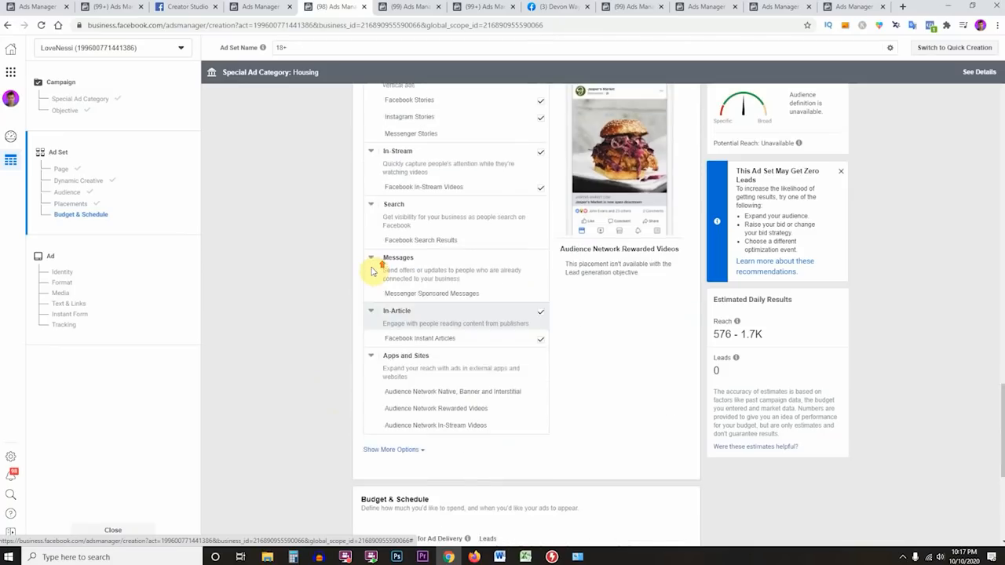
# - Compare the two placement modes by selecting Automatic Placements and returning to Manual Placements
pyautogui.click(380, 174)
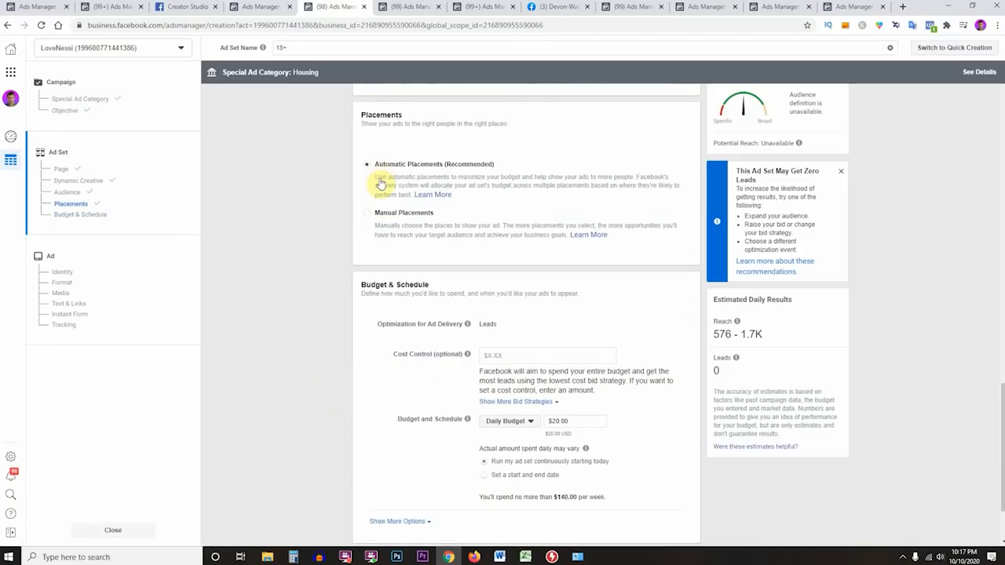
pyautogui.scroll(-1, 466, 388)
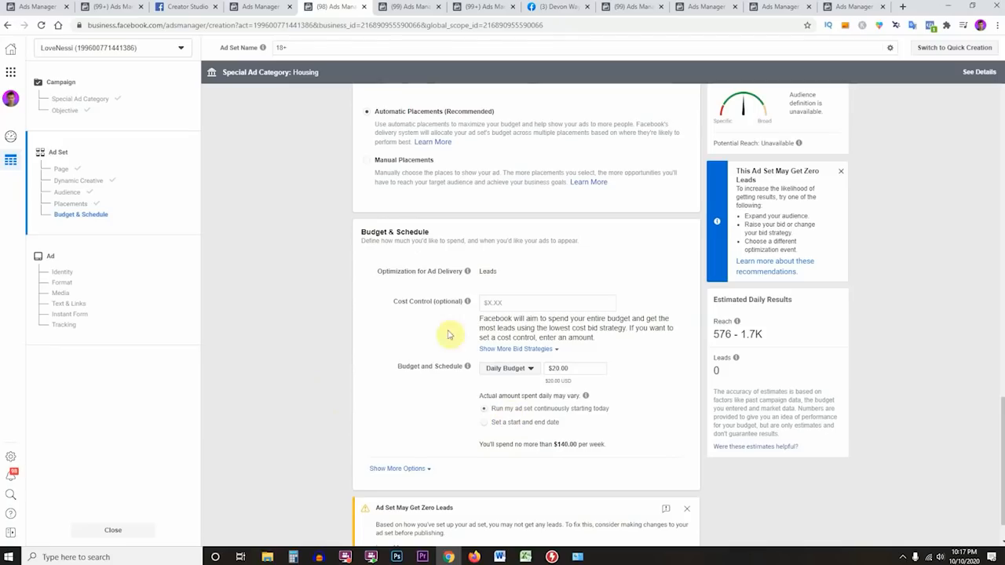
pyautogui.click(397, 163)
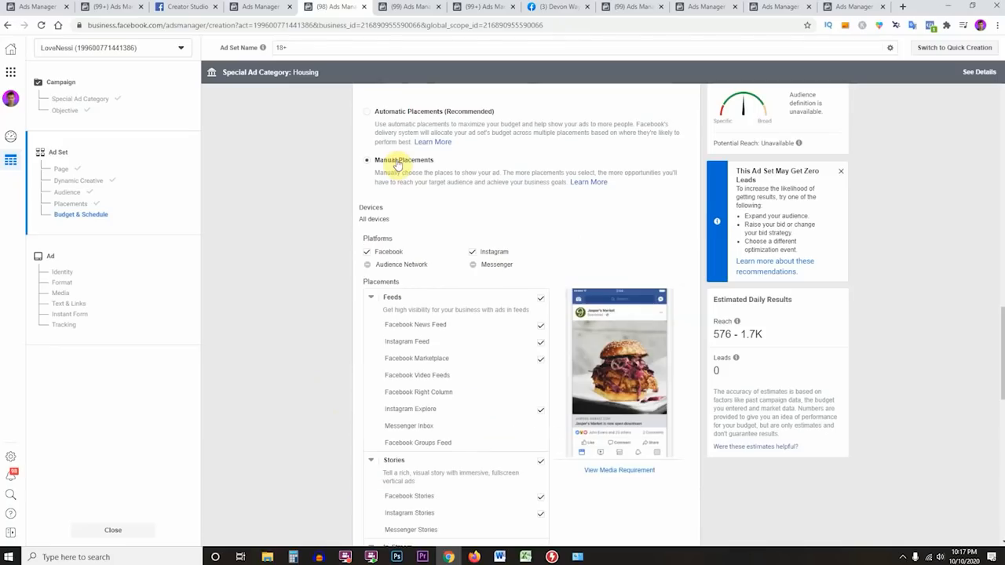
pyautogui.scroll(-3, 342, 296)
pyautogui.scroll(3, 341, 296)
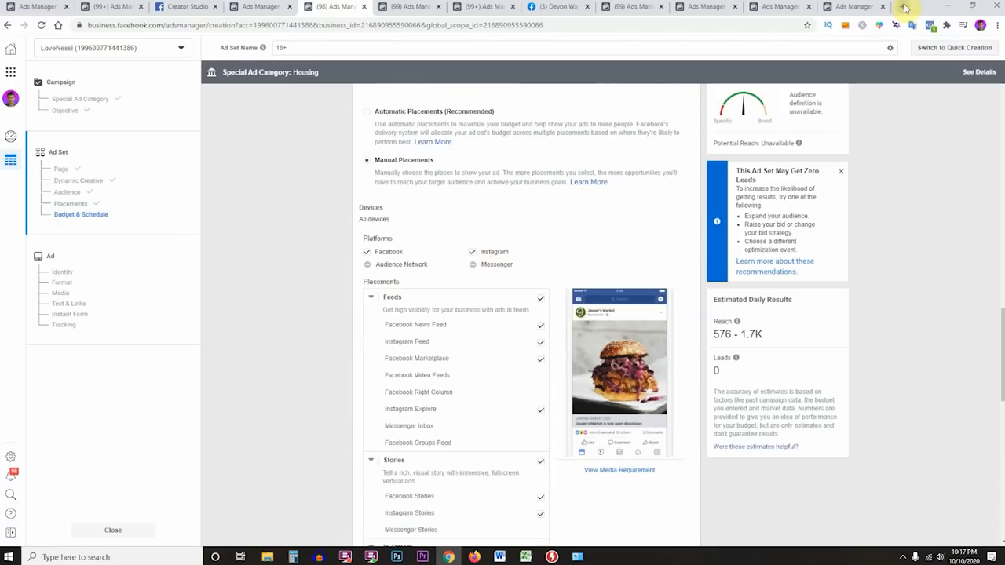
# - Search Google in a new tab for "what is the average age of instagram users" and highlight the age ranges in the answer
pyautogui.doubleClick(904, 8)
pyautogui.write('wh')
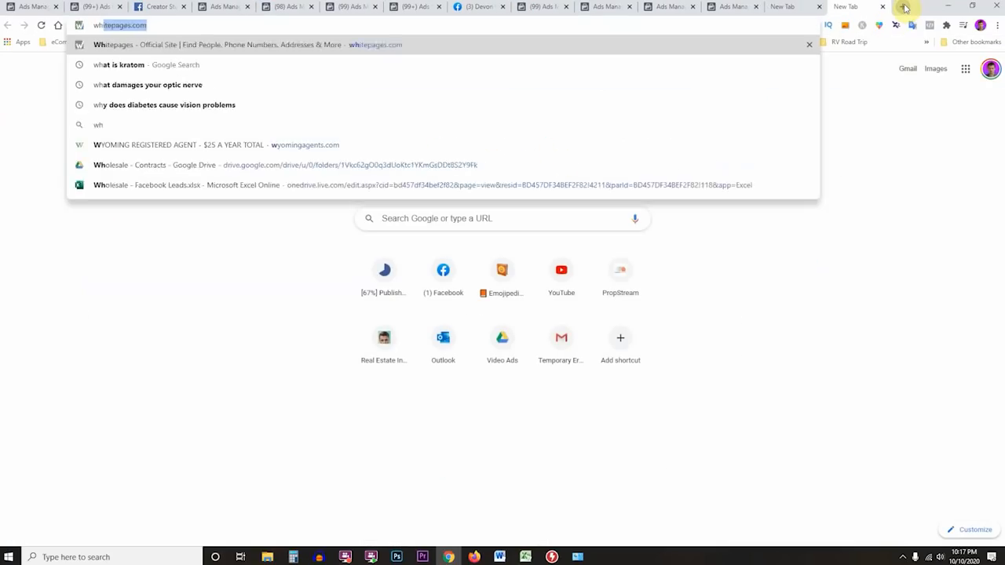
pyautogui.write('at is the average age')
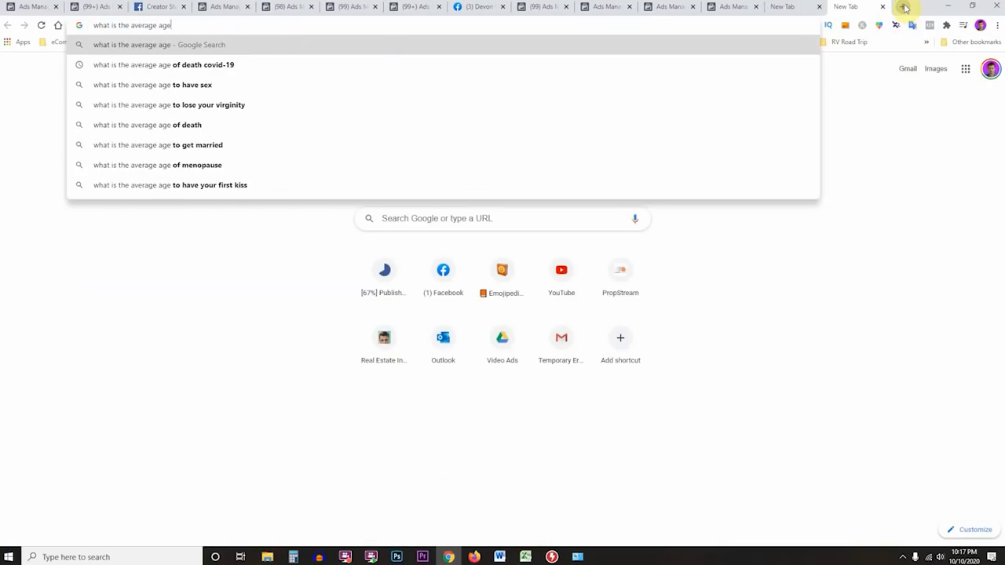
pyautogui.write(' of instagram')
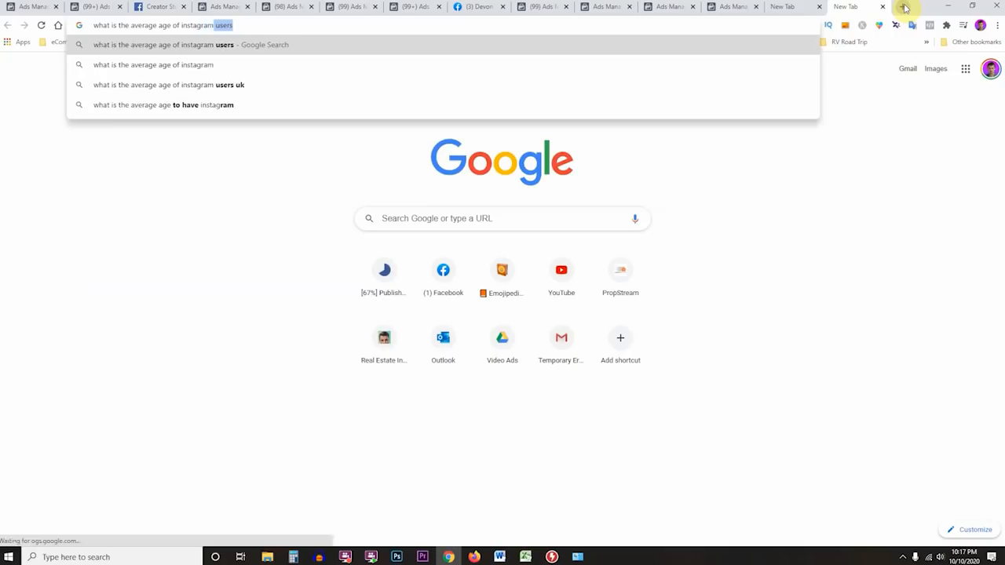
pyautogui.press('Return')
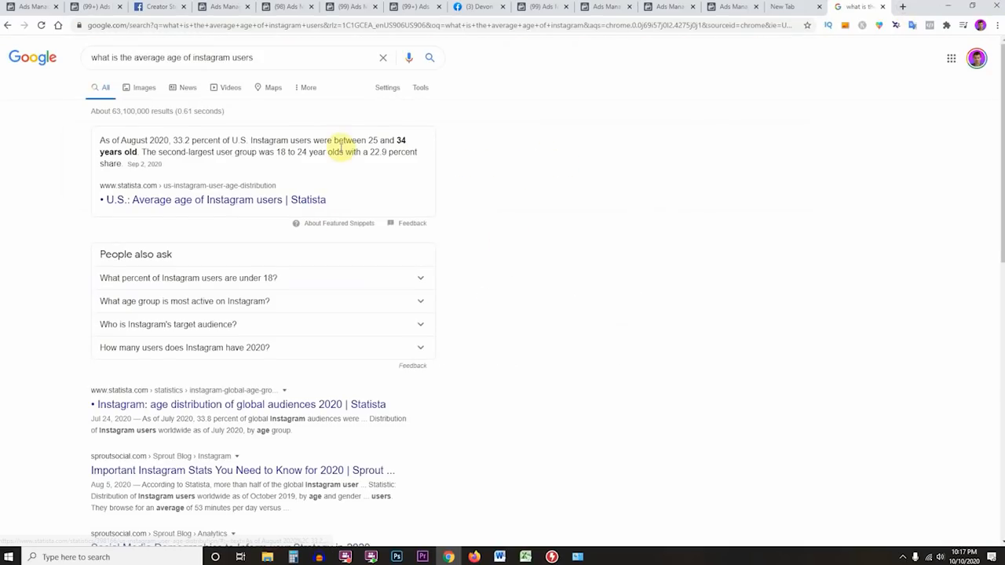
pyautogui.moveTo(366, 140); pyautogui.dragTo(406, 140)
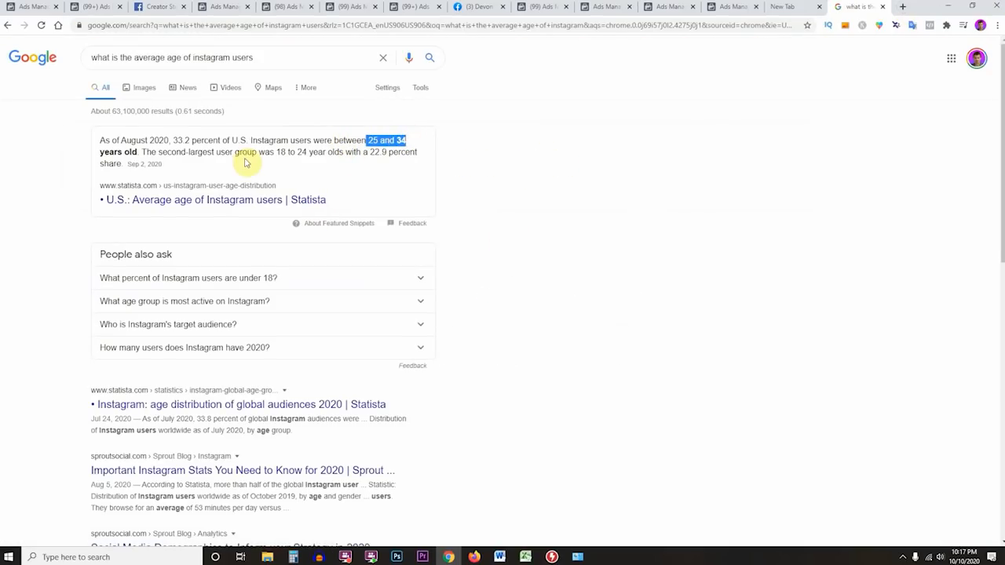
pyautogui.moveTo(163, 139); pyautogui.dragTo(346, 153)
# - Close the Google search and extra blank tab, and return to the Housing campaign's ad set
pyautogui.click(881, 6)
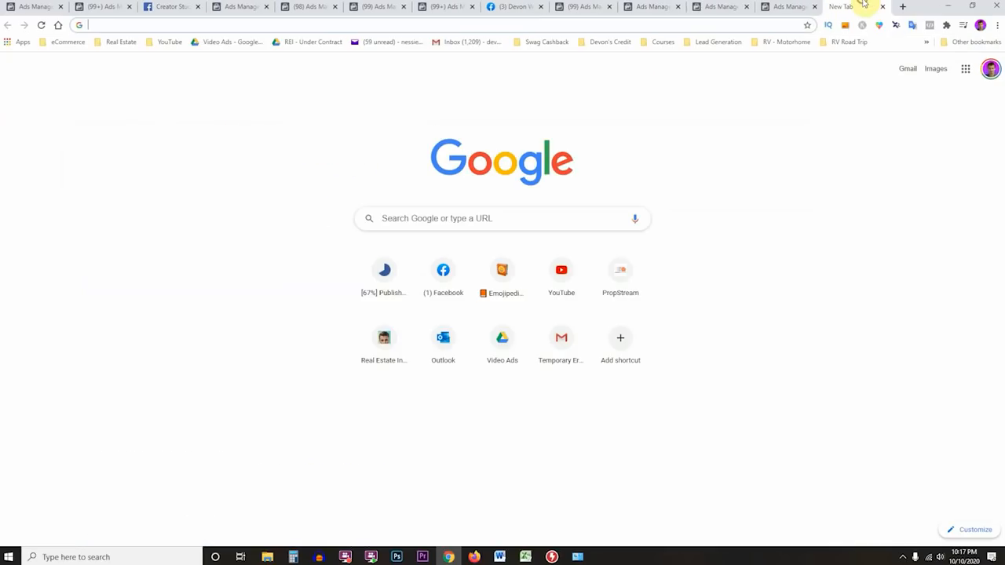
pyautogui.hotkey('ctrl', 'w')
pyautogui.click(414, 6)
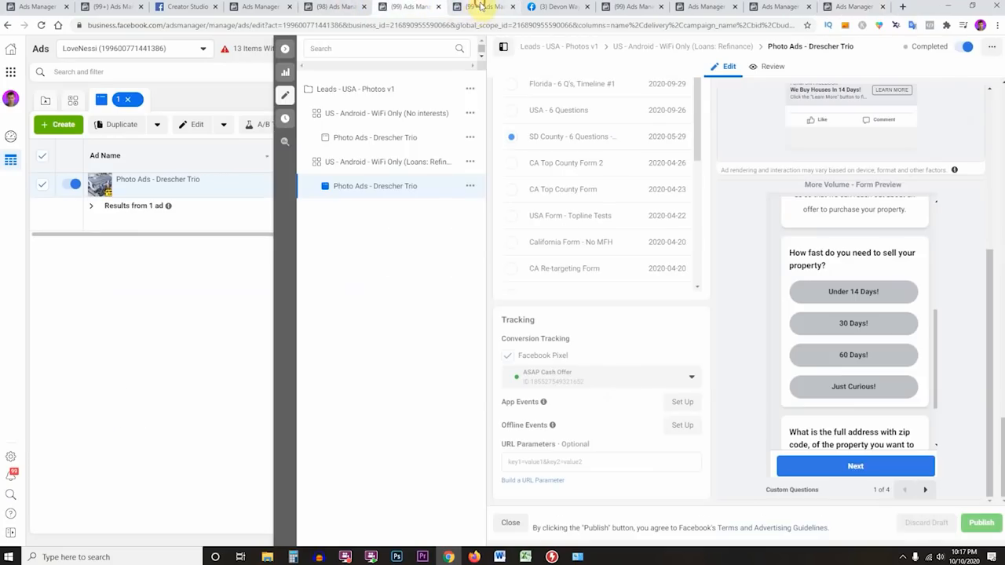
pyautogui.click(481, 6)
pyautogui.click(336, 6)
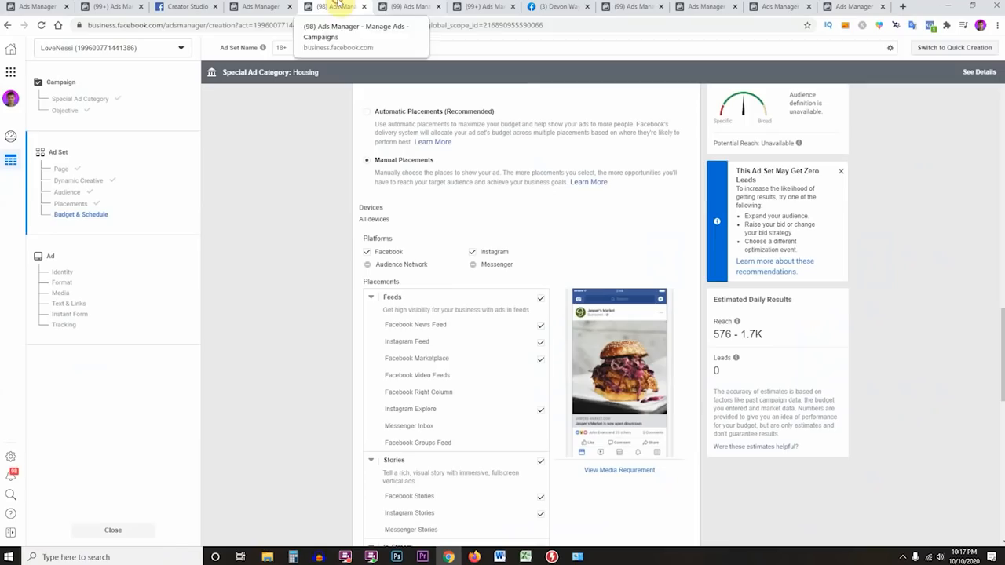
# - Remove Instagram from the placement platforms and expand the additional options below the placement list
pyautogui.click(471, 252)
pyautogui.scroll(-3, 382, 291)
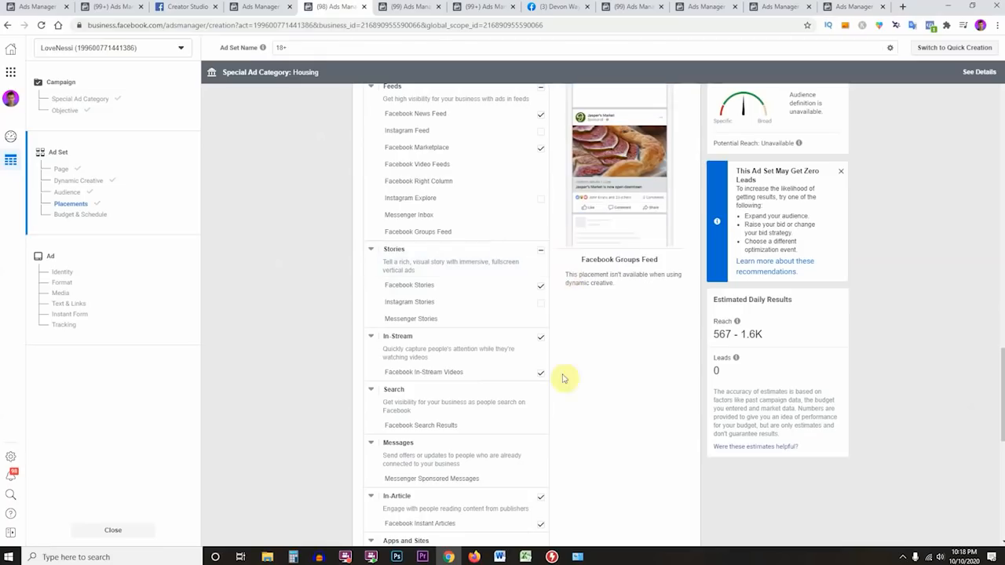
pyautogui.scroll(-4, 502, 342)
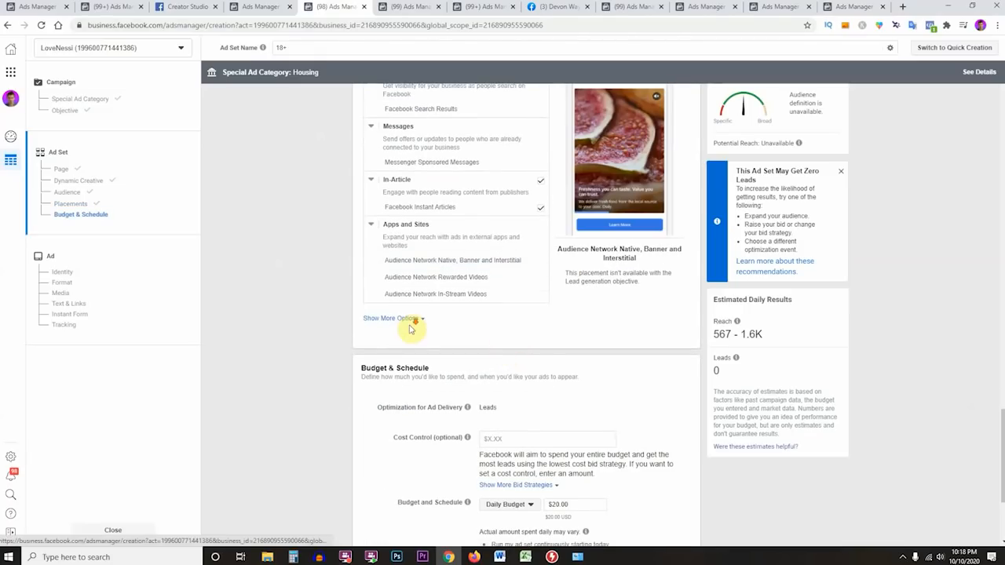
pyautogui.scroll(-2, 410, 328)
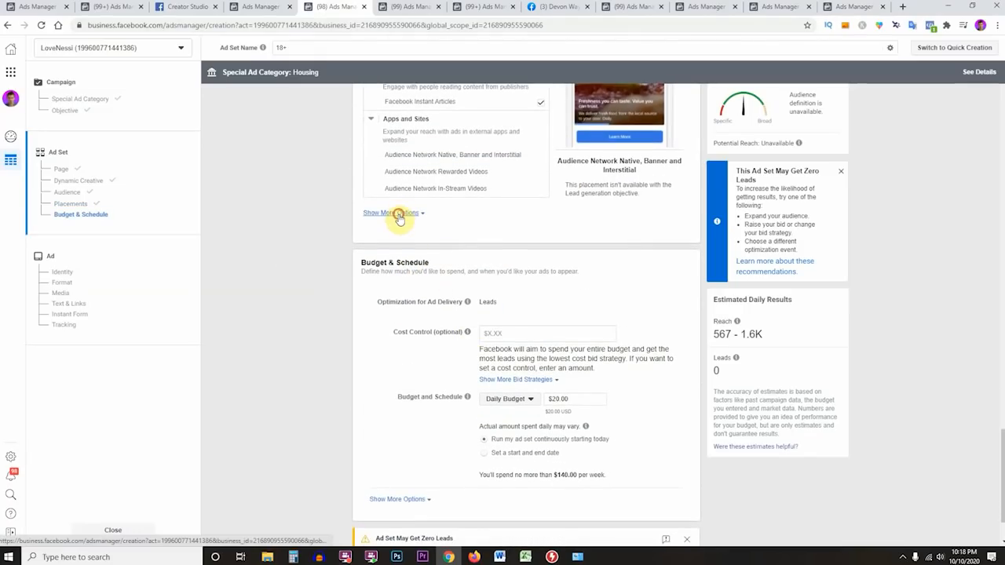
pyautogui.click(399, 213)
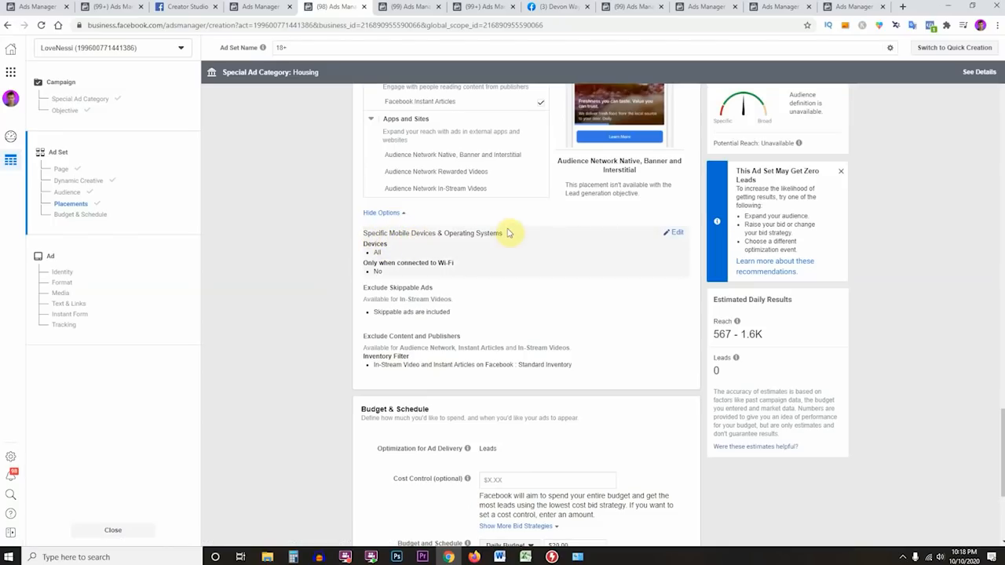
# - Edit the mobile device settings, keeping All Mobile Devices and limiting delivery to devices connected to Wi-Fi
pyautogui.click(676, 236)
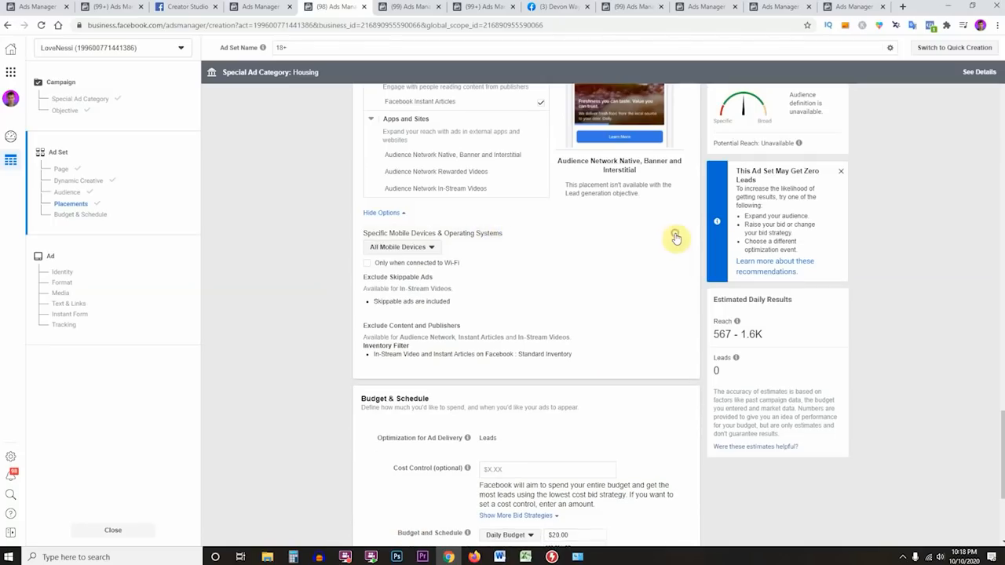
pyautogui.click(428, 248)
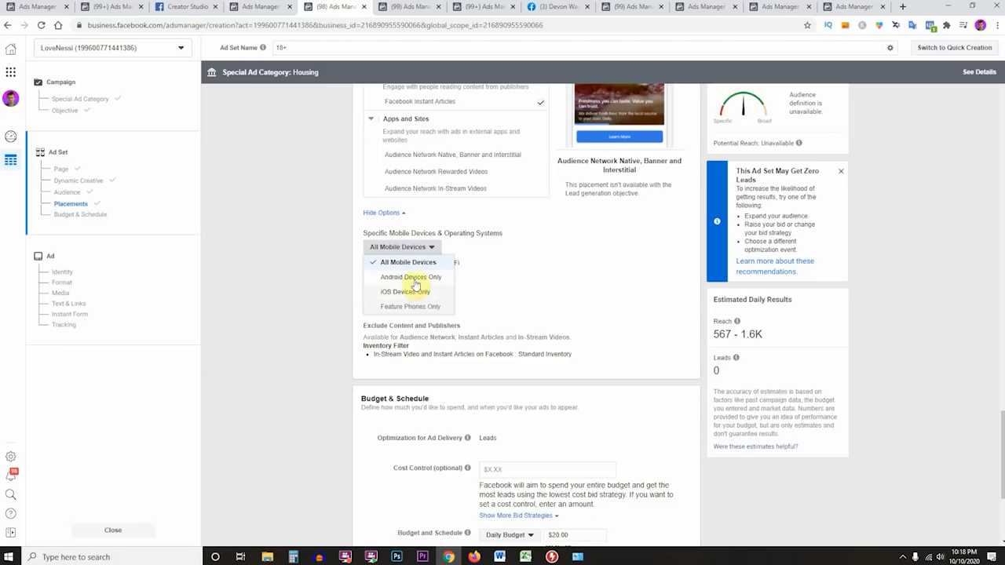
pyautogui.click(330, 286)
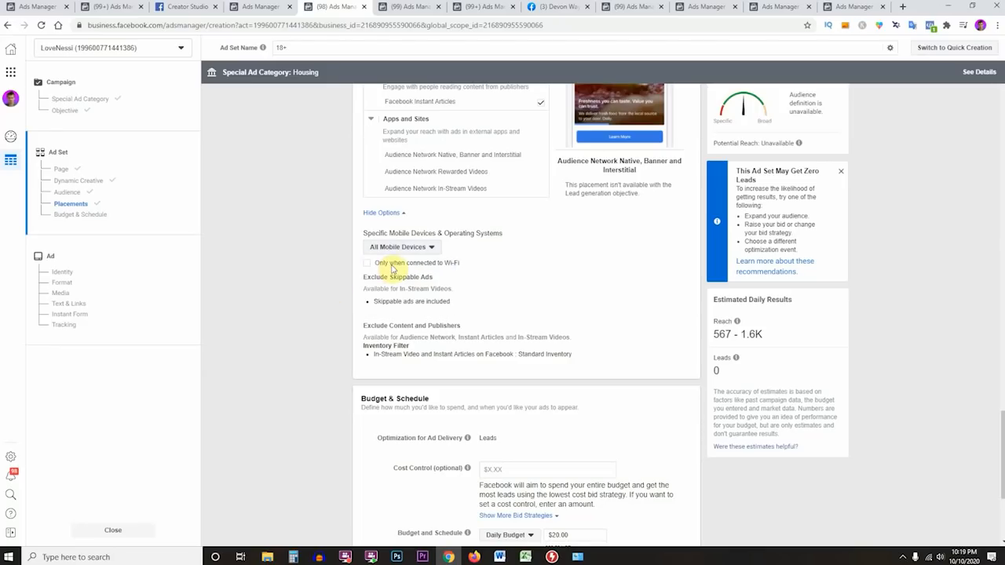
pyautogui.click(390, 264)
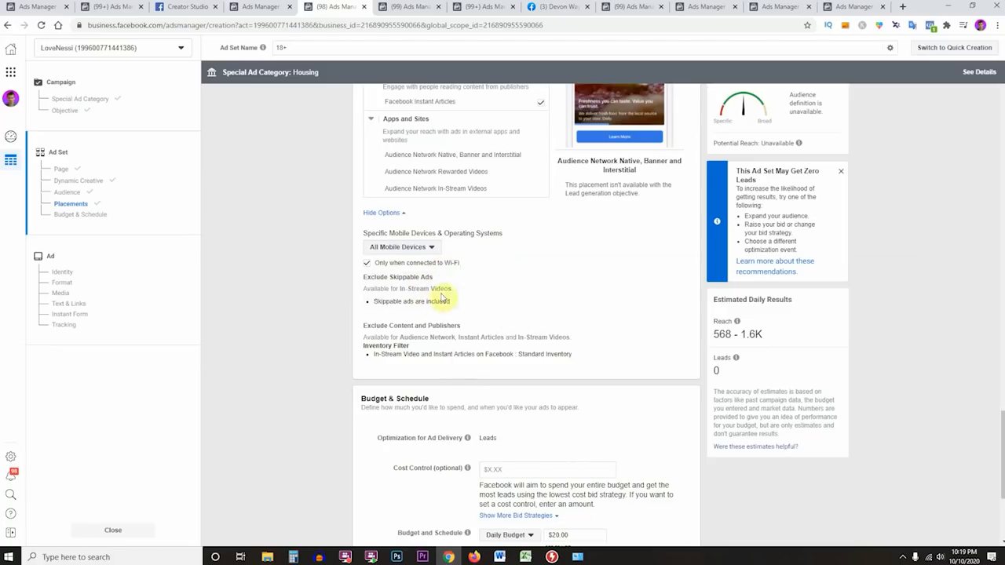
# - Remove the In-Stream, In-Article and Facebook Stories placements from the ad set and continue to the ad setup
pyautogui.scroll(-2, 460, 334)
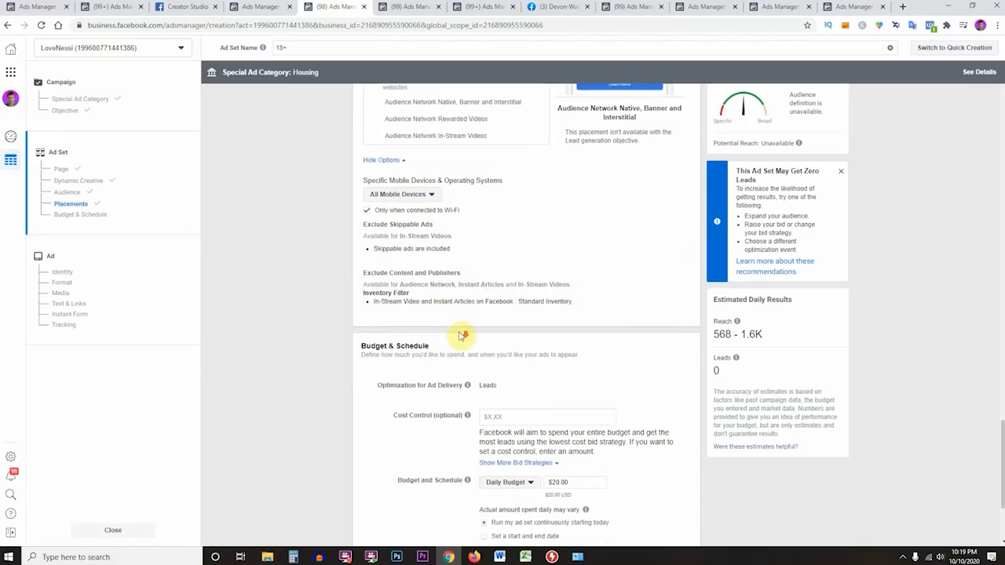
pyautogui.scroll(5, 459, 336)
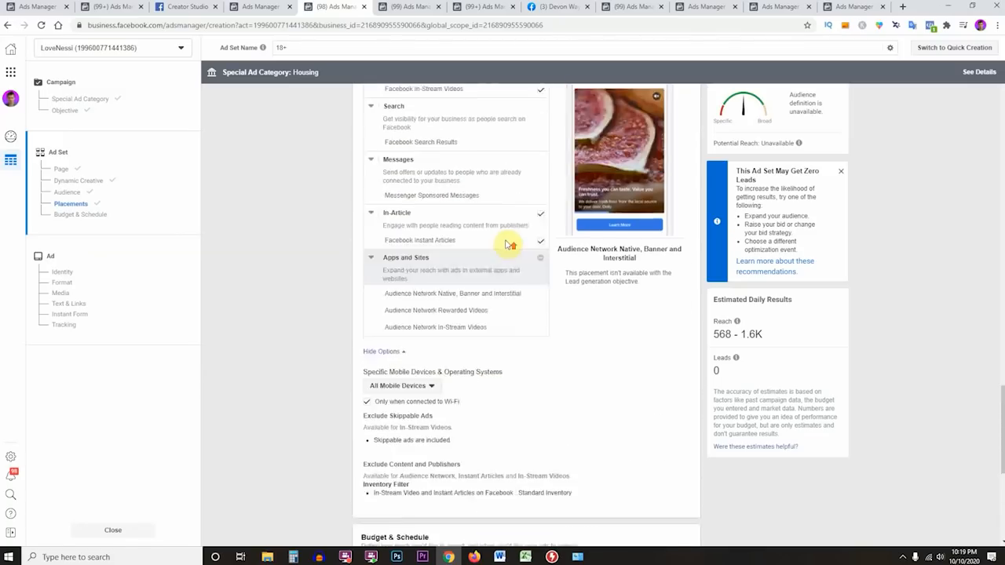
pyautogui.click(539, 126)
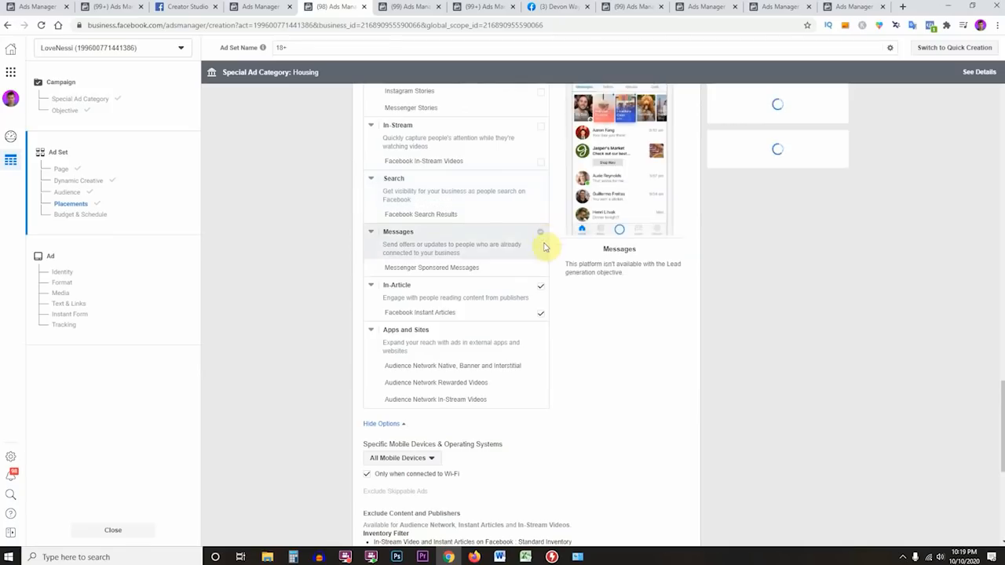
pyautogui.click(543, 287)
pyautogui.scroll(1, 542, 235)
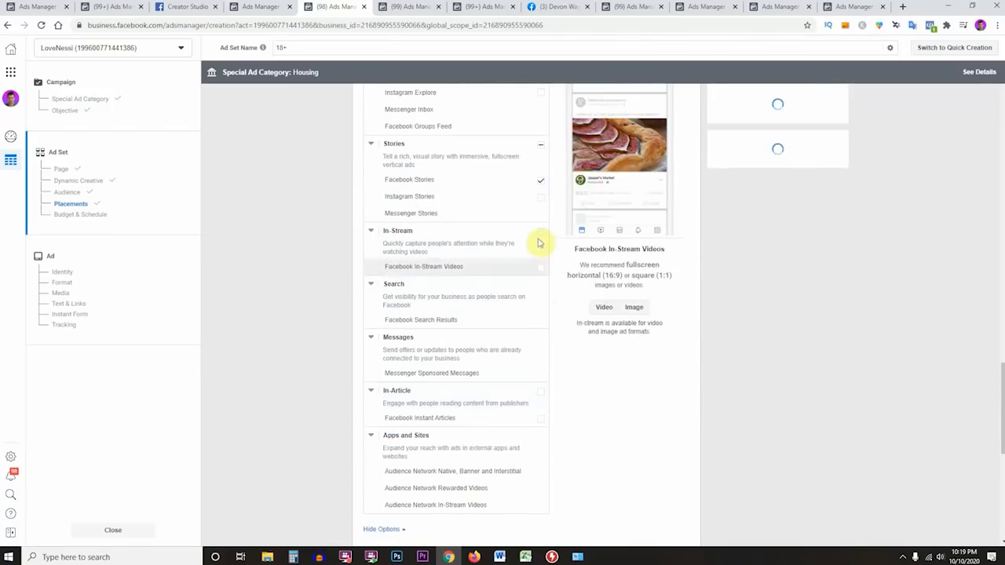
pyautogui.click(542, 181)
pyautogui.scroll(1, 542, 180)
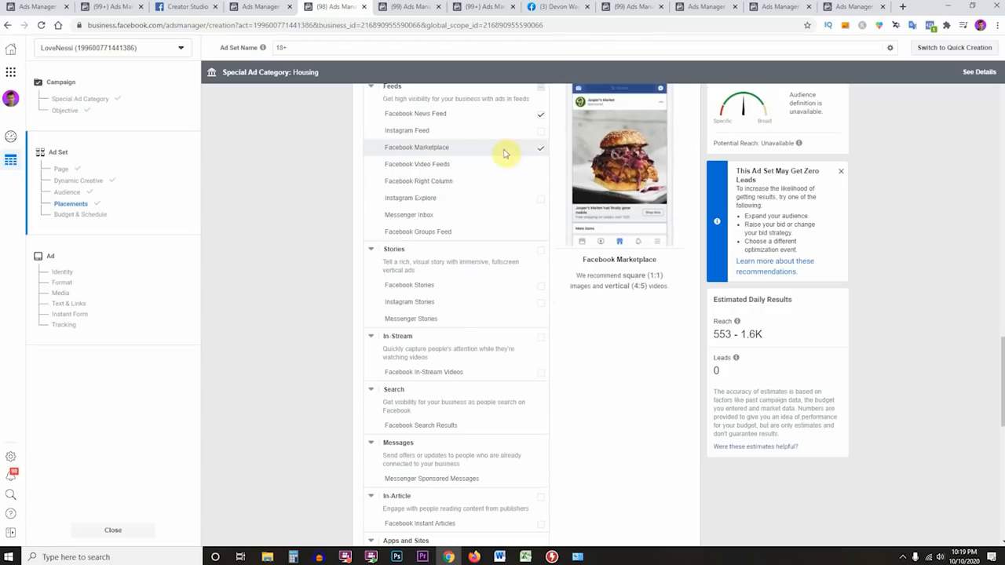
pyautogui.scroll(-6, 579, 319)
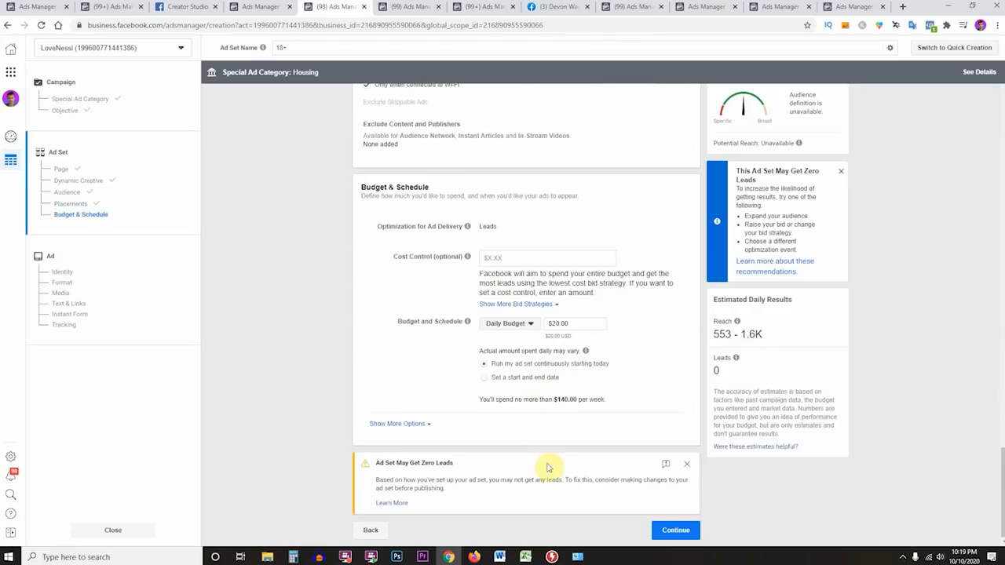
pyautogui.click(675, 530)
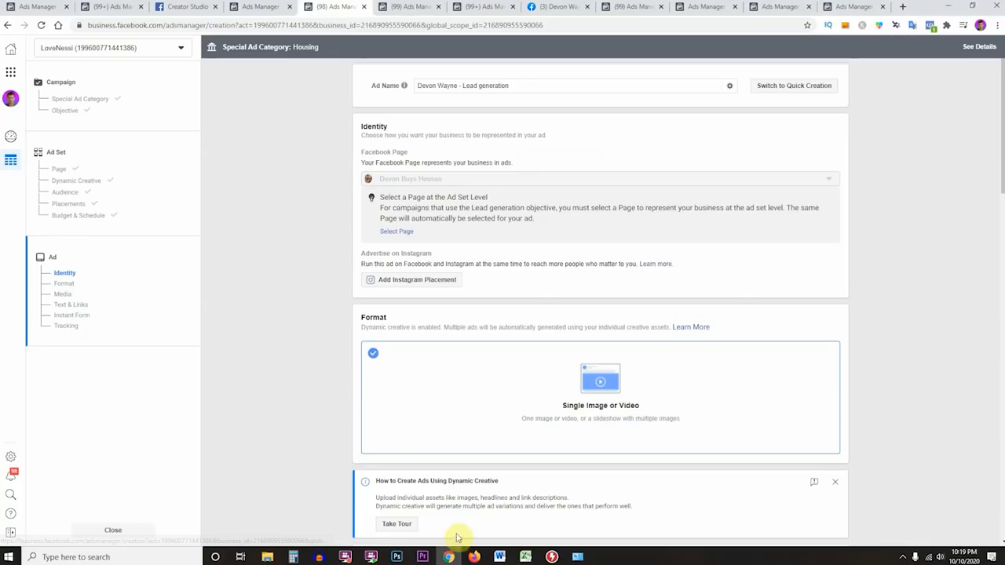
# - Switch to the Word notes and review the "Creating the Advertisement" items on lead types, exclusion lists, interests, devices and ad copy
pyautogui.moveTo(499, 557)
pyautogui.click(437, 515)
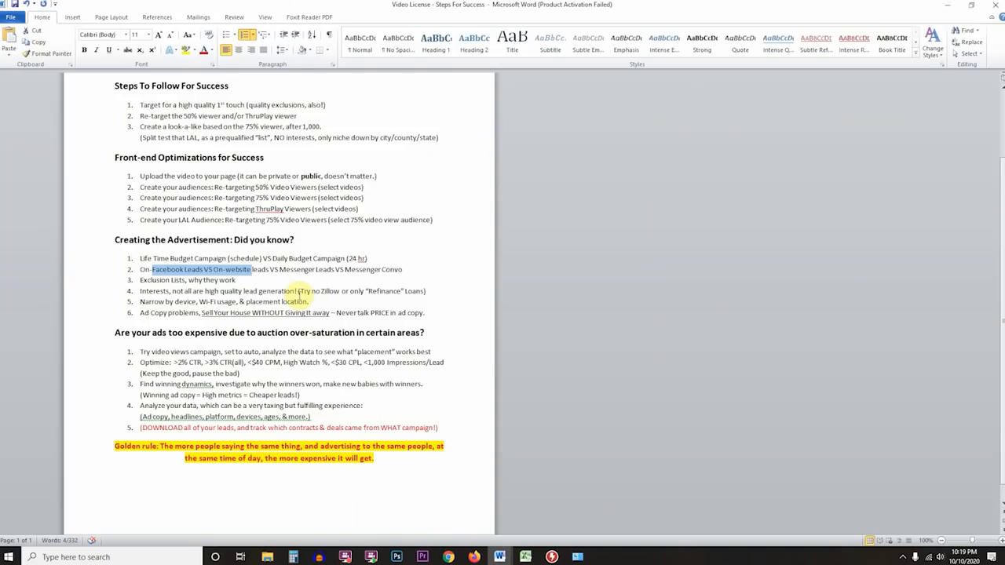
pyautogui.click(267, 271)
pyautogui.moveTo(267, 271); pyautogui.dragTo(372, 267)
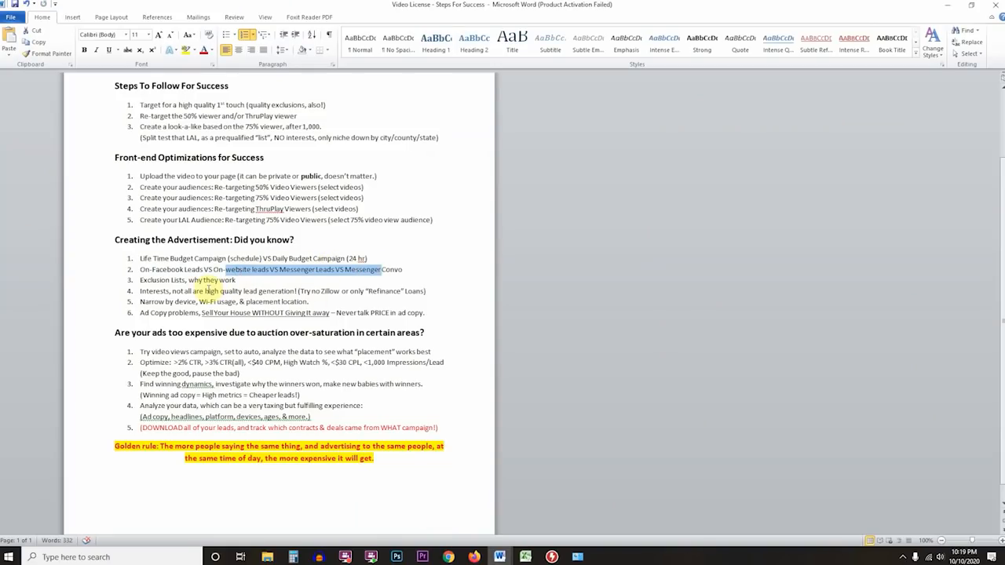
pyautogui.moveTo(173, 281); pyautogui.dragTo(228, 284)
pyautogui.moveTo(157, 292); pyautogui.dragTo(298, 292)
pyautogui.moveTo(166, 304); pyautogui.dragTo(306, 304)
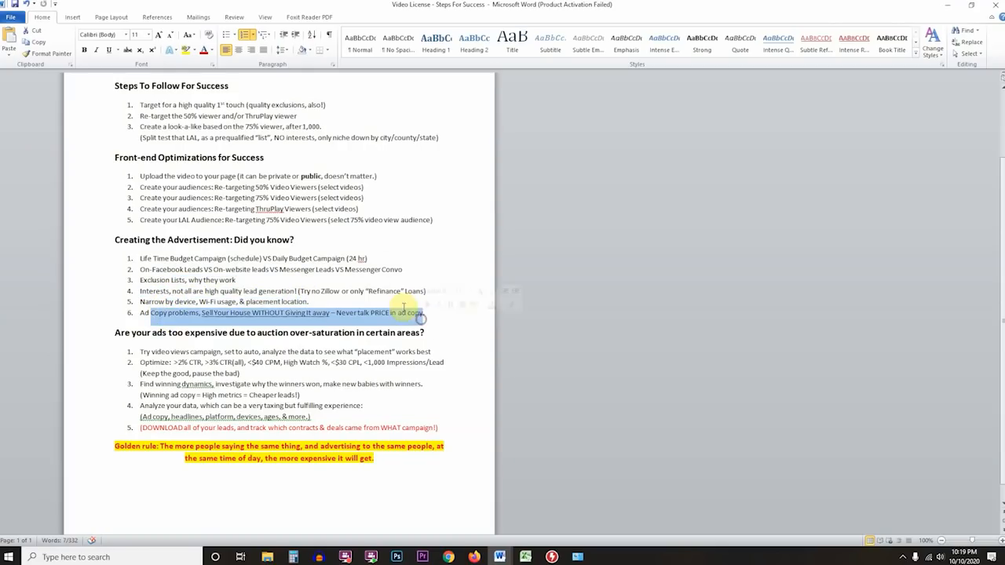
pyautogui.click(162, 269)
pyautogui.moveTo(163, 269); pyautogui.dragTo(410, 272)
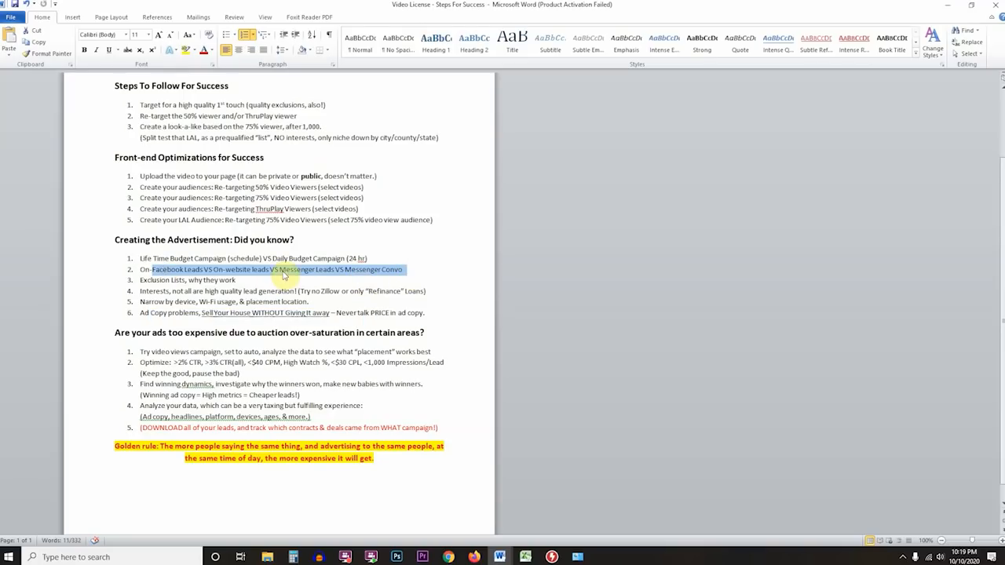
pyautogui.click(345, 296)
# - Check the ad's media and text sections in Ads Manager, and review the "Ad Copy problems" item in the Word notes
pyautogui.hotkey('alt', 'Tab')
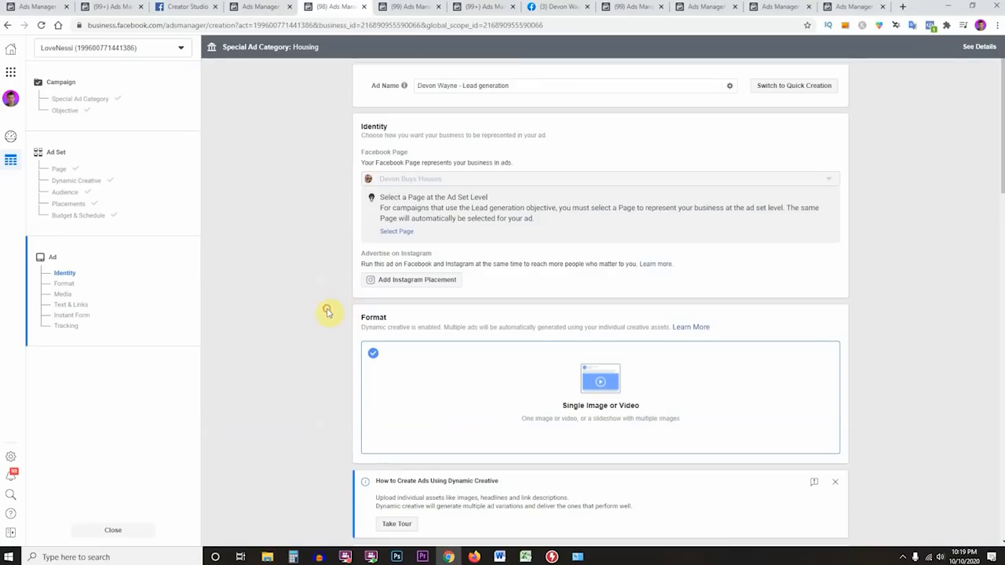
pyautogui.scroll(-4, 330, 306)
pyautogui.hotkey('alt', 'Tab')
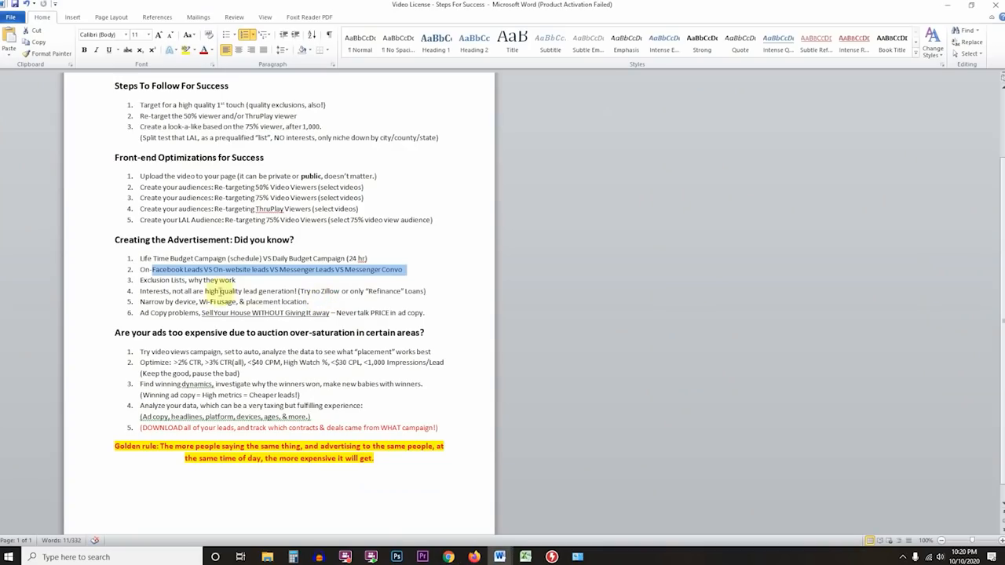
pyautogui.moveTo(145, 314); pyautogui.dragTo(325, 313)
pyautogui.click(281, 313)
pyautogui.moveTo(201, 313); pyautogui.dragTo(447, 313)
pyautogui.click(366, 314)
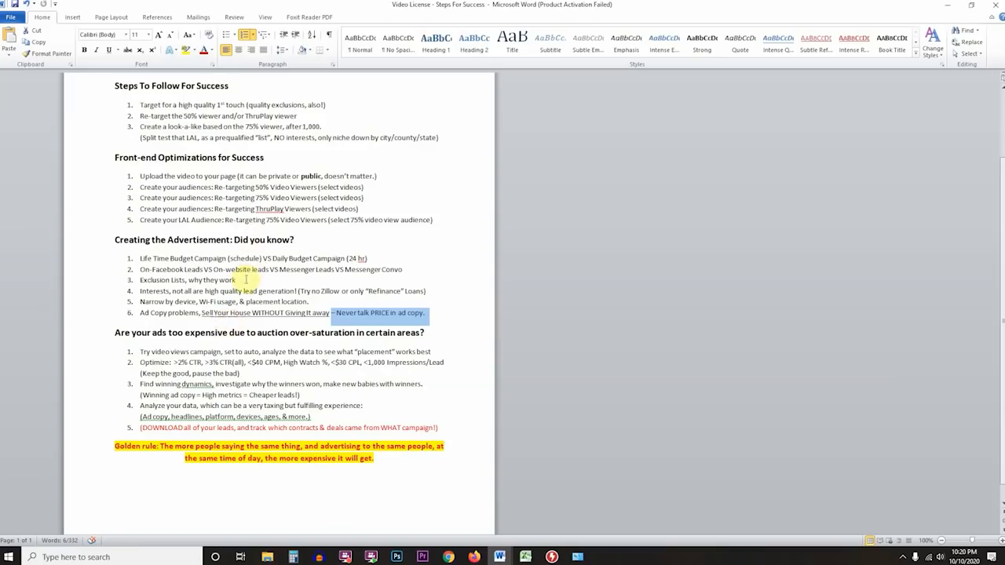
# - Examine the phrase "Sell Your House WITHOUT Giving It away" in the ad copy item, marking the word "WITHOUT"
pyautogui.click(202, 315)
pyautogui.moveTo(201, 315); pyautogui.dragTo(330, 319)
pyautogui.click(229, 315)
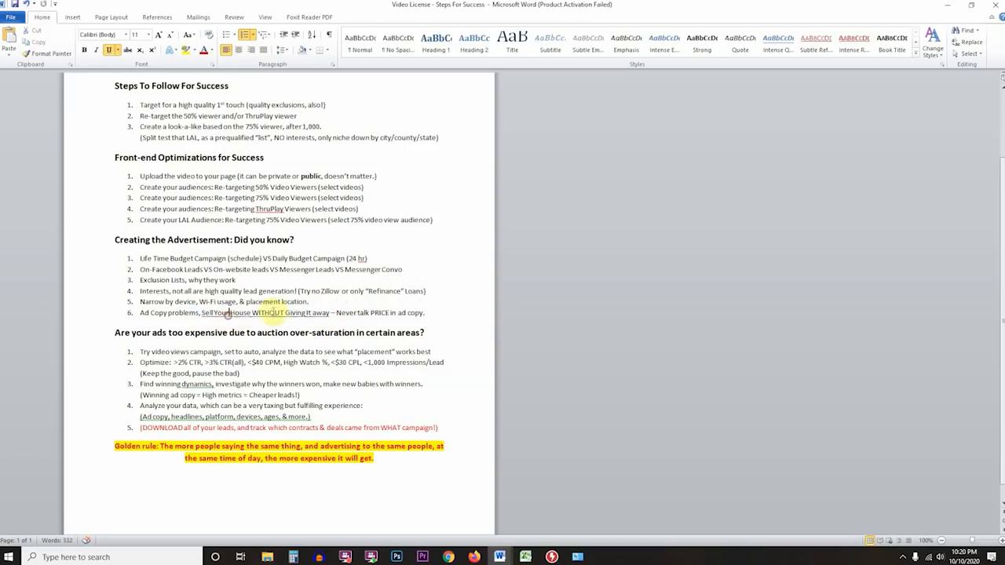
pyautogui.click(251, 314)
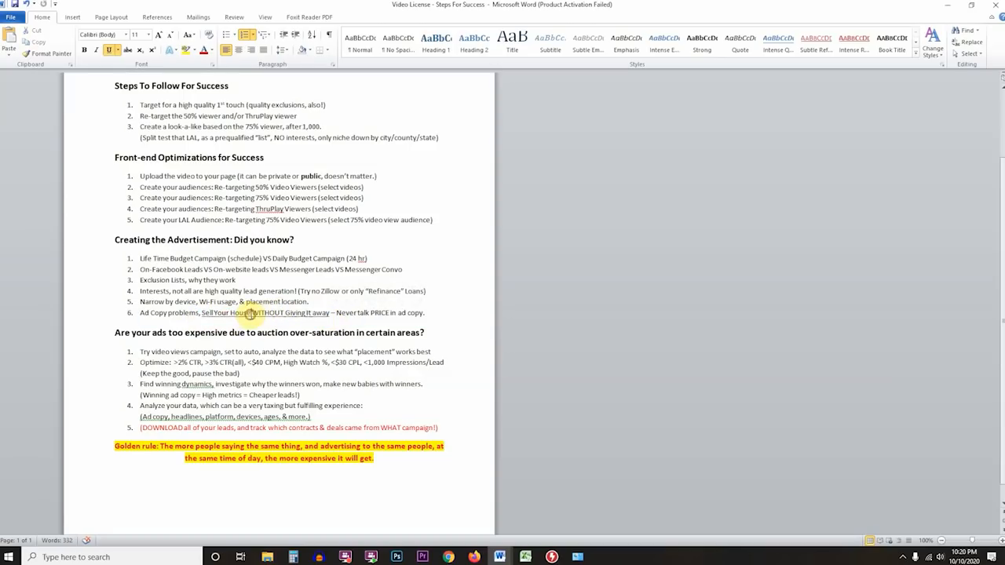
pyautogui.doubleClick(253, 314)
pyautogui.moveTo(251, 314); pyautogui.dragTo(284, 315)
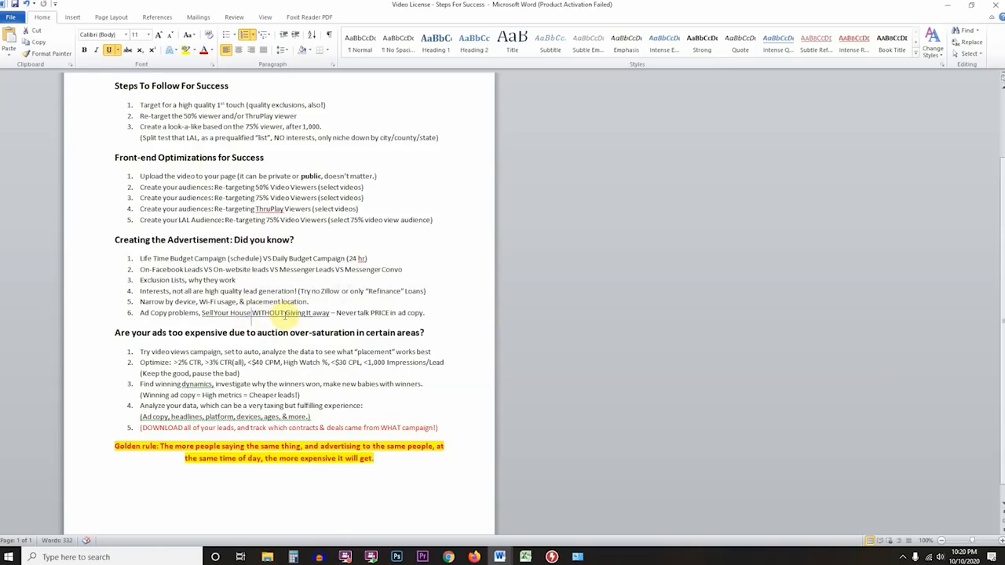
# - Try adding "Quickly" after "Sell Your House" in the ad copy item
pyautogui.click(253, 314)
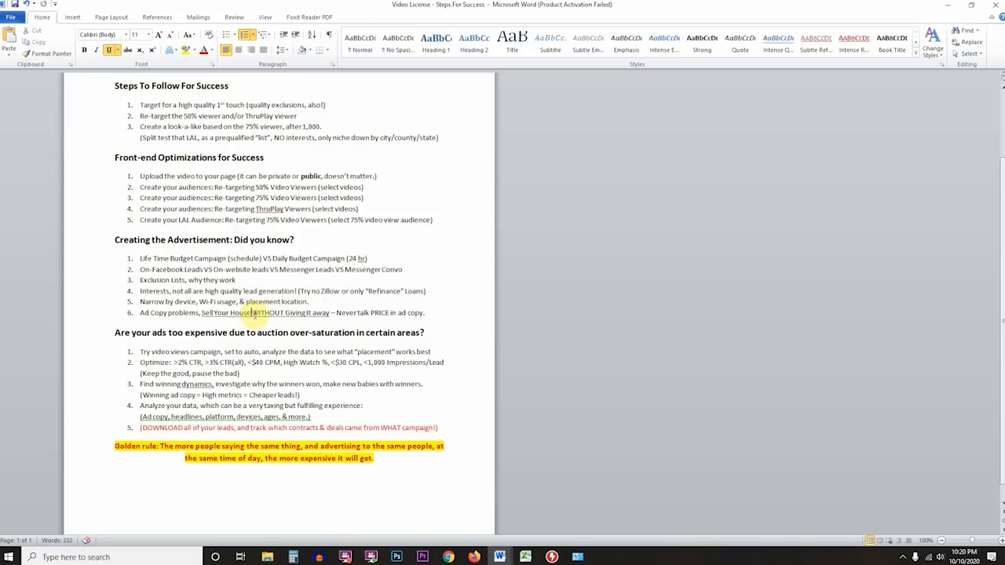
pyautogui.write('Quickly')
pyautogui.press('BackSpace')
pyautogui.hotkey('ctrl', 'BackSpace')
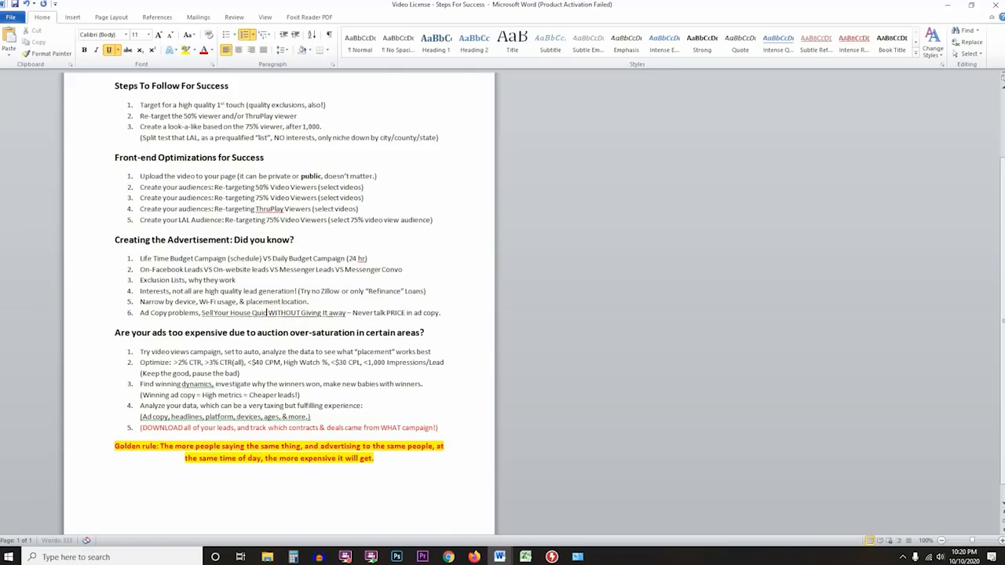
# - Highlight "WITHOUT Giving It away" and the full "Sell Your House" phrase to review the ad copy wording
pyautogui.moveTo(252, 312); pyautogui.dragTo(326, 312)
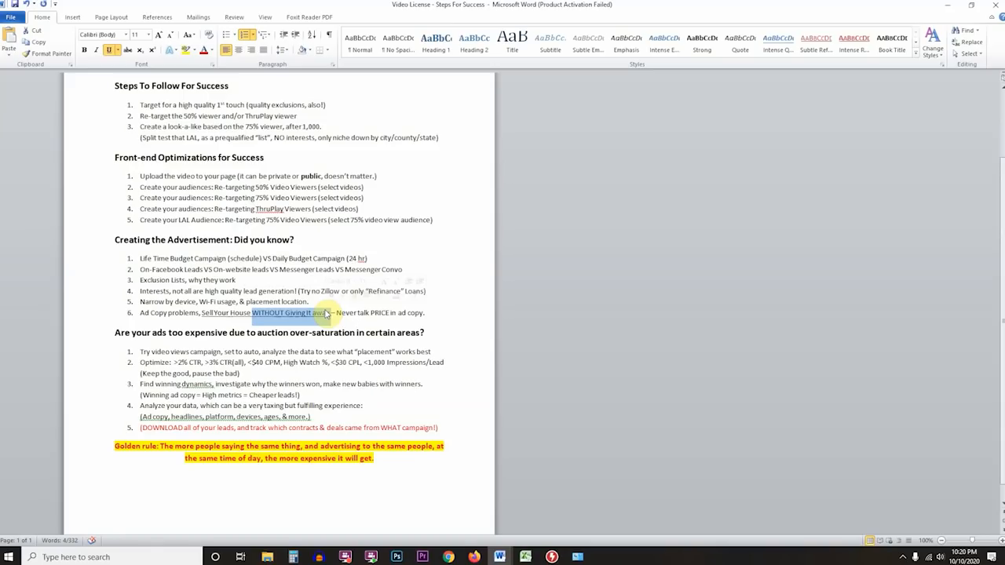
pyautogui.moveTo(326, 312); pyautogui.dragTo(333, 313)
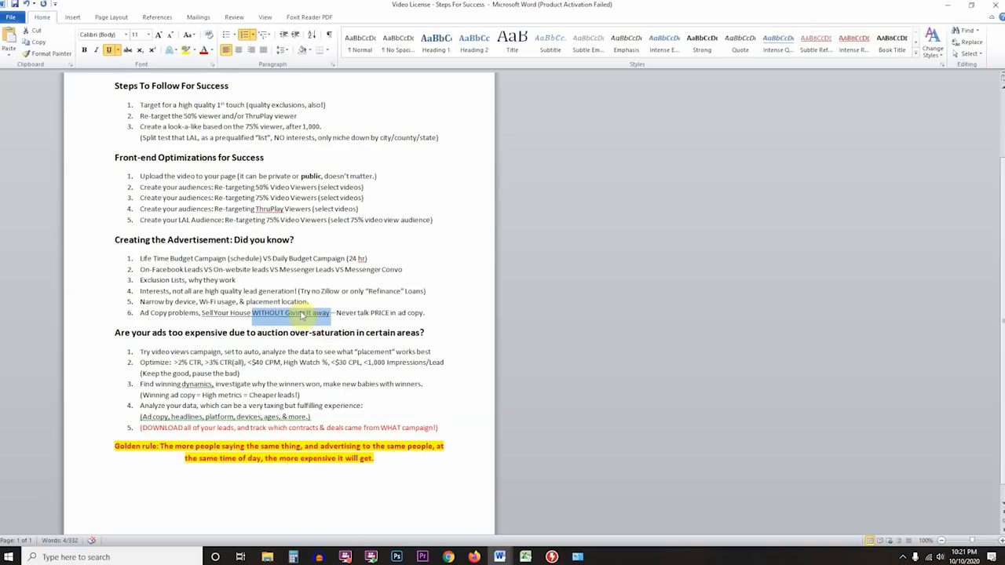
pyautogui.moveTo(252, 313); pyautogui.dragTo(320, 317)
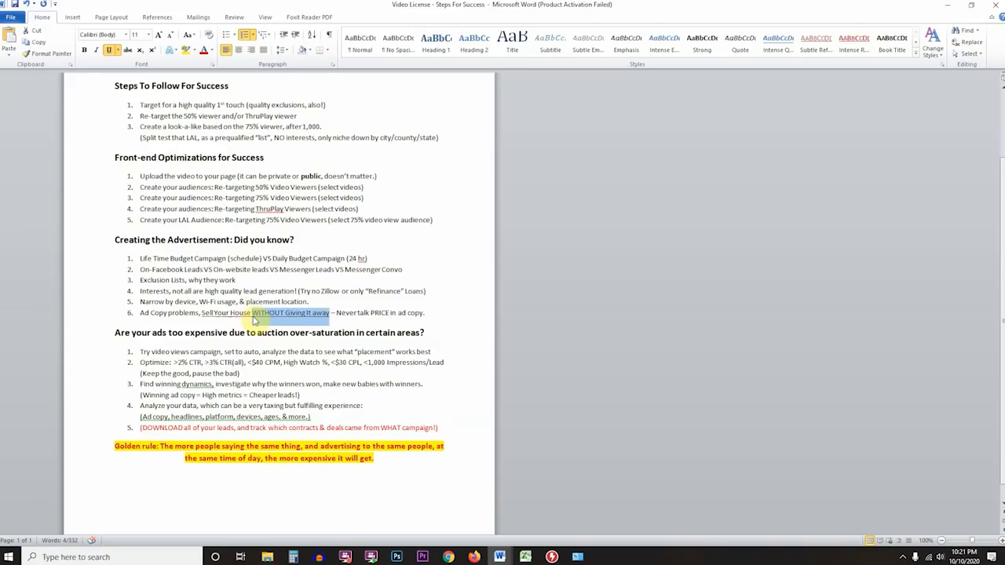
pyautogui.moveTo(201, 313); pyautogui.dragTo(331, 312)
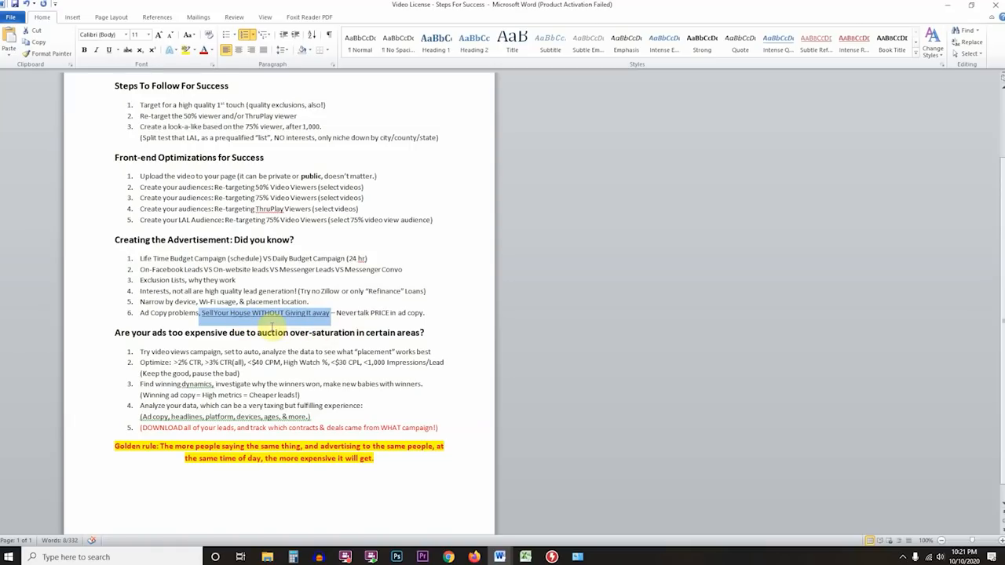
# - Glance at the ad's text fields in Ads Manager, and review the over-saturation tips and lead type comparison in the Word notes
pyautogui.hotkey('alt', 'Tab')
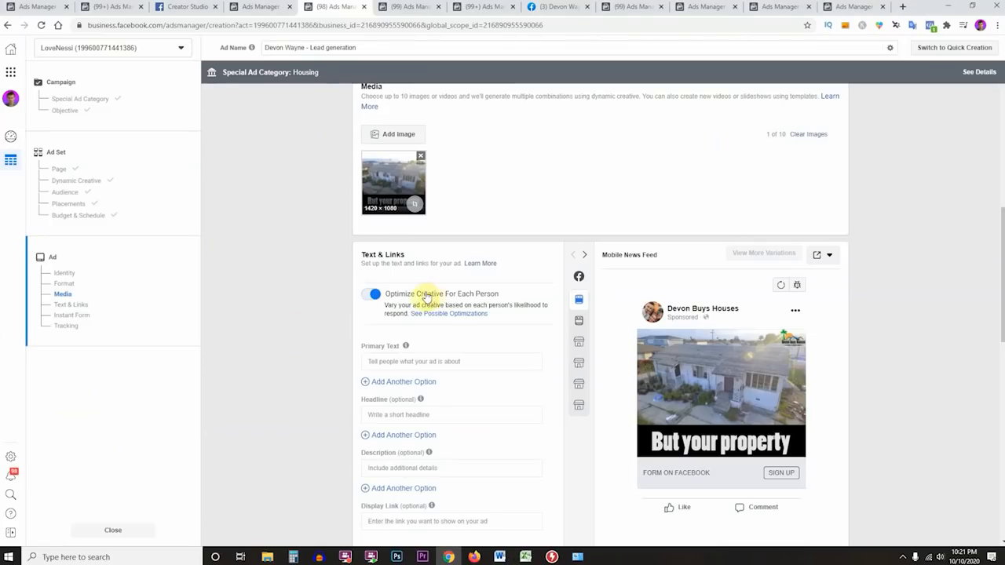
pyautogui.hotkey('alt', 'Tab')
pyautogui.moveTo(142, 351); pyautogui.dragTo(368, 360)
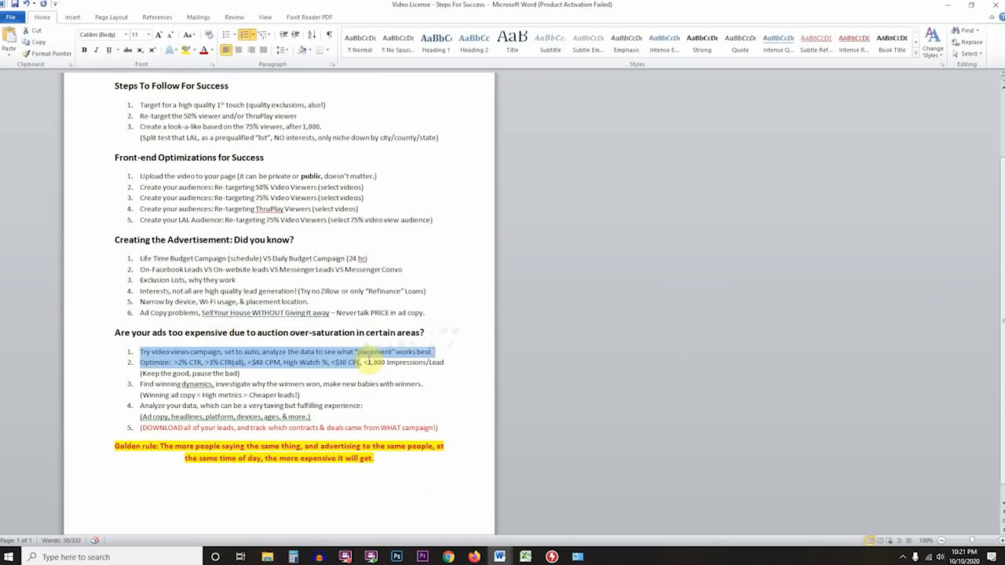
pyautogui.moveTo(204, 269); pyautogui.dragTo(432, 269)
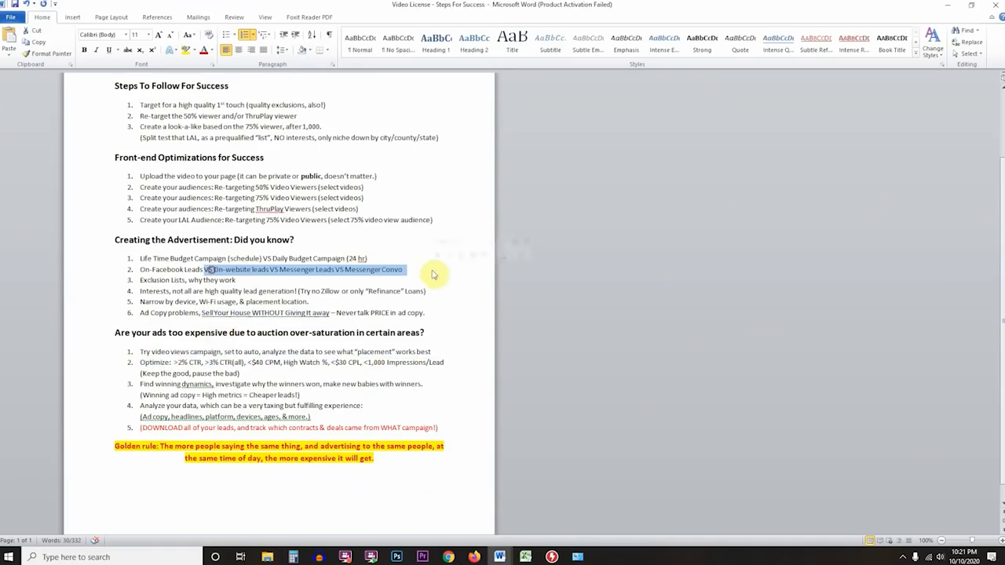
# - Switch to the Photo Ads - Drescher Trio ad in Ads Manager and review the headline and intro text in its form preview
pyautogui.hotkey('alt', 'Tab')
pyautogui.click(423, 8)
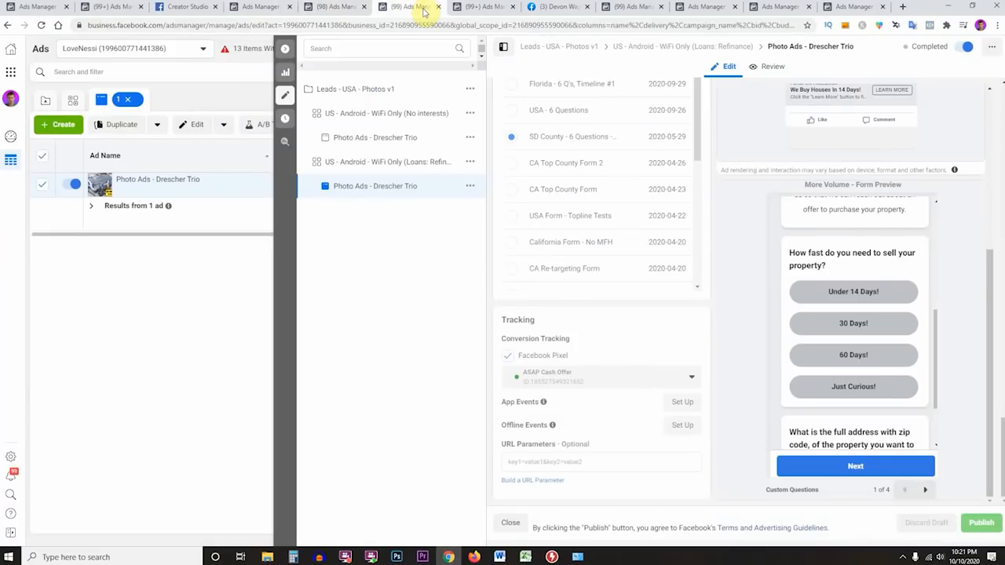
pyautogui.scroll(1, 790, 308)
pyautogui.scroll(5, 789, 308)
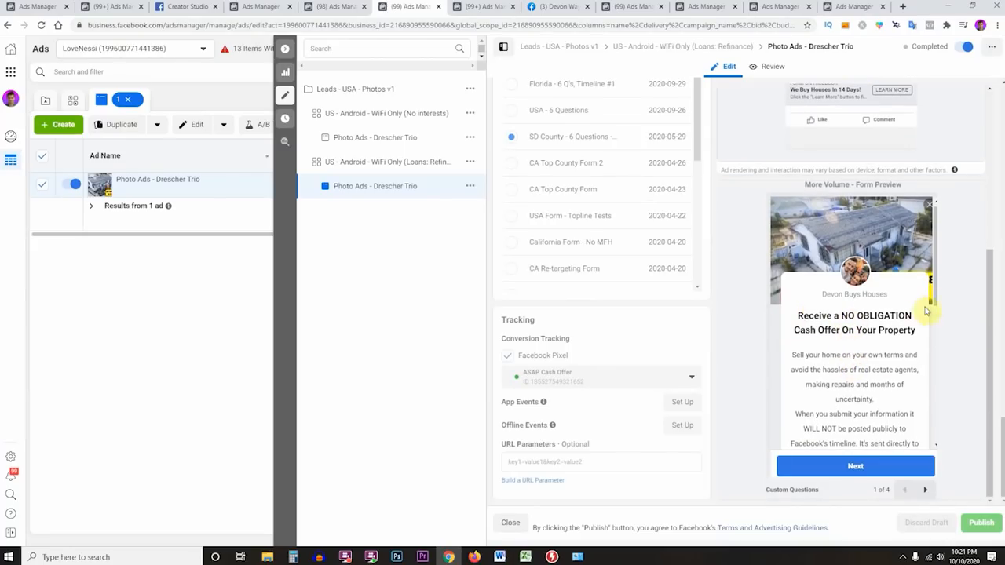
pyautogui.scroll(-2, 934, 310)
pyautogui.moveTo(793, 288); pyautogui.dragTo(916, 398)
pyautogui.click(862, 346)
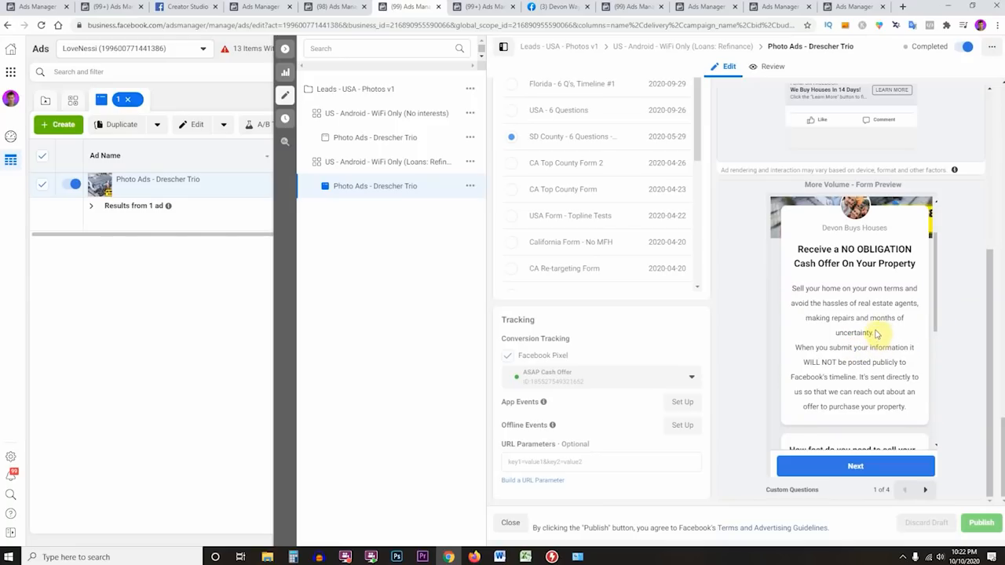
pyautogui.moveTo(793, 288); pyautogui.dragTo(931, 420)
pyautogui.moveTo(809, 249); pyautogui.dragTo(916, 267)
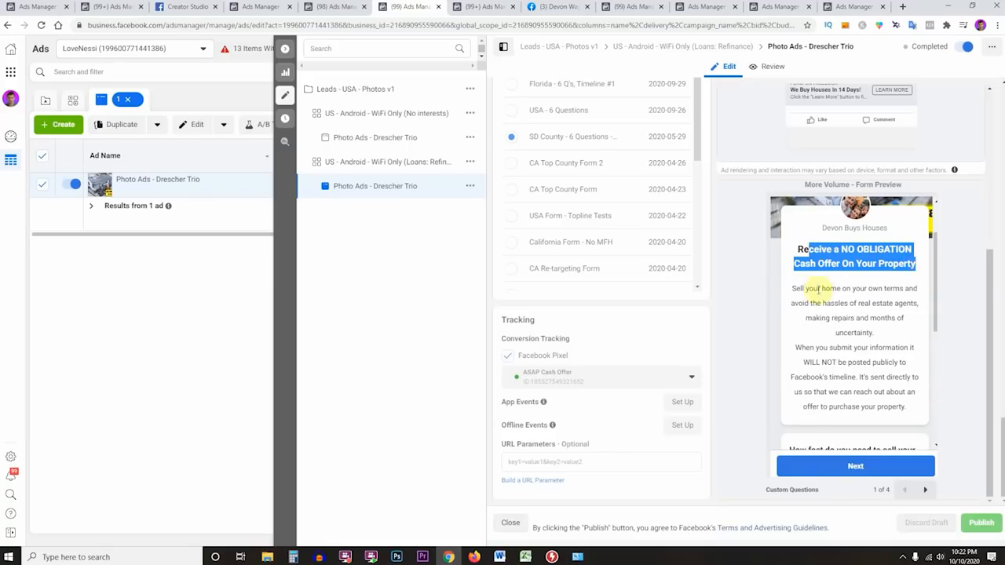
pyautogui.moveTo(791, 288); pyautogui.dragTo(923, 430)
# - Examine the form preview from the intro down to the question "How fast do you need to sell your property?" and its answer options
pyautogui.moveTo(936, 322); pyautogui.dragTo(935, 388)
pyautogui.click(915, 308)
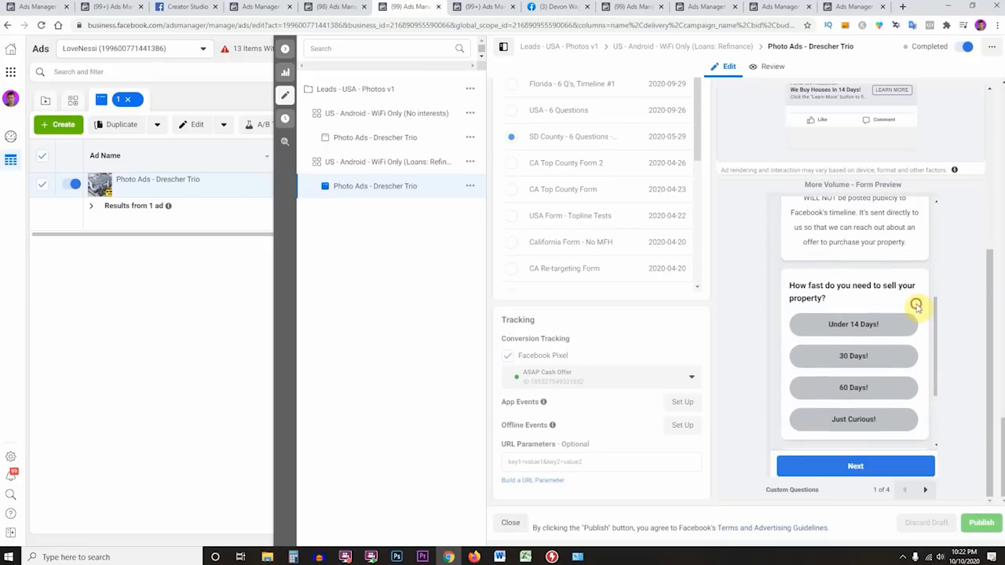
pyautogui.moveTo(935, 302); pyautogui.dragTo(935, 208)
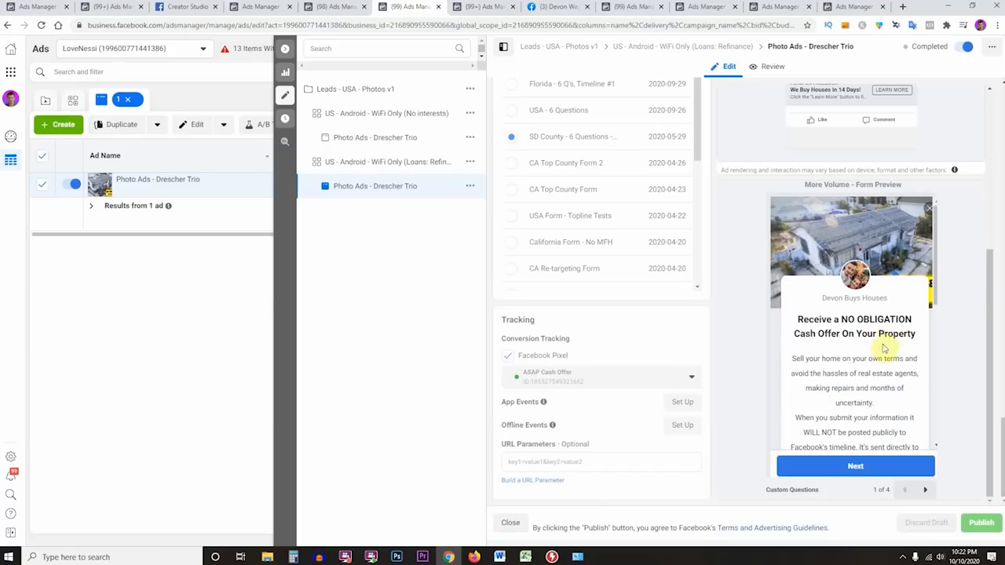
pyautogui.moveTo(936, 246); pyautogui.dragTo(936, 280)
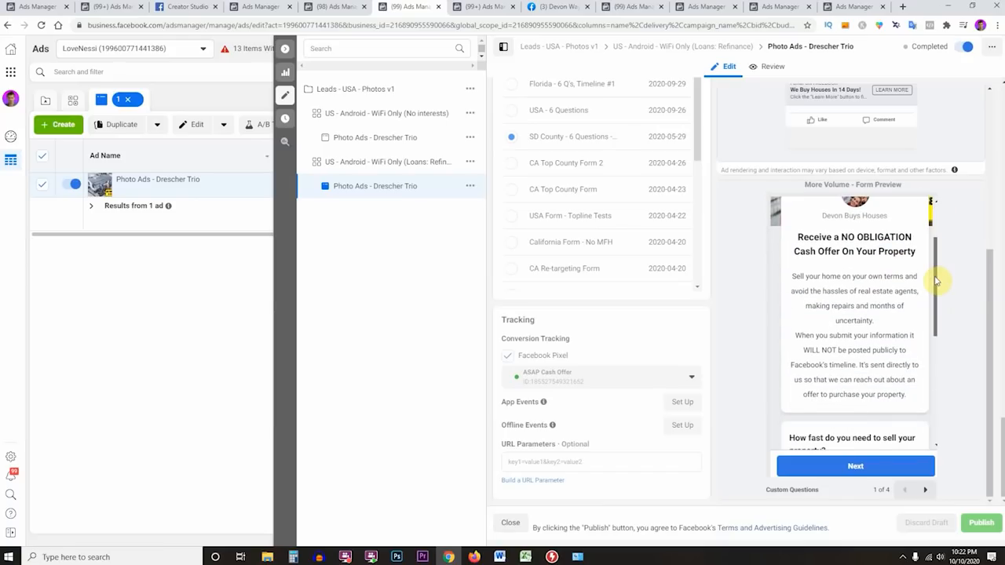
pyautogui.moveTo(936, 280); pyautogui.dragTo(936, 288)
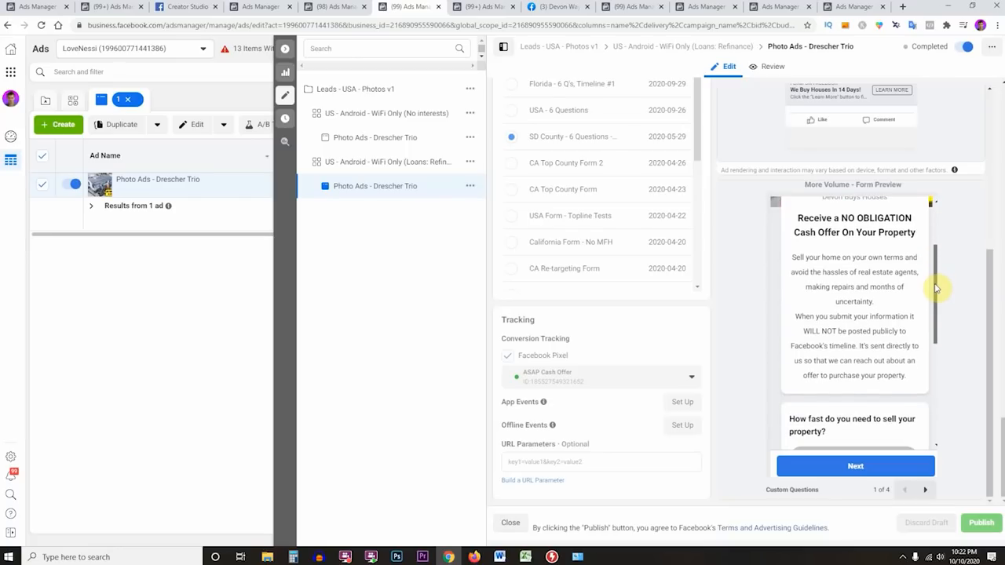
pyautogui.moveTo(937, 289); pyautogui.dragTo(937, 324)
pyautogui.click(877, 292)
pyautogui.click(946, 311)
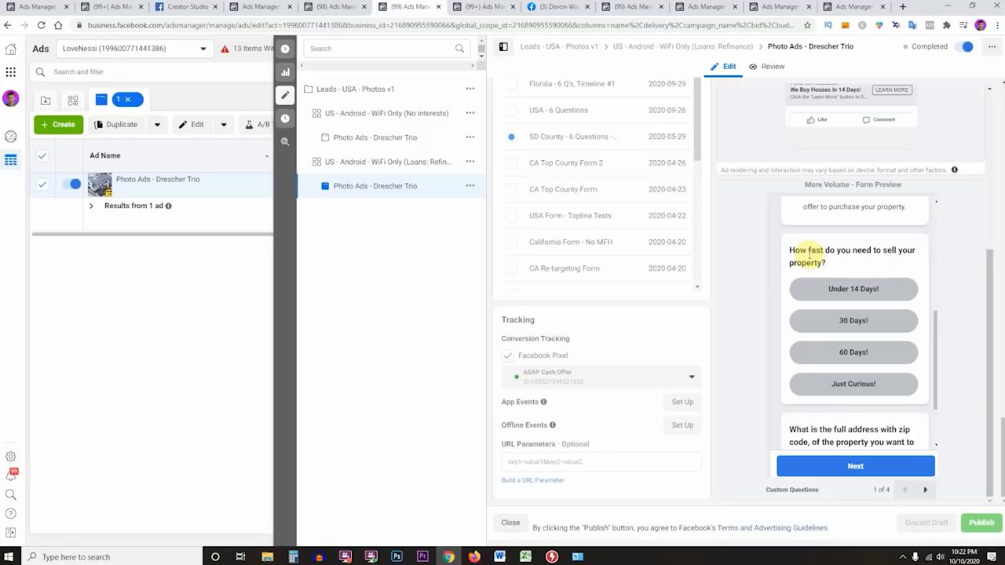
# - Highlight the question "How fast do you need to sell your property?" in the form preview and review its answer options
pyautogui.moveTo(795, 250); pyautogui.dragTo(861, 293)
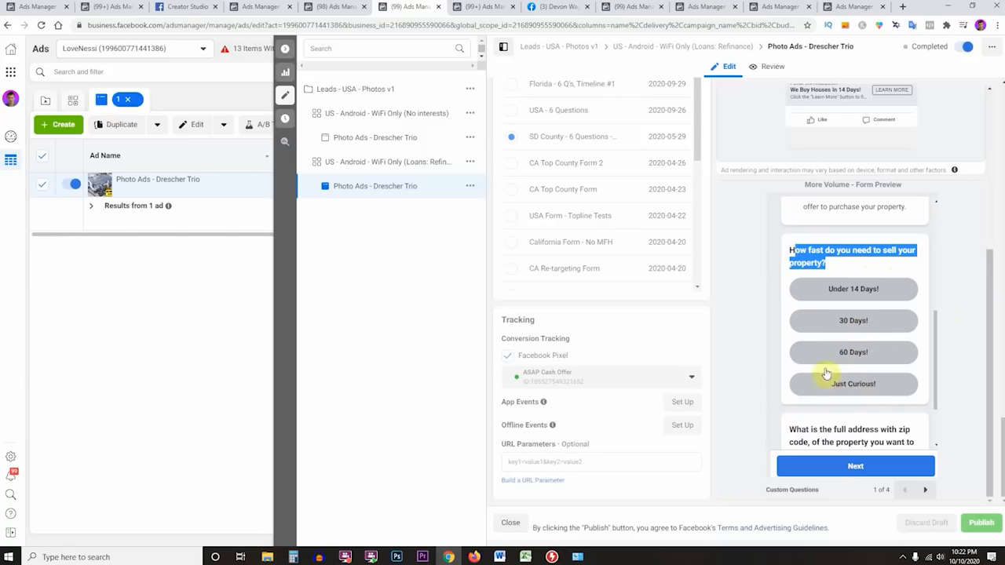
pyautogui.click(768, 373)
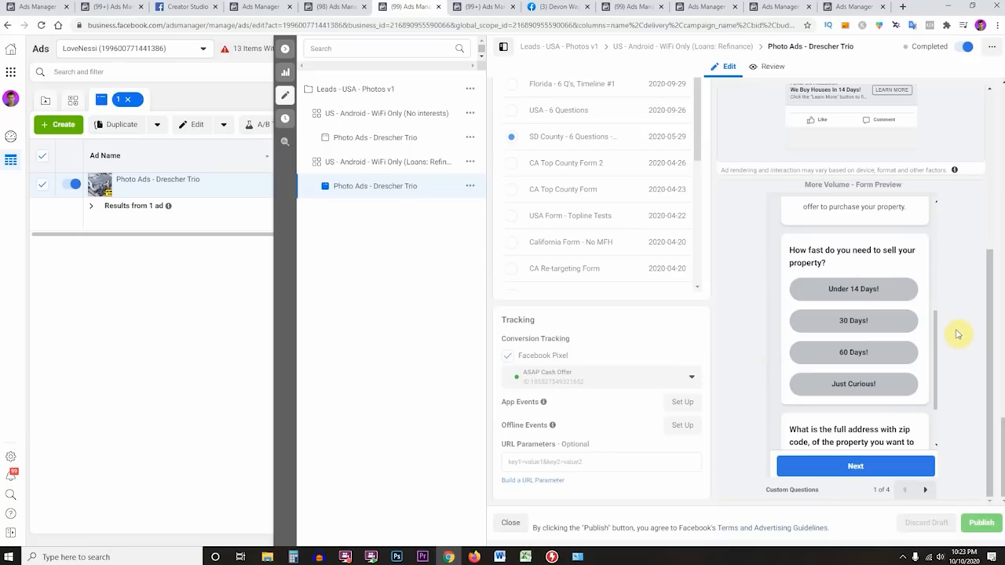
pyautogui.moveTo(937, 330); pyautogui.dragTo(937, 324)
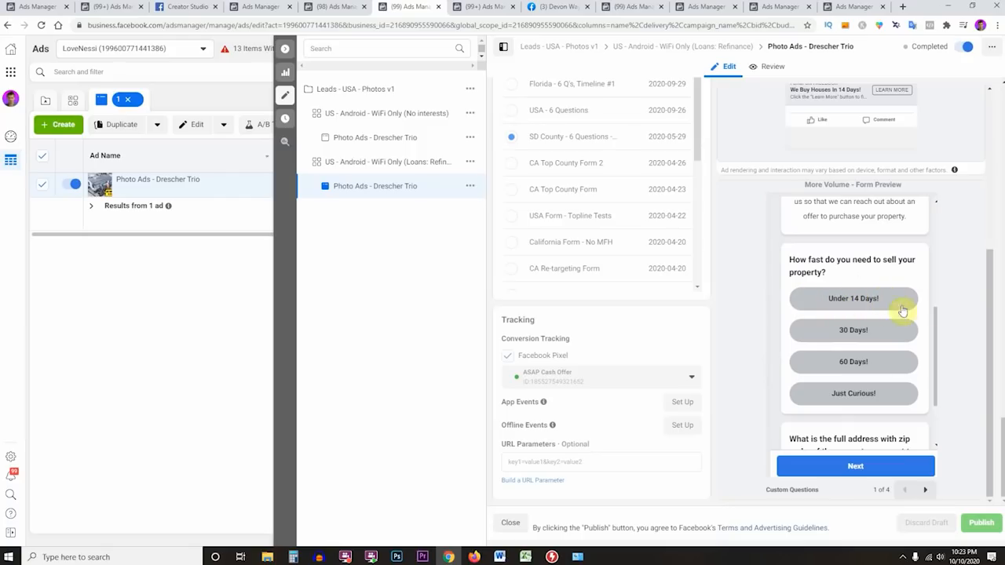
pyautogui.moveTo(935, 325); pyautogui.dragTo(937, 317)
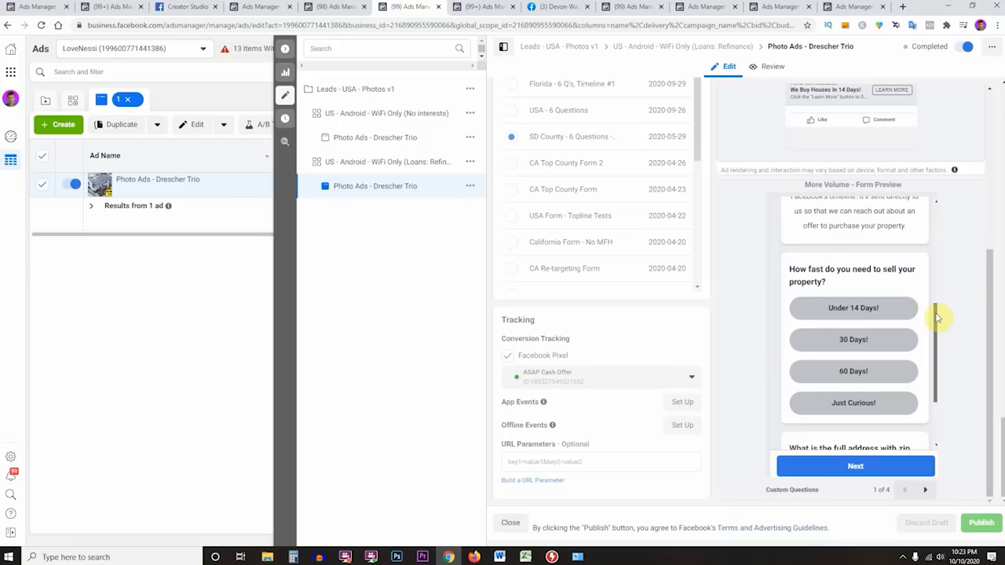
pyautogui.moveTo(937, 317); pyautogui.dragTo(931, 318)
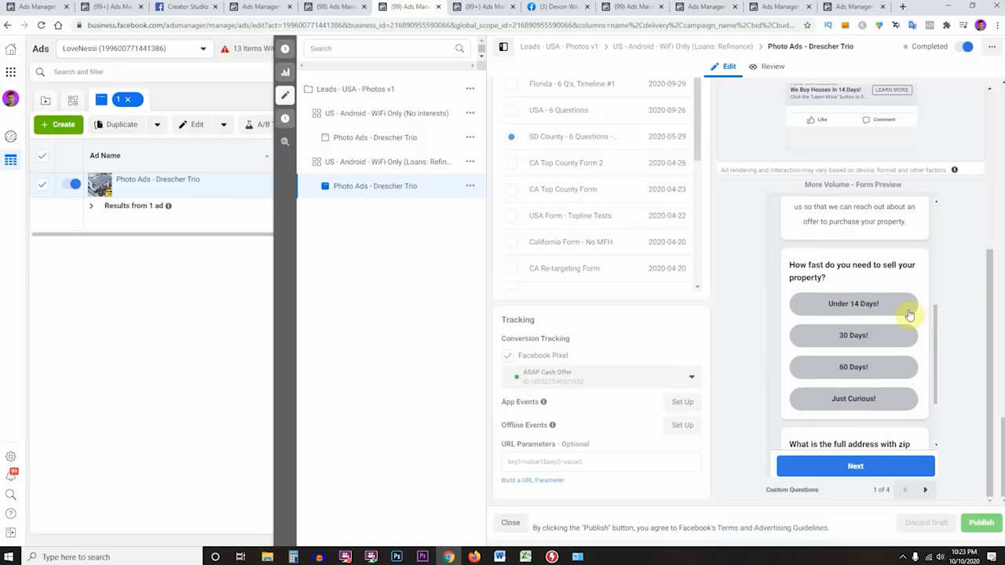
# - Review the form preview's question asking for the full property address with zip code, highlighting its wording
pyautogui.moveTo(934, 313); pyautogui.dragTo(935, 373)
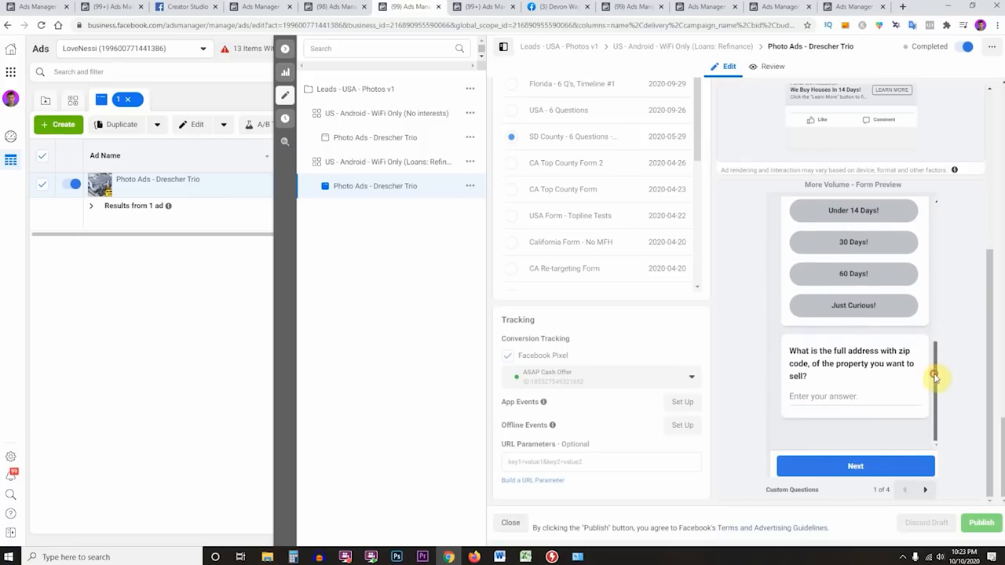
pyautogui.moveTo(794, 351); pyautogui.dragTo(892, 353)
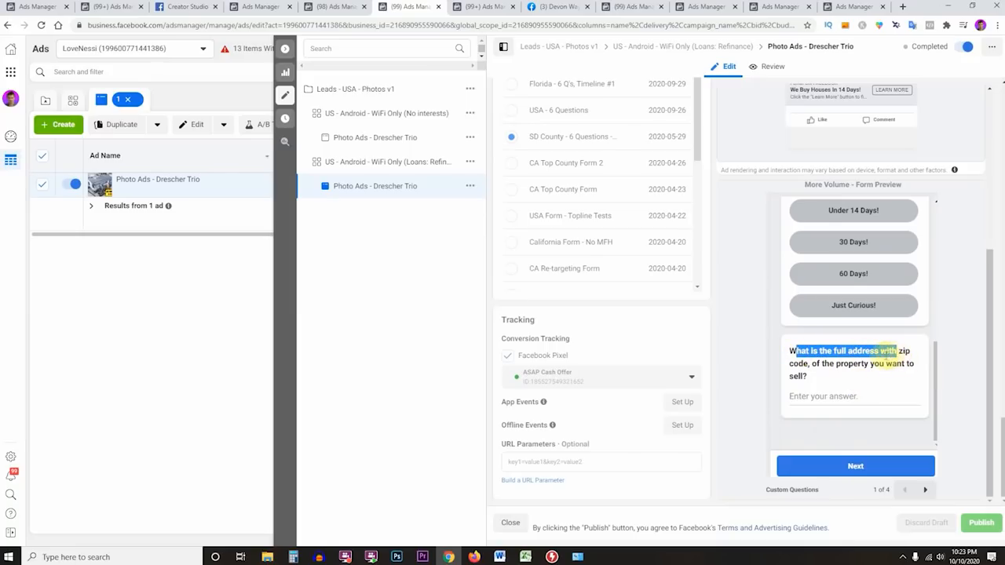
pyautogui.moveTo(812, 364); pyautogui.dragTo(830, 397)
pyautogui.click(830, 396)
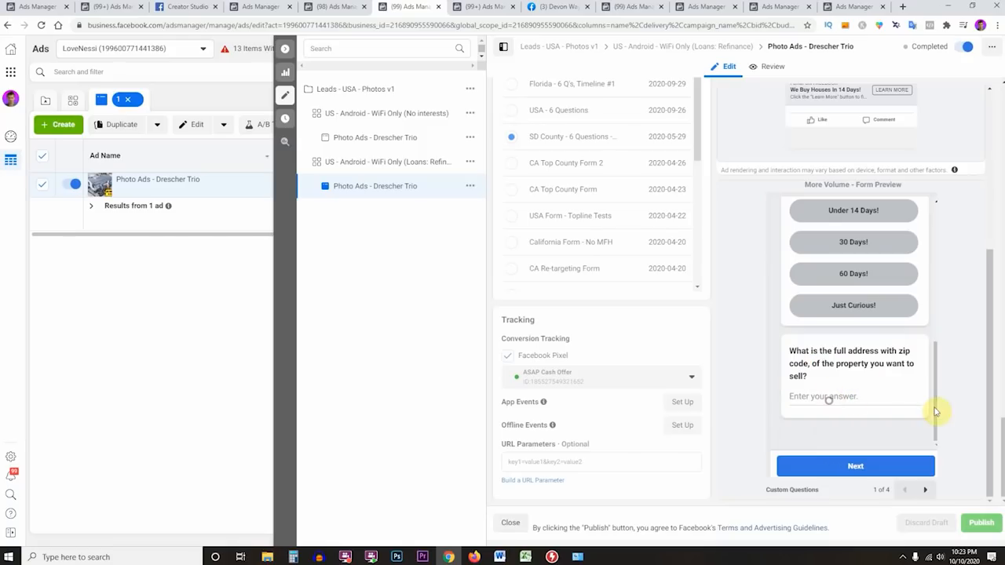
# - Step through the form preview's contact information and privacy policy pages to the closing message for leads
pyautogui.click(925, 489)
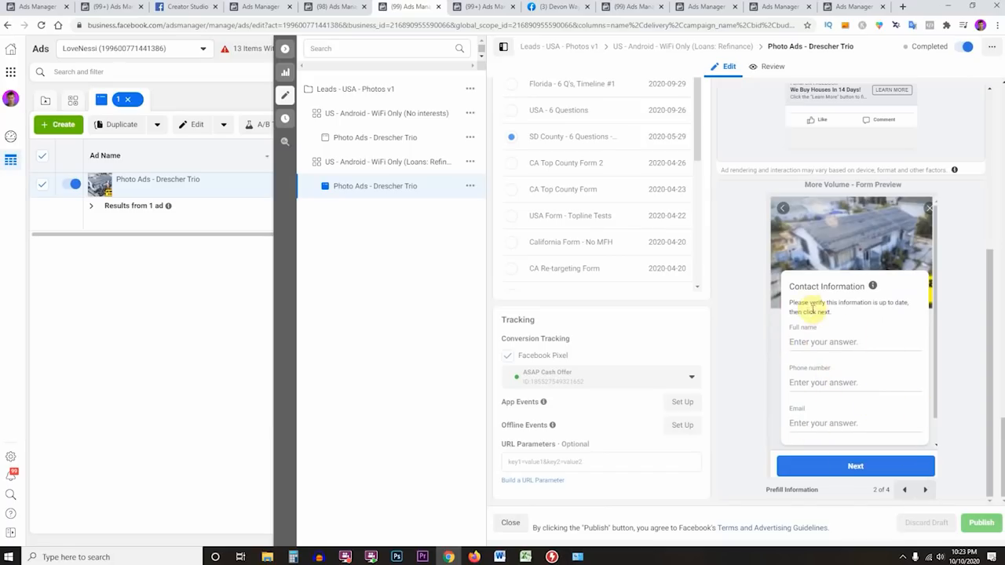
pyautogui.moveTo(794, 303); pyautogui.dragTo(829, 312)
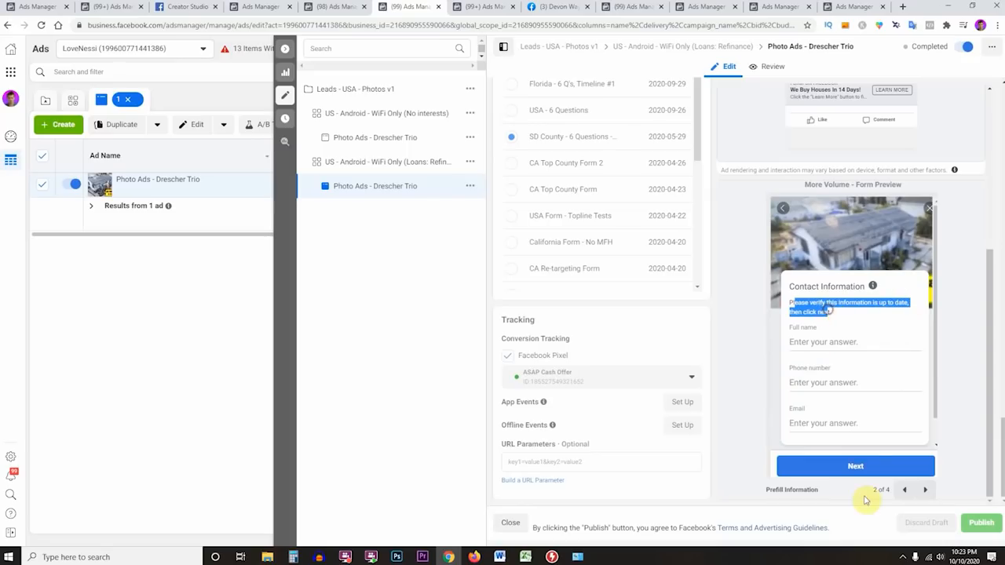
pyautogui.click(925, 489)
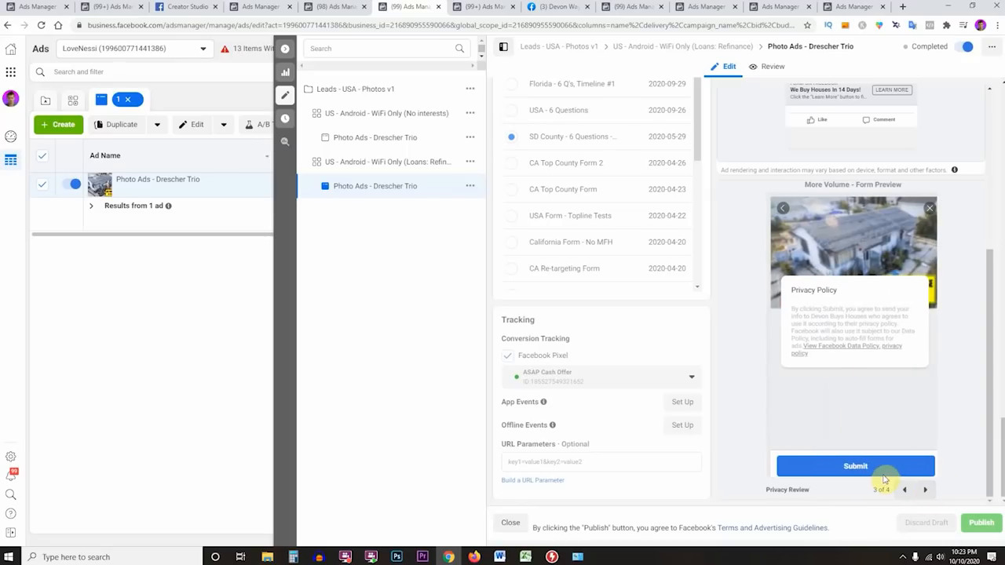
pyautogui.click(925, 489)
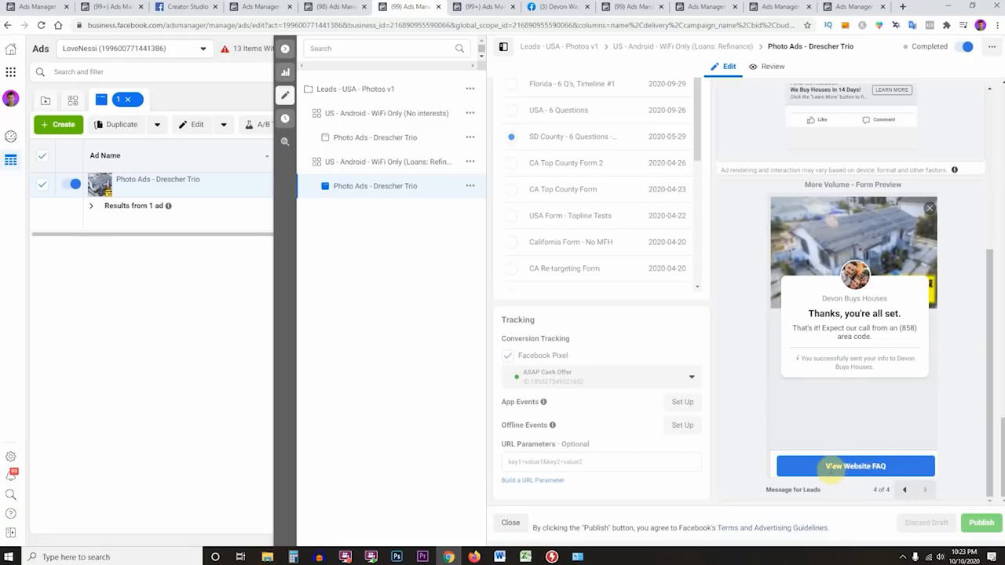
# - Highlight the sentence on the thank-you page telling leads which area code to expect the call from
pyautogui.moveTo(866, 328); pyautogui.dragTo(918, 329)
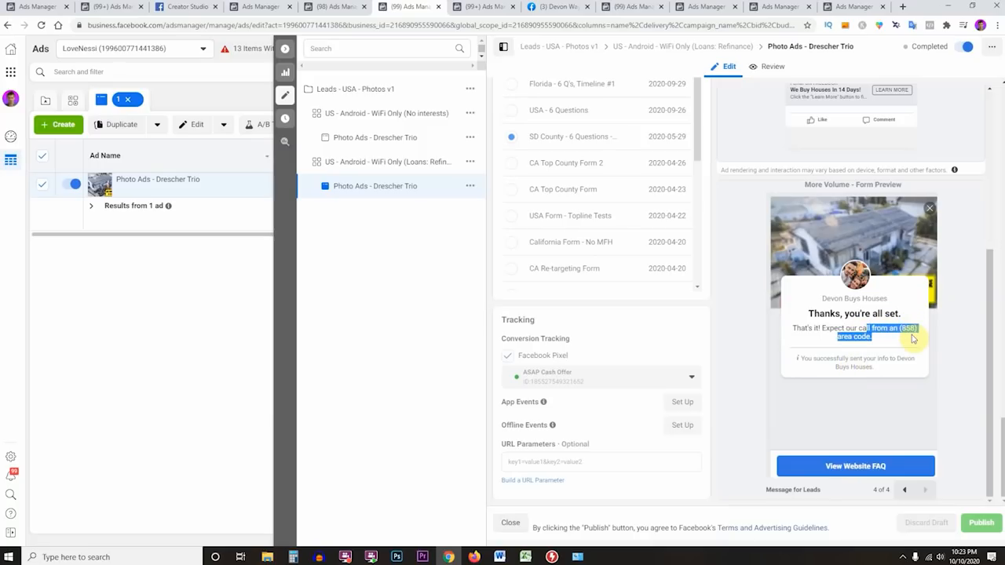
pyautogui.click(901, 337)
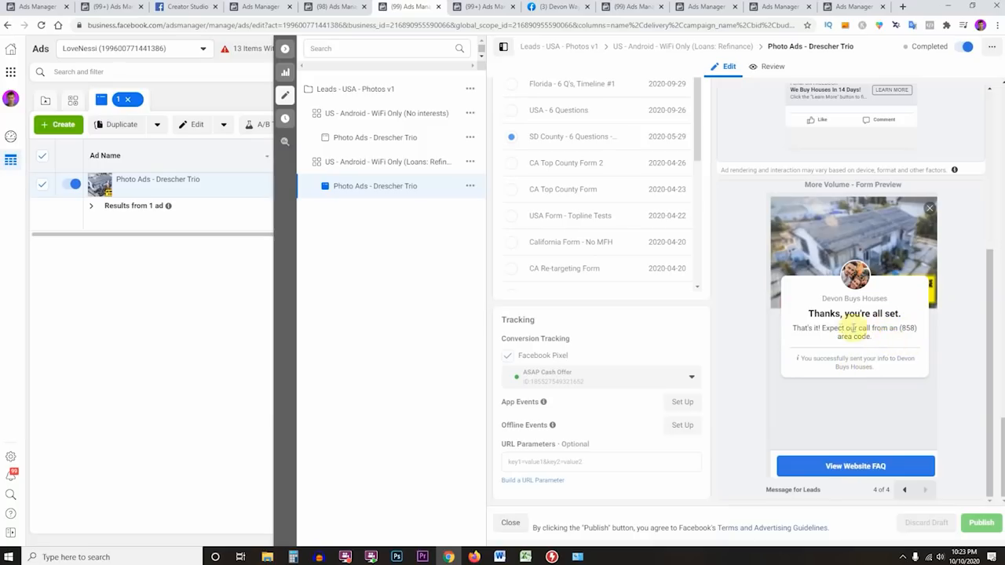
pyautogui.moveTo(821, 328); pyautogui.dragTo(881, 350)
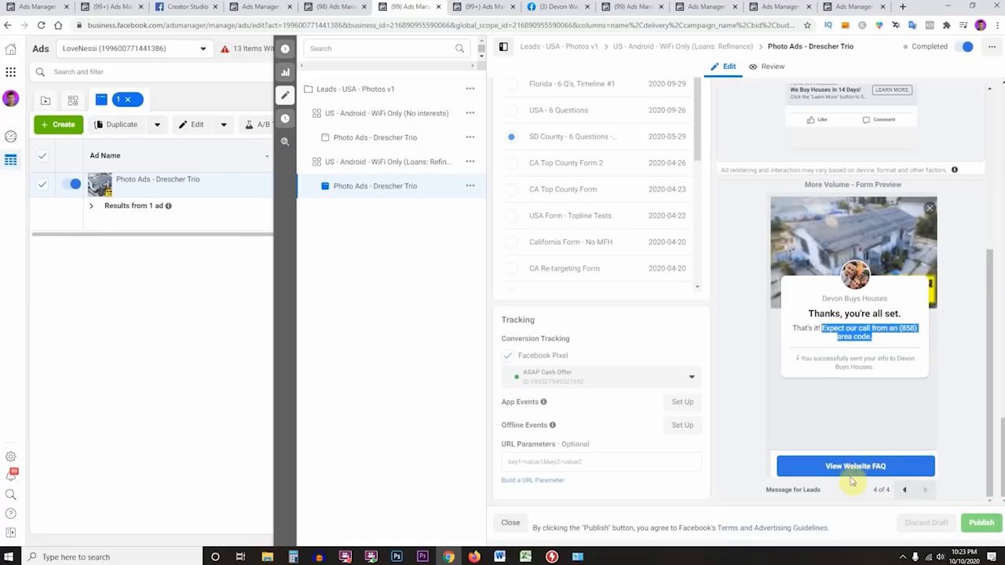
# - Switch to the msg test ad and review its Messenger template from the completion and disqualification messages back to the intro
pyautogui.click(471, 7)
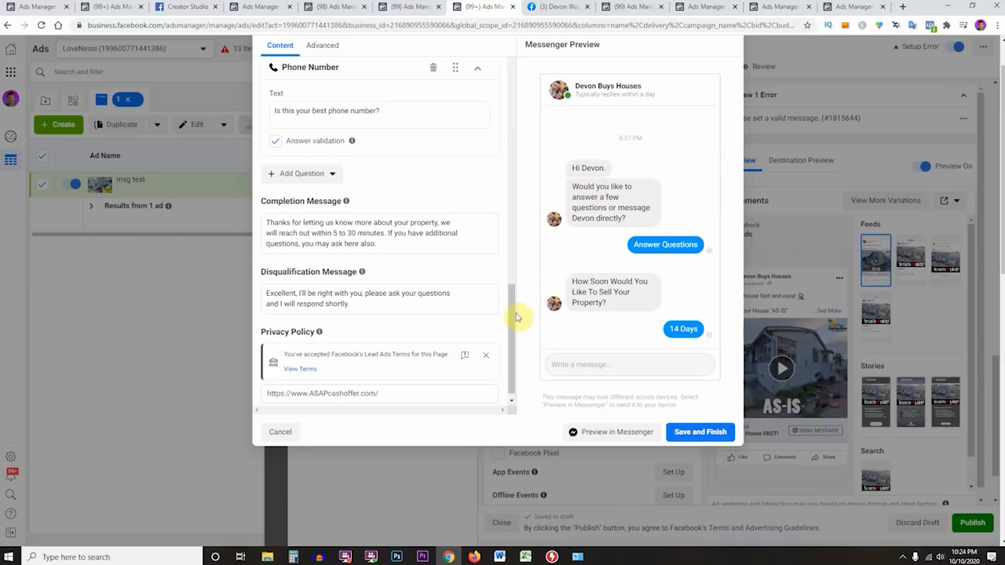
pyautogui.scroll(1, 514, 314)
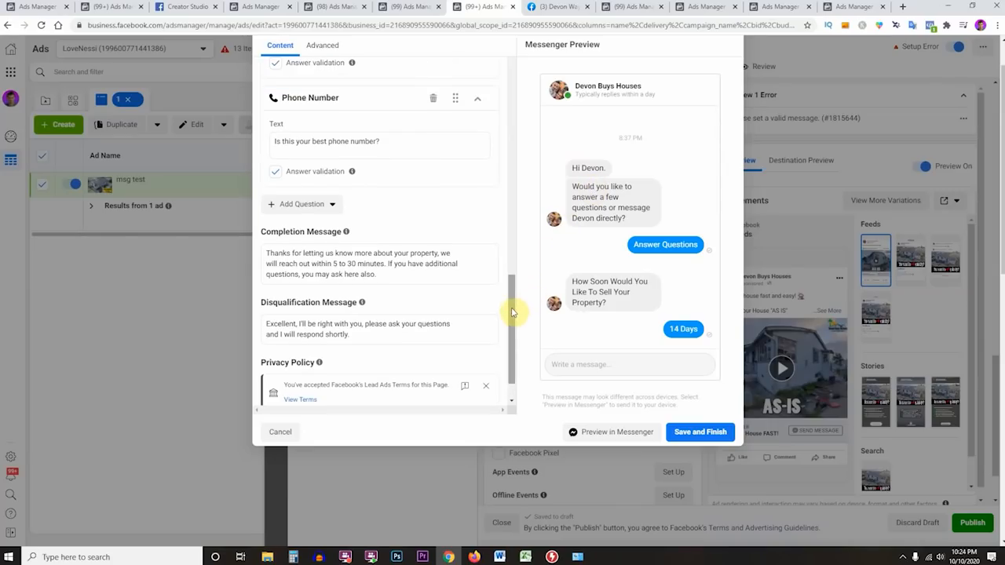
pyautogui.scroll(2, 510, 284)
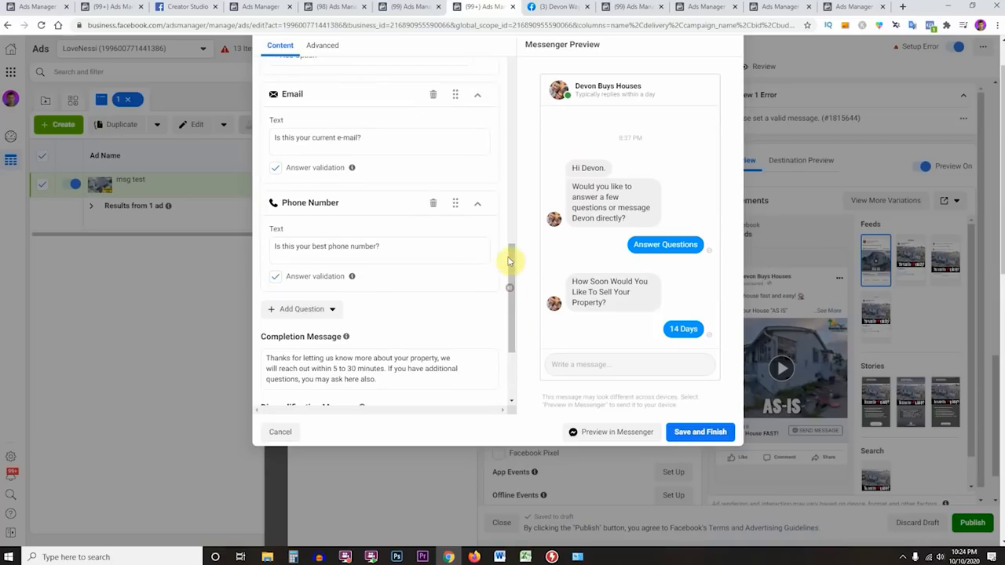
pyautogui.scroll(2, 511, 260)
pyautogui.moveTo(507, 212); pyautogui.dragTo(509, 55)
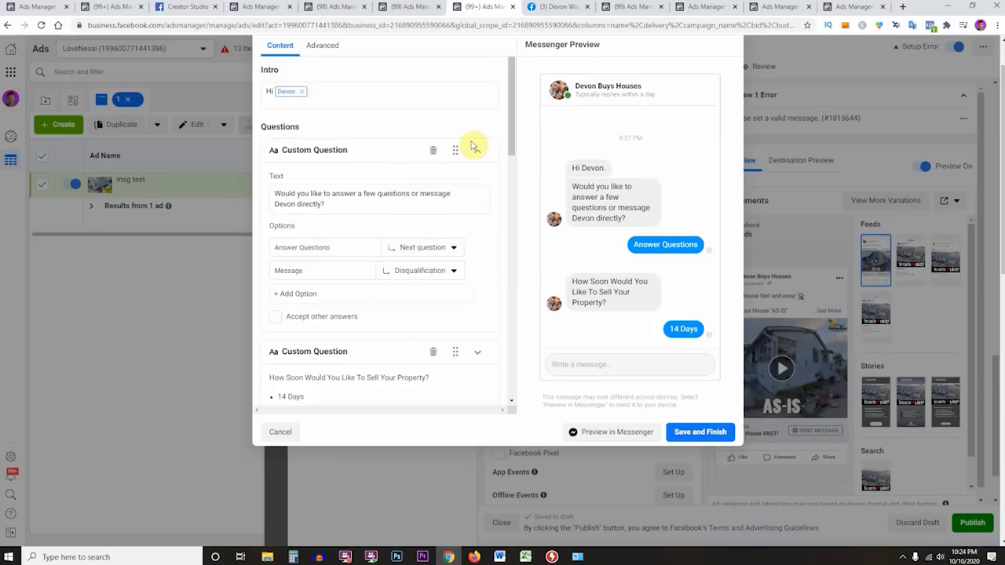
# - On the Facebook profile page, close the unrelated chat, choose Message in the Devon Buys Houses chat and send "fdghdsfghdfas"
pyautogui.click(540, 5)
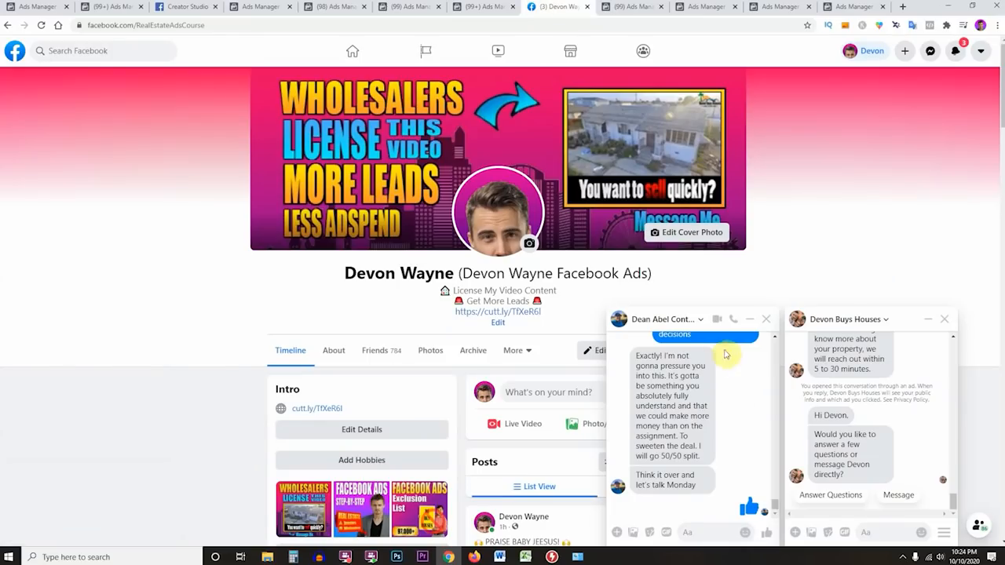
pyautogui.click(766, 319)
pyautogui.scroll(2, 870, 466)
pyautogui.scroll(-2, 864, 466)
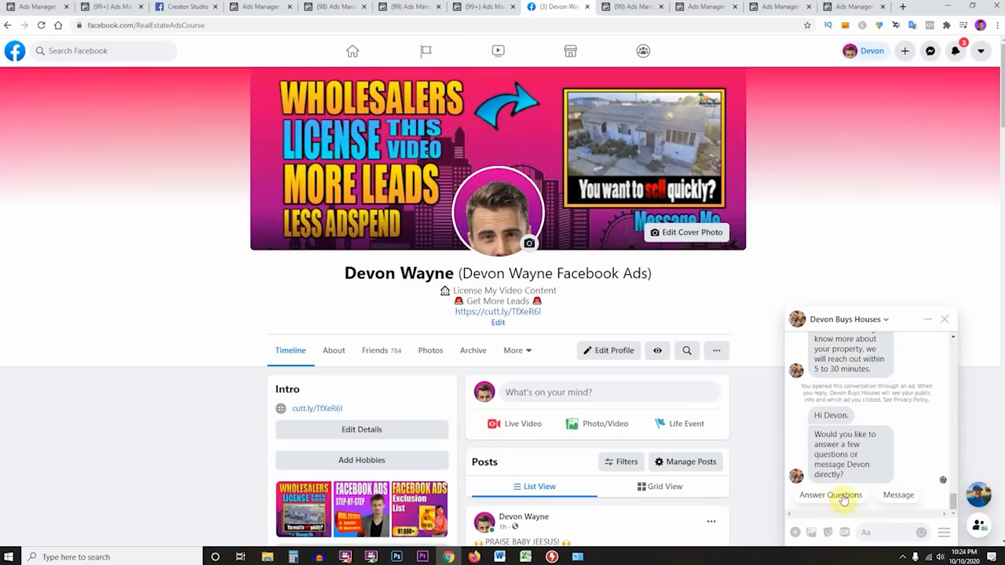
pyautogui.click(900, 496)
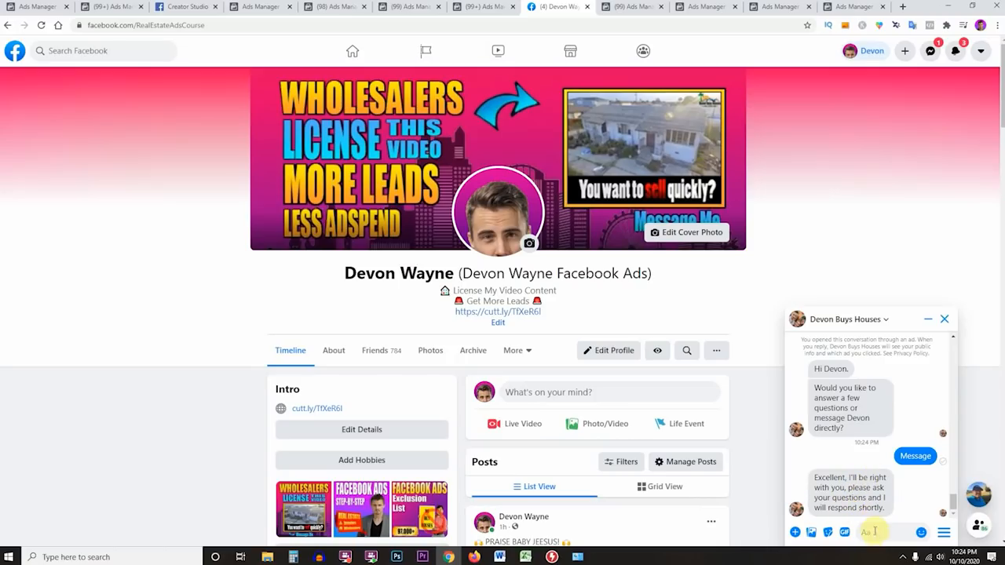
pyautogui.write('fdghdsfghdfas')
pyautogui.press('Return')
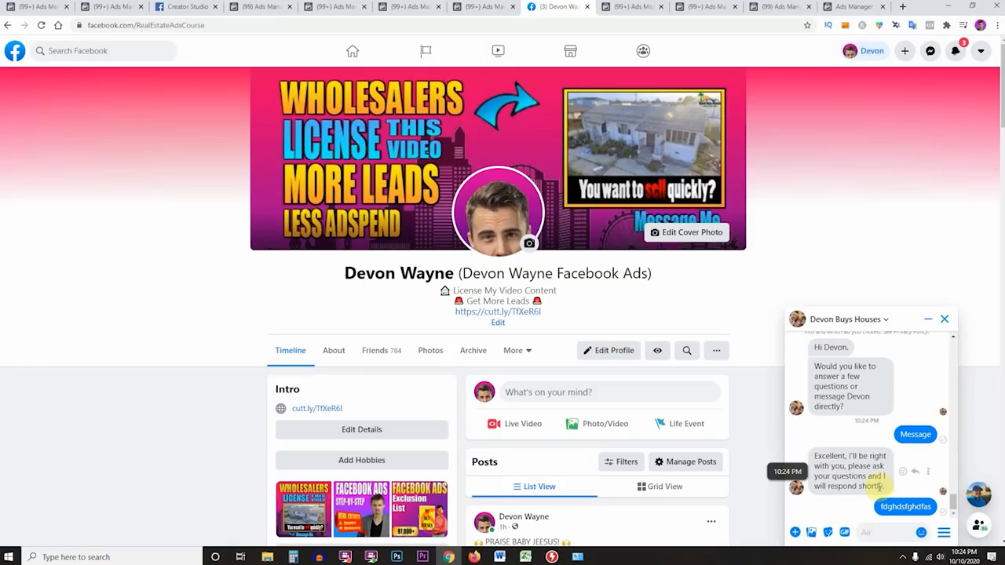
# - Send a fresh Messenger preview of the template from Ads Manager and choose Answer Questions in the Facebook chat
pyautogui.click(479, 10)
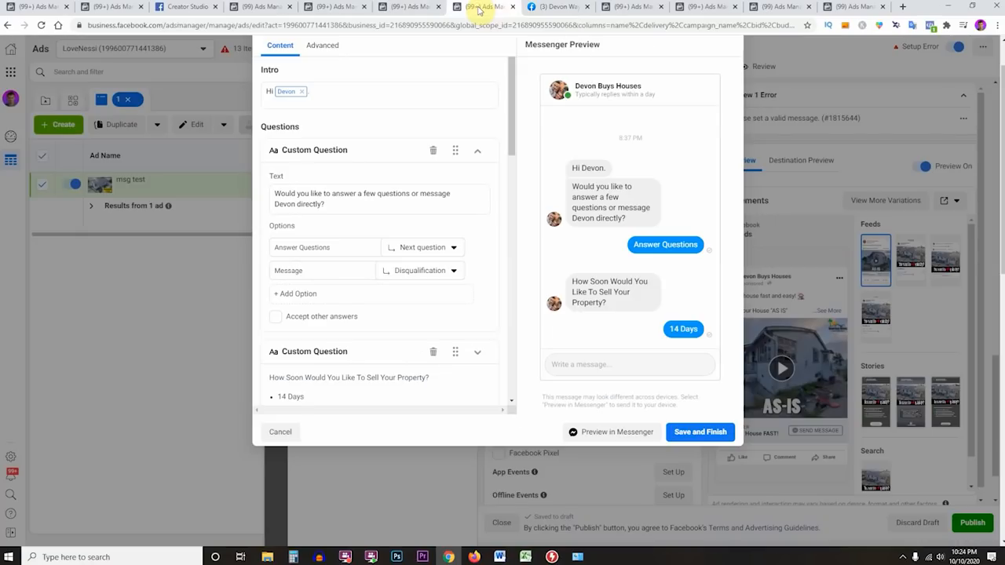
pyautogui.click(641, 440)
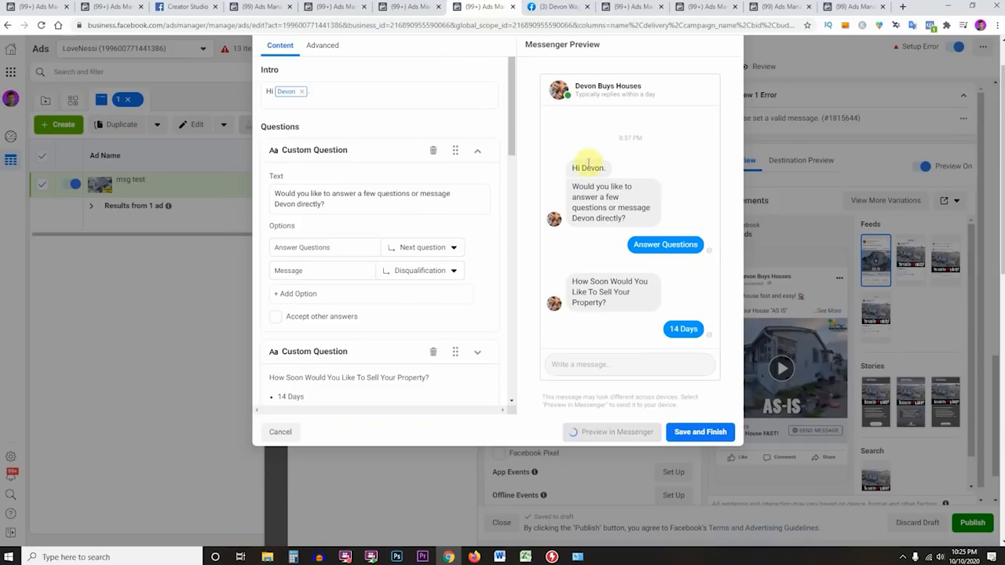
pyautogui.click(562, 10)
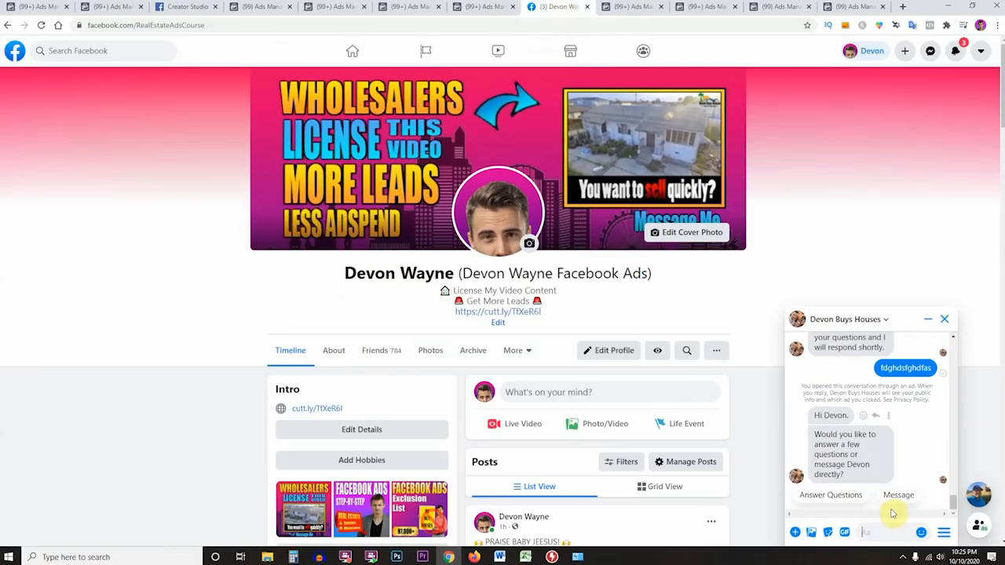
pyautogui.click(842, 501)
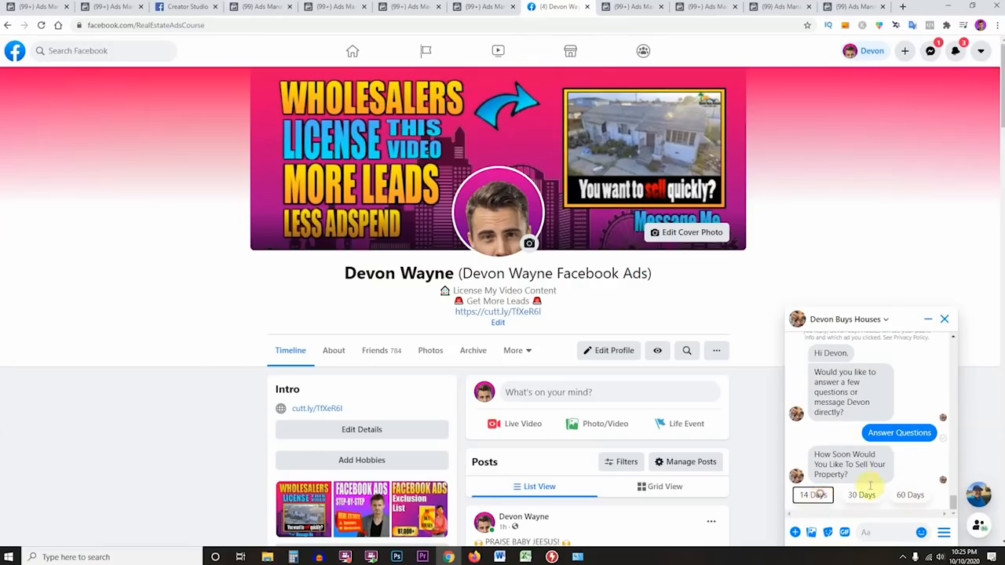
# - Answer 14 Days for the selling timeline and $1k for repairs, and send "dsafdsafqfewq" as the property address
pyautogui.click(814, 495)
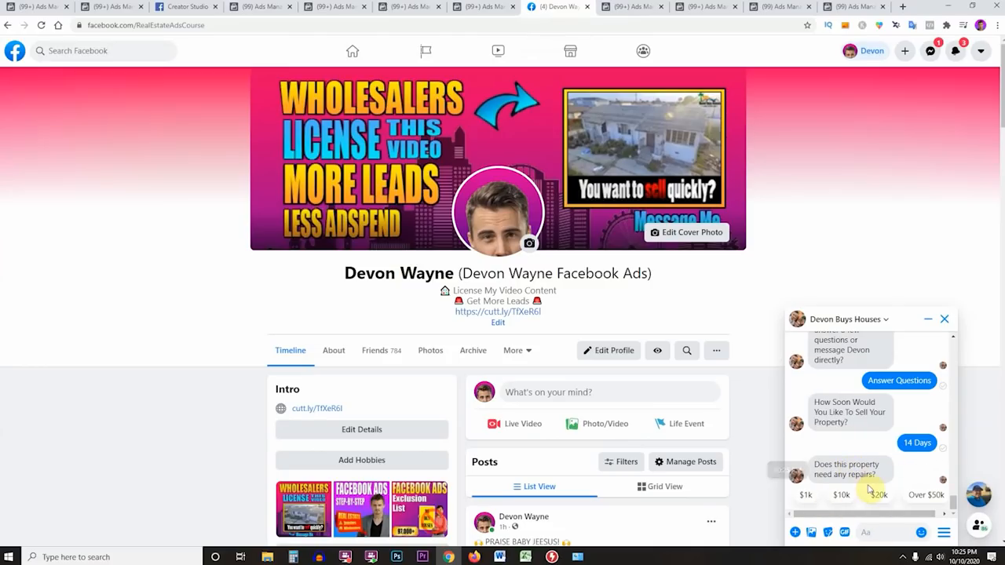
pyautogui.click(807, 496)
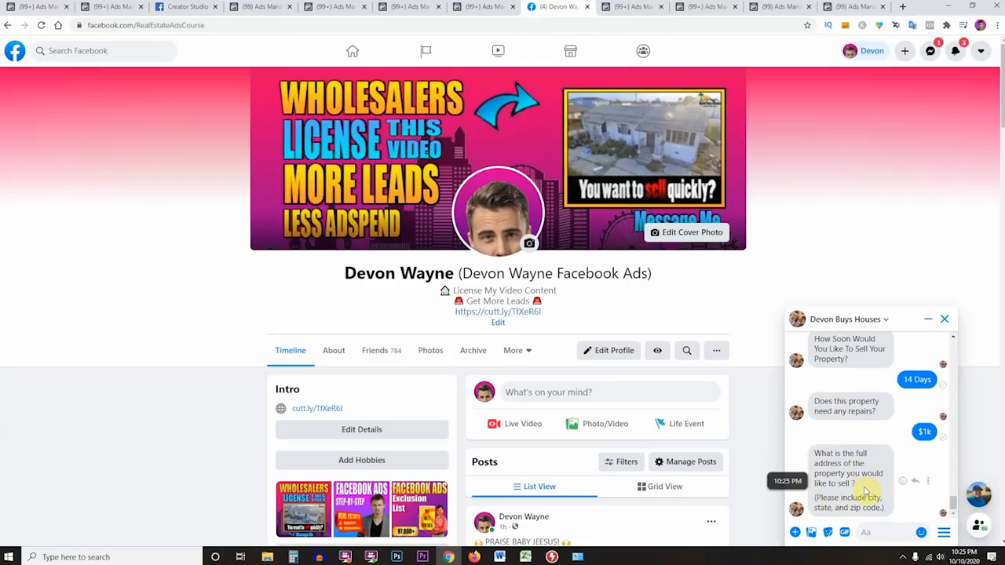
pyautogui.click(868, 531)
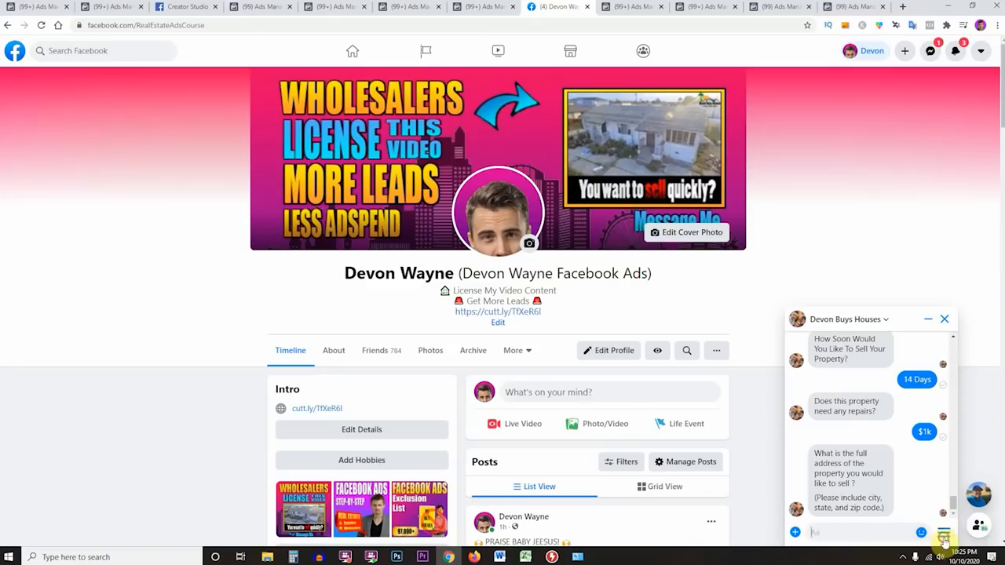
pyautogui.write('dsafdsafqfewq')
pyautogui.press('Return')
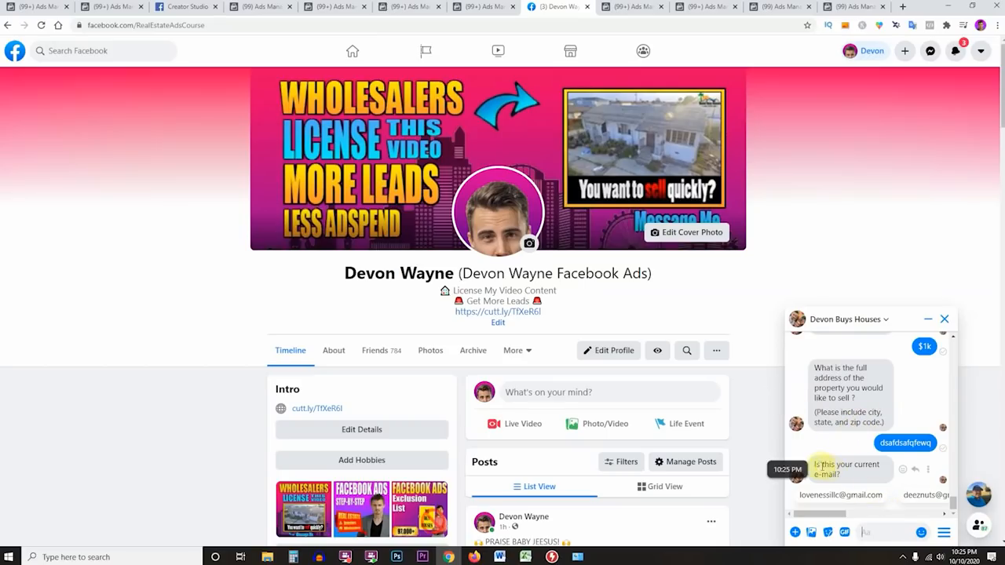
# - Highlight the chat question "Is this your current e-mail?" and look over the suggested e-mail replies
pyautogui.moveTo(814, 465); pyautogui.dragTo(860, 475)
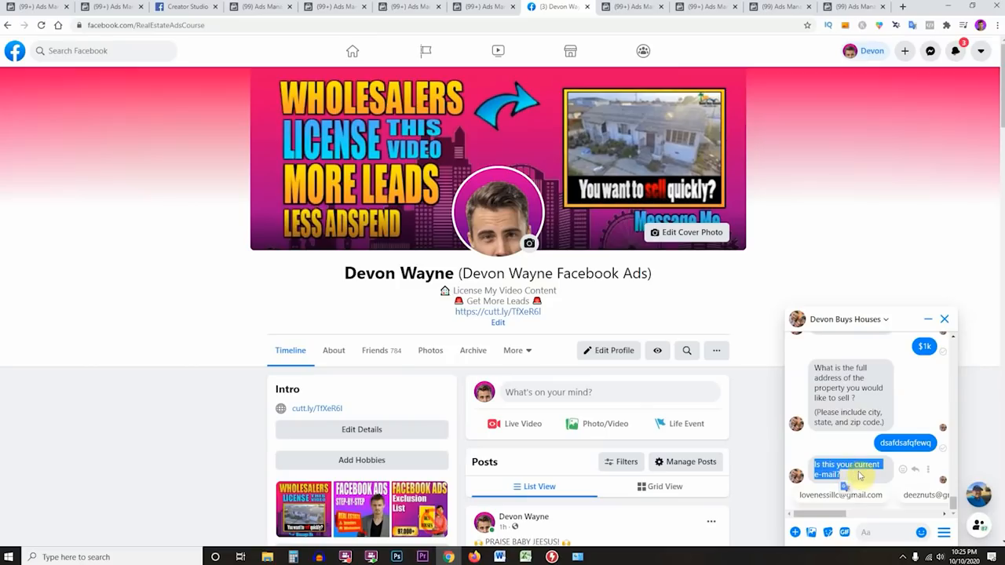
pyautogui.click(868, 477)
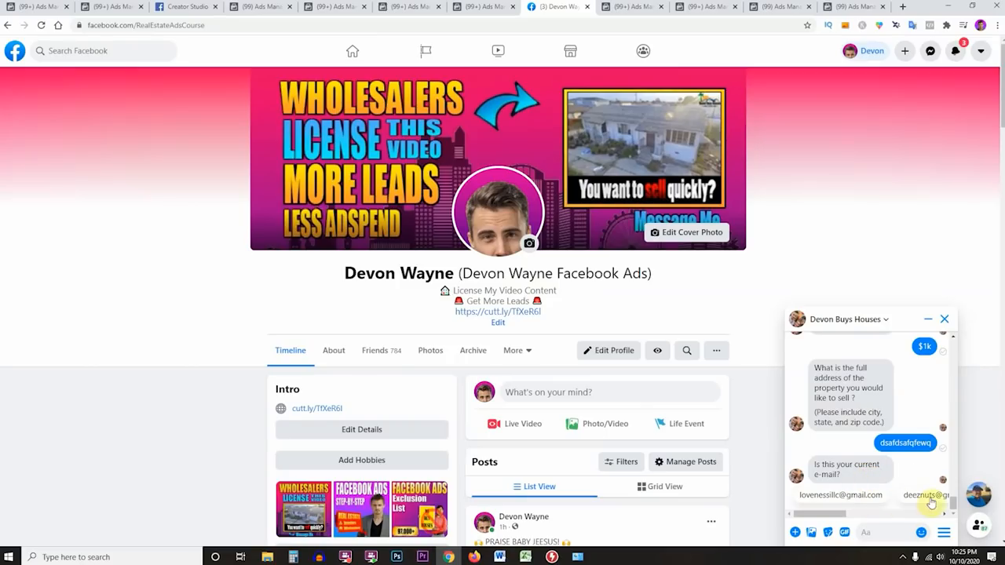
pyautogui.moveTo(841, 512); pyautogui.dragTo(785, 511)
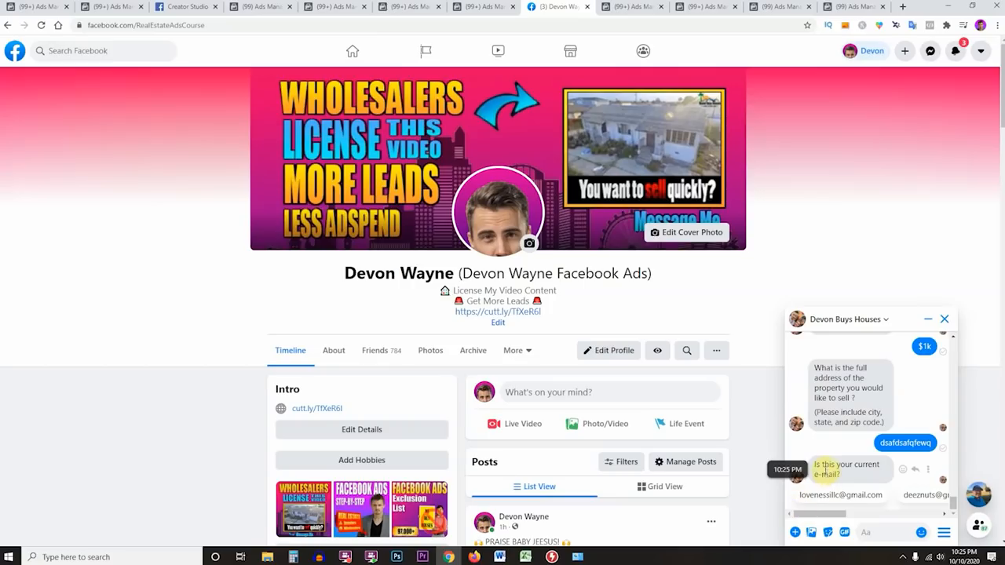
pyautogui.moveTo(827, 514); pyautogui.dragTo(805, 512)
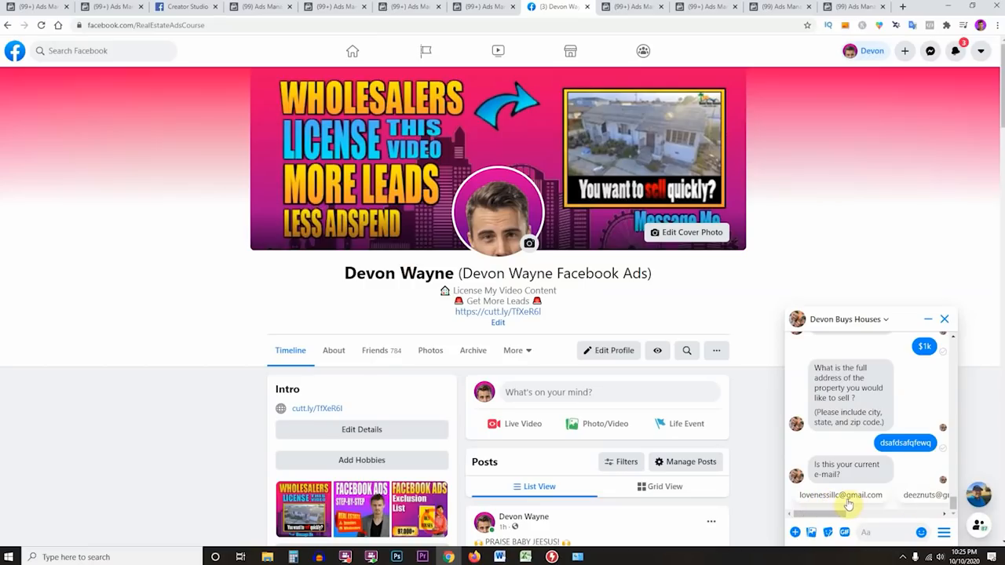
# - Answer the chat's e-mail and phone number questions with the first suggested reply for each
pyautogui.moveTo(833, 515); pyautogui.dragTo(795, 516)
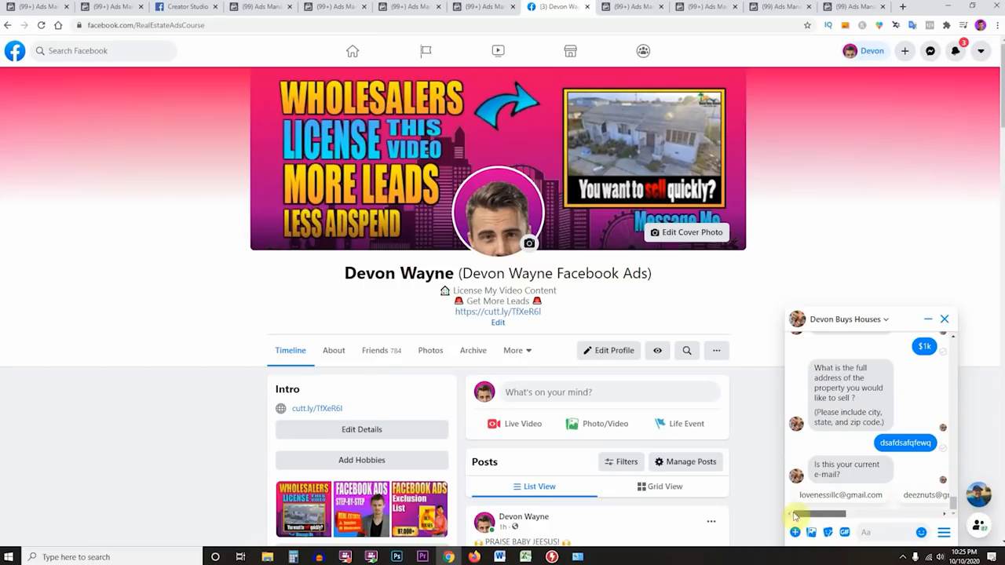
pyautogui.click(850, 496)
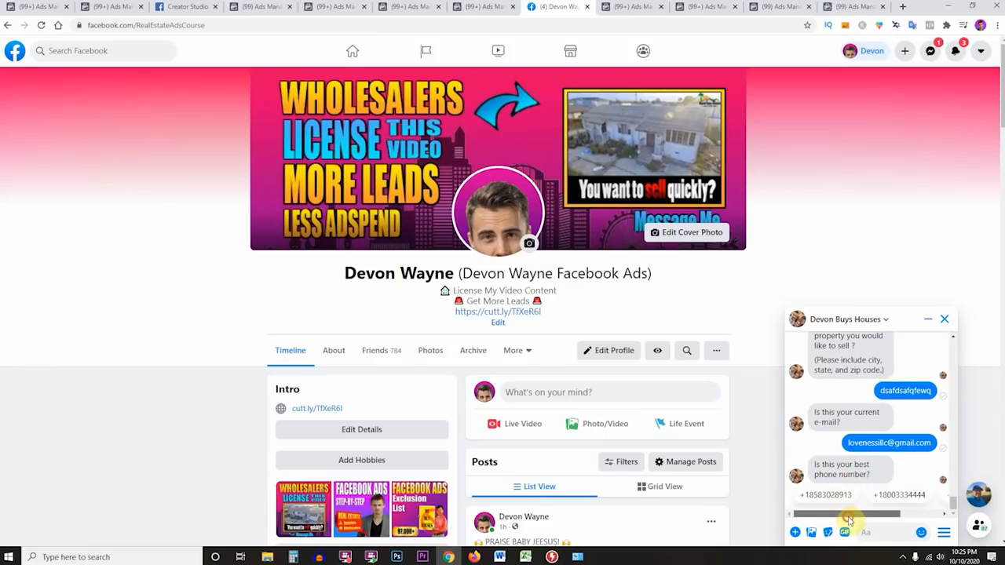
pyautogui.moveTo(848, 515); pyautogui.dragTo(815, 520)
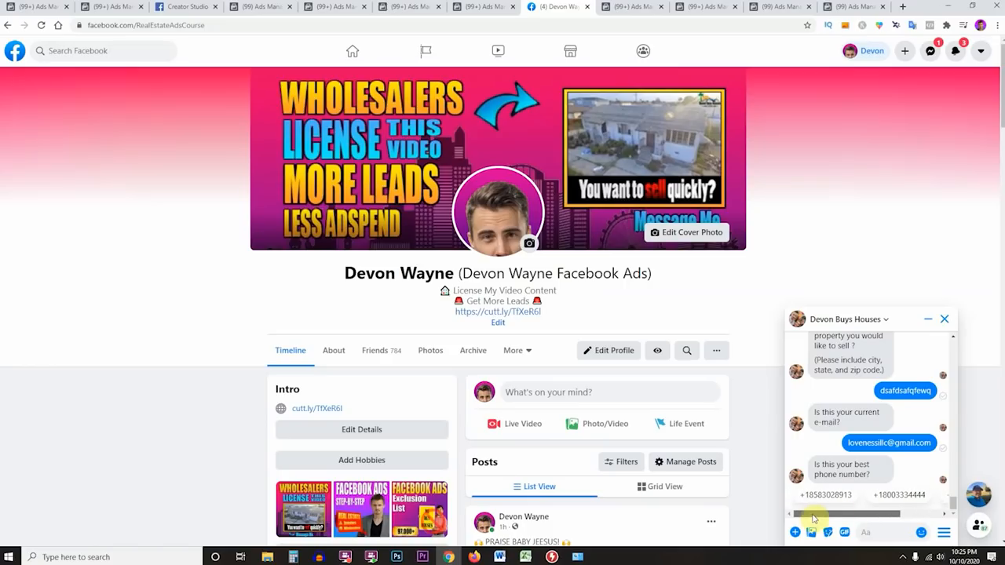
pyautogui.click(811, 495)
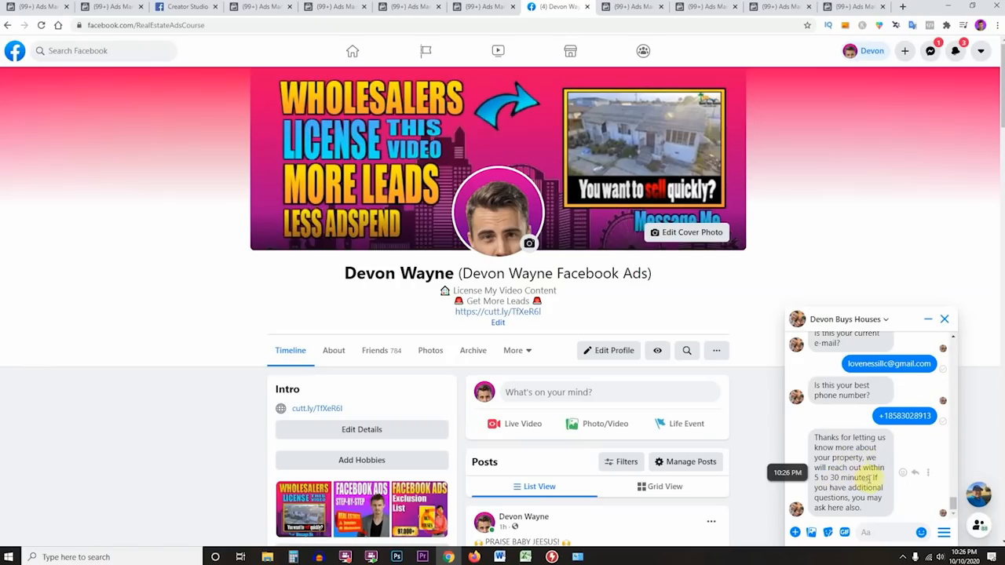
# - Highlight "5 to 30 minutes" in the chat's thank-you message and send "dsafeqrgerqgreq" as a follow-up question
pyautogui.moveTo(862, 478); pyautogui.dragTo(814, 479)
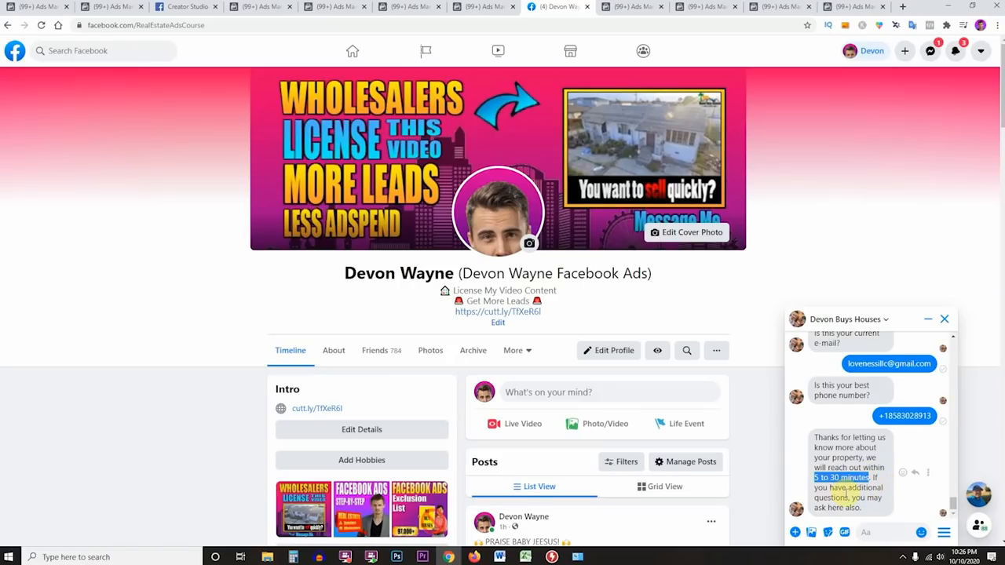
pyautogui.click(858, 518)
pyautogui.click(871, 531)
pyautogui.write('dsafeqrgergqgreq')
pyautogui.press('Return')
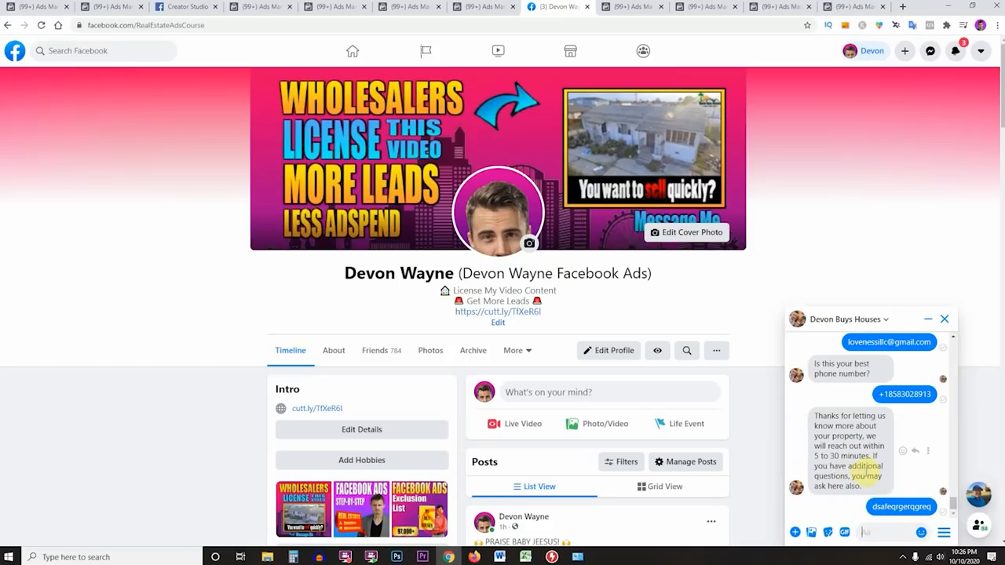
# - Return to the message template in Ads Manager and review it from the intro down to the completion, disqualification and privacy policy sections
pyautogui.click(475, 6)
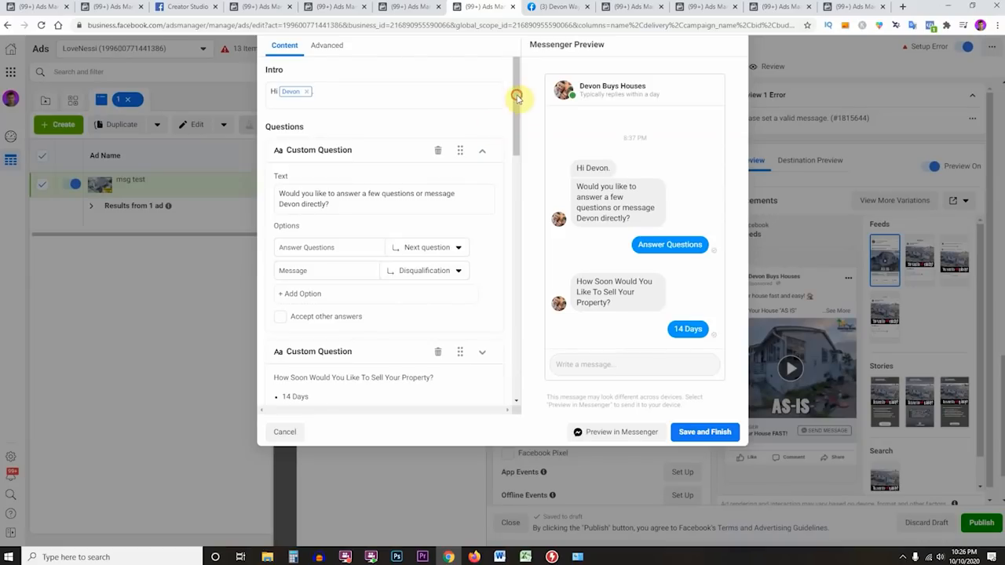
pyautogui.moveTo(337, 145); pyautogui.dragTo(311, 143)
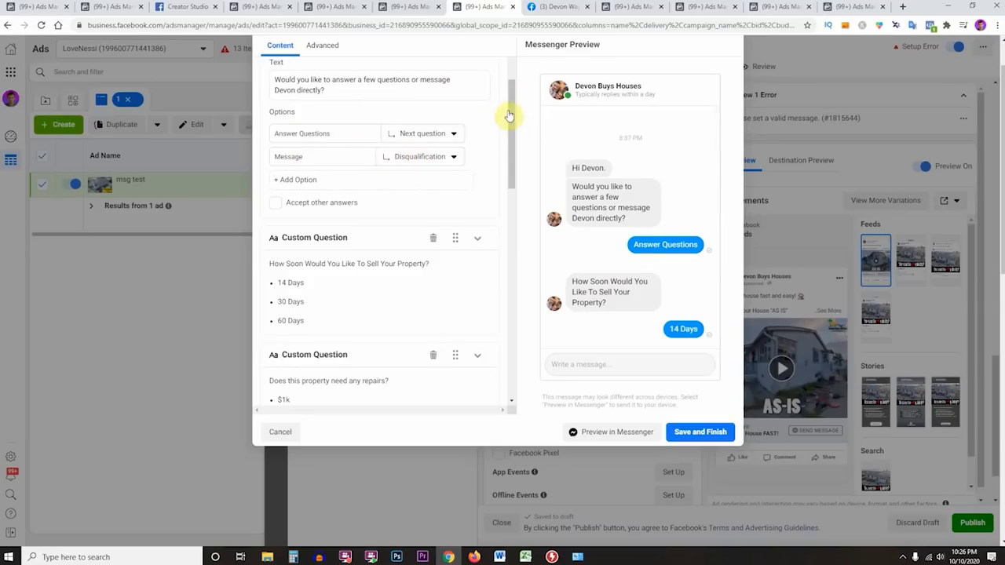
pyautogui.moveTo(512, 105); pyautogui.dragTo(512, 411)
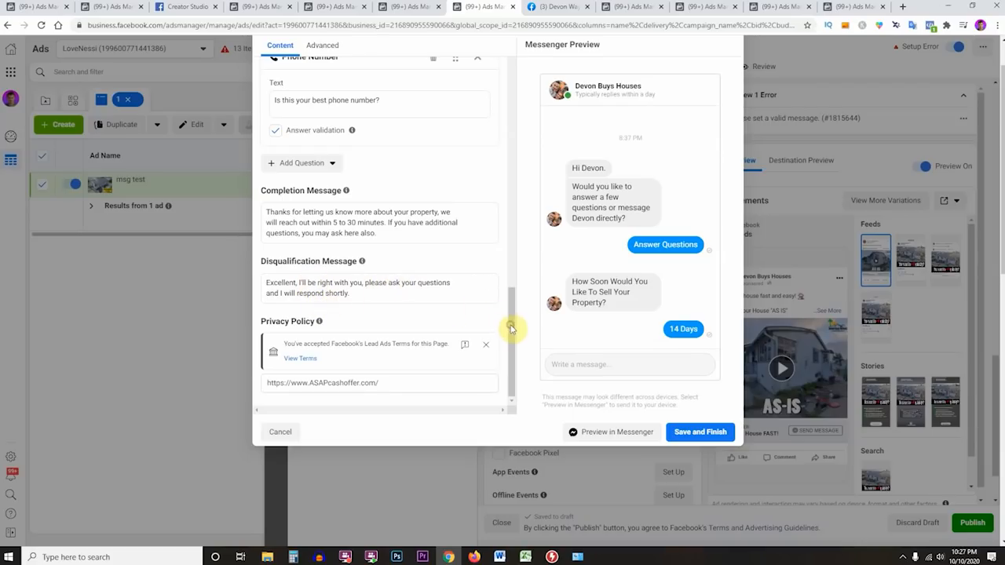
pyautogui.scroll(1, 514, 325)
pyautogui.moveTo(515, 289); pyautogui.dragTo(519, 110)
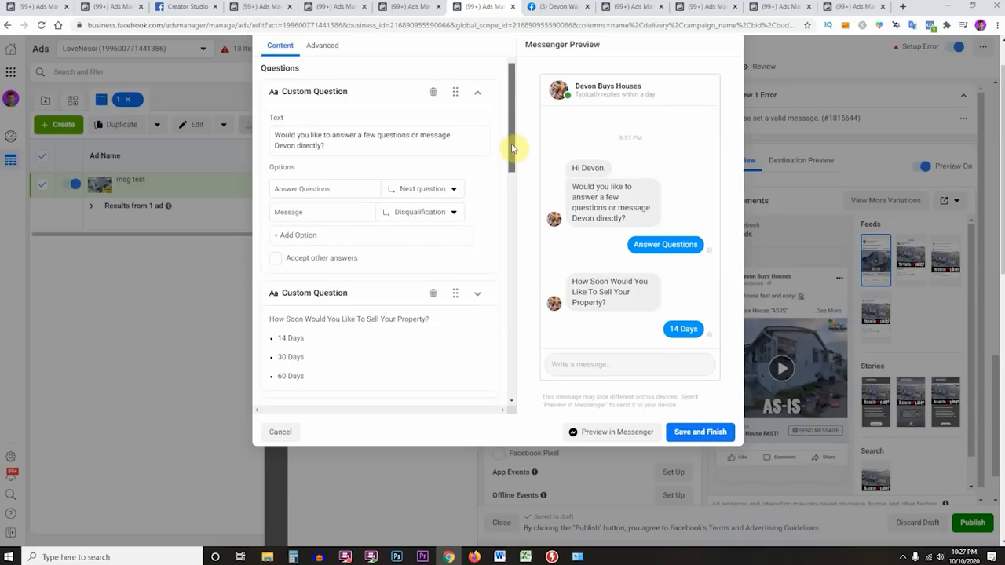
# - Examine each template question again: selling timeline, repairs, property address, e-mail and phone number, with their answer options
pyautogui.moveTo(511, 146); pyautogui.dragTo(512, 159)
pyautogui.scroll(-3, 511, 165)
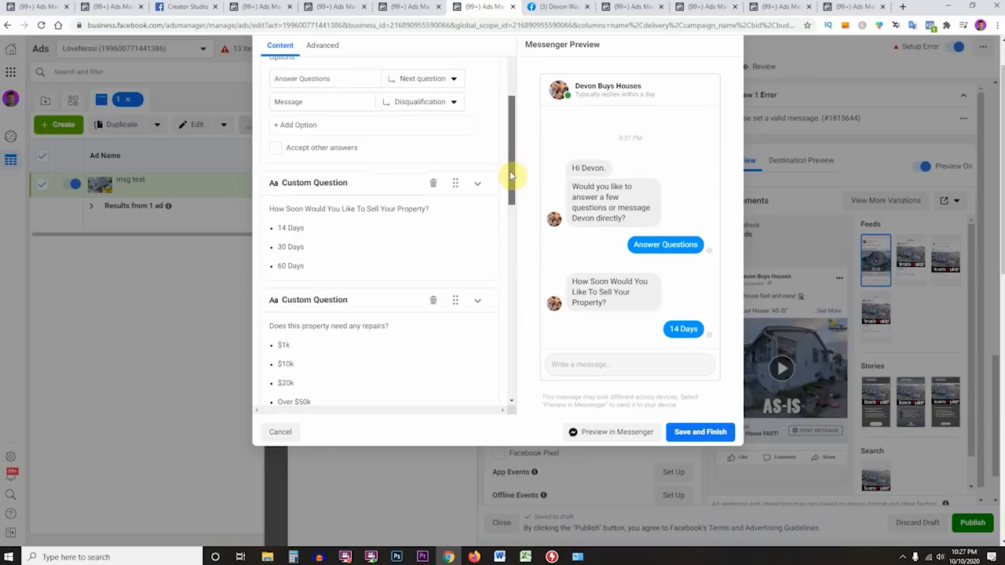
pyautogui.scroll(-1, 511, 175)
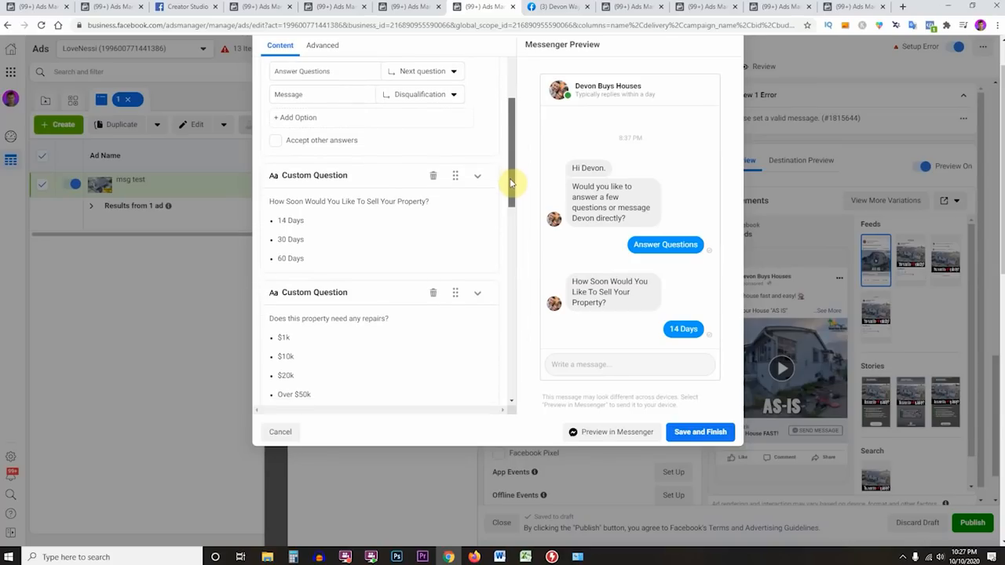
pyautogui.scroll(-3, 511, 204)
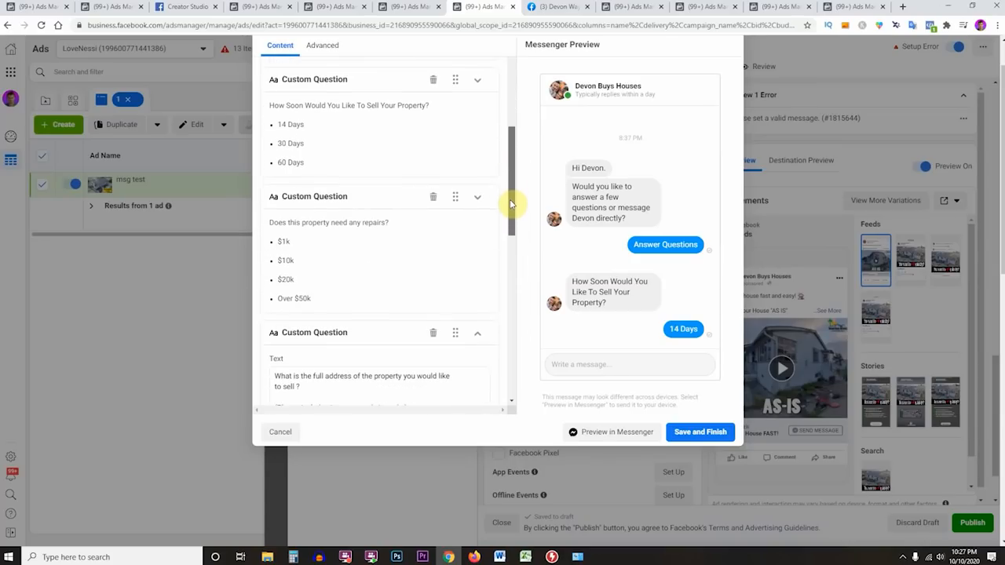
pyautogui.scroll(-1, 512, 206)
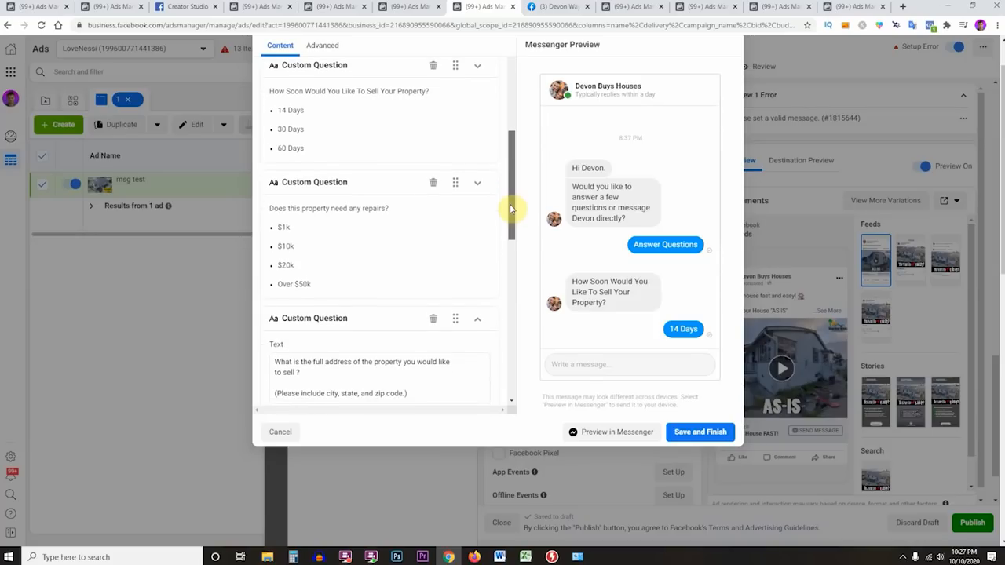
pyautogui.scroll(-1, 512, 214)
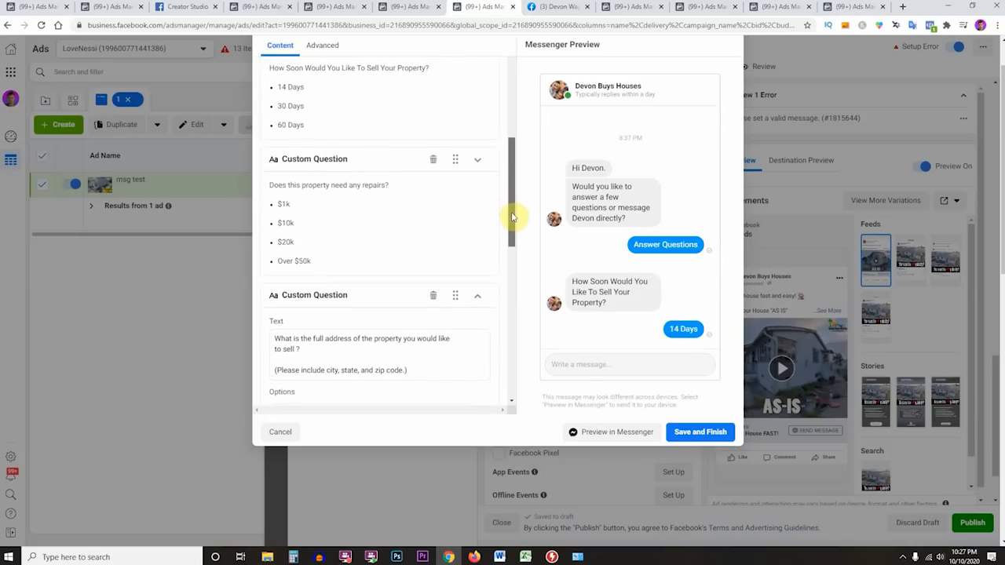
pyautogui.scroll(-1, 512, 216)
pyautogui.moveTo(512, 221); pyautogui.dragTo(513, 230)
pyautogui.scroll(-2, 512, 220)
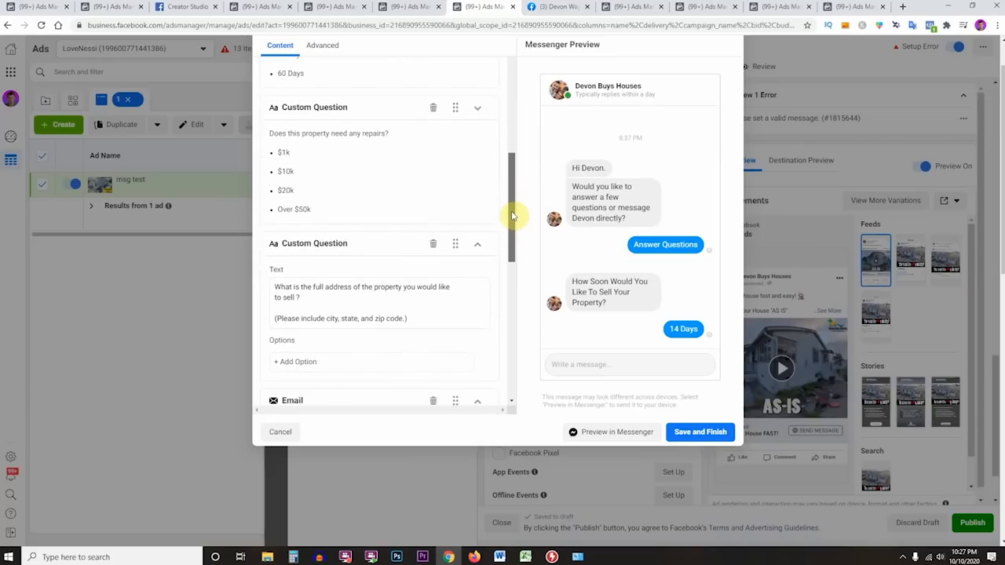
pyautogui.scroll(1, 512, 216)
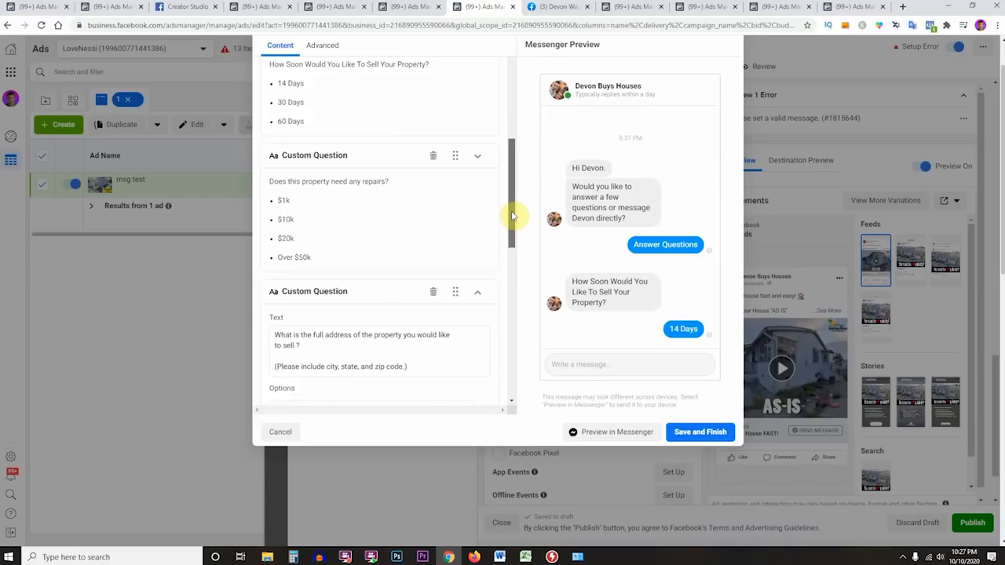
pyautogui.scroll(-4, 507, 298)
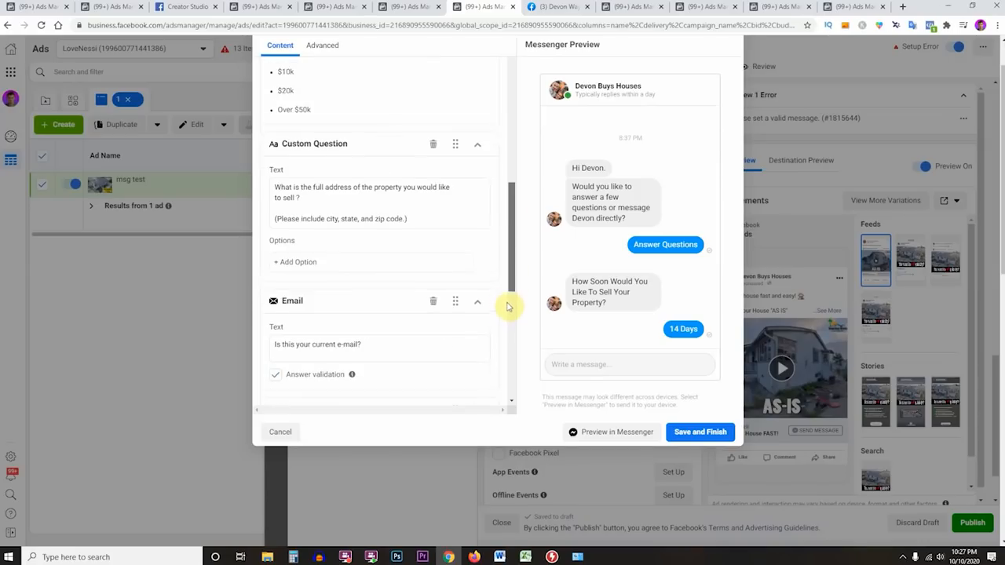
pyautogui.scroll(-3, 512, 357)
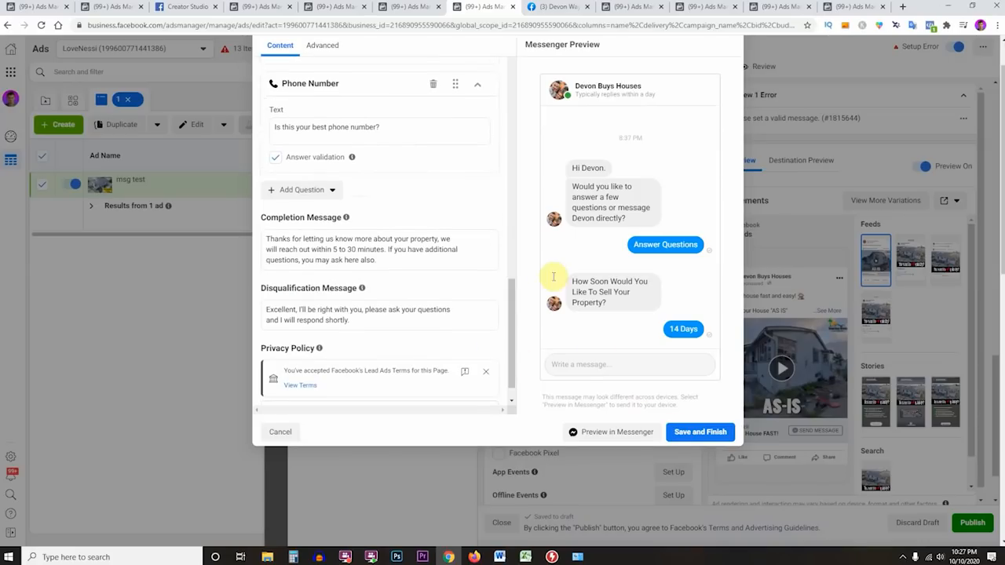
pyautogui.scroll(4, 503, 224)
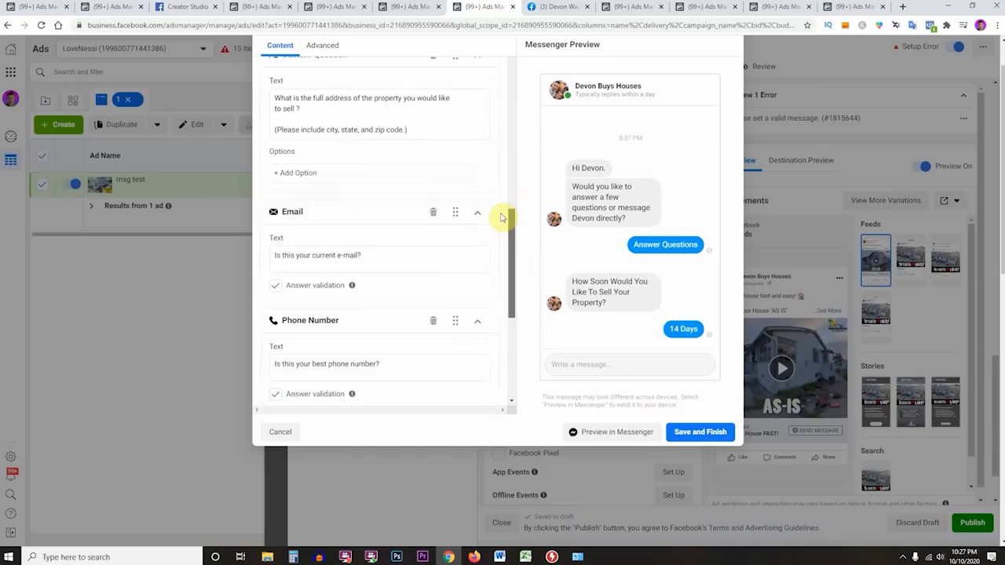
pyautogui.scroll(3, 503, 209)
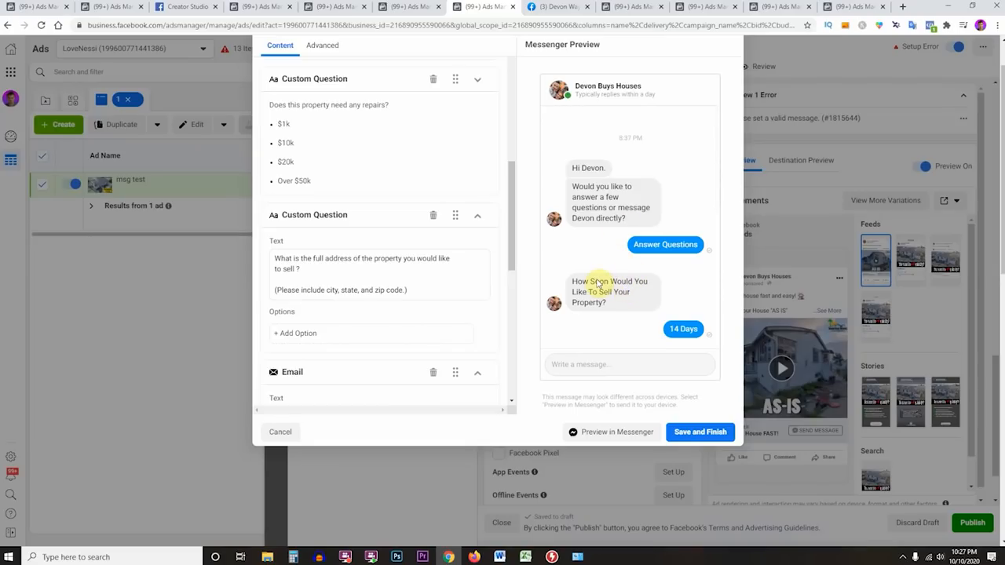
pyautogui.moveTo(512, 233); pyautogui.dragTo(512, 146)
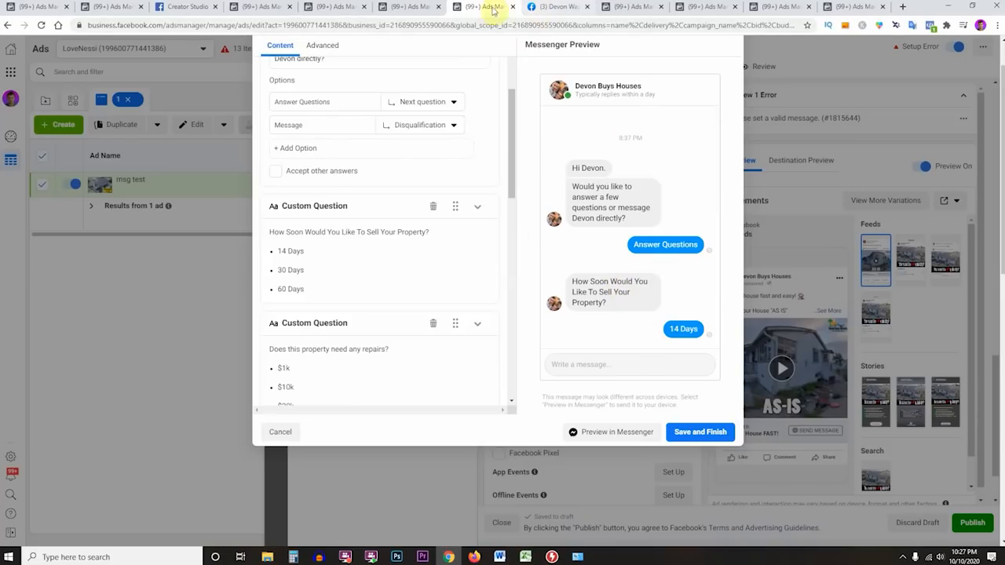
# - Switch to the Photo Ads lead ad, step its form preview back to the custom questions page and review the introduction and questions
pyautogui.click(416, 8)
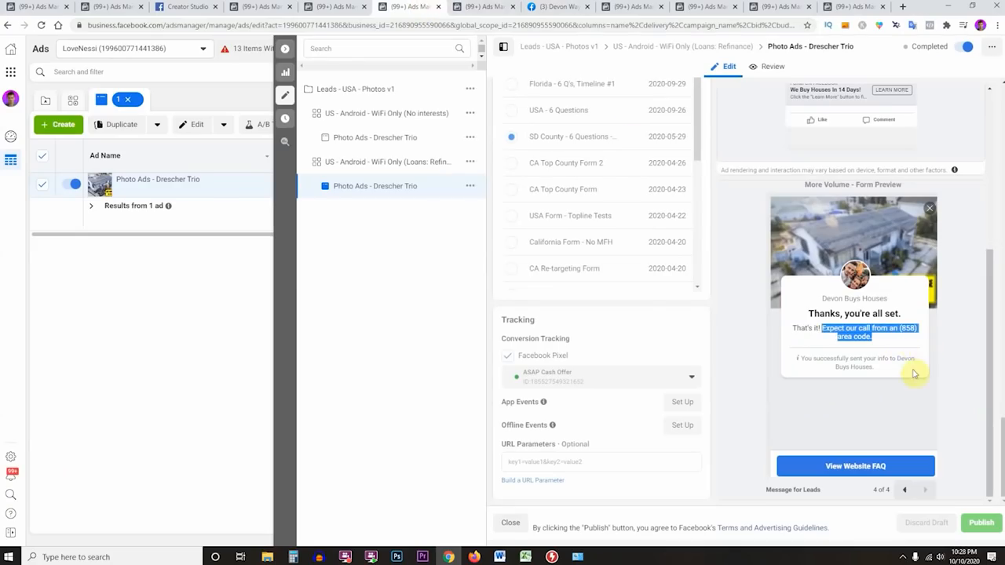
pyautogui.click(906, 491)
pyautogui.click(906, 492)
pyautogui.click(906, 491)
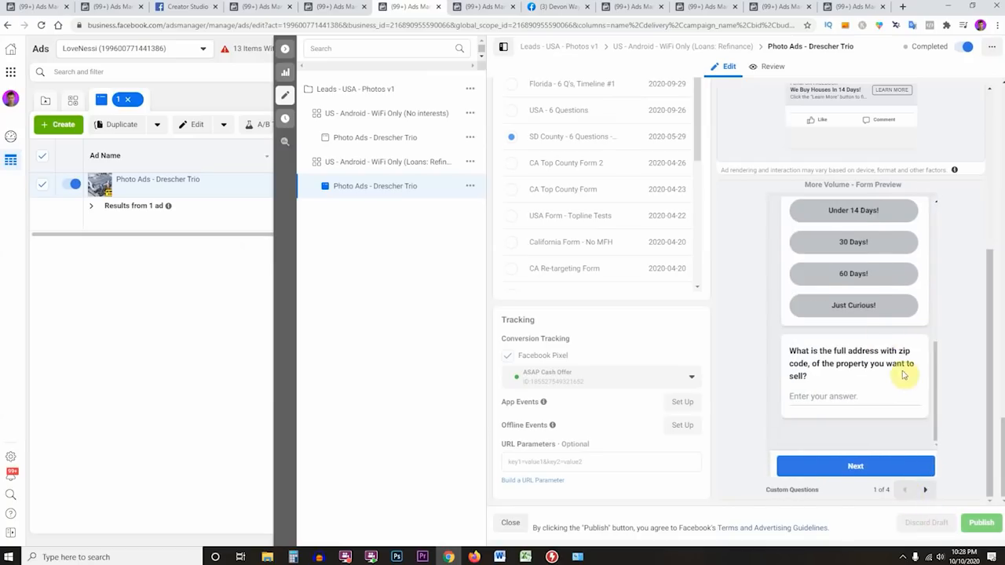
pyautogui.scroll(5, 901, 369)
pyautogui.scroll(3, 887, 349)
pyautogui.scroll(-4, 863, 359)
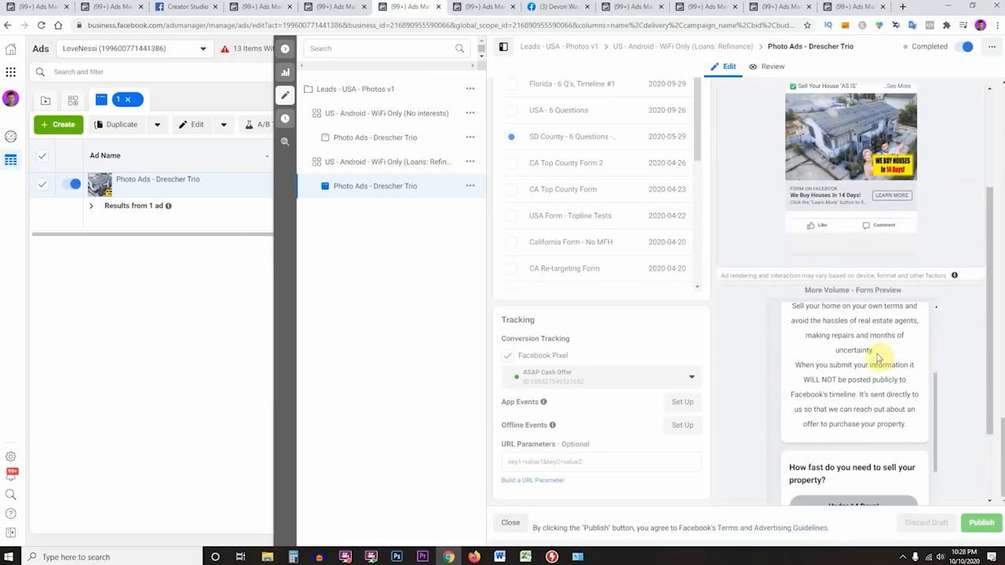
pyautogui.scroll(1, 880, 359)
# - Go back to the Facebook chat and review the answered conversation, highlighting the question about property repairs
pyautogui.click(478, 6)
pyautogui.click(544, 6)
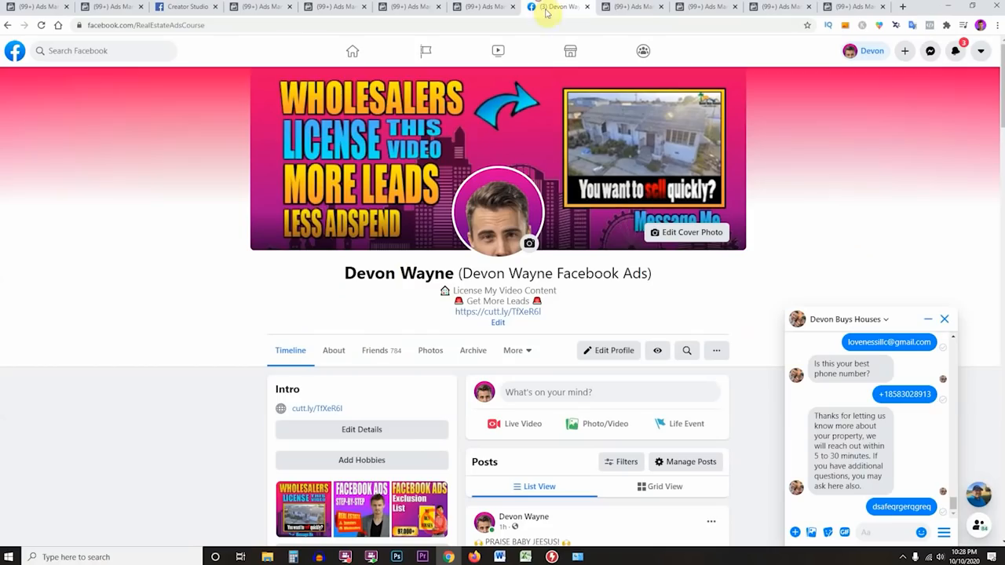
pyautogui.scroll(8, 890, 431)
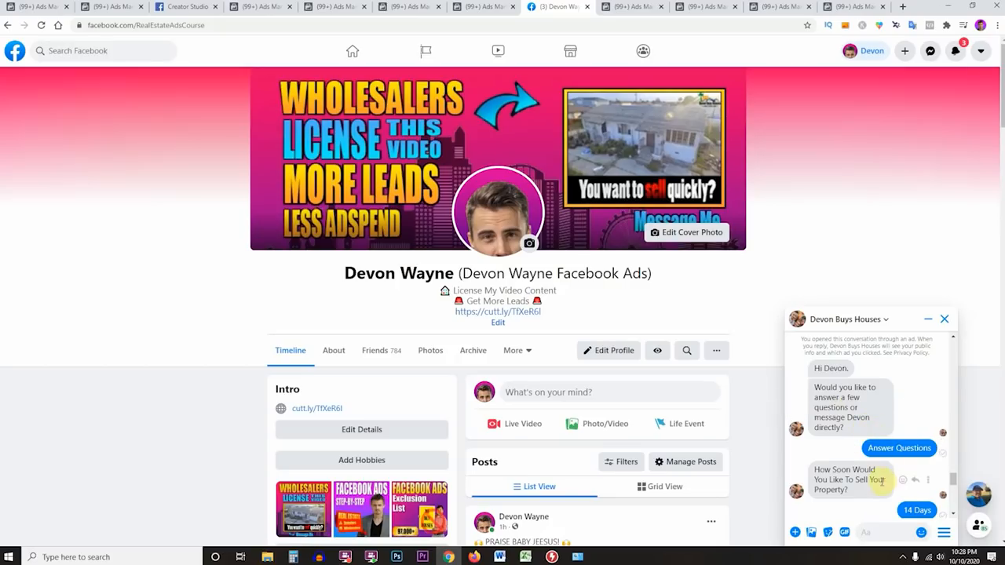
pyautogui.scroll(-1, 883, 472)
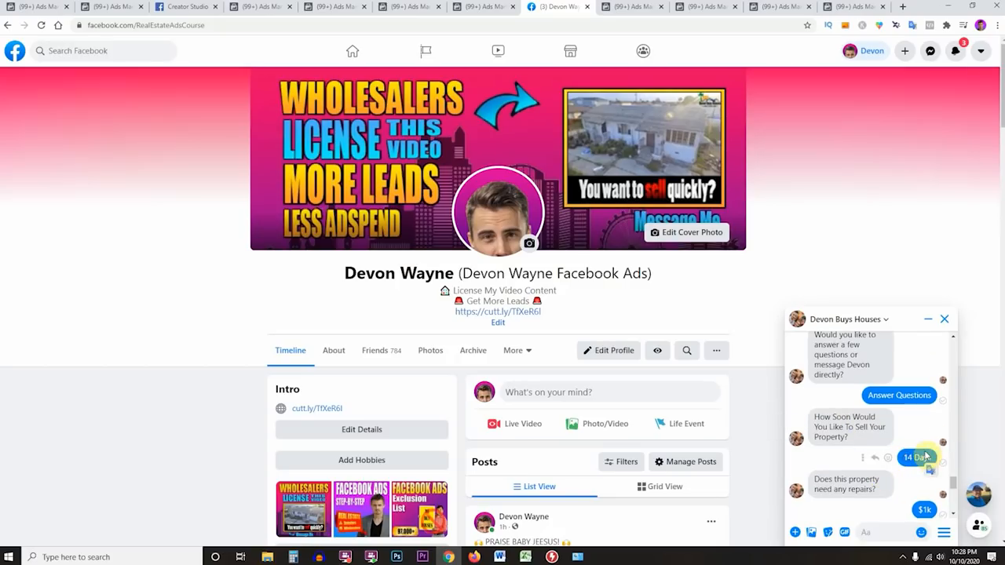
pyautogui.scroll(-1, 895, 454)
pyautogui.moveTo(828, 429); pyautogui.dragTo(935, 471)
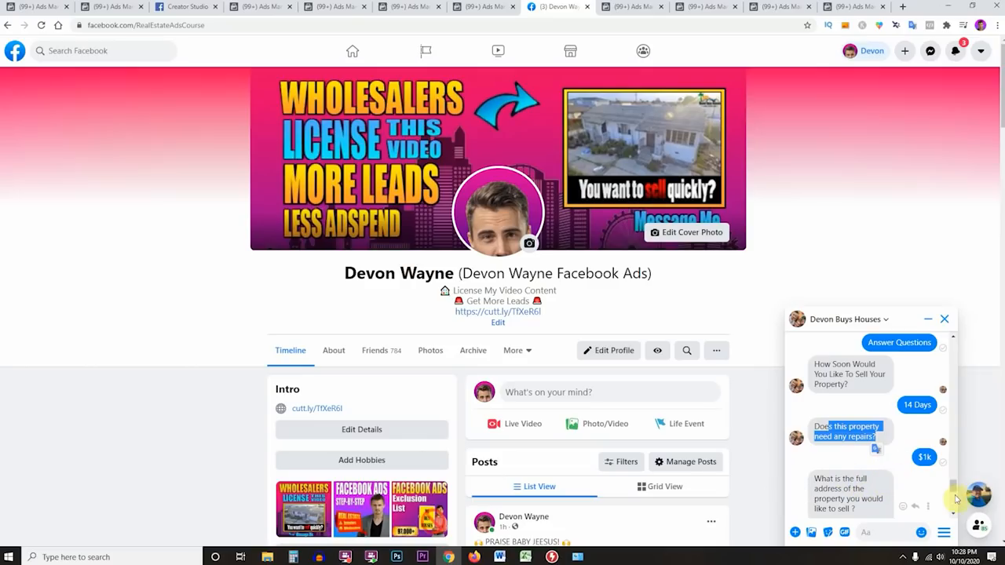
pyautogui.moveTo(955, 492); pyautogui.dragTo(954, 518)
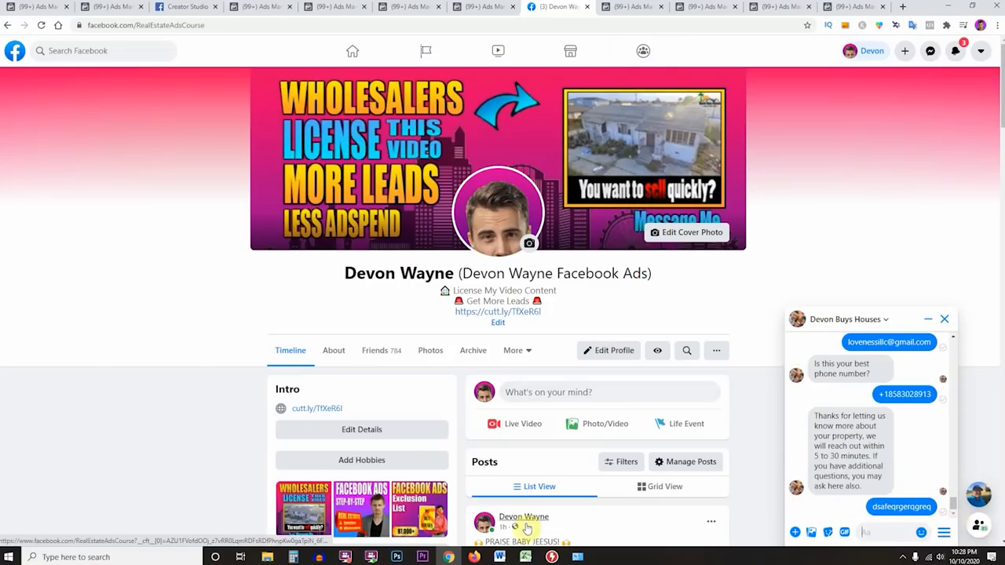
# - Switch to the Steps For Success document in Word and highlight the list under "Creating the Advertisement: Did you know?"
pyautogui.moveTo(500, 557)
pyautogui.click(452, 507)
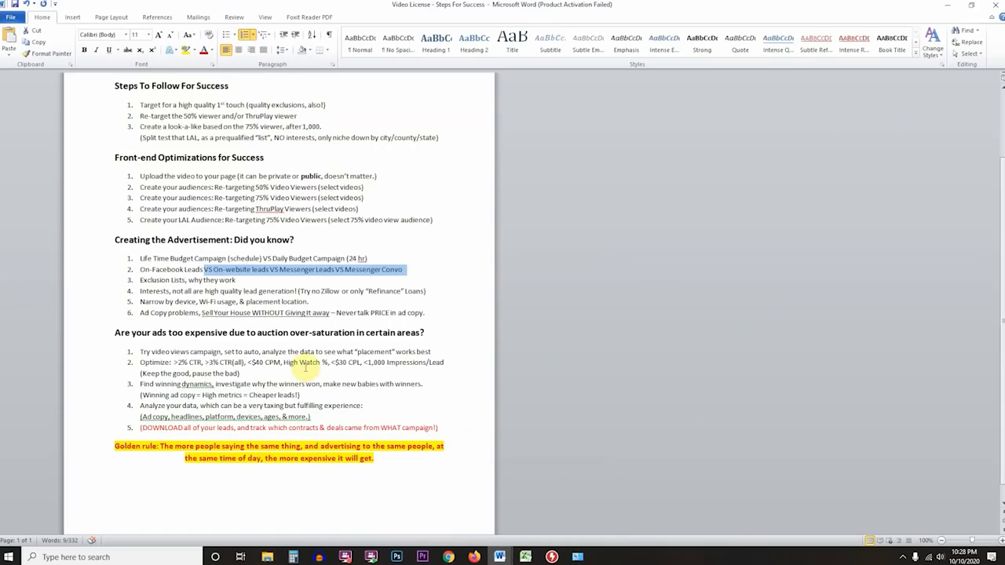
pyautogui.moveTo(140, 260); pyautogui.dragTo(334, 315)
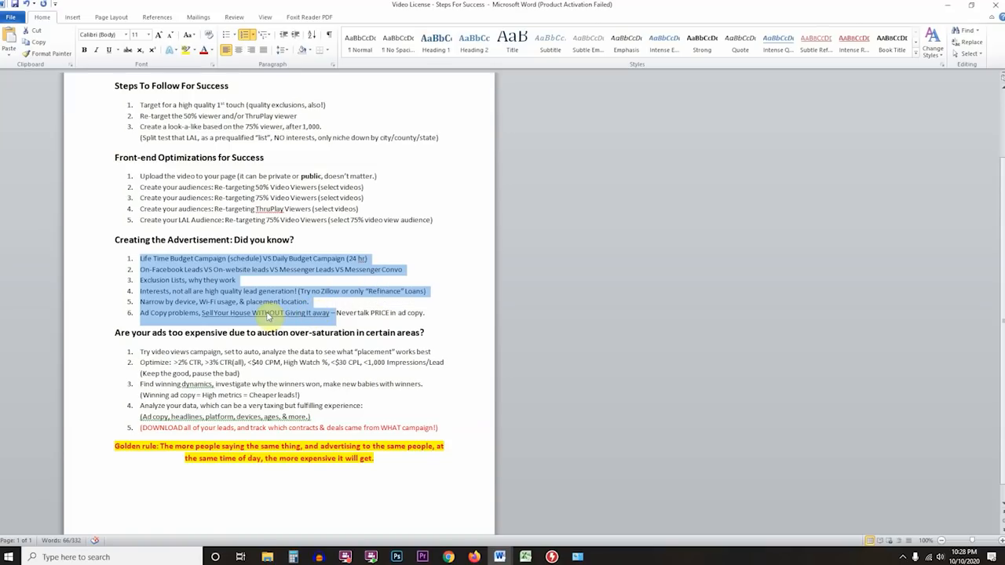
# - Highlight the heading about ads being too expensive due to auction over-saturation, and mark the words "to auction" in it
pyautogui.scroll(-1, 256, 340)
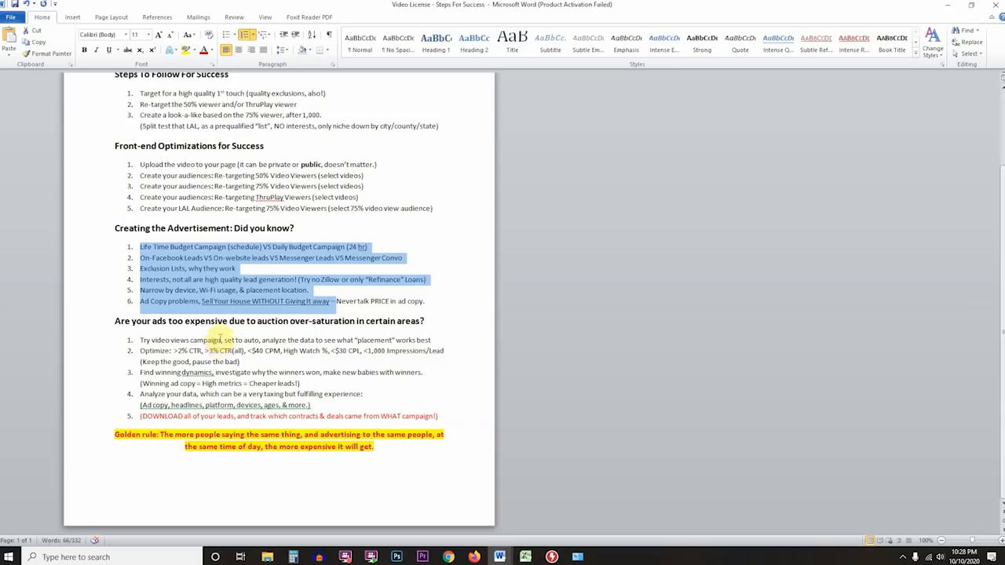
pyautogui.moveTo(144, 327); pyautogui.dragTo(380, 329)
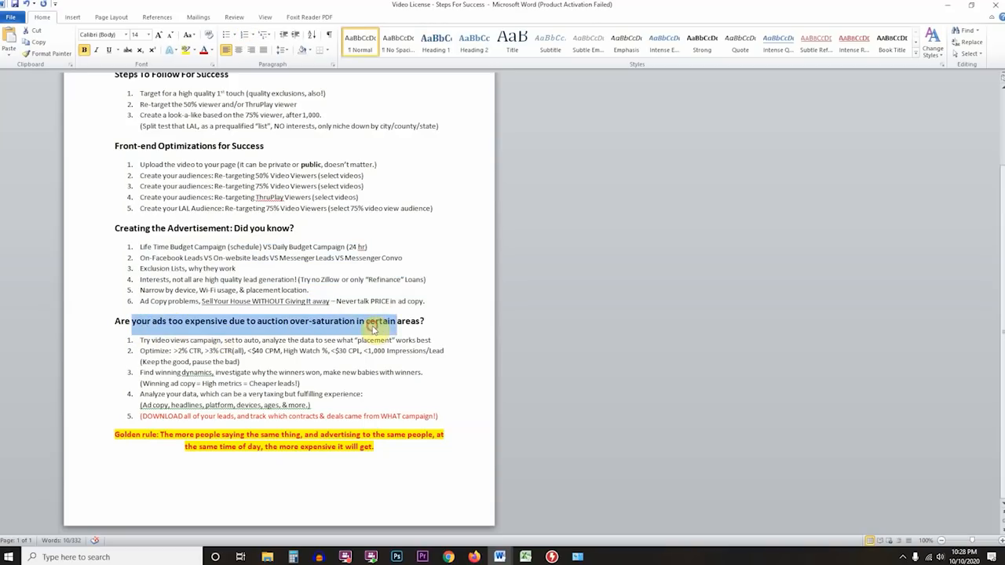
pyautogui.click(369, 329)
pyautogui.moveTo(253, 322); pyautogui.dragTo(289, 322)
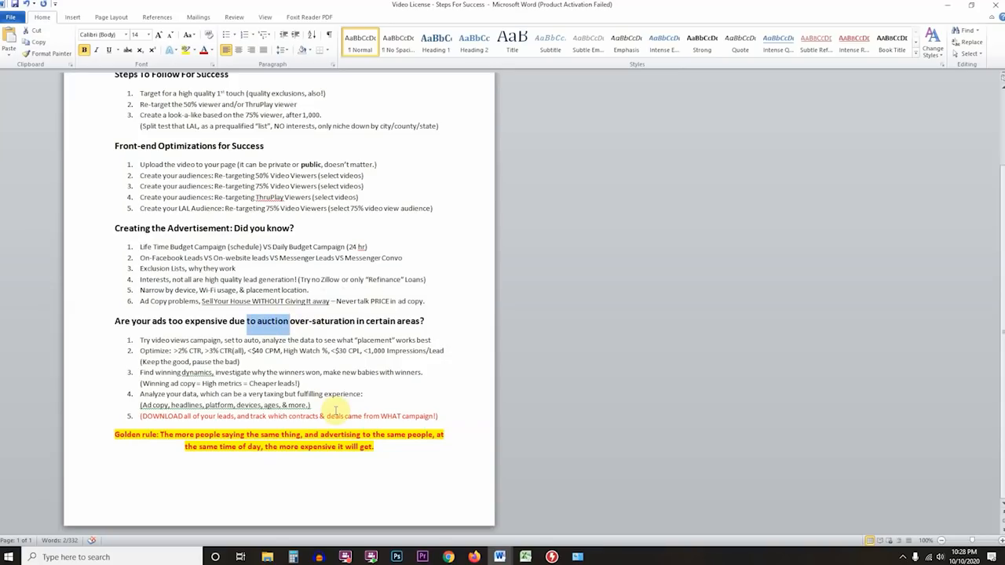
# - Switch to Photoshop and hide the Layer 1, snowballs, bad snow and campaign 2 layers to clear the canvas
pyautogui.click(397, 557)
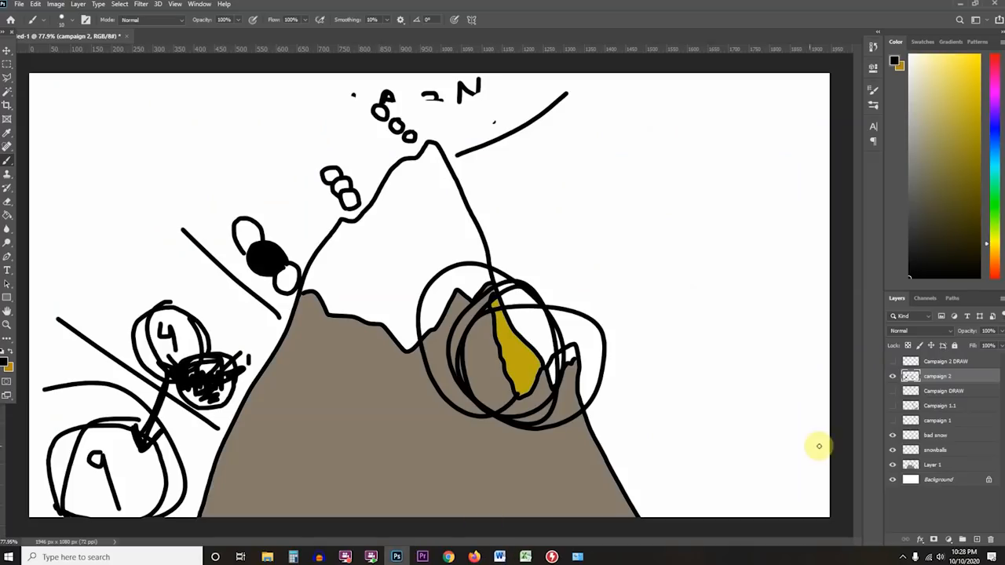
pyautogui.click(893, 465)
pyautogui.click(893, 451)
pyautogui.click(893, 436)
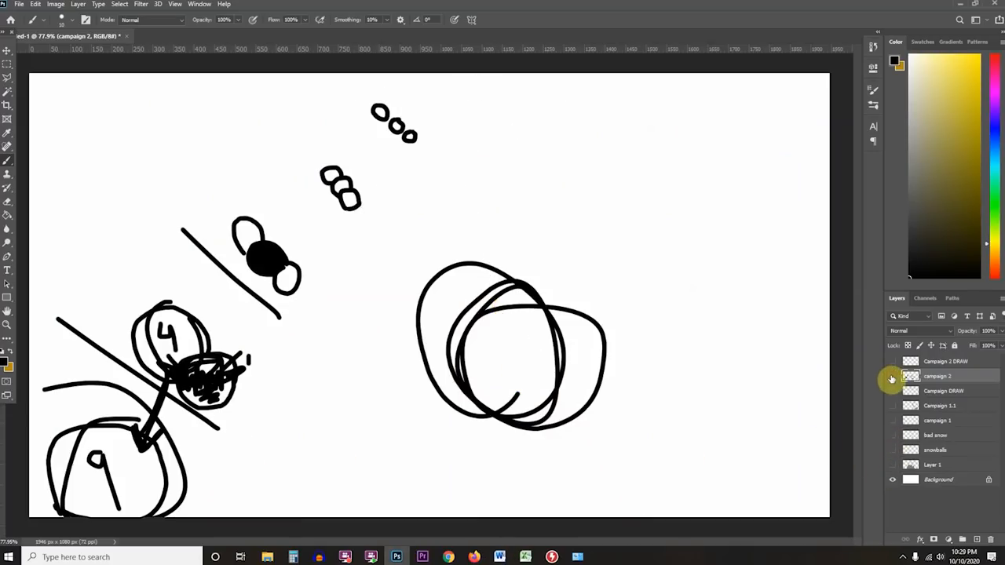
pyautogui.click(892, 378)
# - Duplicate the Background layer as a fresh drawing surface and have the Brush tool ready
pyautogui.click(8, 172)
pyautogui.click(7, 162)
pyautogui.rightClick(938, 479)
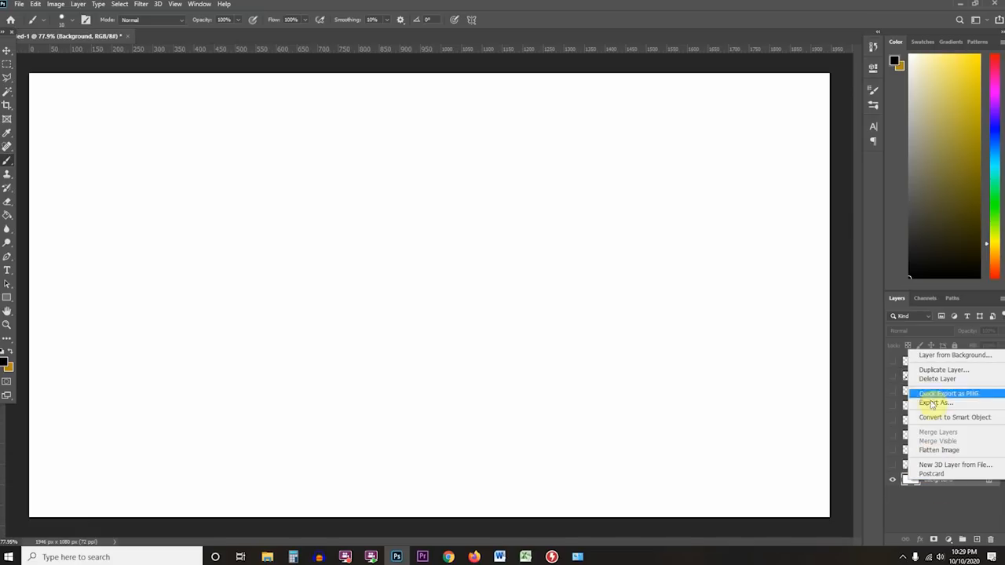
pyautogui.click(939, 370)
pyautogui.press('Return')
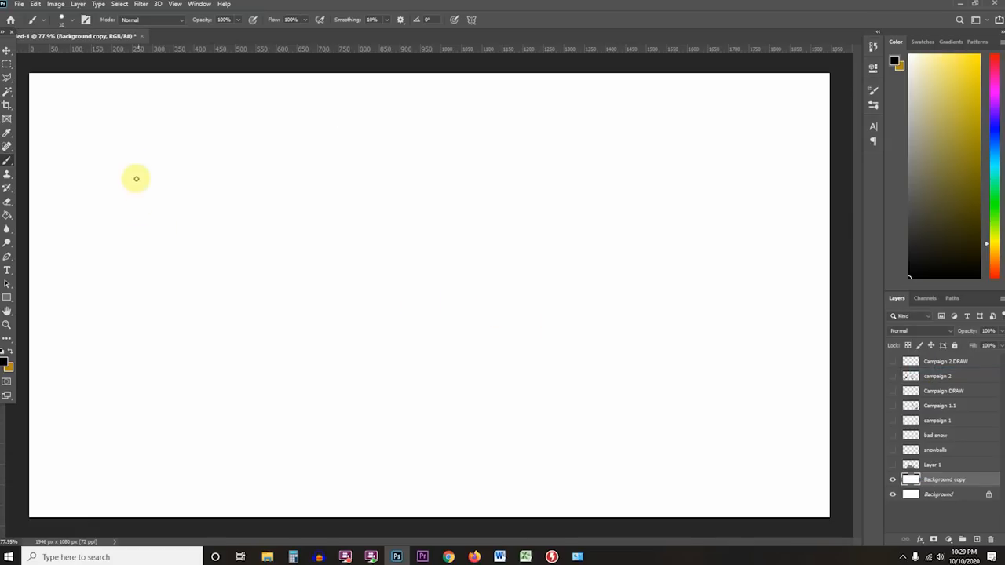
# - Brush a tall box on the new layer with a small stick figure holding a "D" beside it and a larger stick figure farther right
pyautogui.moveTo(194, 178)
pyautogui.mouseDown()
pyautogui.moveTo(168, 377)
pyautogui.moveTo(303, 173)
pyautogui.moveTo(195, 161)
pyautogui.mouseUp()
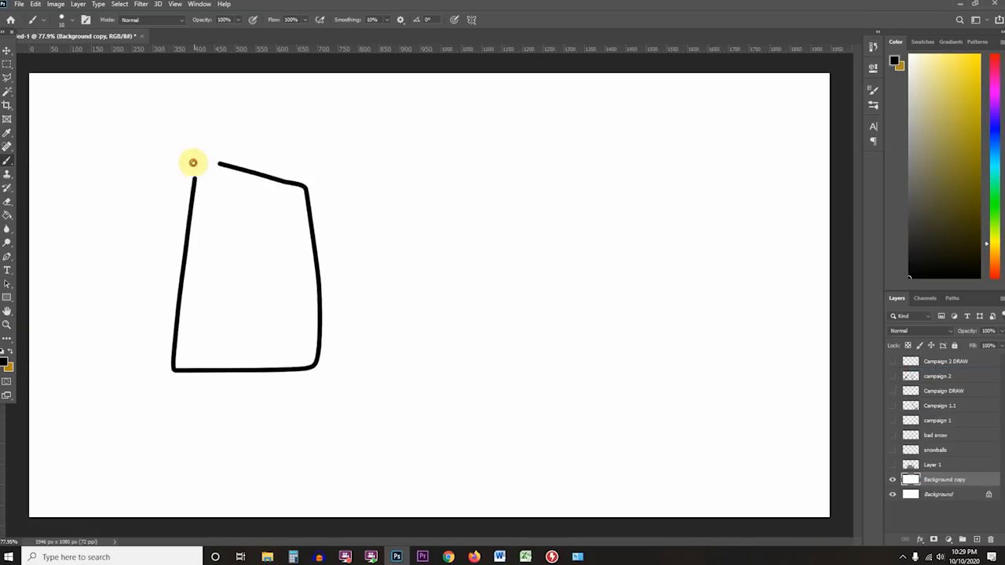
pyautogui.moveTo(463, 289)
pyautogui.mouseDown()
pyautogui.moveTo(454, 318)
pyautogui.moveTo(495, 316)
pyautogui.moveTo(484, 382)
pyautogui.mouseUp()
pyautogui.moveTo(484, 399); pyautogui.dragTo(474, 428)
pyautogui.moveTo(478, 382); pyautogui.dragTo(528, 431)
pyautogui.moveTo(350, 335)
pyautogui.mouseDown()
pyautogui.moveTo(366, 337)
pyautogui.moveTo(343, 419)
pyautogui.moveTo(390, 428)
pyautogui.mouseUp()
pyautogui.moveTo(331, 359)
pyautogui.mouseDown()
pyautogui.moveTo(369, 359)
pyautogui.moveTo(374, 369)
pyautogui.moveTo(368, 345)
pyautogui.mouseUp()
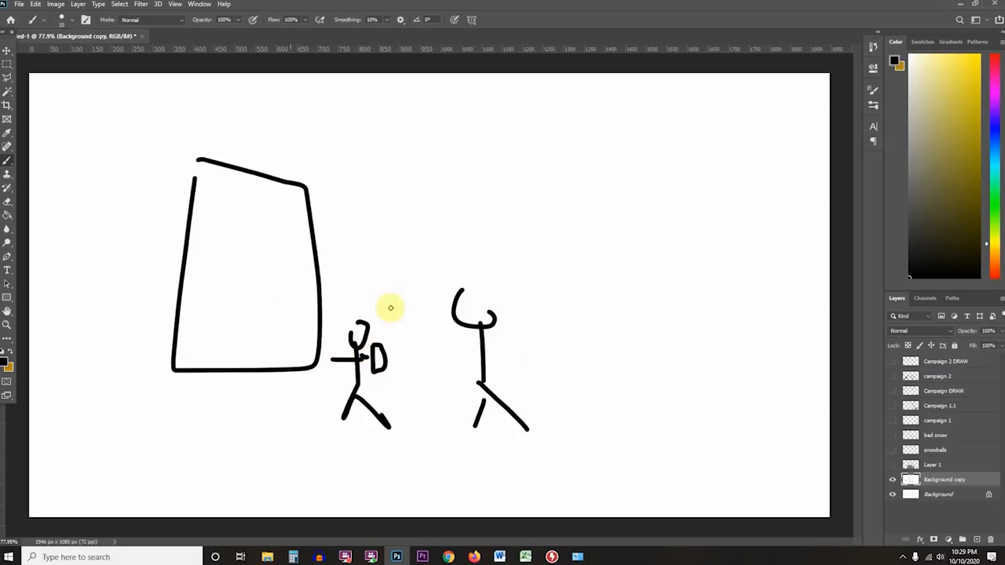
# - Brush a large bubble containing "$1" above the larger stick figure and give that figure raised arms
pyautogui.moveTo(509, 219)
pyautogui.mouseDown()
pyautogui.moveTo(501, 237)
pyautogui.moveTo(496, 229)
pyautogui.moveTo(517, 248)
pyautogui.mouseUp()
pyautogui.moveTo(537, 163)
pyautogui.mouseDown()
pyautogui.moveTo(426, 250)
pyautogui.moveTo(565, 209)
pyautogui.mouseUp()
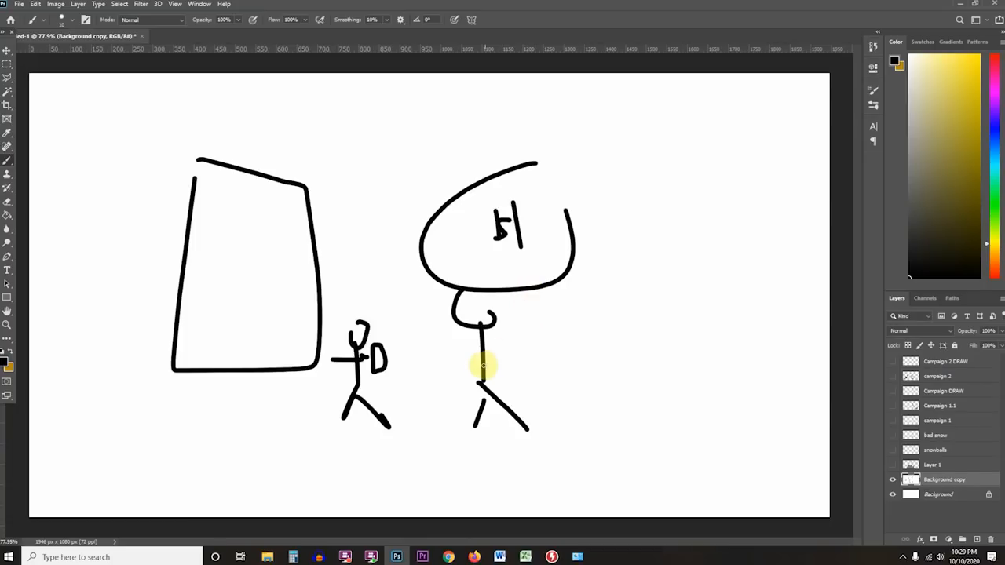
pyautogui.moveTo(451, 324)
pyautogui.mouseDown()
pyautogui.moveTo(486, 337)
pyautogui.moveTo(506, 325)
pyautogui.mouseUp()
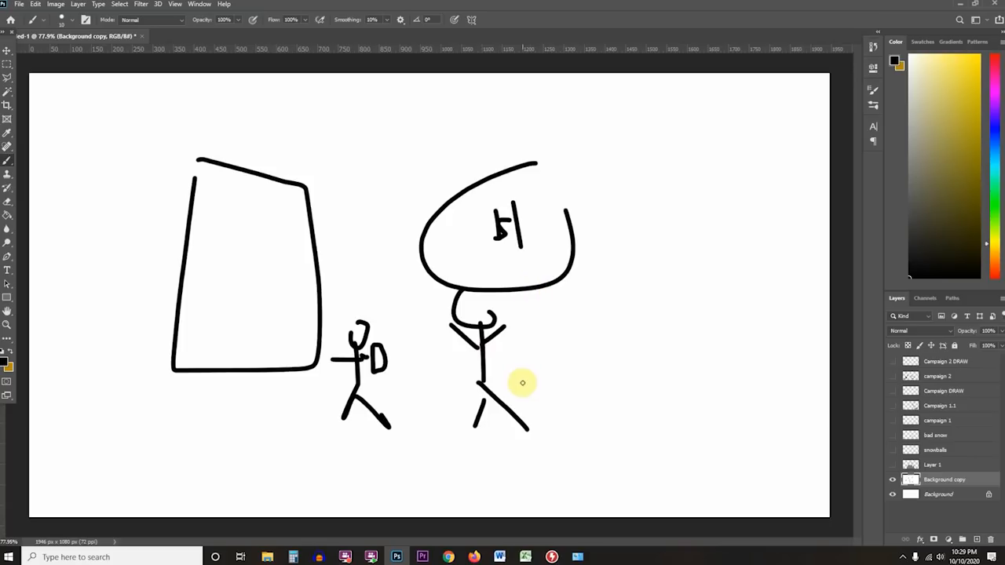
# - Brush a row of rough stick figures lined up behind the figure carrying the bubble
pyautogui.moveTo(559, 307); pyautogui.dragTo(689, 289)
pyautogui.moveTo(748, 306)
pyautogui.mouseDown()
pyautogui.moveTo(814, 283)
pyautogui.moveTo(804, 285)
pyautogui.mouseUp()
pyautogui.moveTo(579, 310); pyautogui.dragTo(578, 346)
pyautogui.moveTo(627, 288); pyautogui.dragTo(627, 354)
pyautogui.moveTo(665, 288)
pyautogui.mouseDown()
pyautogui.moveTo(669, 332)
pyautogui.moveTo(680, 342)
pyautogui.mouseUp()
pyautogui.moveTo(711, 287); pyautogui.dragTo(725, 331)
pyautogui.moveTo(765, 295); pyautogui.dragTo(786, 320)
pyautogui.moveTo(795, 279); pyautogui.dragTo(796, 332)
pyautogui.moveTo(771, 295); pyautogui.dragTo(719, 347)
pyautogui.moveTo(626, 340); pyautogui.dragTo(566, 396)
pyautogui.moveTo(660, 338); pyautogui.dragTo(718, 356)
pyautogui.moveTo(824, 345); pyautogui.dragTo(870, 370)
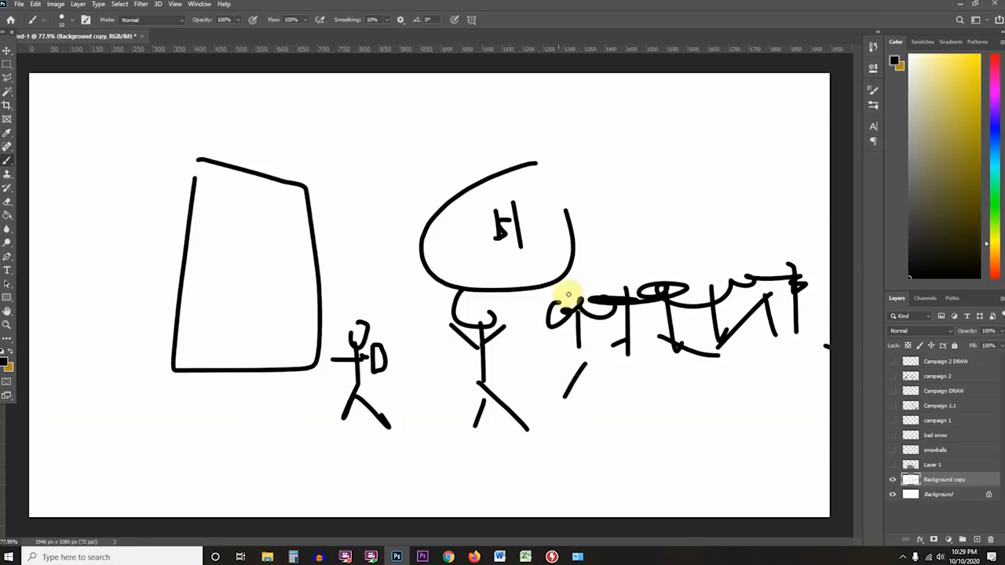
# - Sketch more figures above the crowd and a long curved arrow running from them over the bubble to the tall box
pyautogui.moveTo(610, 240); pyautogui.dragTo(649, 238)
pyautogui.moveTo(685, 203); pyautogui.dragTo(705, 225)
pyautogui.moveTo(763, 207); pyautogui.dragTo(881, 218)
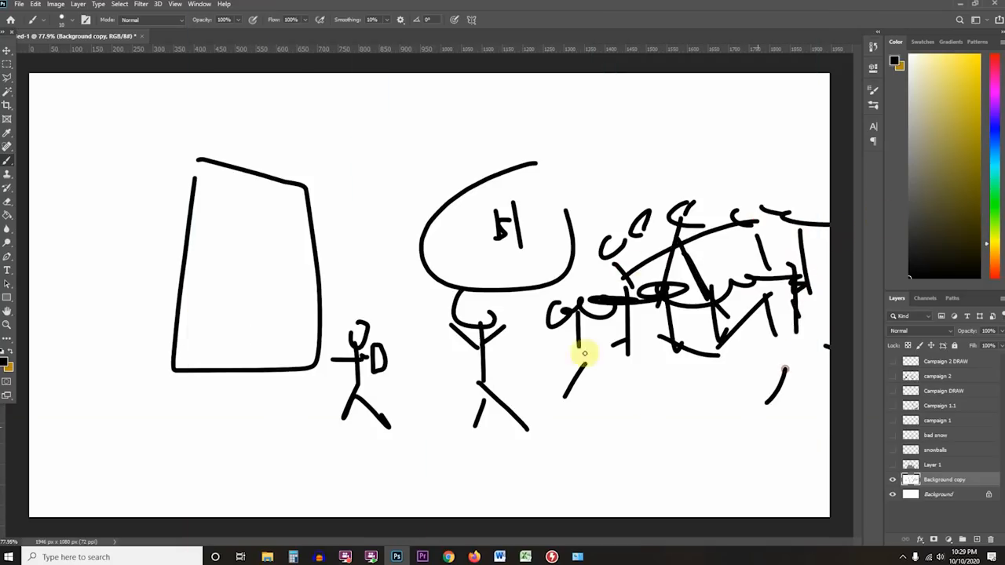
pyautogui.moveTo(612, 120); pyautogui.dragTo(614, 142)
pyautogui.moveTo(629, 152); pyautogui.dragTo(632, 177)
pyautogui.moveTo(682, 106)
pyautogui.mouseDown()
pyautogui.moveTo(711, 102)
pyautogui.moveTo(729, 119)
pyautogui.mouseUp()
pyautogui.moveTo(656, 93); pyautogui.dragTo(352, 244)
pyautogui.moveTo(357, 207)
pyautogui.mouseDown()
pyautogui.moveTo(344, 240)
pyautogui.moveTo(359, 261)
pyautogui.mouseUp()
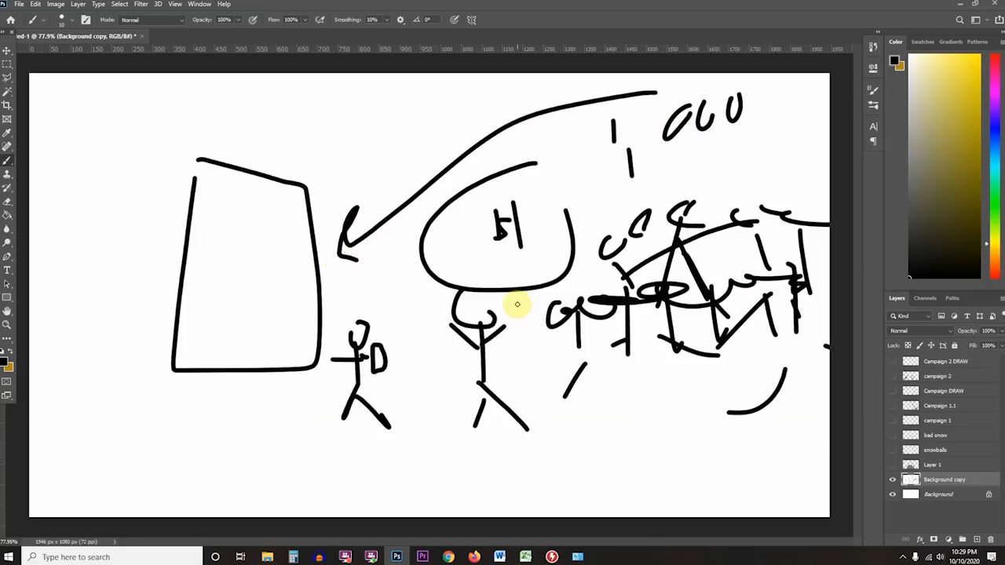
# - Extend the amount in the bubble to "$1,000" and circle it repeatedly with the brush
pyautogui.moveTo(528, 229); pyautogui.dragTo(521, 245)
pyautogui.moveTo(546, 211)
pyautogui.mouseDown()
pyautogui.moveTo(542, 224)
pyautogui.moveTo(567, 224)
pyautogui.moveTo(567, 236)
pyautogui.mouseUp()
pyautogui.moveTo(584, 192); pyautogui.dragTo(577, 193)
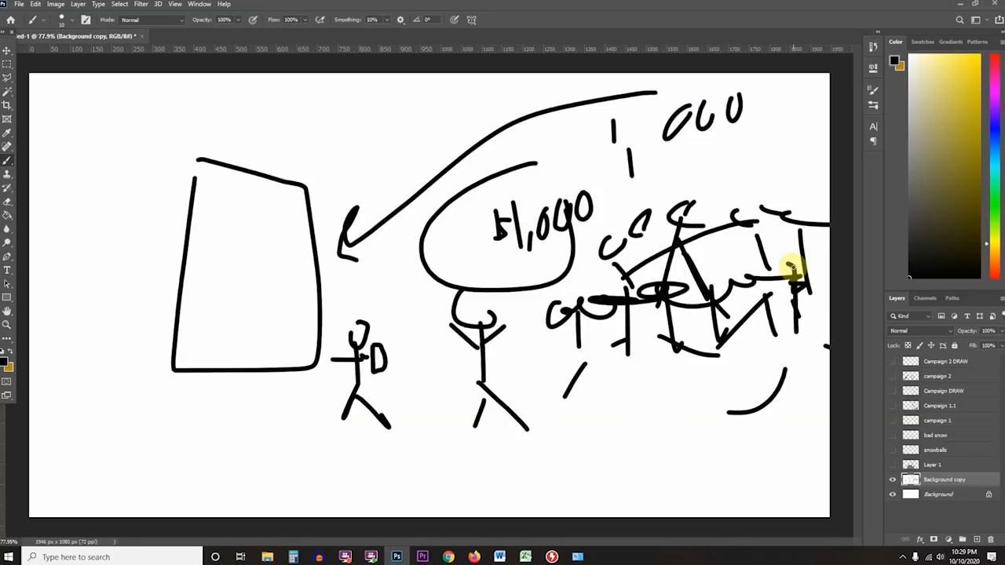
pyautogui.moveTo(576, 187); pyautogui.dragTo(531, 189)
pyautogui.moveTo(430, 257)
pyautogui.mouseDown()
pyautogui.moveTo(417, 258)
pyautogui.moveTo(494, 197)
pyautogui.moveTo(603, 186)
pyautogui.moveTo(511, 198)
pyautogui.moveTo(515, 188)
pyautogui.mouseUp()
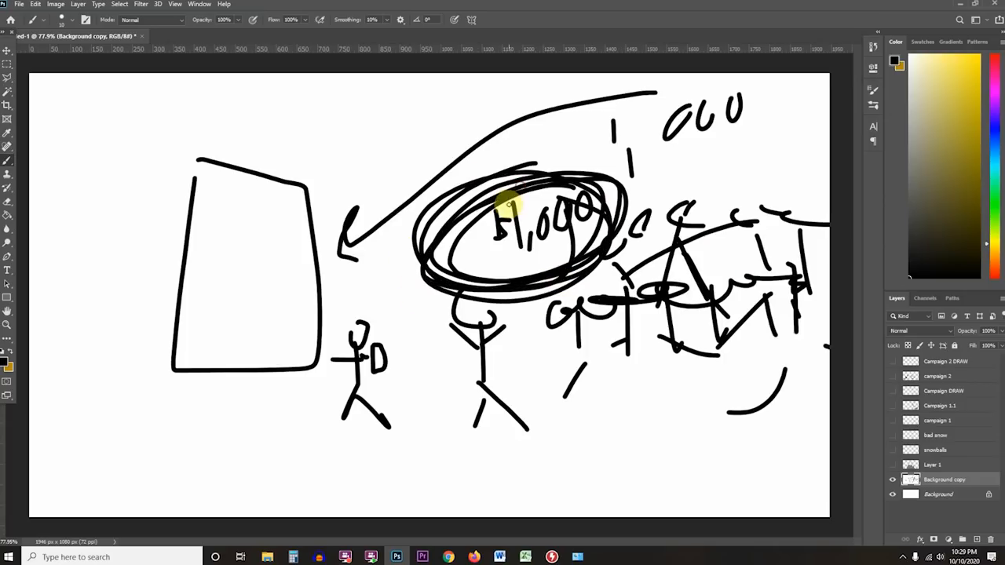
# - Outline the tall box again, draw a stick figure inside it, and write "Loan" above and "San Diego" below
pyautogui.moveTo(344, 234); pyautogui.dragTo(366, 258)
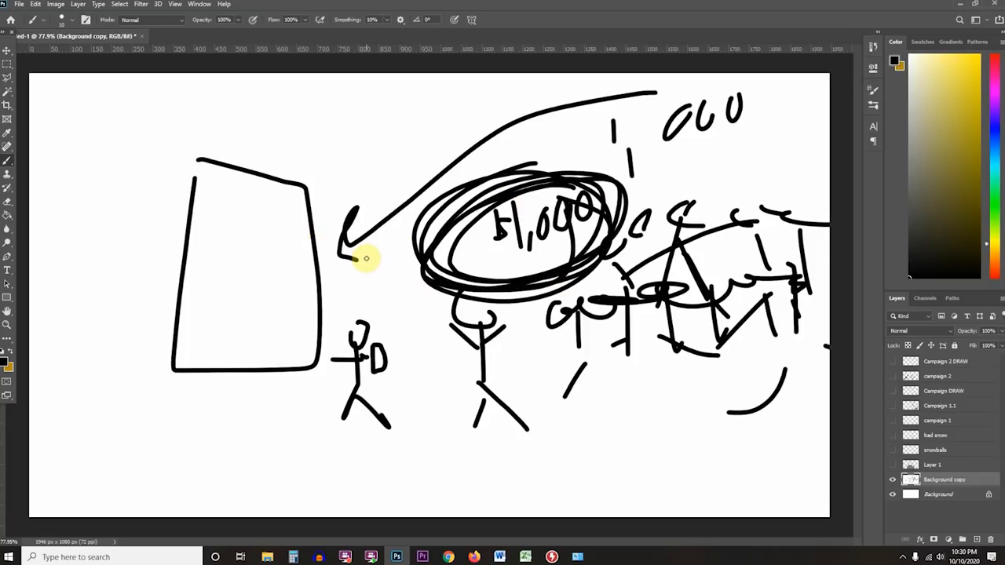
pyautogui.moveTo(192, 152)
pyautogui.mouseDown()
pyautogui.moveTo(181, 370)
pyautogui.moveTo(309, 341)
pyautogui.moveTo(243, 162)
pyautogui.moveTo(227, 162)
pyautogui.mouseUp()
pyautogui.moveTo(232, 212)
pyautogui.mouseDown()
pyautogui.moveTo(230, 276)
pyautogui.moveTo(262, 325)
pyautogui.moveTo(222, 267)
pyautogui.moveTo(253, 265)
pyautogui.mouseUp()
pyautogui.moveTo(197, 102)
pyautogui.mouseDown()
pyautogui.moveTo(220, 134)
pyautogui.moveTo(280, 128)
pyautogui.moveTo(287, 147)
pyautogui.mouseUp()
pyautogui.moveTo(202, 384)
pyautogui.mouseDown()
pyautogui.moveTo(191, 386)
pyautogui.moveTo(191, 407)
pyautogui.mouseUp()
pyautogui.moveTo(224, 390)
pyautogui.mouseDown()
pyautogui.moveTo(220, 398)
pyautogui.moveTo(317, 395)
pyautogui.mouseUp()
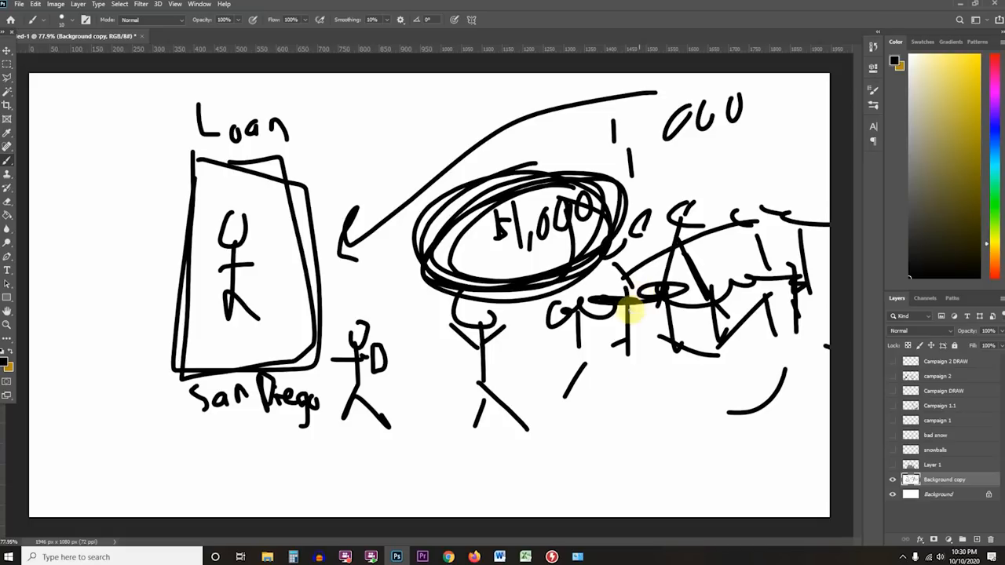
# - Draw a large rectangular frame around the crowd and write "Refi", "FHA" and "Agent" beneath it
pyautogui.moveTo(471, 435)
pyautogui.mouseDown()
pyautogui.moveTo(539, 442)
pyautogui.moveTo(422, 435)
pyautogui.moveTo(424, 278)
pyautogui.mouseUp()
pyautogui.moveTo(417, 144)
pyautogui.mouseDown()
pyautogui.moveTo(539, 94)
pyautogui.moveTo(882, 90)
pyautogui.mouseUp()
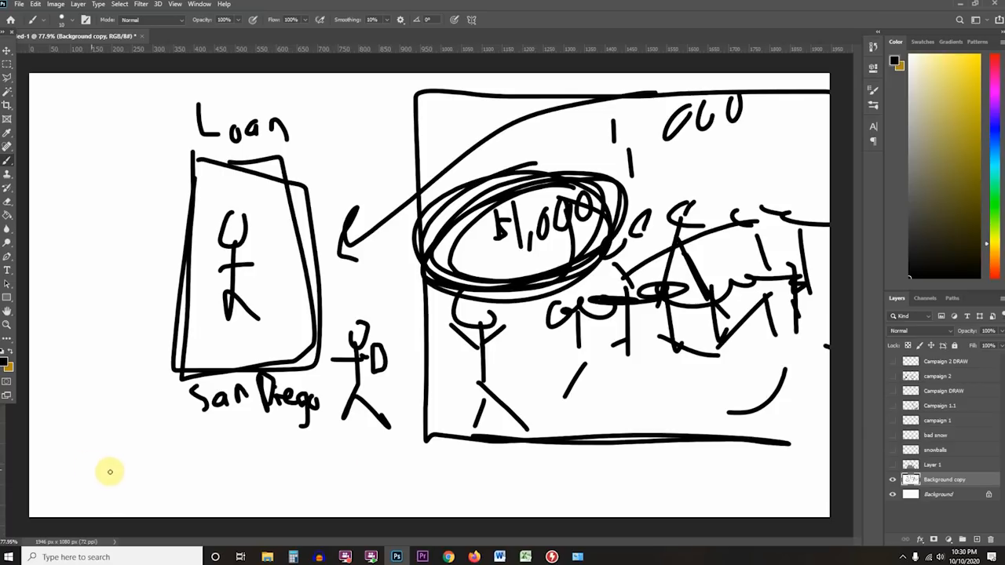
pyautogui.moveTo(442, 471)
pyautogui.mouseDown()
pyautogui.moveTo(441, 484)
pyautogui.moveTo(439, 471)
pyautogui.moveTo(471, 477)
pyautogui.moveTo(486, 458)
pyautogui.moveTo(498, 477)
pyautogui.moveTo(556, 485)
pyautogui.moveTo(575, 474)
pyautogui.moveTo(589, 488)
pyautogui.moveTo(589, 477)
pyautogui.mouseUp()
pyautogui.click(498, 456)
pyautogui.moveTo(602, 465)
pyautogui.mouseDown()
pyautogui.moveTo(599, 486)
pyautogui.moveTo(665, 493)
pyautogui.moveTo(685, 480)
pyautogui.moveTo(683, 500)
pyautogui.moveTo(743, 467)
pyautogui.moveTo(741, 456)
pyautogui.moveTo(750, 482)
pyautogui.mouseUp()
pyautogui.moveTo(732, 473); pyautogui.dragTo(751, 470)
pyautogui.rightClick(691, 478)
pyautogui.click(332, 497)
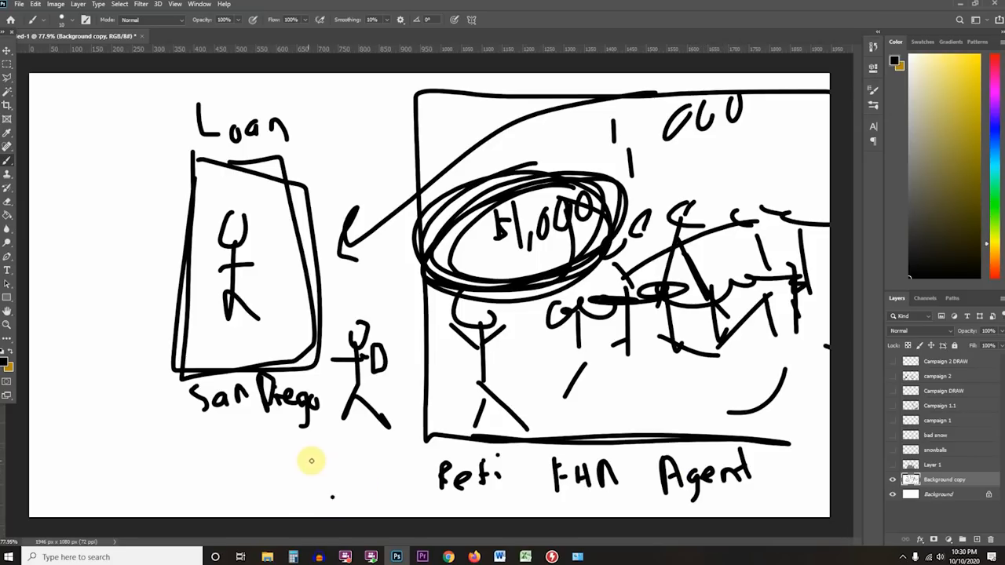
# - Write "WS" beside the "Refi" label, loop around the whole row of labels, and draw an outline around "Loan"
pyautogui.moveTo(324, 478)
pyautogui.mouseDown()
pyautogui.moveTo(345, 459)
pyautogui.moveTo(349, 485)
pyautogui.moveTo(431, 501)
pyautogui.mouseUp()
pyautogui.moveTo(548, 503)
pyautogui.mouseDown()
pyautogui.moveTo(774, 460)
pyautogui.moveTo(594, 516)
pyautogui.moveTo(461, 431)
pyautogui.moveTo(305, 421)
pyautogui.moveTo(804, 444)
pyautogui.moveTo(291, 494)
pyautogui.moveTo(584, 417)
pyautogui.moveTo(754, 424)
pyautogui.mouseUp()
pyautogui.moveTo(176, 147)
pyautogui.mouseDown()
pyautogui.moveTo(309, 90)
pyautogui.moveTo(169, 143)
pyautogui.mouseUp()
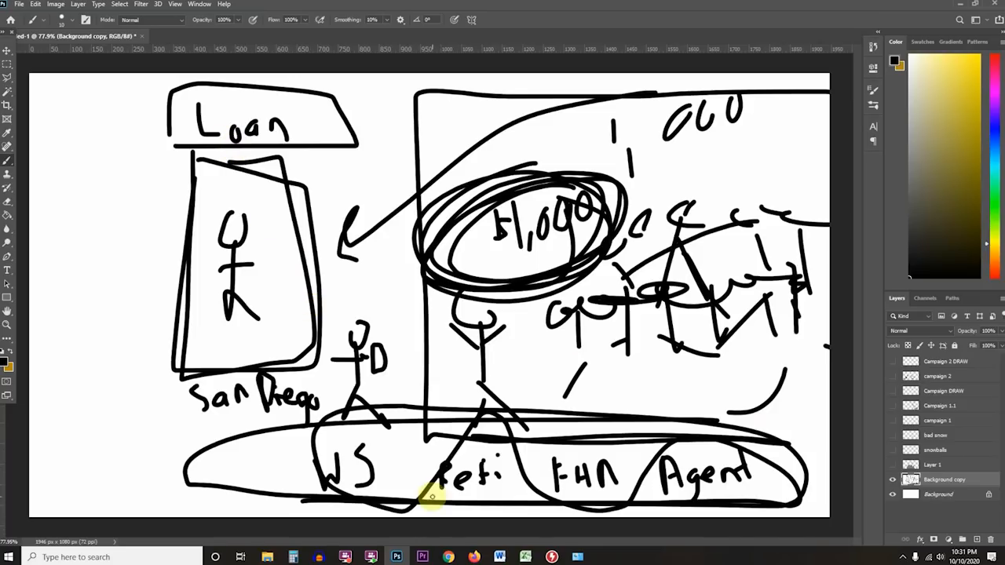
# - Switch to Chrome and view the Messenger template and the No interests ad set, checking the Florida exclusion list in Excel as well
pyautogui.moveTo(448, 557)
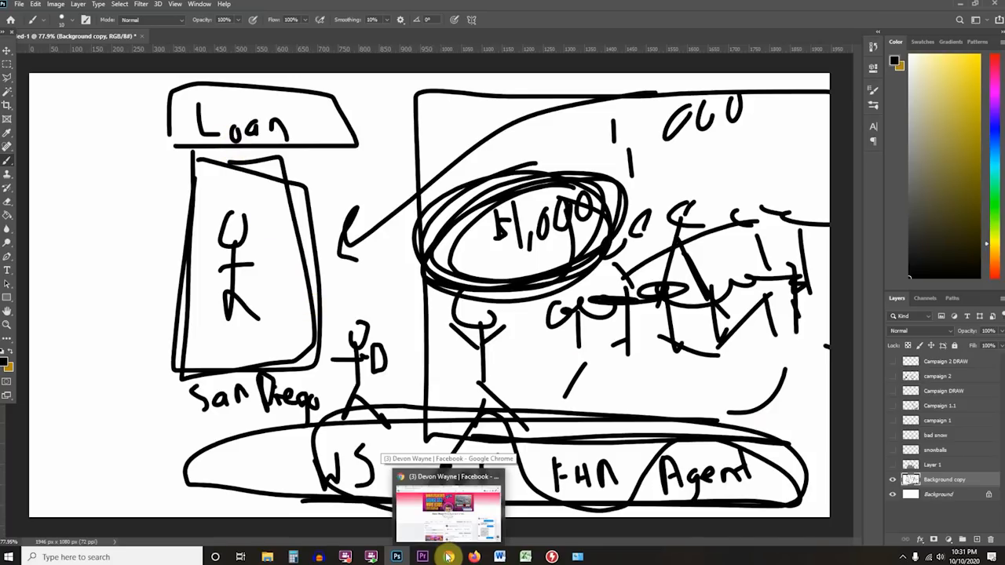
pyautogui.click(448, 556)
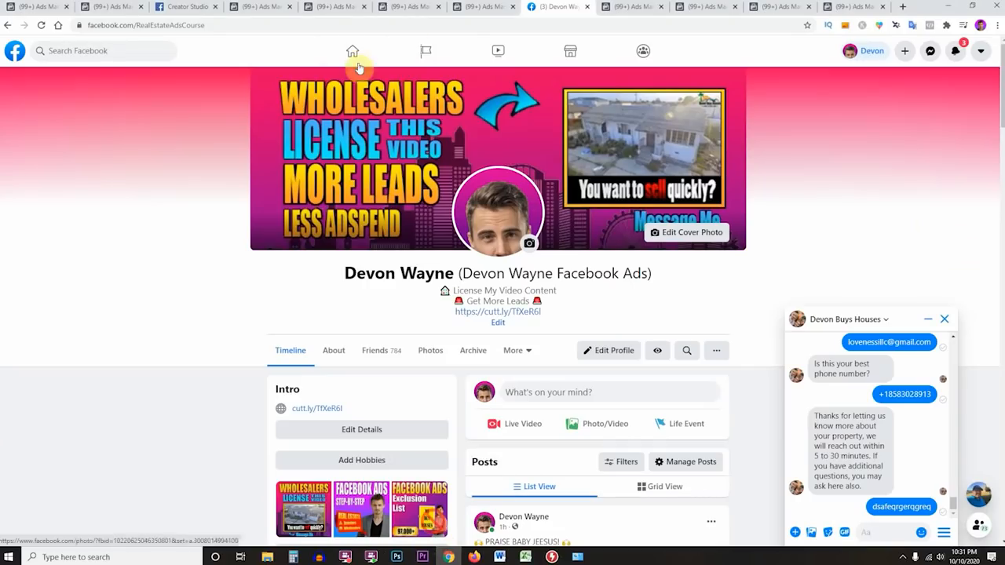
pyautogui.click(476, 6)
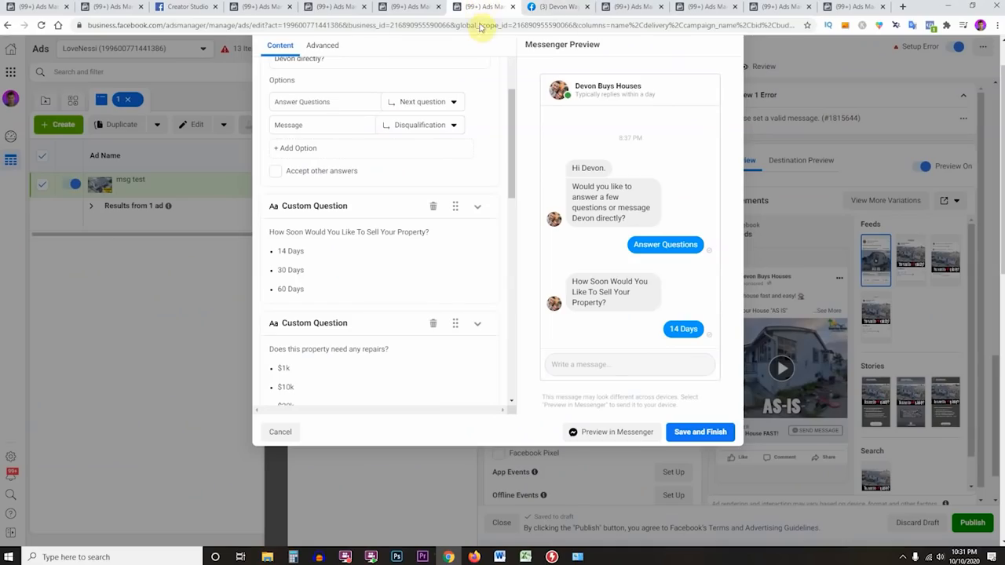
pyautogui.click(633, 6)
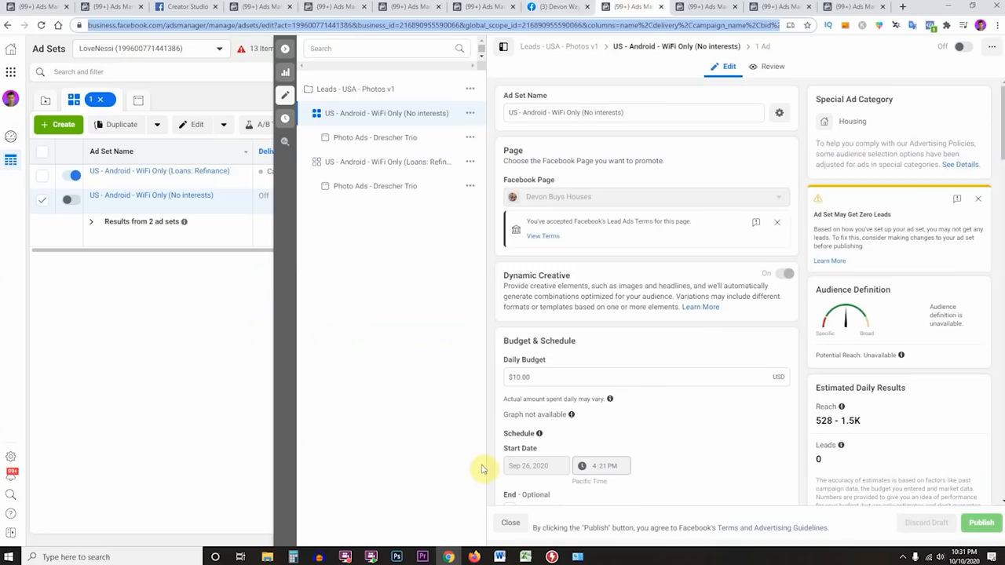
pyautogui.click(525, 557)
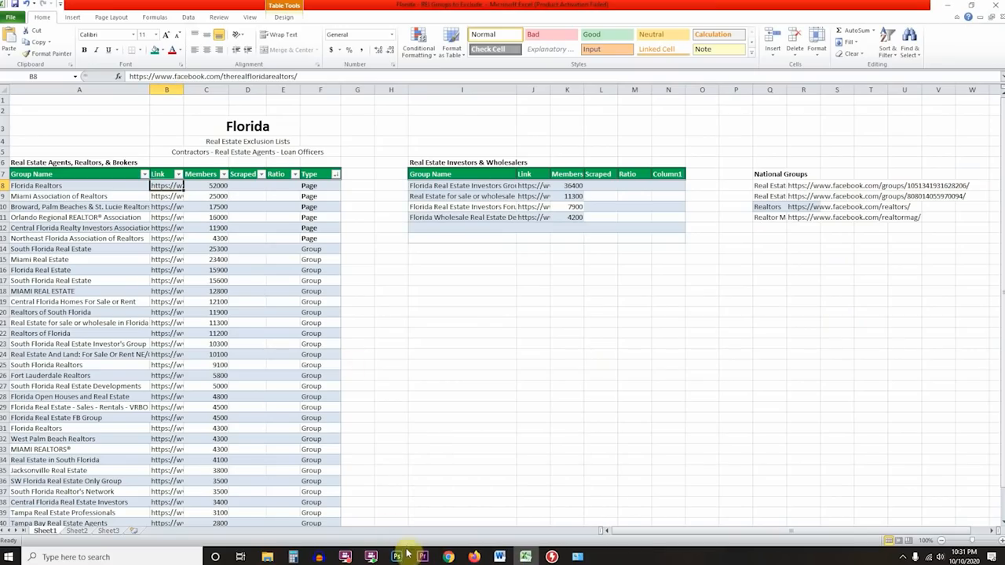
pyautogui.click(448, 556)
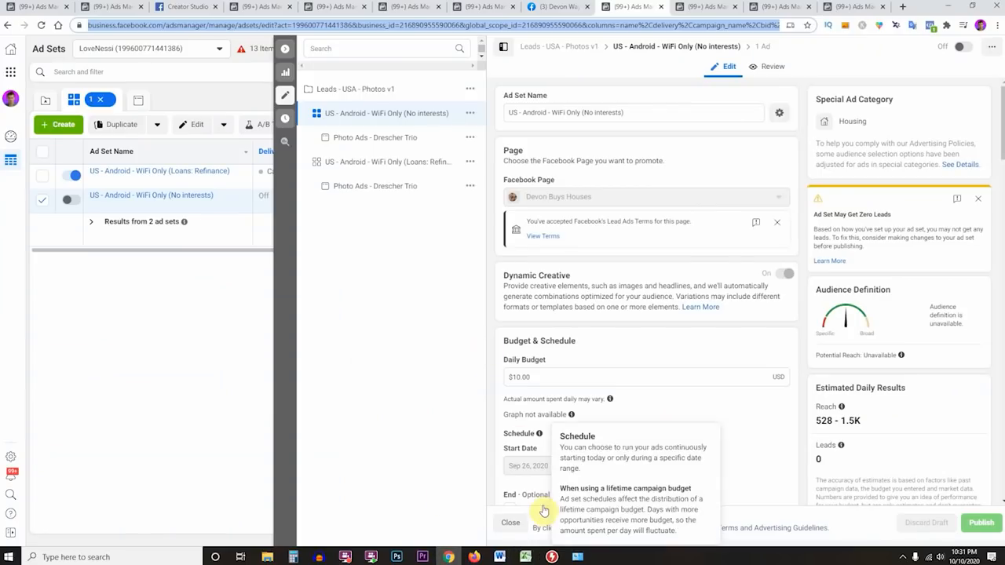
# - Switch to the Steps For Success document in Word and highlight the tip about trying a video views campaign set to auto
pyautogui.moveTo(499, 554)
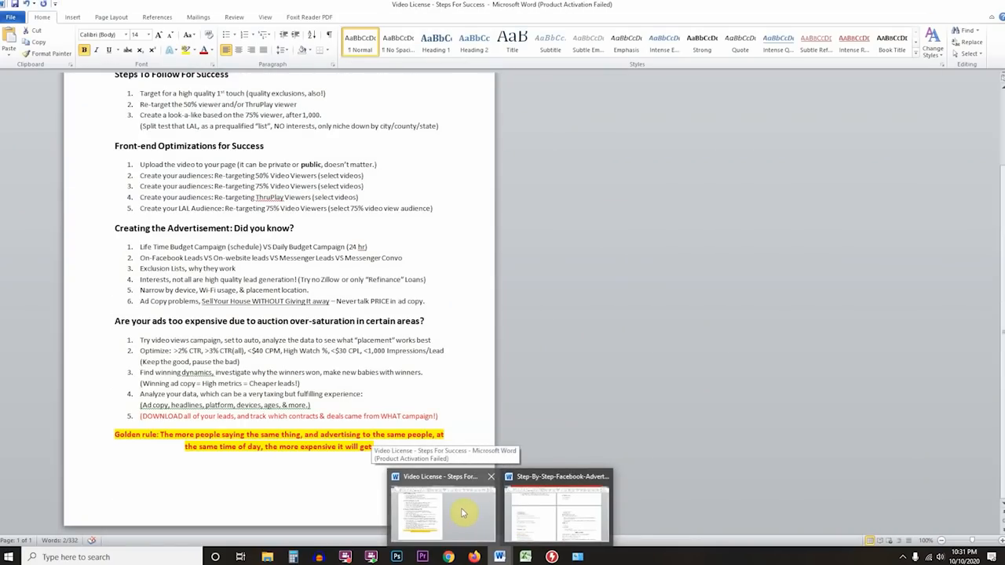
pyautogui.click(462, 513)
pyautogui.moveTo(138, 340); pyautogui.dragTo(432, 340)
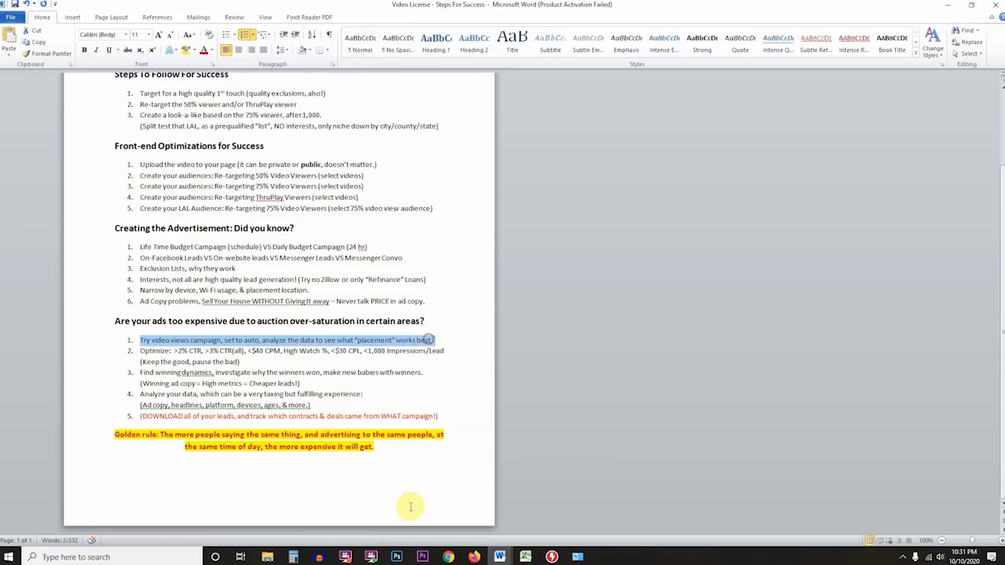
# - Return to Chrome and look through the Ads Manager performance and video engagement reports, ending on the ads report with Video Leads columns
pyautogui.click(449, 557)
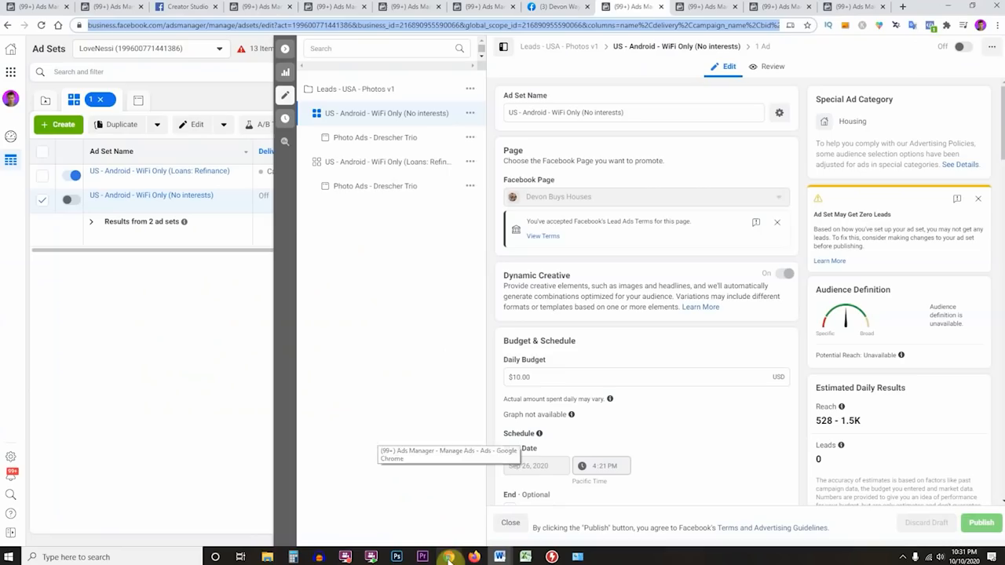
pyautogui.click(681, 10)
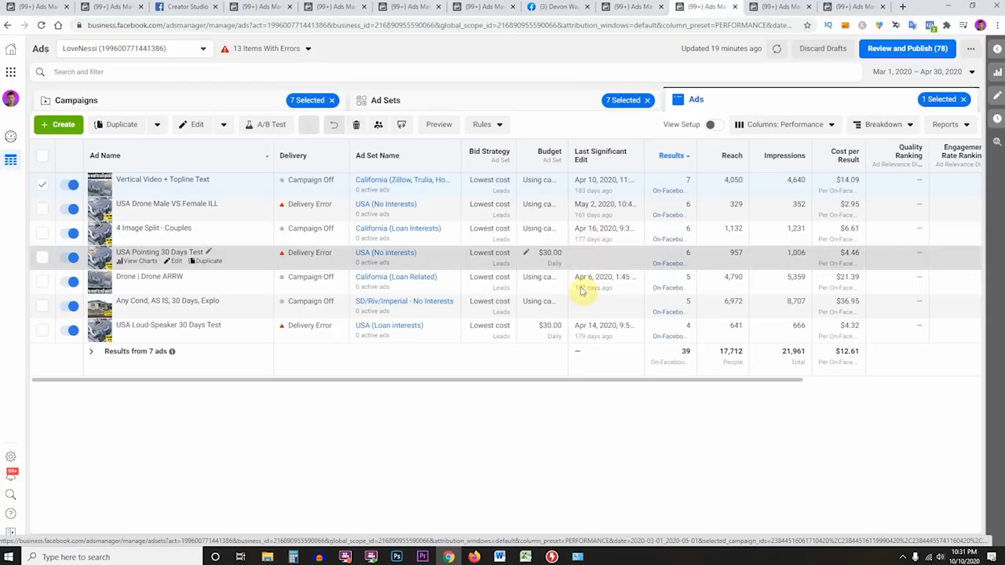
pyautogui.moveTo(565, 384); pyautogui.dragTo(478, 337)
pyautogui.click(768, 7)
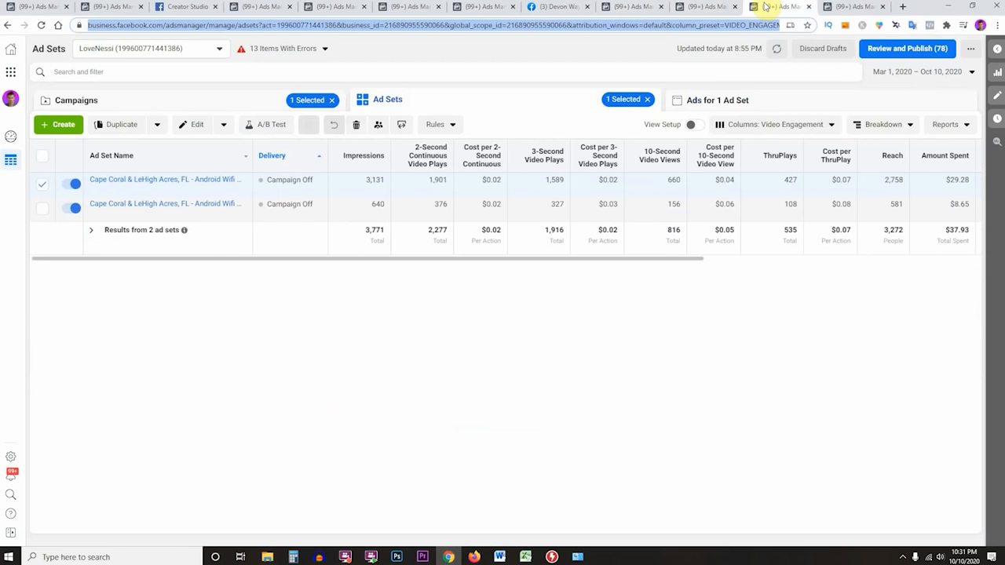
pyautogui.click(635, 6)
pyautogui.click(558, 6)
pyautogui.click(634, 6)
pyautogui.click(680, 6)
pyautogui.click(846, 6)
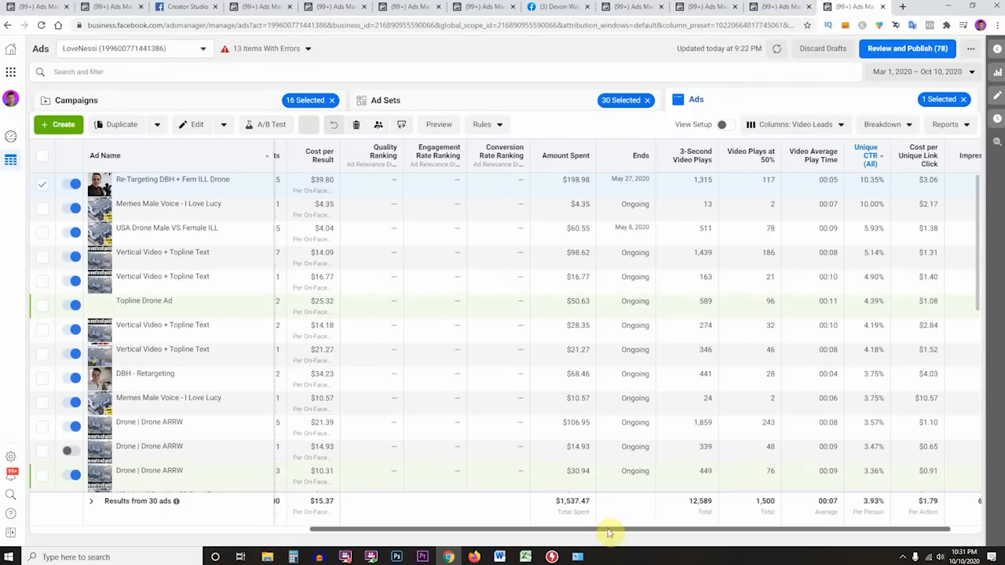
# - Check the column preset and metrics of the Video Leads report and sort its ads by Video Plays at 50%
pyautogui.moveTo(617, 530); pyautogui.dragTo(526, 502)
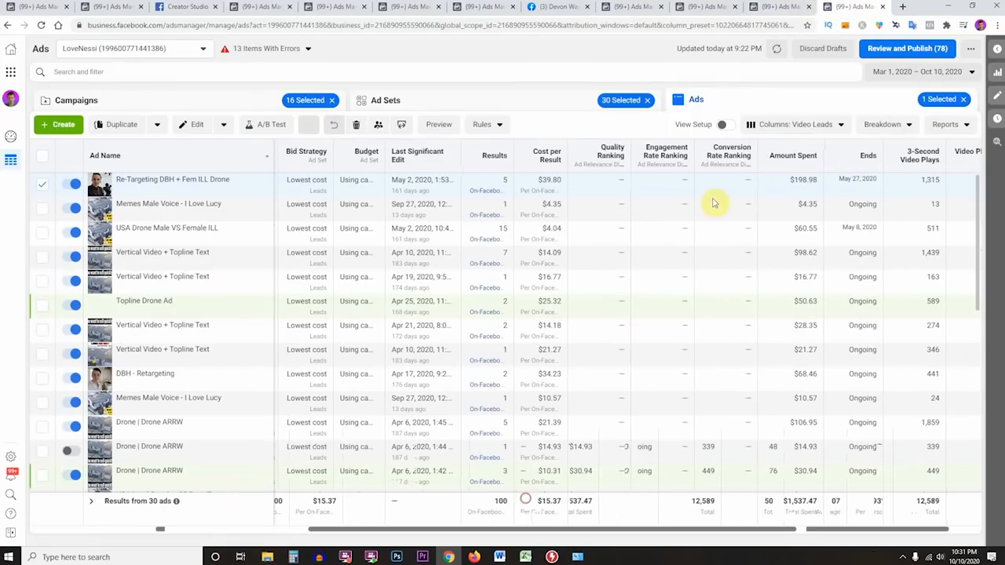
pyautogui.click(810, 119)
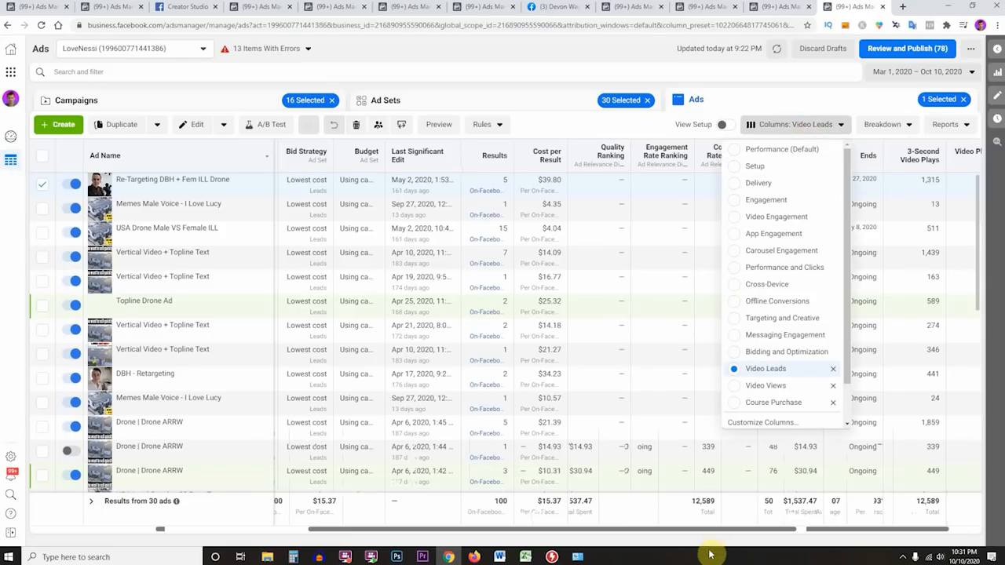
pyautogui.moveTo(708, 532); pyautogui.dragTo(969, 518)
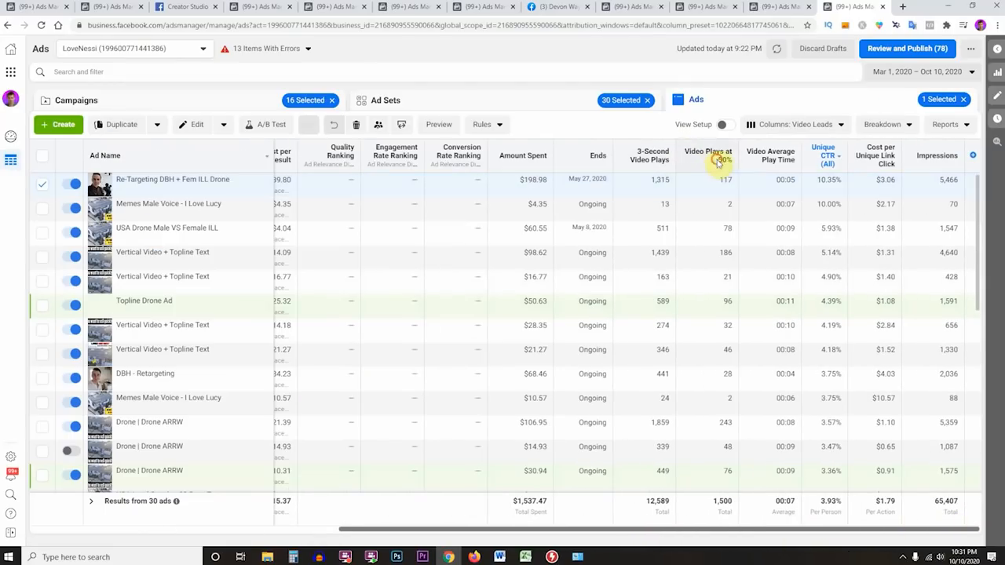
pyautogui.click(718, 162)
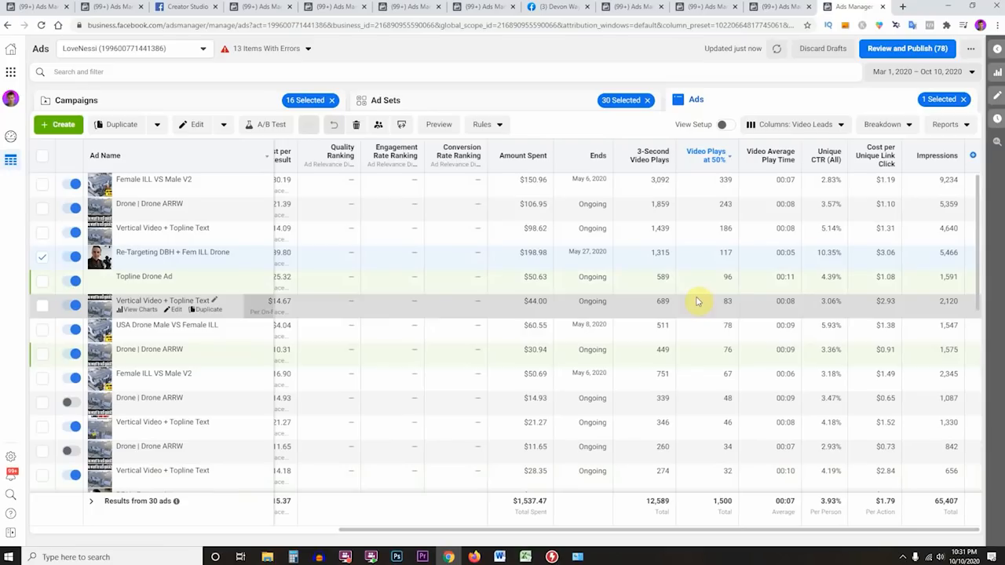
pyautogui.moveTo(690, 533); pyautogui.dragTo(898, 498)
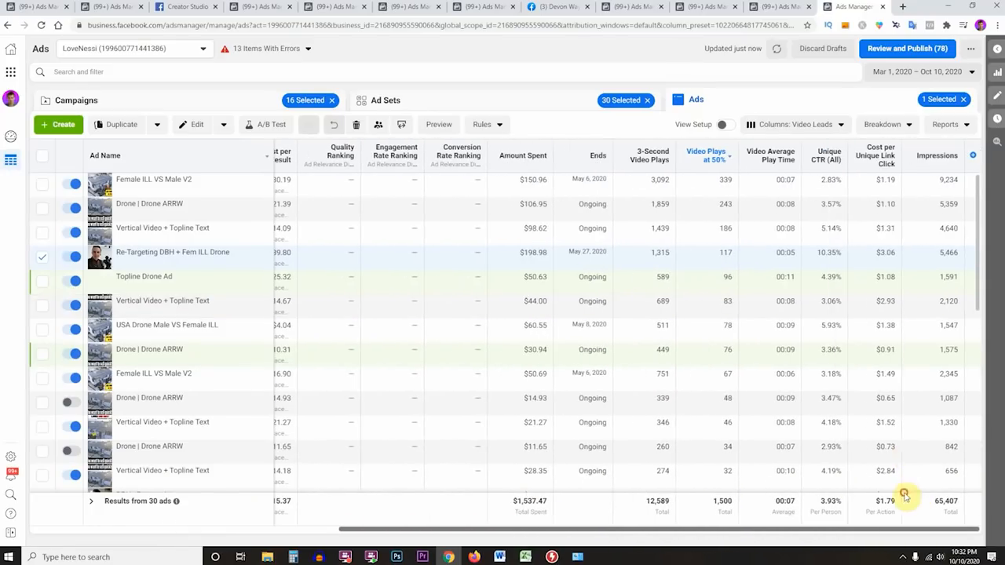
# - Show the Video Engagement columns for the ads and highlight the Video Plays at 75% value of Female ILL VS Male V2
pyautogui.click(805, 125)
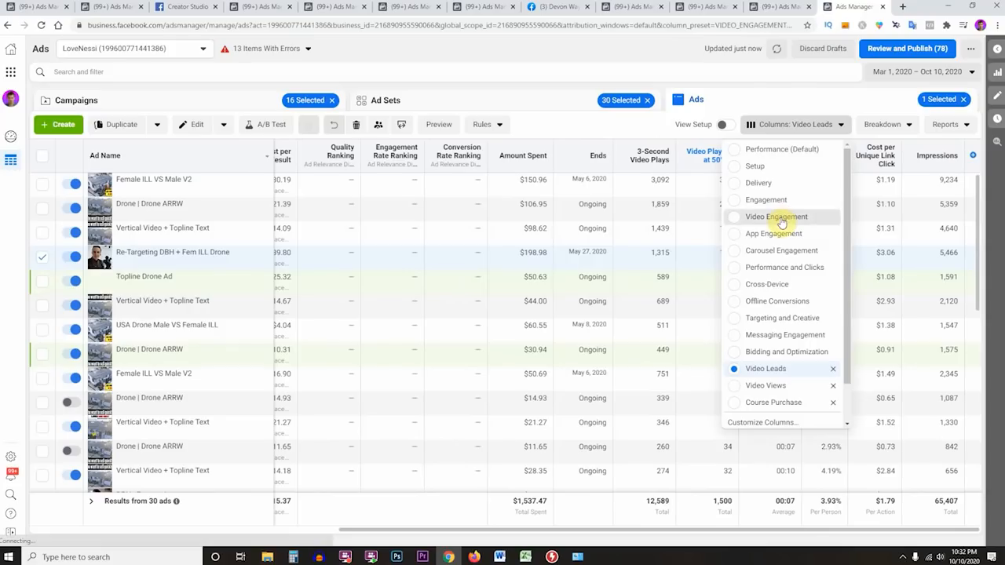
pyautogui.click(776, 218)
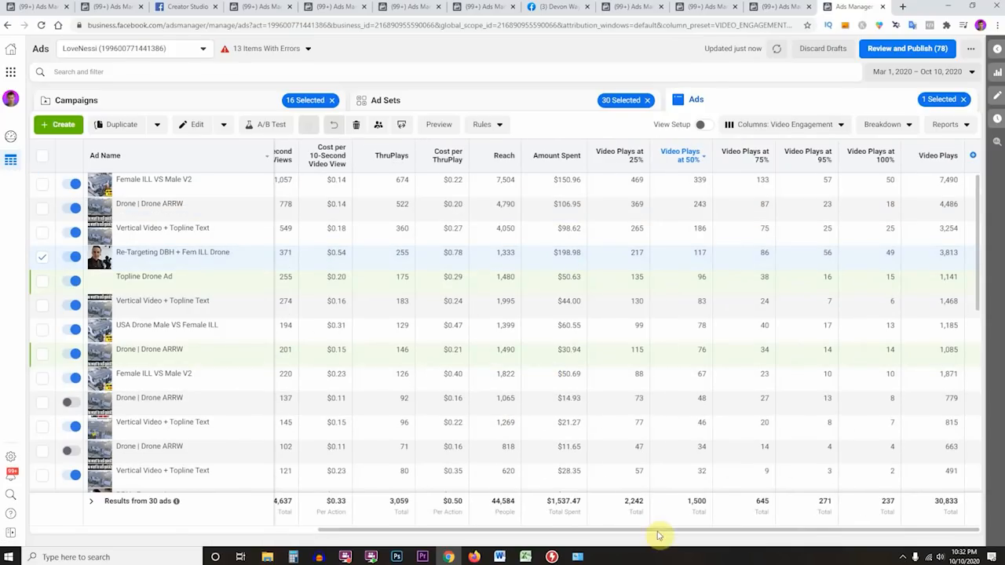
pyautogui.moveTo(651, 532); pyautogui.dragTo(640, 531)
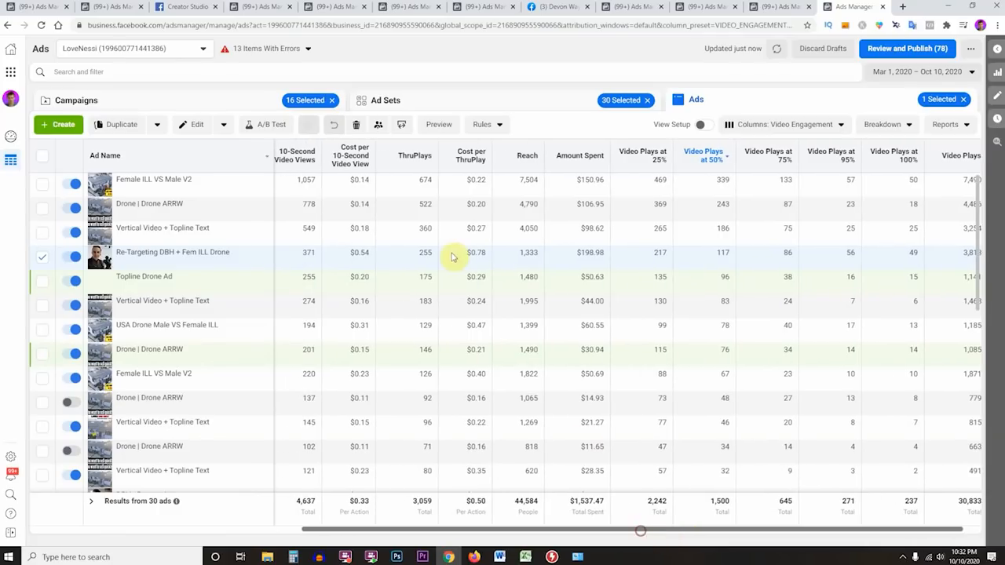
pyautogui.doubleClick(479, 180)
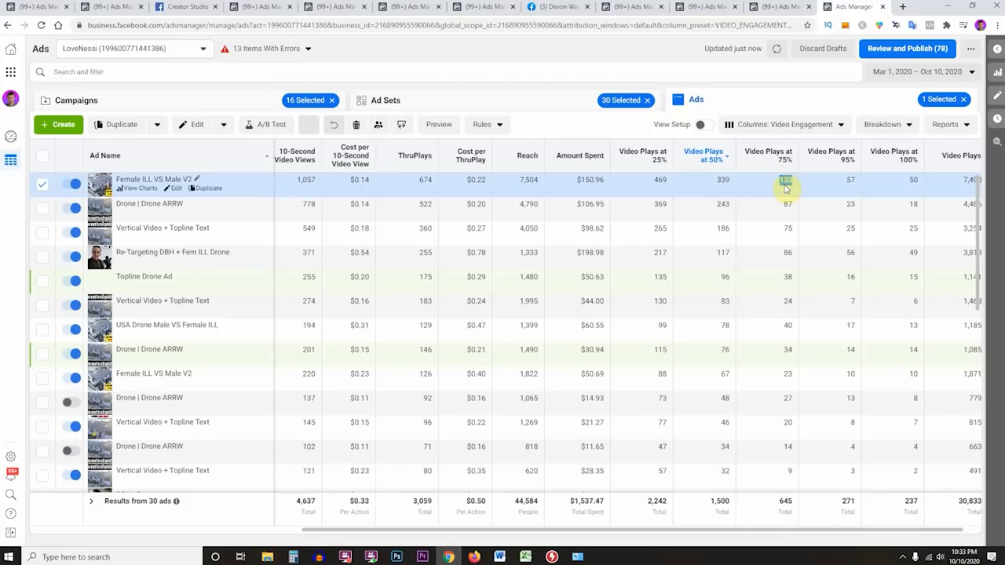
# - Switch to the Steps For Success document in Word and highlight the Optimize targets one by one, from CTR through <1,000 Impressions/Lead
pyautogui.hotkey('alt', 'Tab')
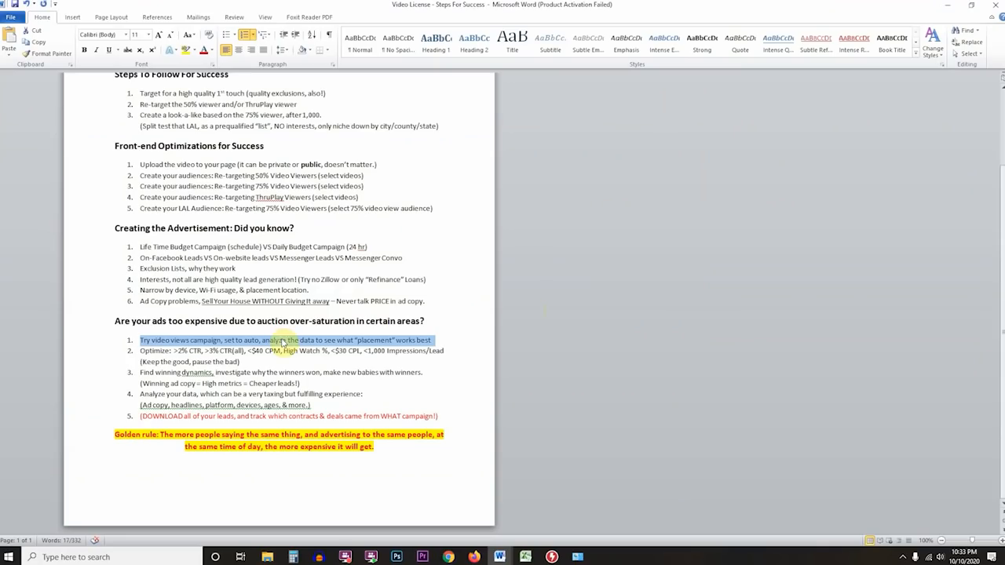
pyautogui.moveTo(141, 351); pyautogui.dragTo(241, 351)
pyautogui.click(200, 355)
pyautogui.doubleClick(237, 351)
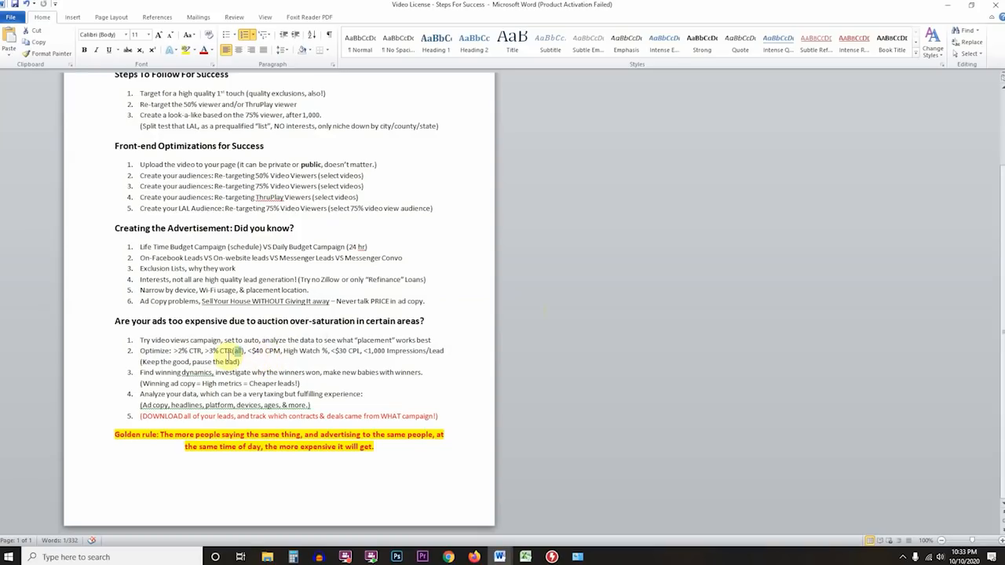
pyautogui.moveTo(211, 351); pyautogui.dragTo(281, 352)
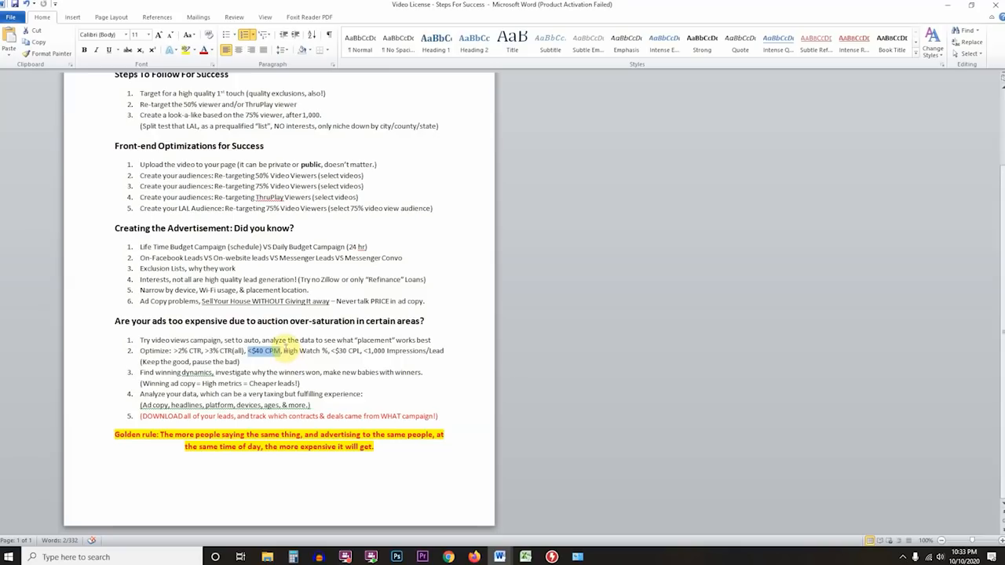
pyautogui.moveTo(284, 351); pyautogui.dragTo(340, 353)
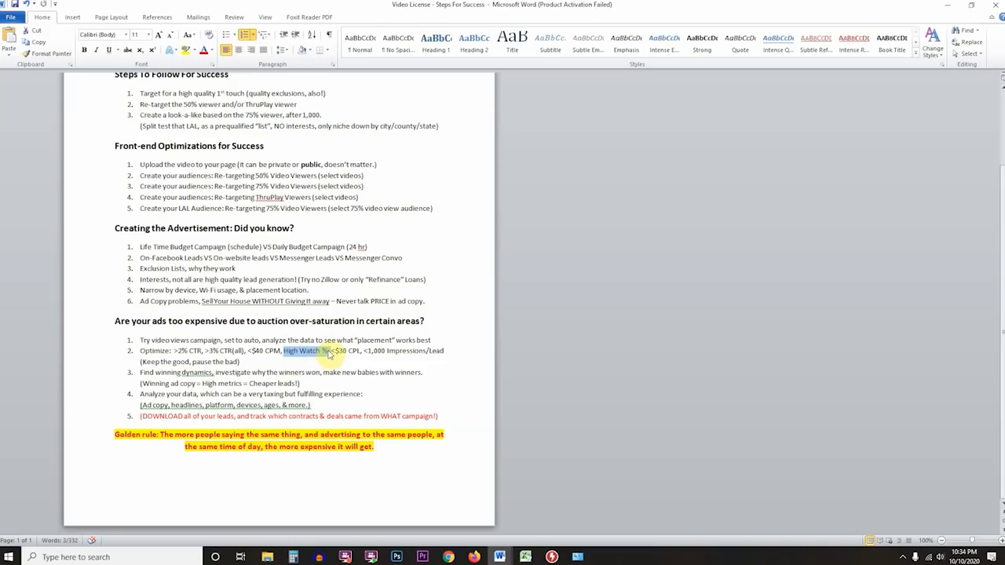
pyautogui.moveTo(331, 352); pyautogui.dragTo(375, 352)
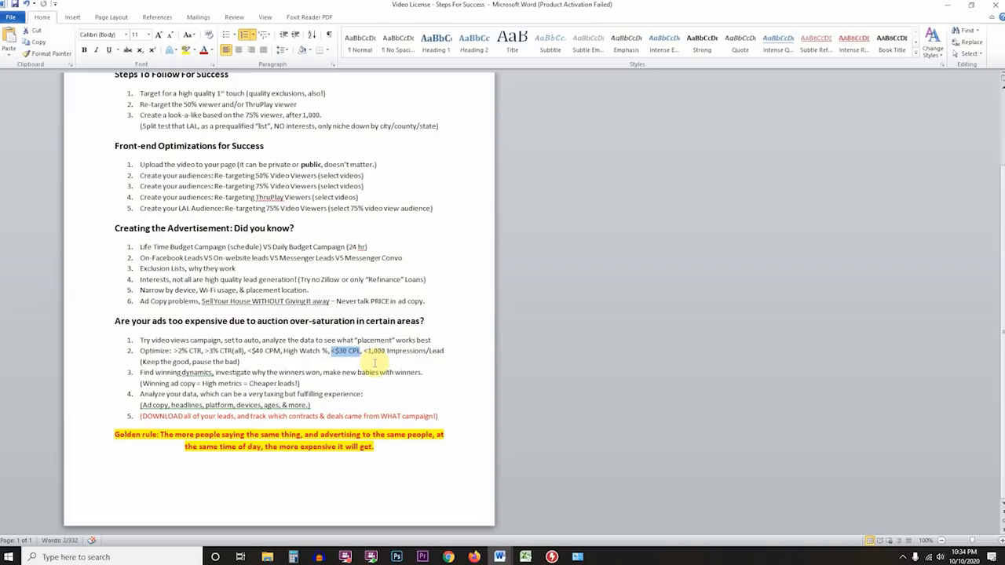
pyautogui.moveTo(364, 351); pyautogui.dragTo(415, 361)
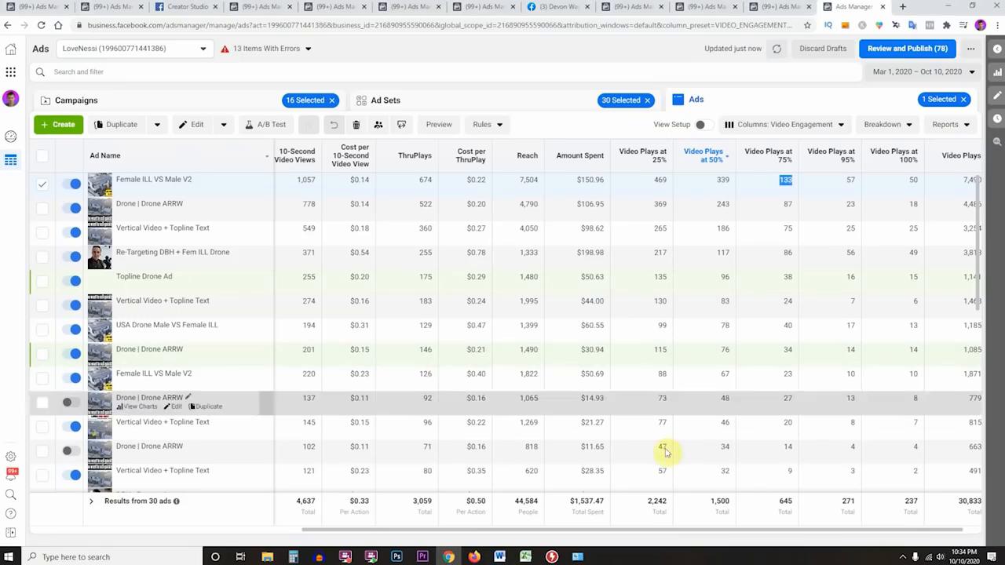
# - Return to Chrome, apply the Video Leads columns and sort the ads by Cost per Result, ending with the lowest first
pyautogui.click(790, 127)
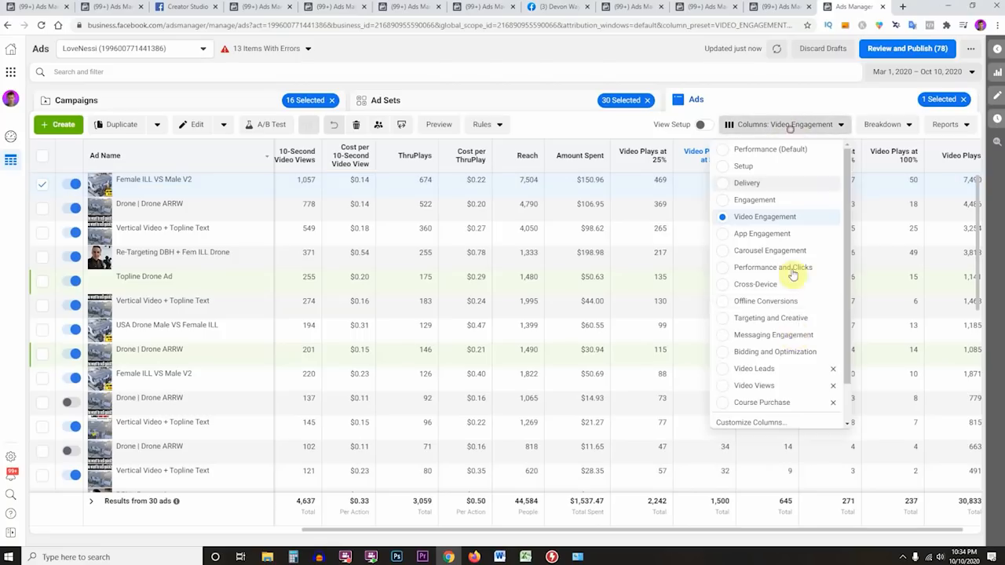
pyautogui.click(779, 370)
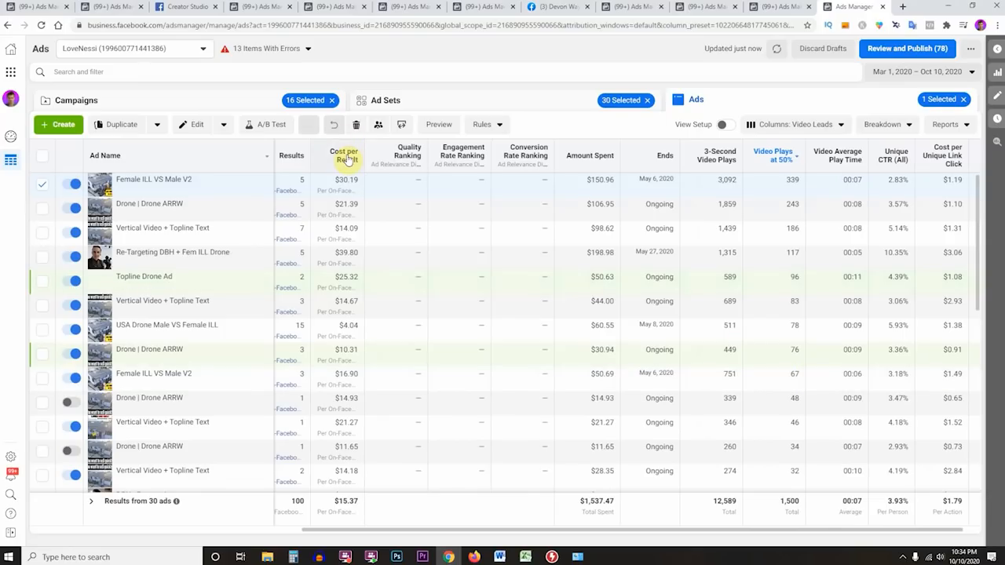
pyautogui.moveTo(348, 159)
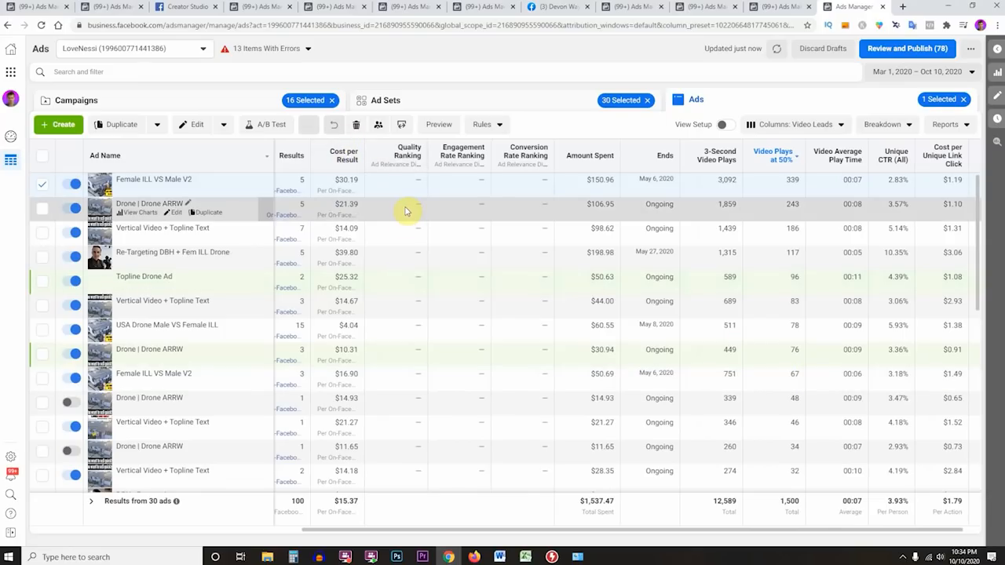
pyautogui.click(339, 155)
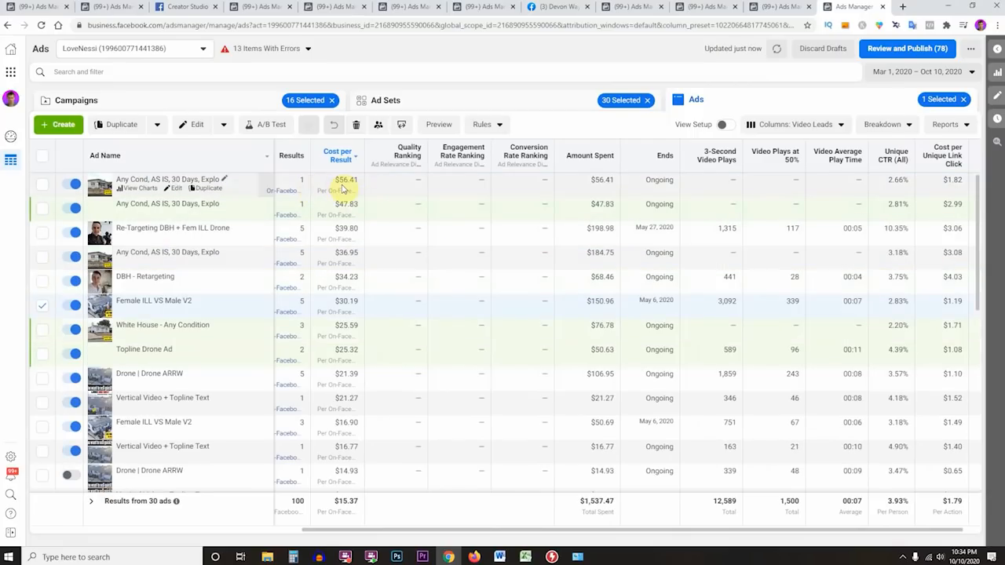
pyautogui.click(341, 157)
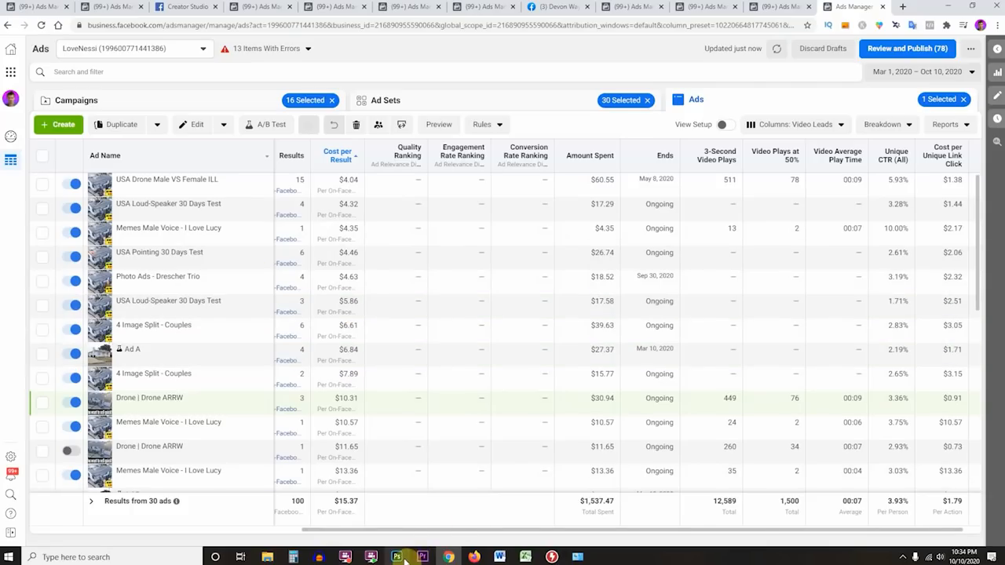
# - Look over the cheapest ads, including Ad A, and re-sort the list with the highest Cost per Result first
pyautogui.moveTo(398, 558)
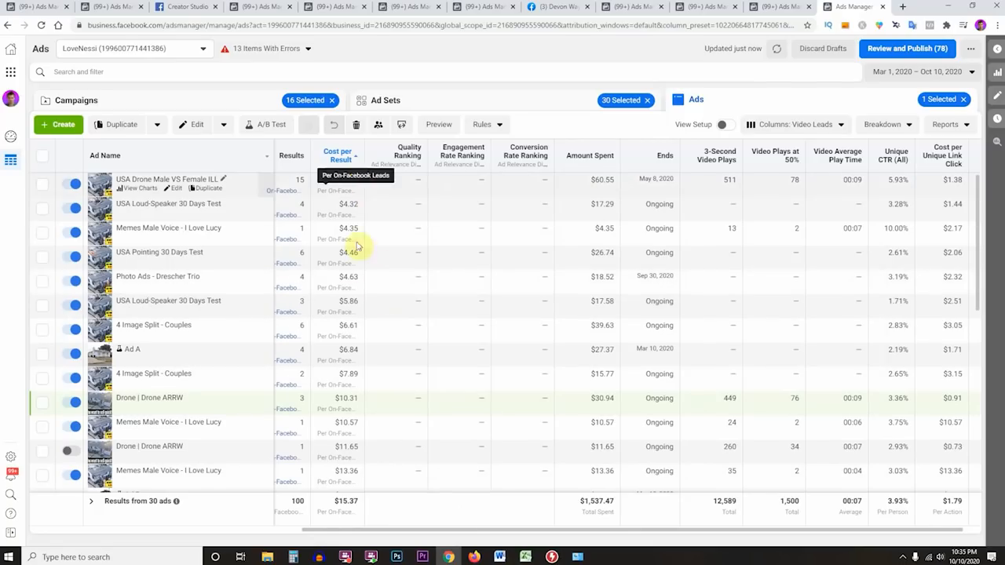
pyautogui.click(43, 355)
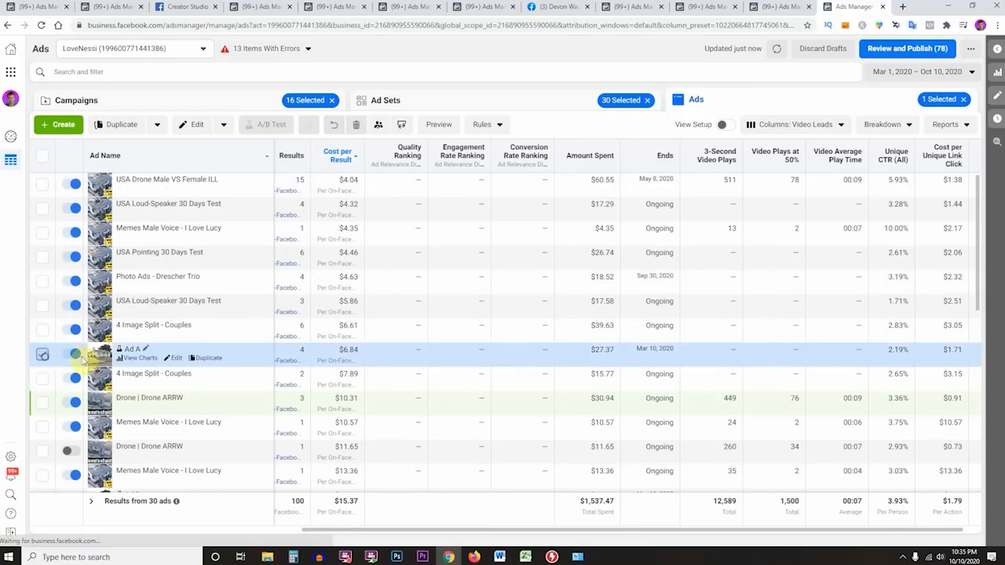
pyautogui.click(42, 355)
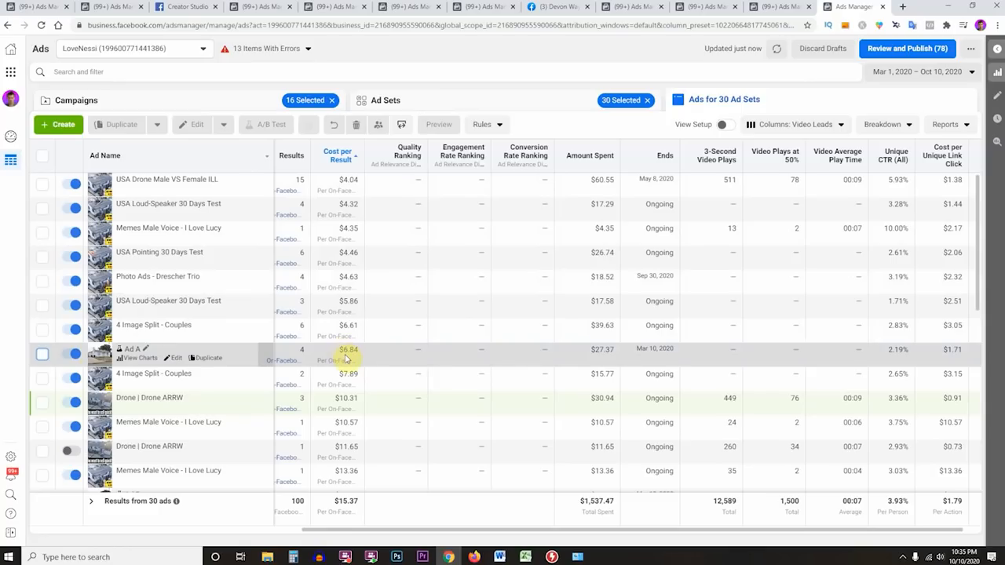
pyautogui.scroll(-5, 350, 346)
pyautogui.scroll(5, 348, 236)
pyautogui.click(343, 153)
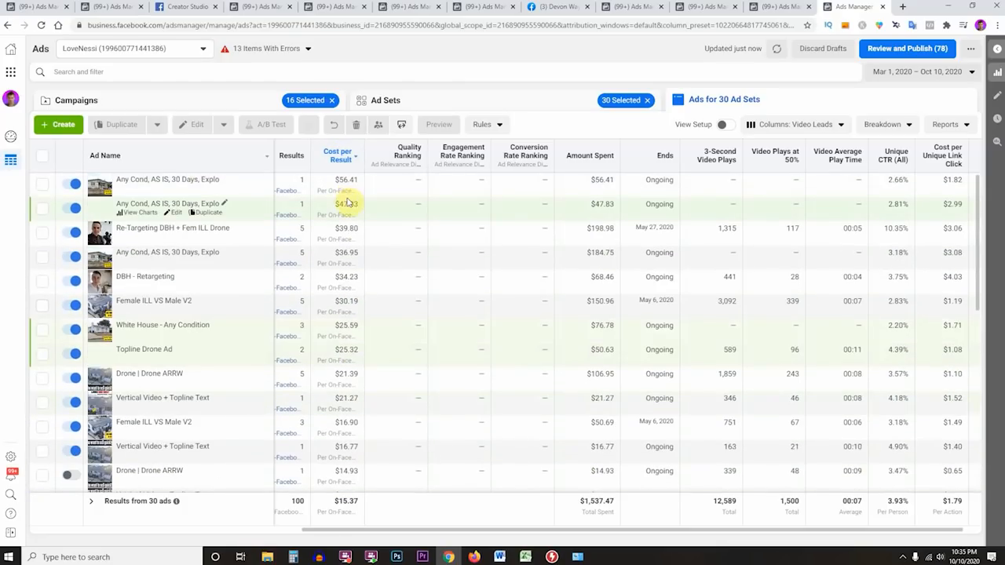
# - Open the ad with the highest cost per result in the editor, close it and highlight its Cost per Result value
pyautogui.click(173, 189)
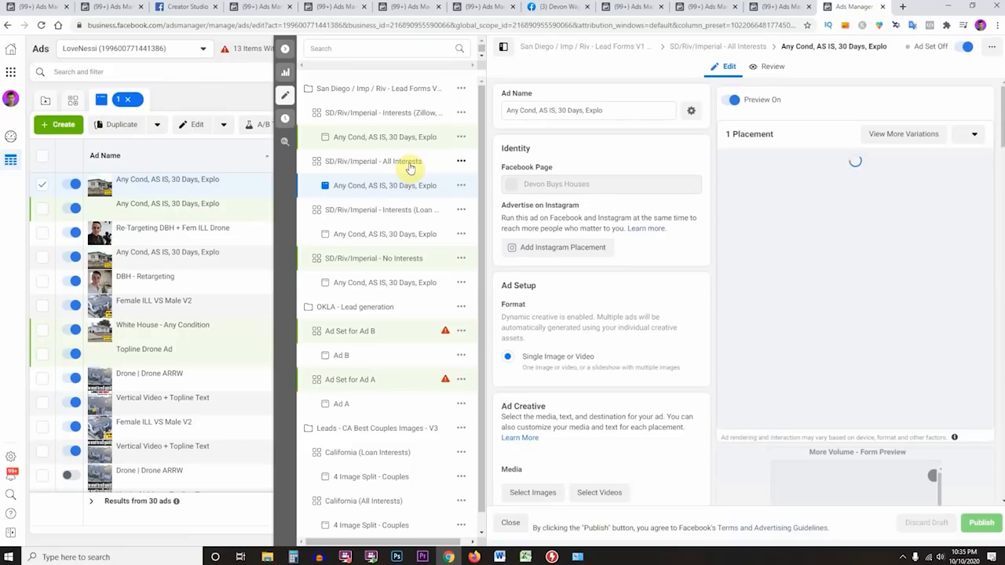
pyautogui.click(285, 49)
pyautogui.moveTo(338, 180); pyautogui.dragTo(361, 186)
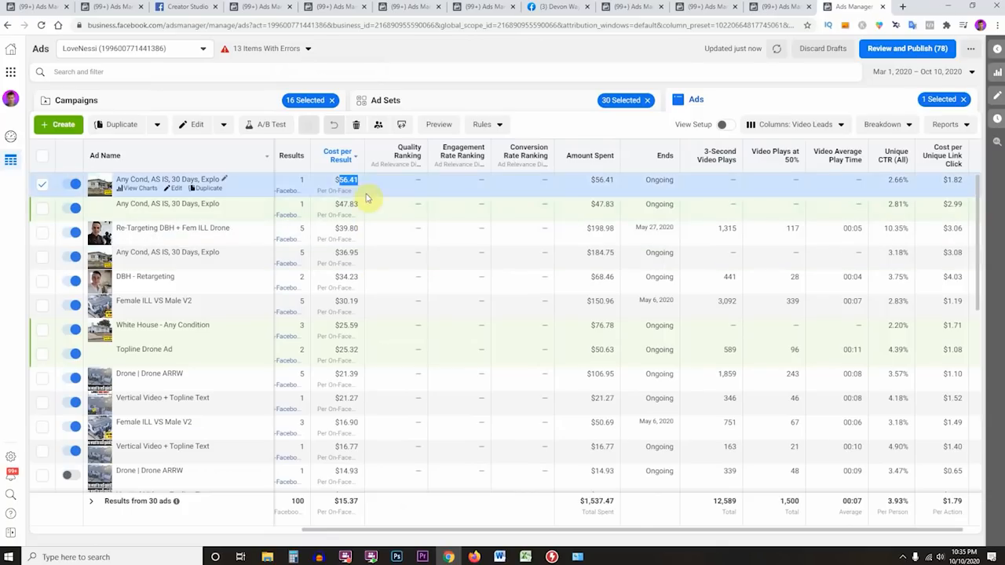
pyautogui.click(343, 184)
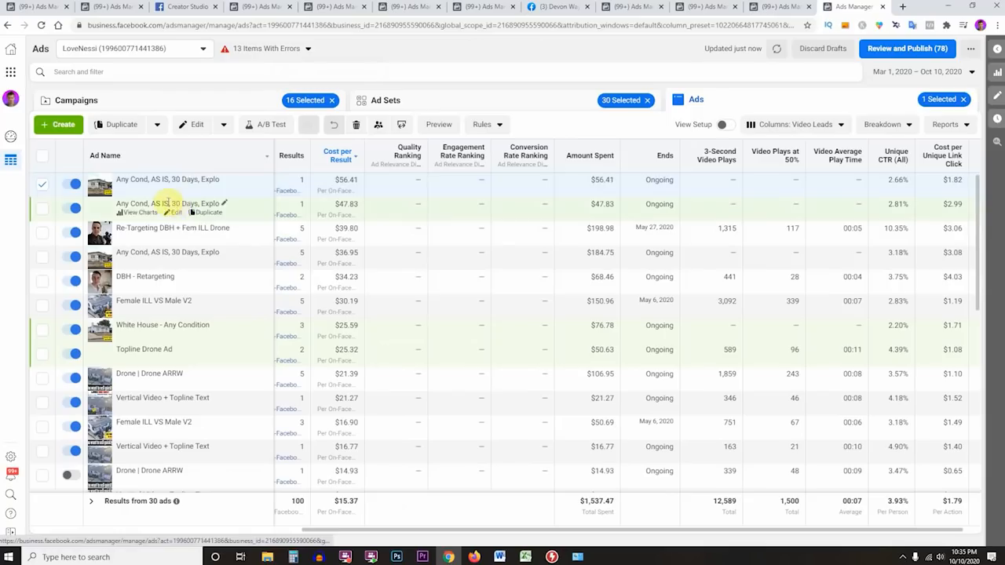
# - Check the Ad Sets list and the Optimize targets in the Word document, returning to the ads list in Chrome
pyautogui.click(433, 101)
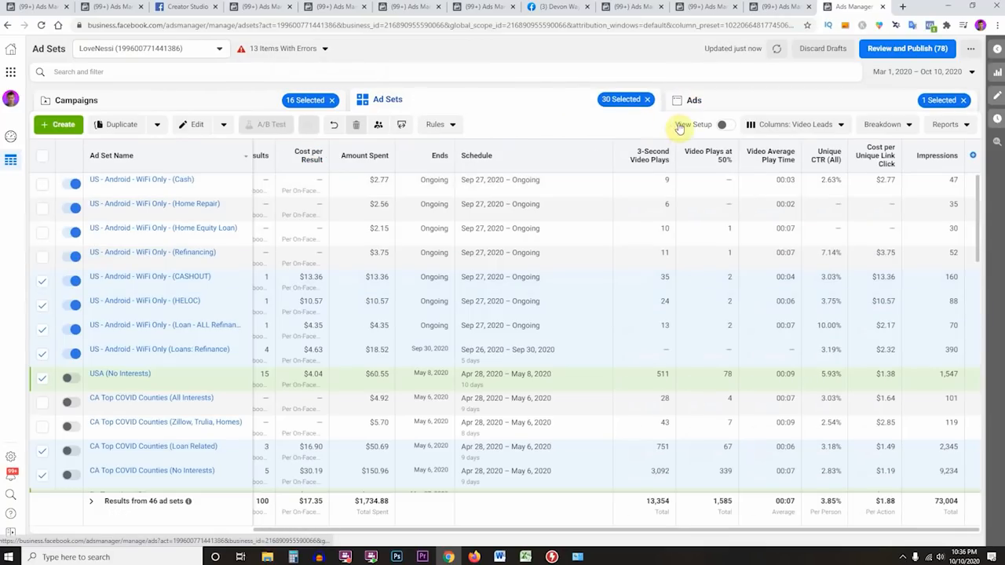
pyautogui.click(694, 101)
pyautogui.hotkey('alt', 'Tab')
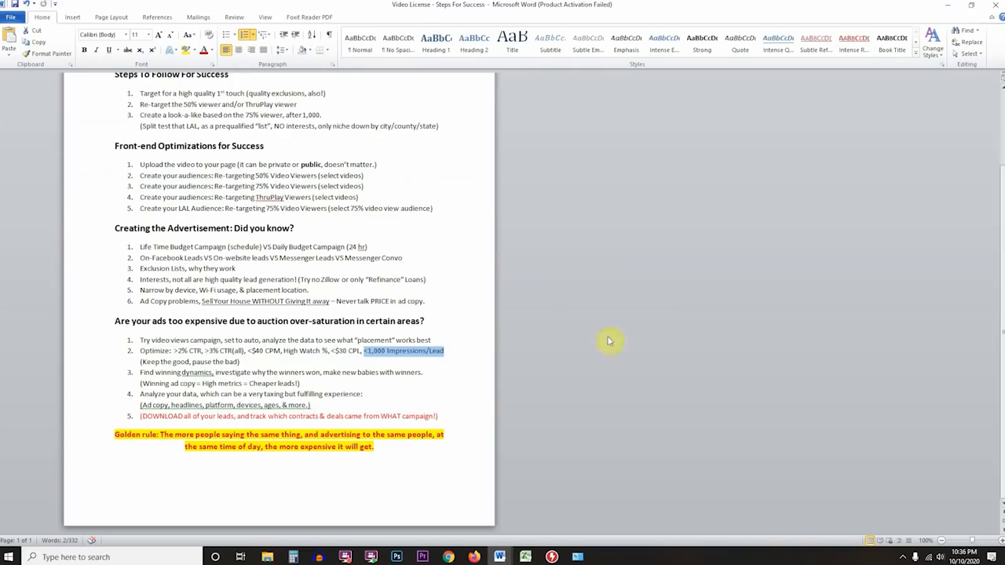
pyautogui.hotkey('alt', 'Tab')
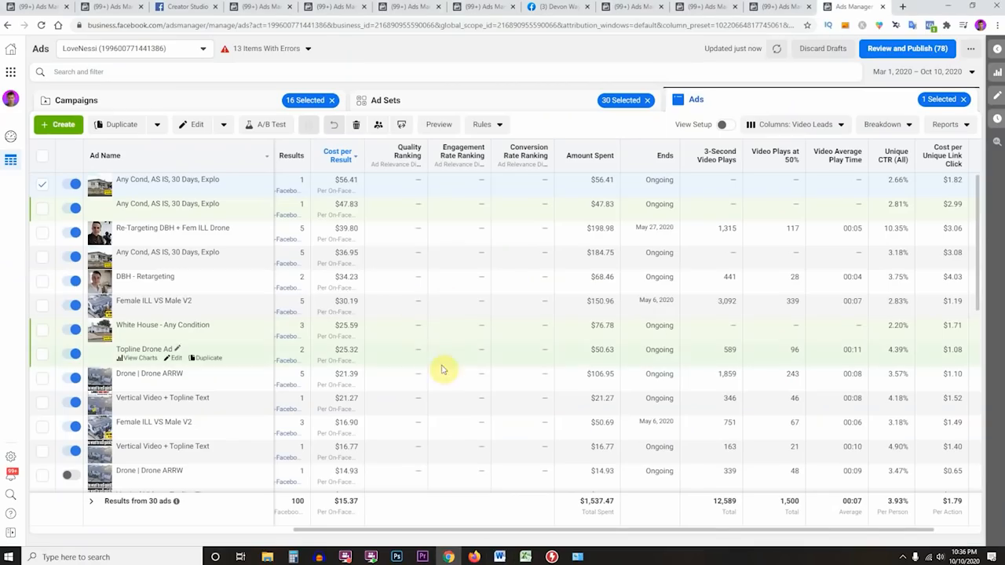
# - Compare the ads sorted by 3-Second Video Plays and by Unique CTR (All), ending with the lowest CTR first
pyautogui.moveTo(512, 530); pyautogui.dragTo(661, 538)
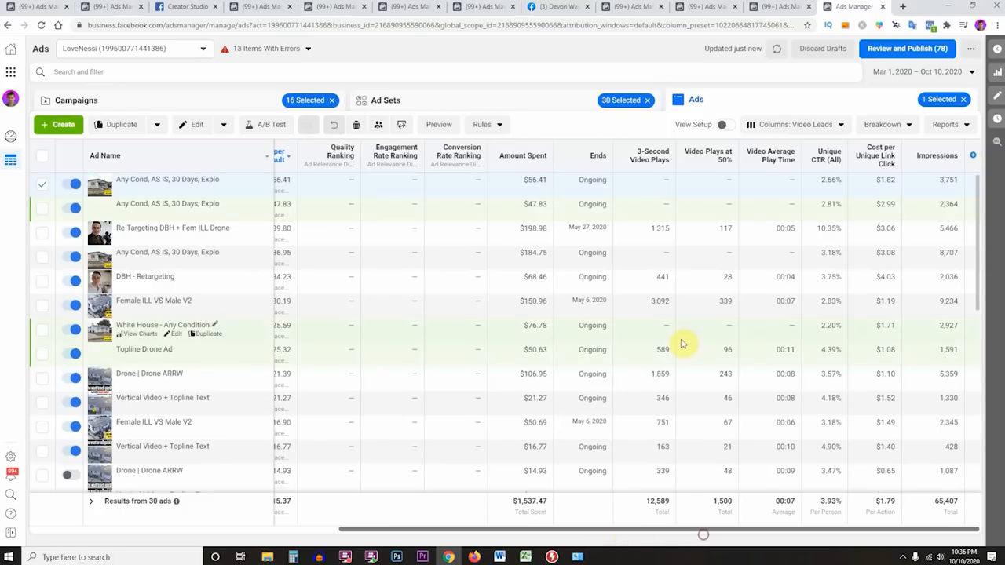
pyautogui.click(664, 157)
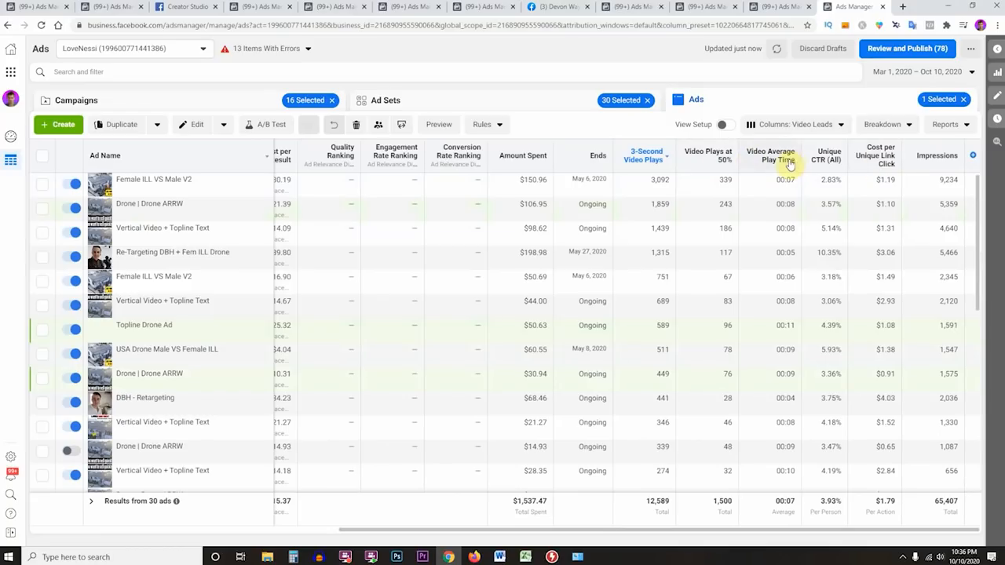
pyautogui.click(833, 160)
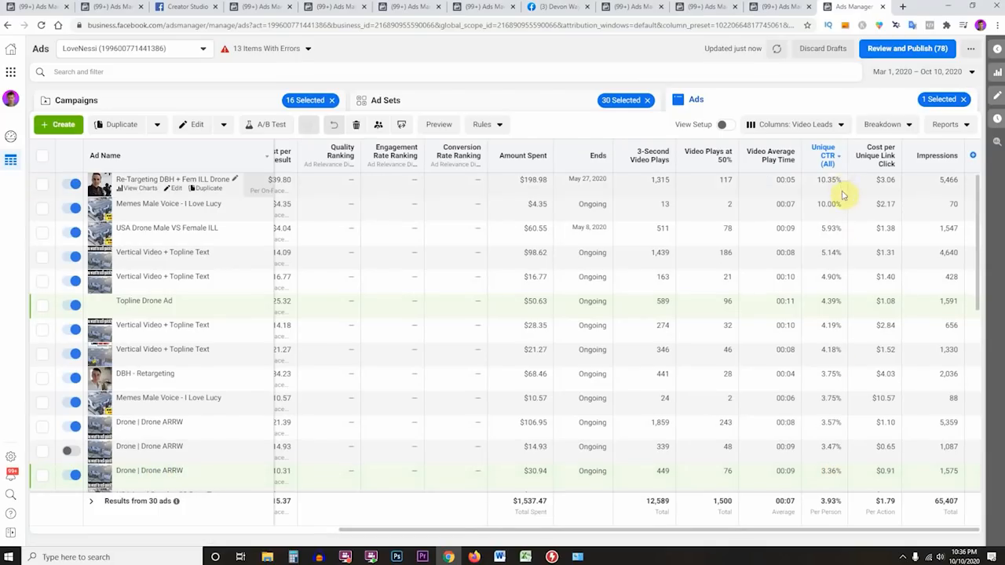
pyautogui.scroll(-1, 831, 462)
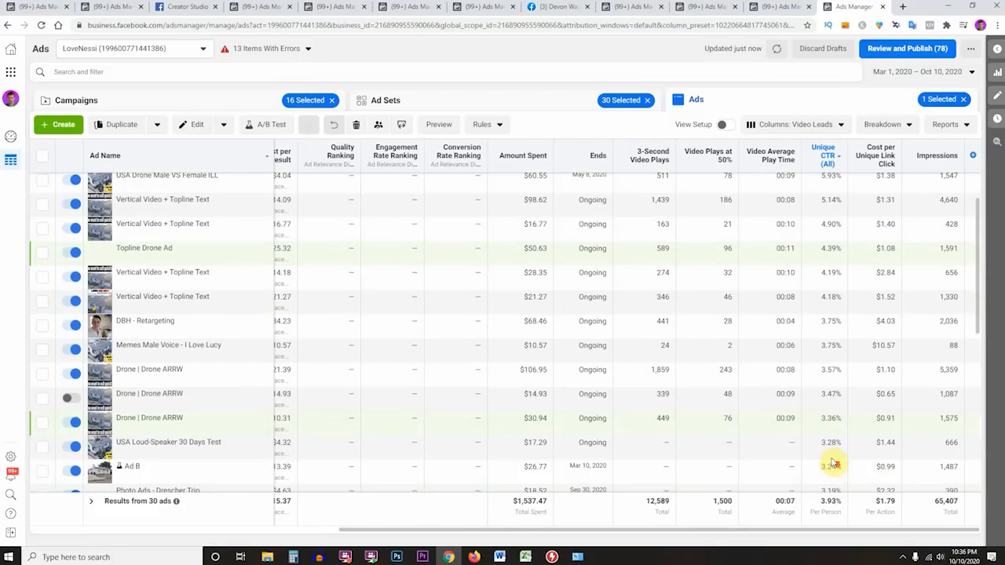
pyautogui.scroll(1, 837, 265)
pyautogui.click(831, 161)
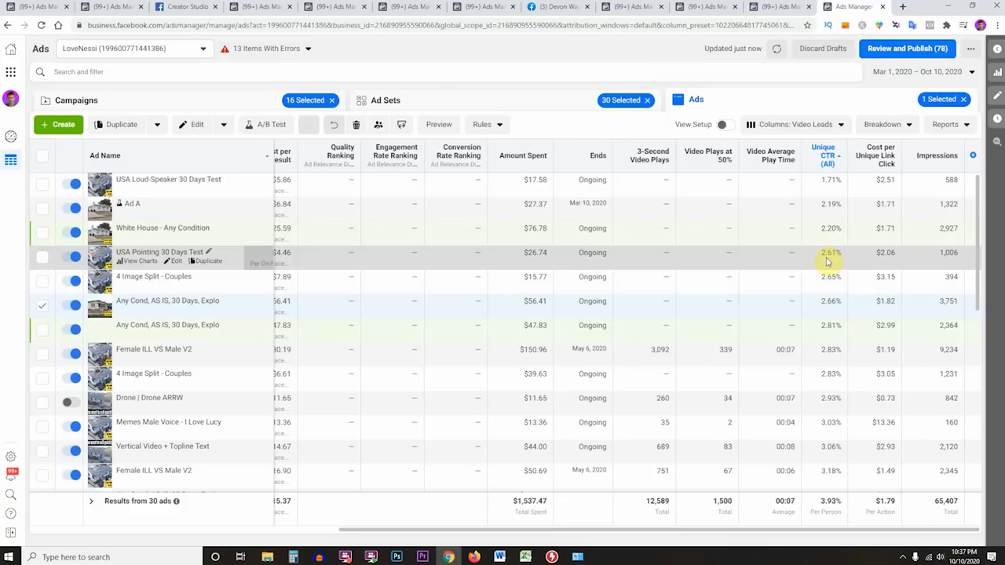
# - Sort the ads by highest Impressions and highlight the Re-Targeting DBH + Fem ILL Drone name and the impressions of Drone | Drone ARRW below it
pyautogui.click(939, 161)
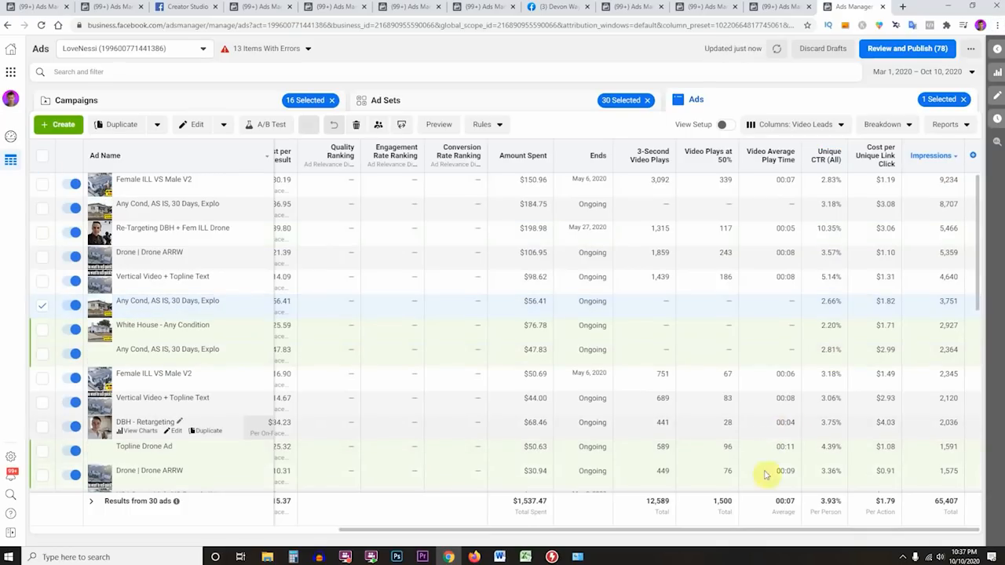
pyautogui.moveTo(740, 531); pyautogui.dragTo(954, 512)
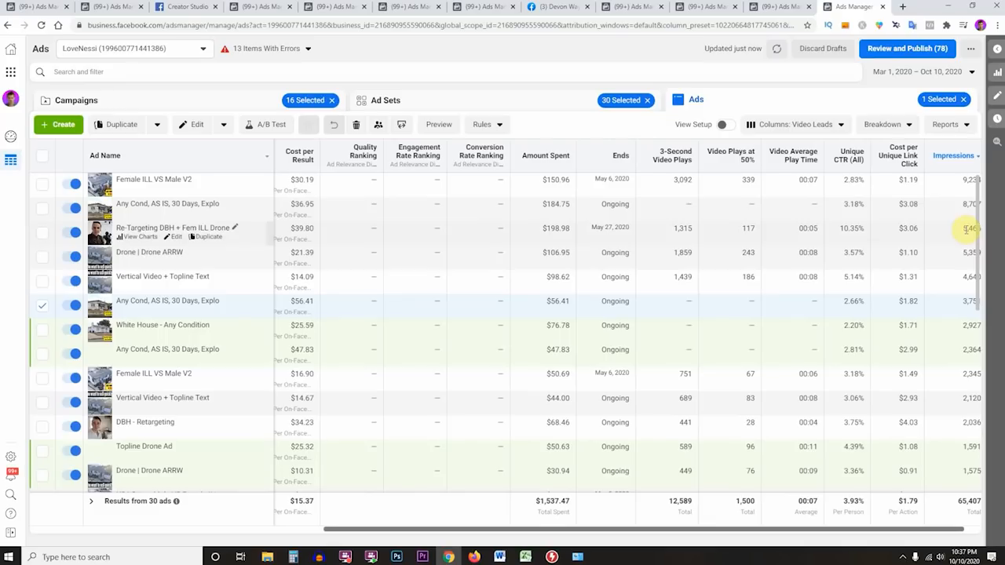
pyautogui.moveTo(793, 530); pyautogui.dragTo(898, 535)
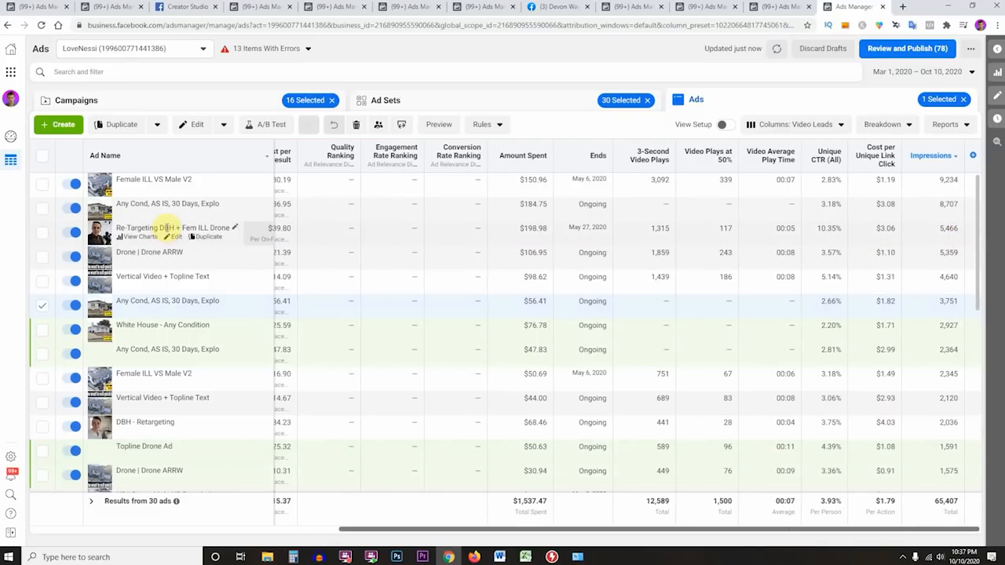
pyautogui.moveTo(162, 228); pyautogui.dragTo(229, 228)
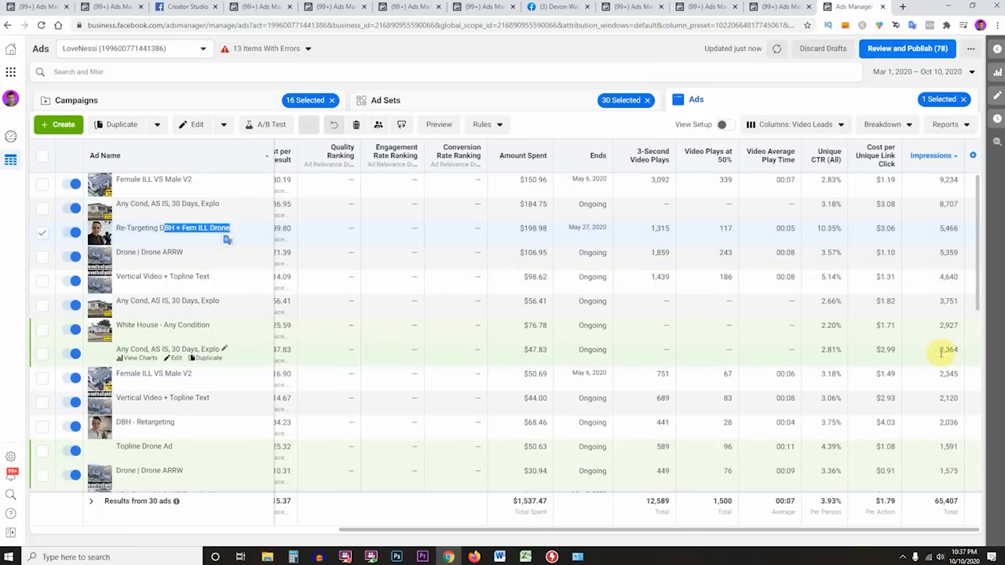
pyautogui.doubleClick(939, 253)
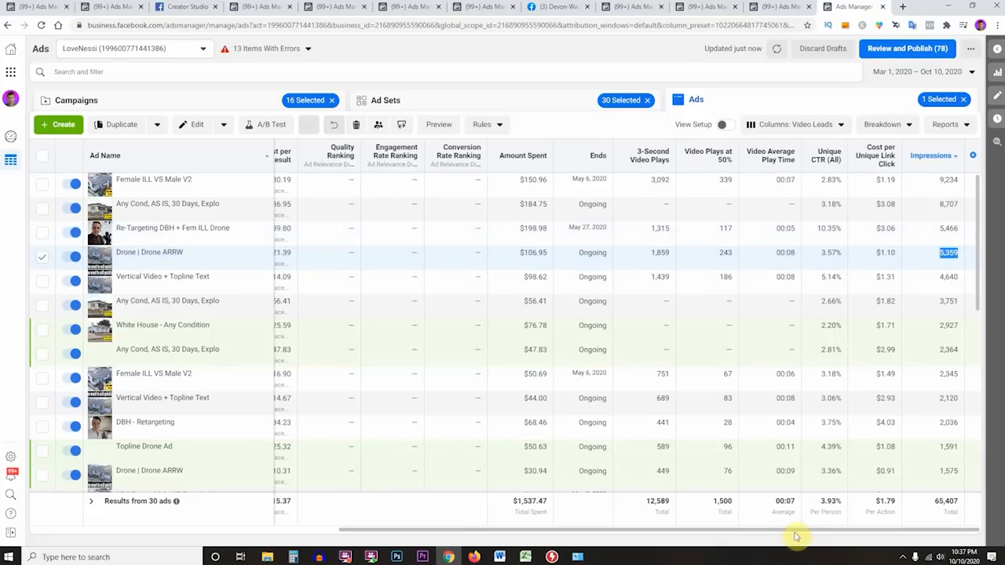
# - Highlight the Re-Targeting DBH + Fem ILL Drone and Drone | Drone ARRW ad names and compare their cost, video and impression columns
pyautogui.moveTo(794, 534); pyautogui.dragTo(852, 541)
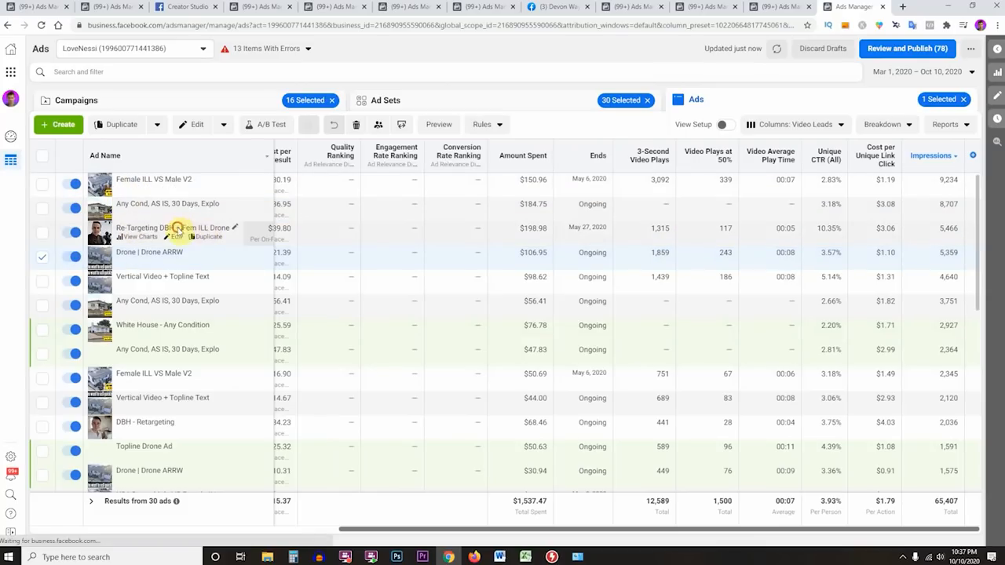
pyautogui.moveTo(177, 229); pyautogui.dragTo(230, 229)
pyautogui.click(168, 259)
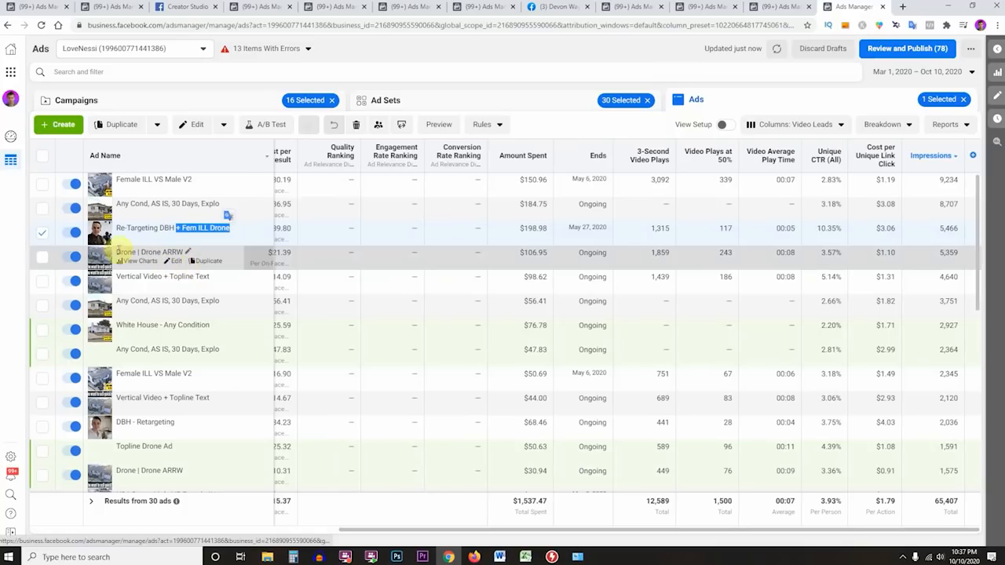
pyautogui.moveTo(118, 253); pyautogui.dragTo(186, 253)
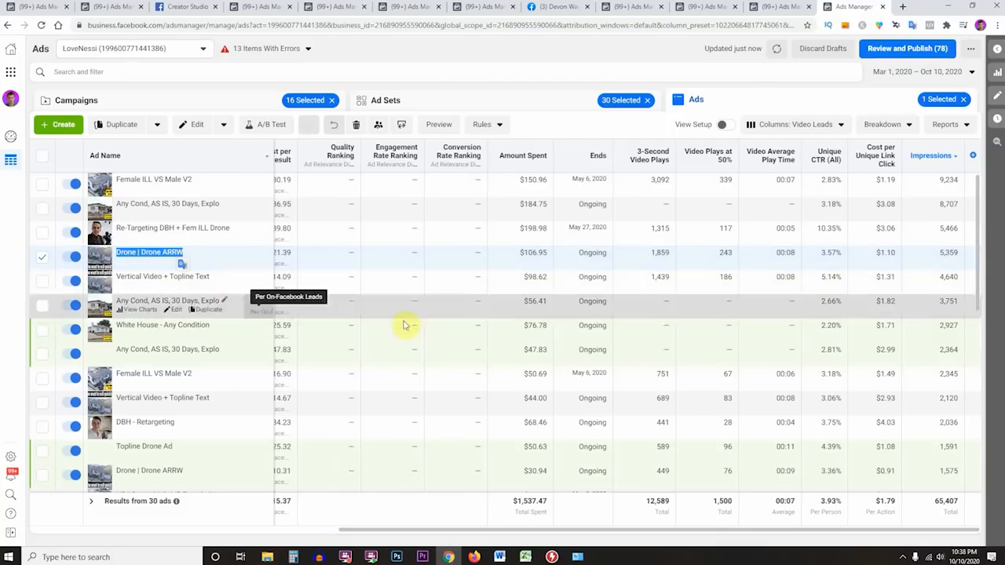
pyautogui.moveTo(842, 532); pyautogui.dragTo(746, 532)
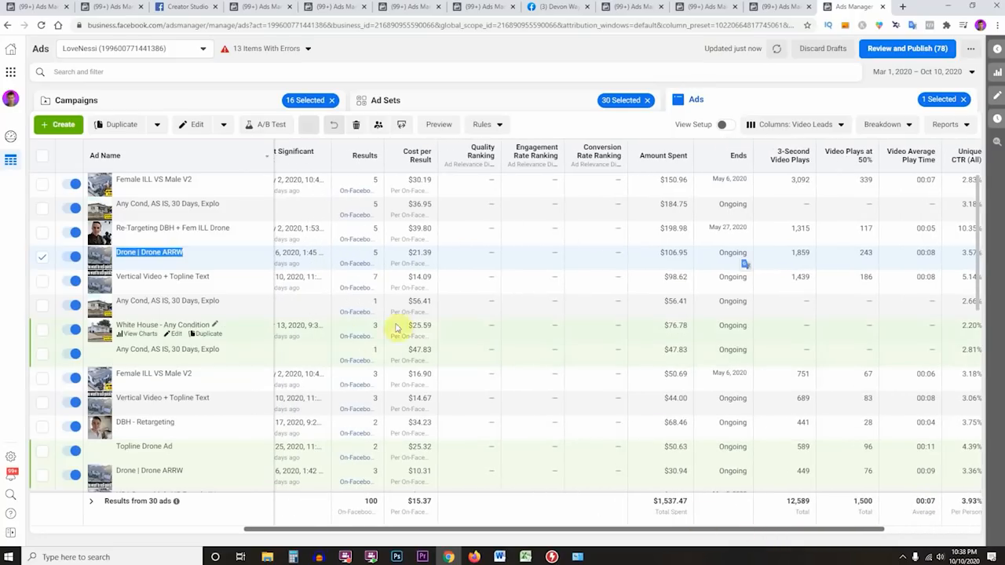
pyautogui.moveTo(736, 534); pyautogui.dragTo(830, 533)
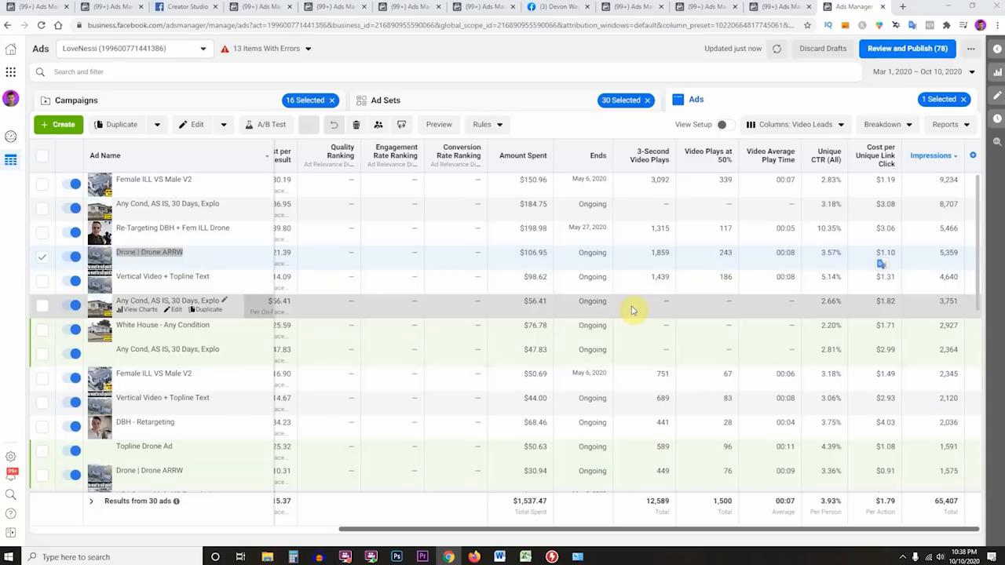
# - Check the <$40 CPM target in the Word document's Optimize line and return to the ads list in Chrome
pyautogui.hotkey('alt', 'Tab')
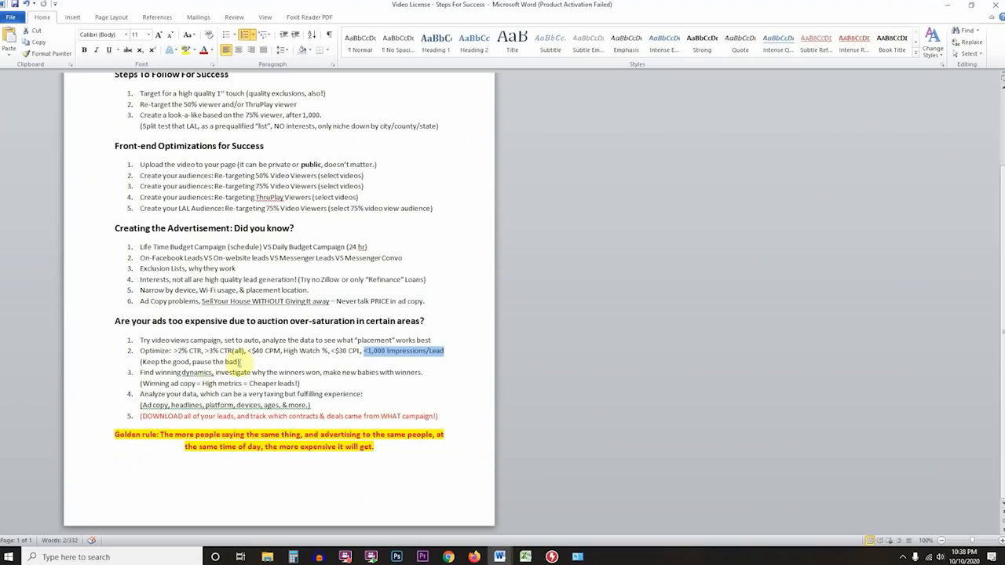
pyautogui.click(259, 355)
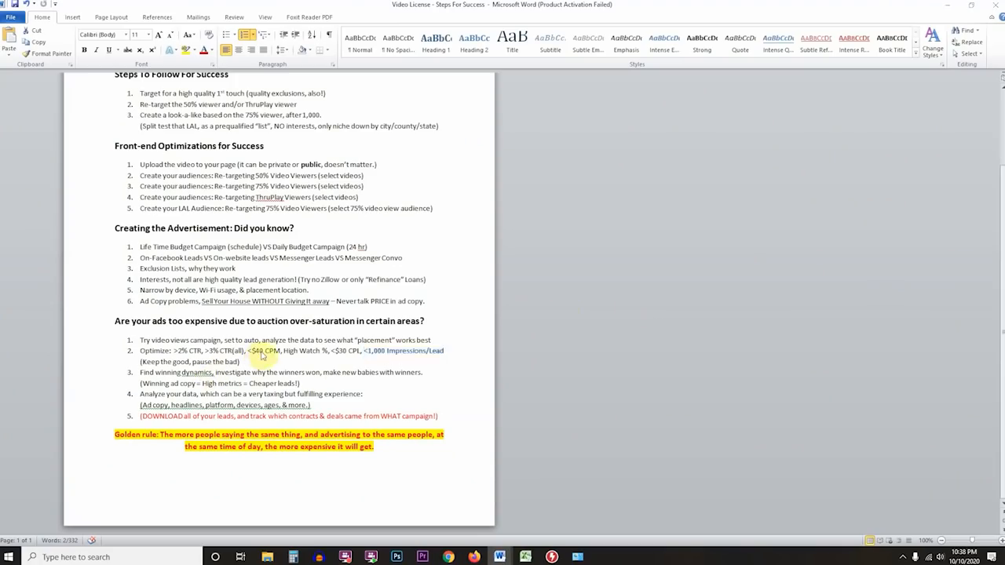
pyautogui.hotkey('alt', 'Tab')
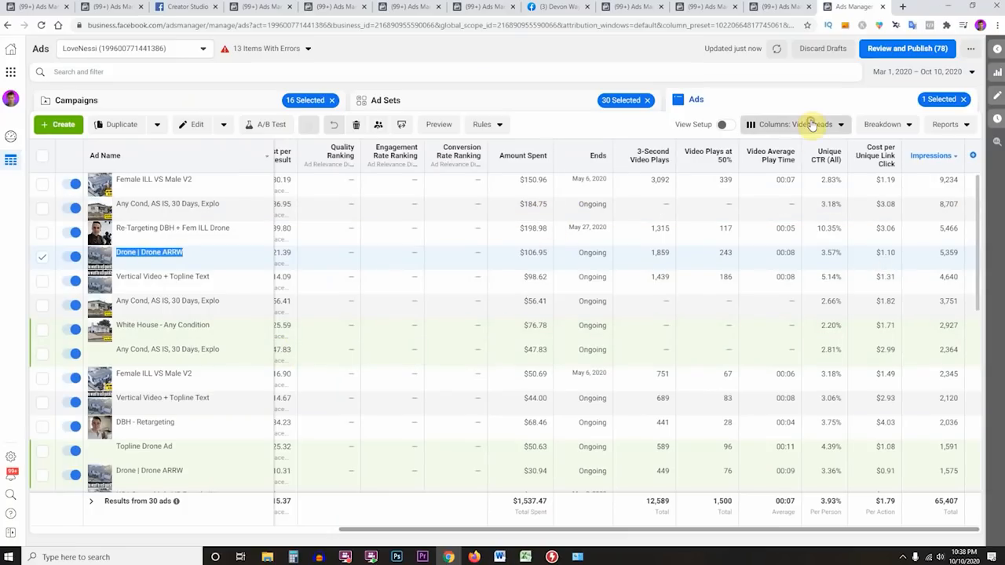
# - Show the Performance and Clicks columns, sort the ads by lowest CPM and open the second Drone | Drone ARRW ad in the editor
pyautogui.click(749, 124)
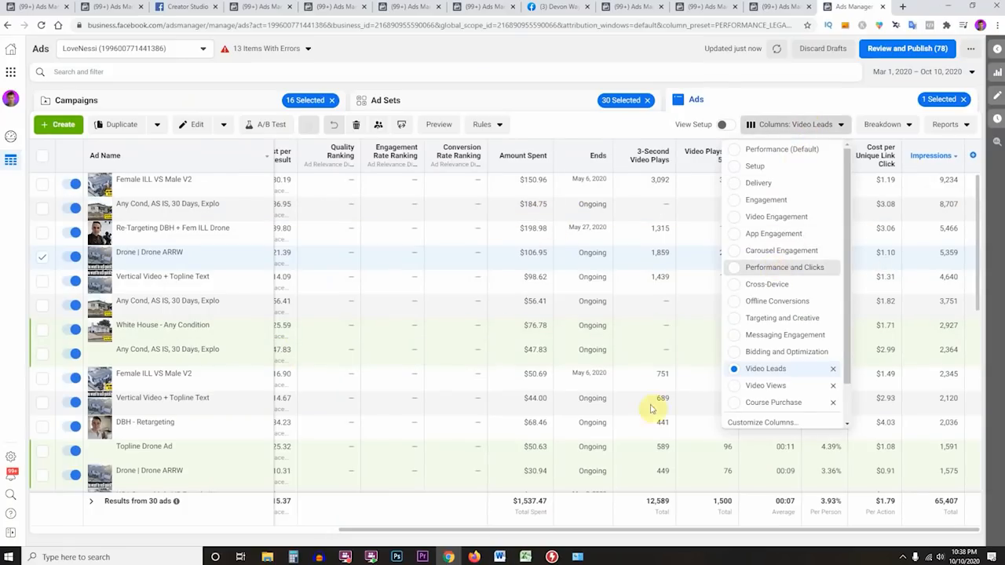
pyautogui.click(612, 162)
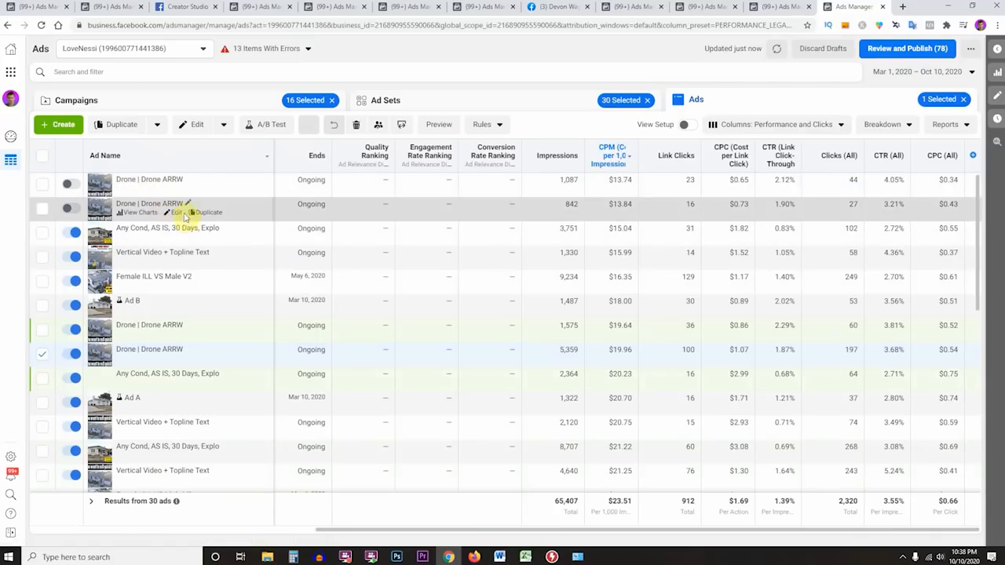
pyautogui.click(176, 212)
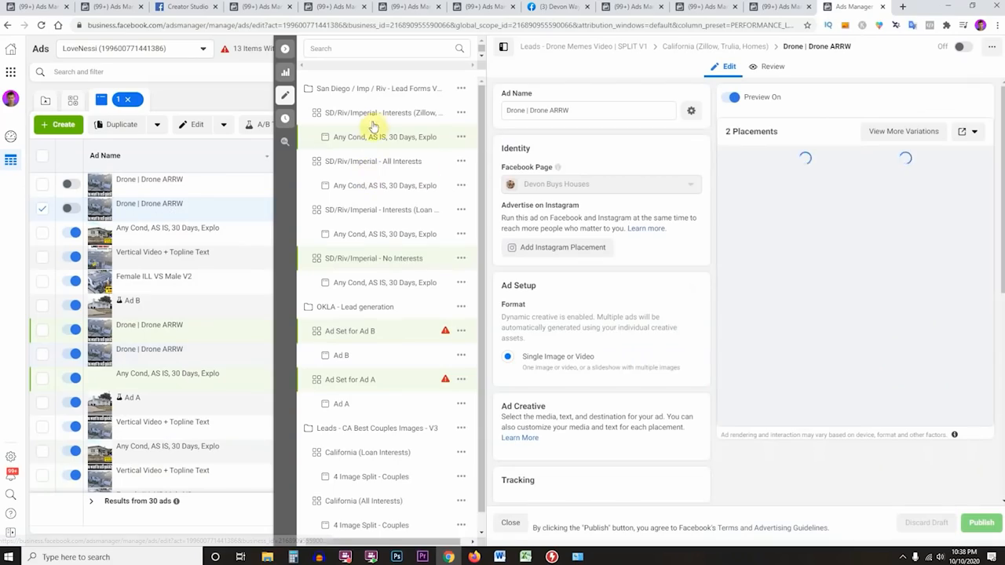
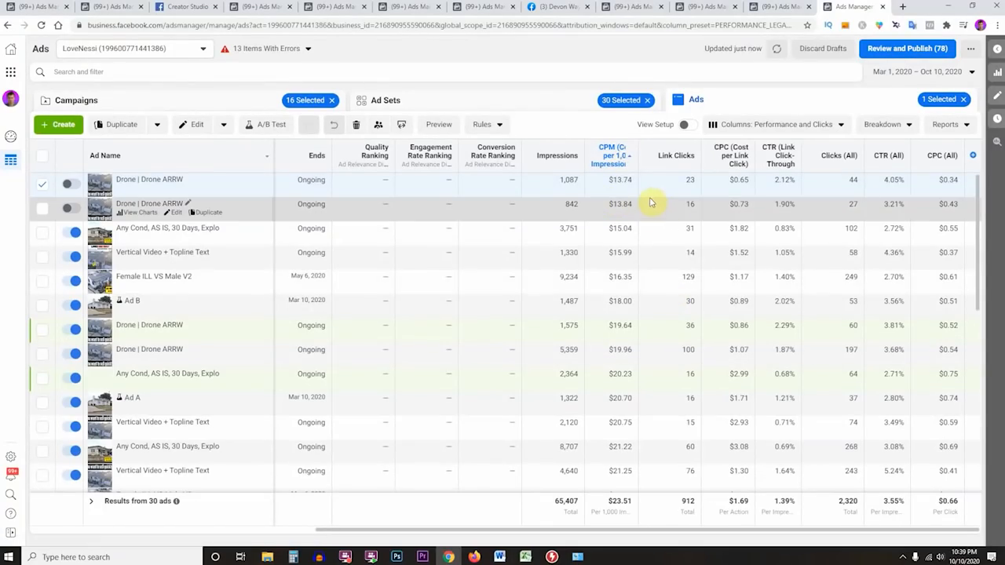
# - Sort the ads by highest CPM, highlight impressions of the most expensive ads and review the CPM values through the rest of the list
pyautogui.click(610, 149)
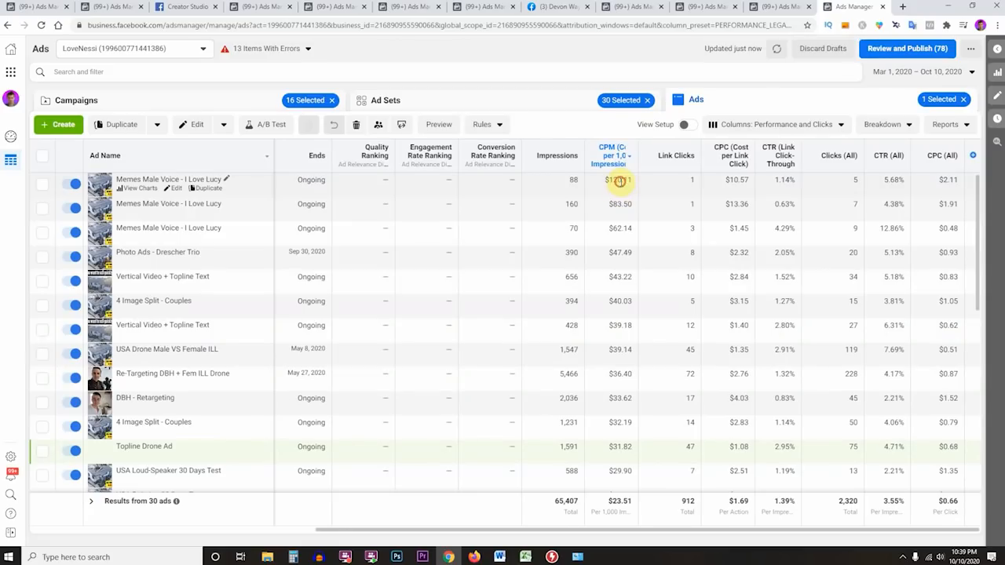
pyautogui.click(454, 194)
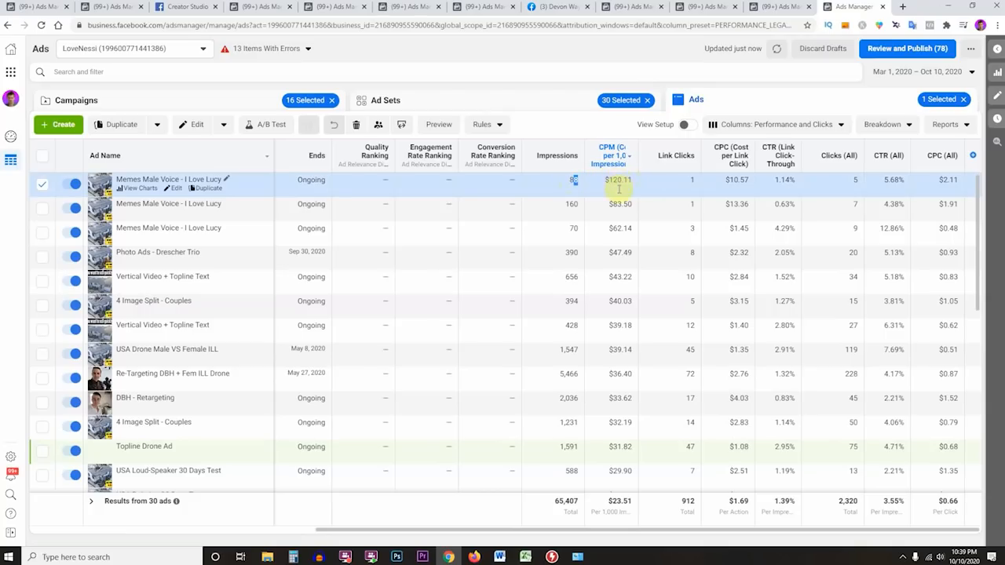
pyautogui.doubleClick(572, 203)
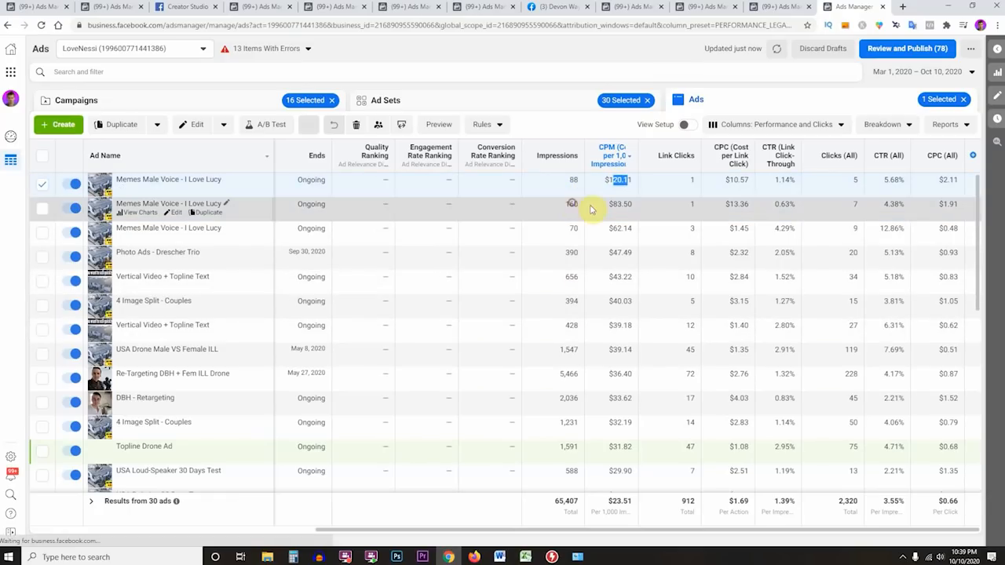
pyautogui.doubleClick(571, 253)
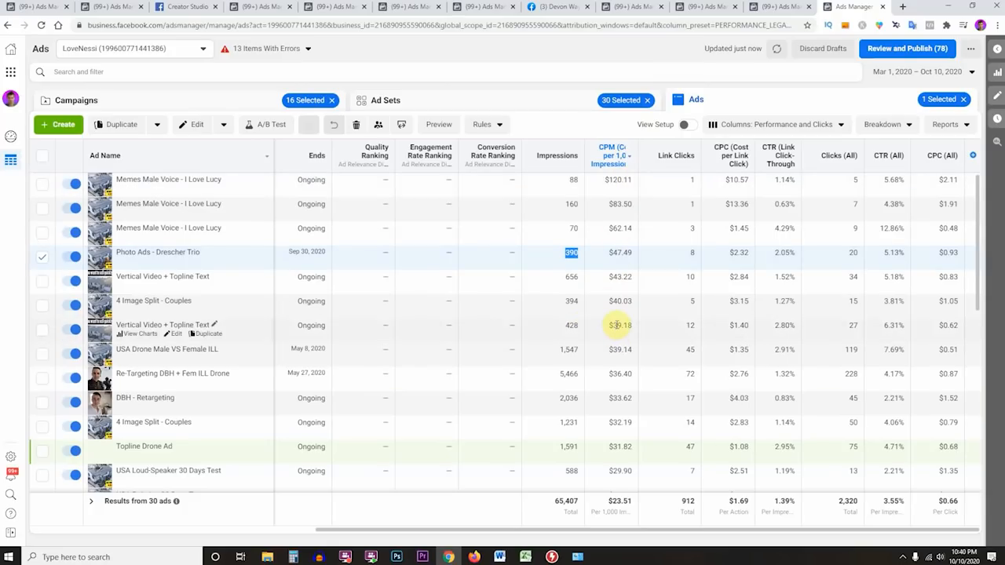
pyautogui.scroll(-1, 582, 296)
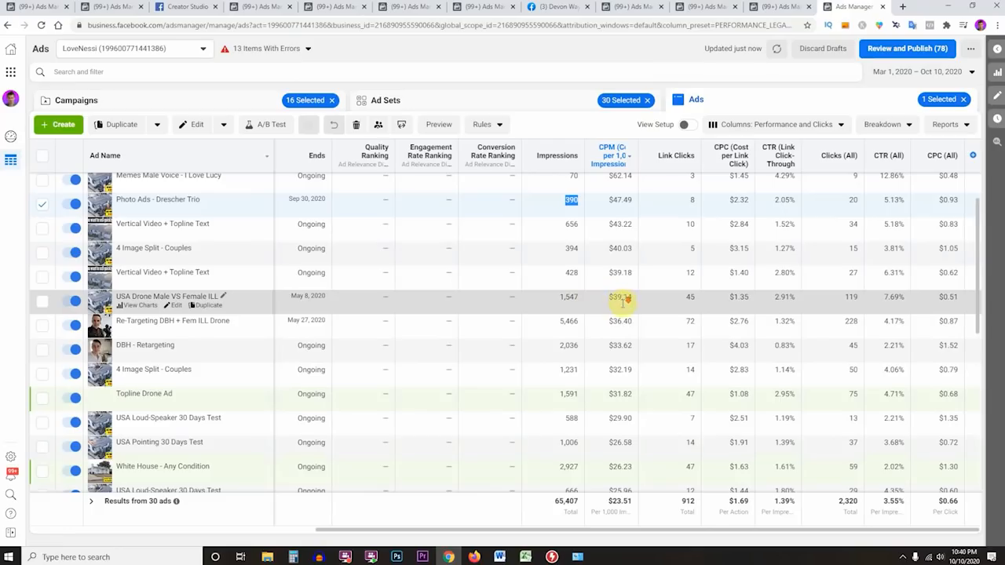
pyautogui.scroll(-6, 621, 298)
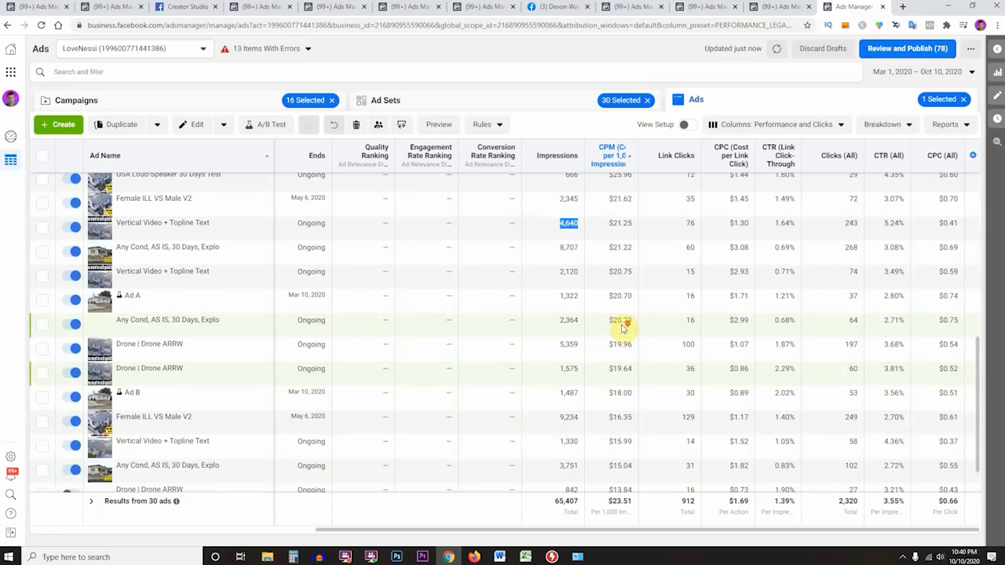
pyautogui.scroll(-1, 623, 329)
pyautogui.scroll(1, 622, 332)
pyautogui.scroll(6, 622, 332)
# - Highlight the "Find winning dynamics" line in the Word document and return to the ads list in Chrome
pyautogui.hotkey('alt', 'Tab')
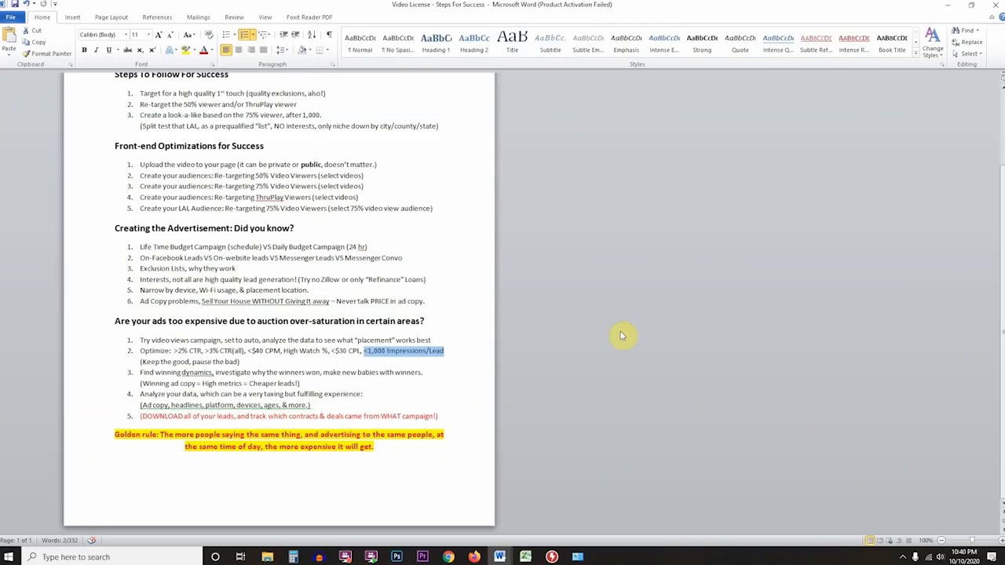
pyautogui.click(212, 373)
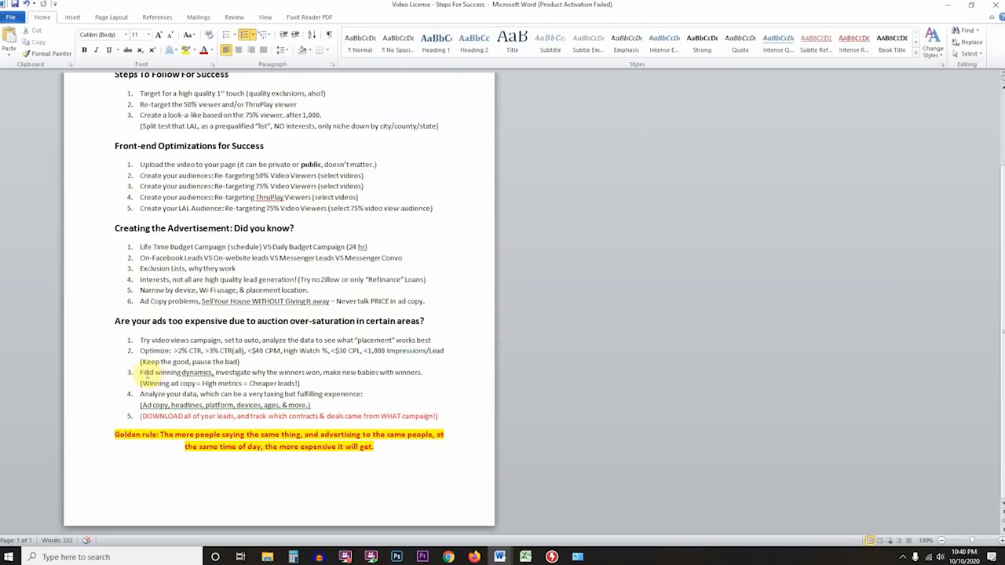
pyautogui.moveTo(139, 373); pyautogui.dragTo(437, 372)
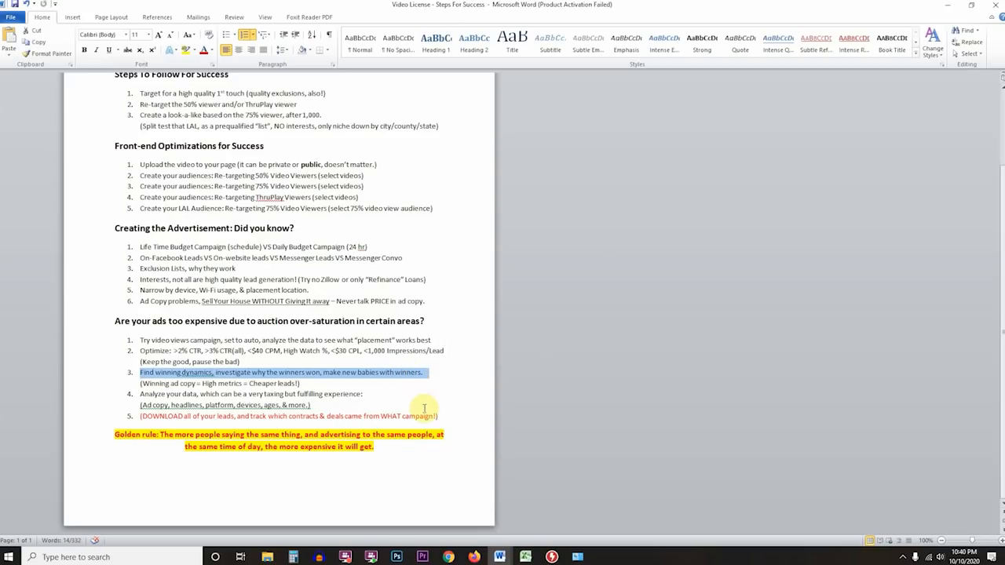
pyautogui.hotkey('alt', 'Tab')
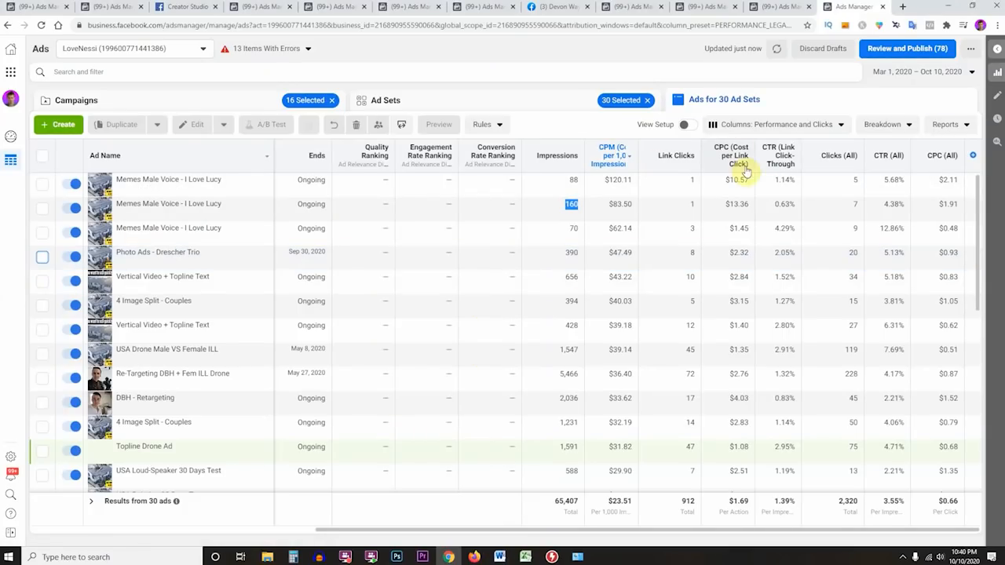
# - Show the default Performance columns and break the ads down by the dynamic creative asset Image, Video and Slideshow
pyautogui.click(825, 124)
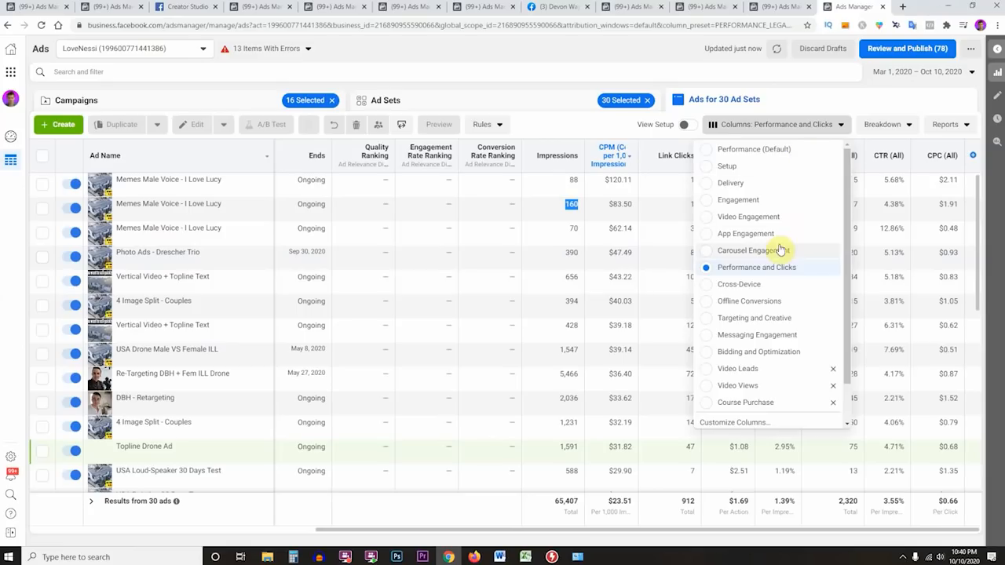
pyautogui.click(765, 154)
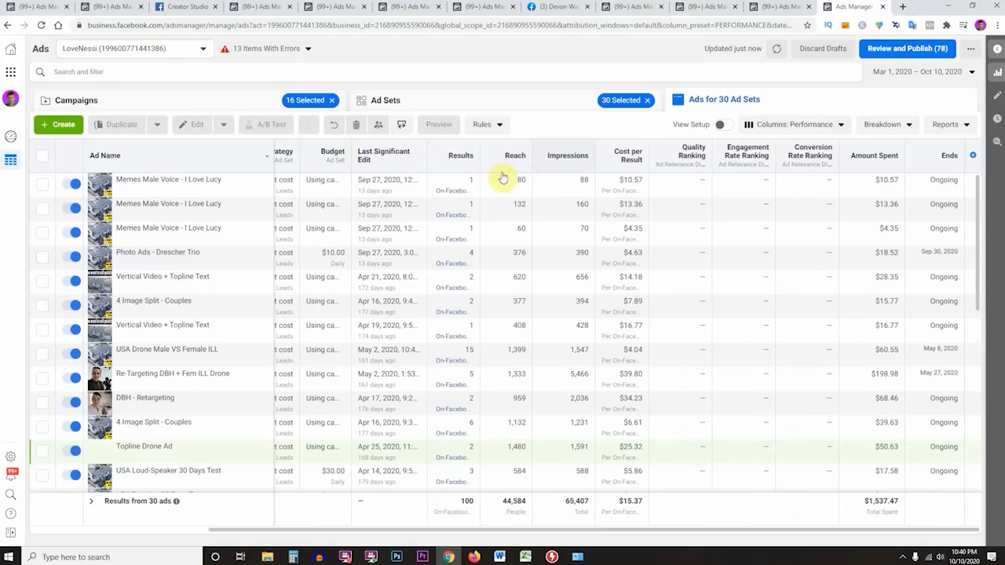
pyautogui.click(834, 126)
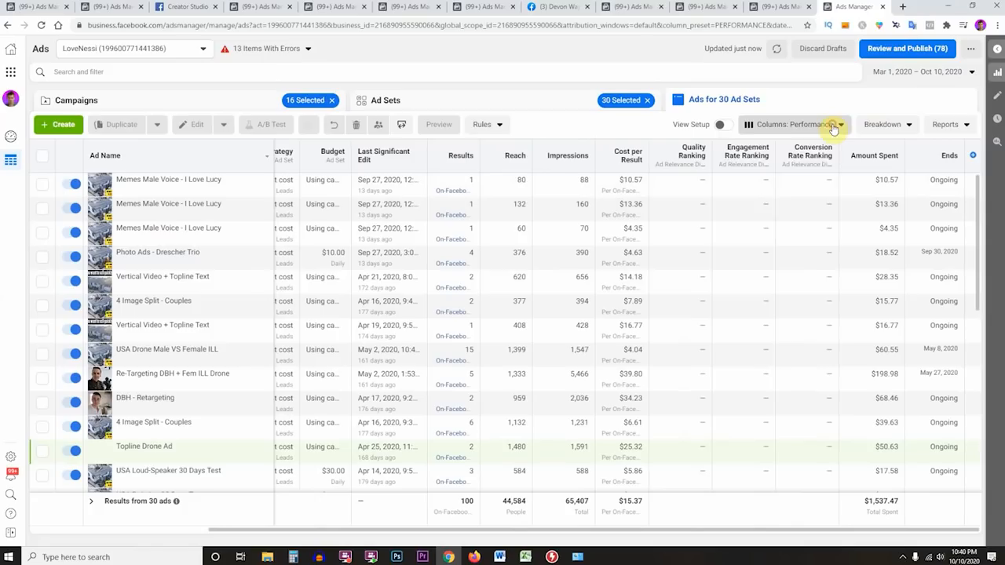
pyautogui.click(881, 123)
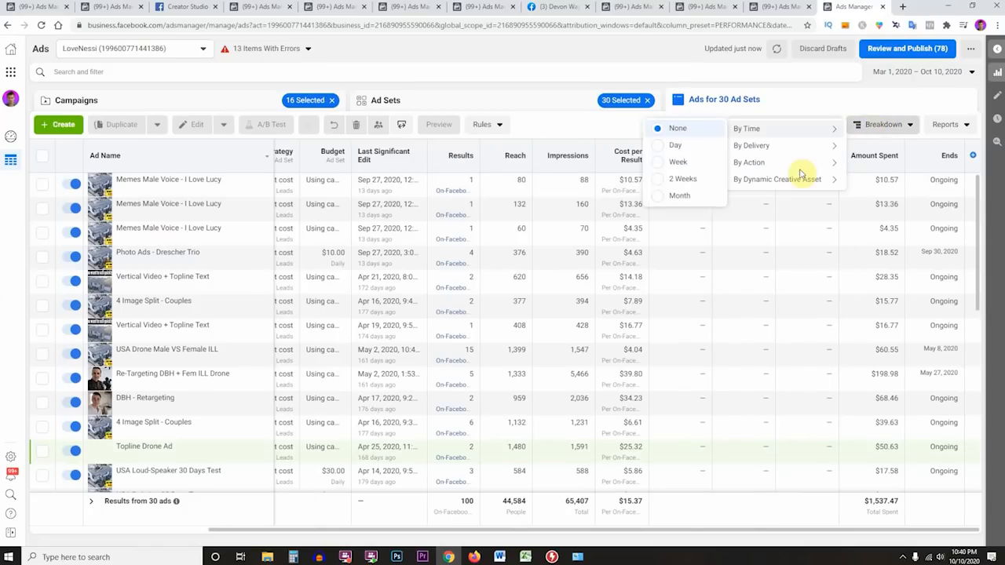
pyautogui.moveTo(800, 182)
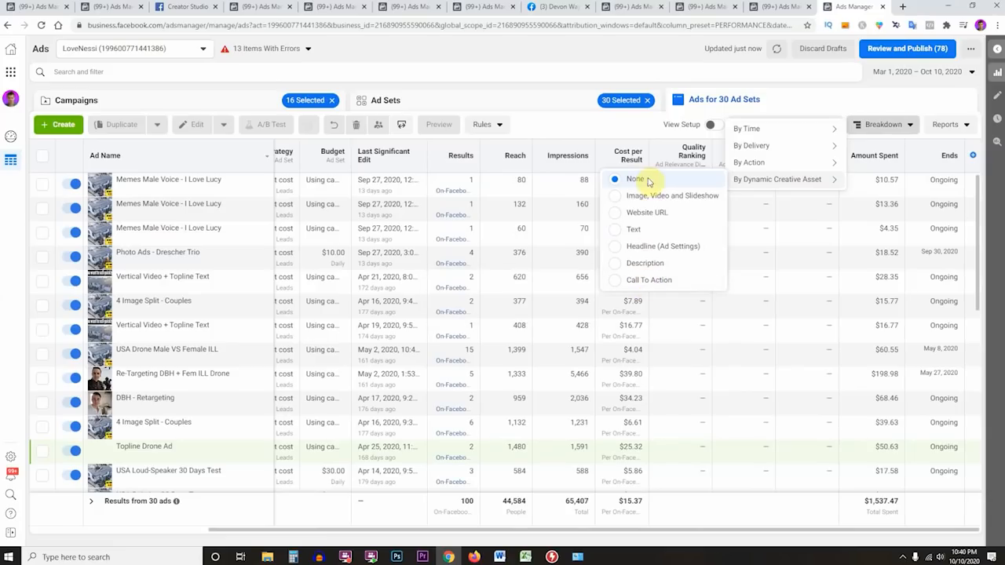
pyautogui.click(647, 203)
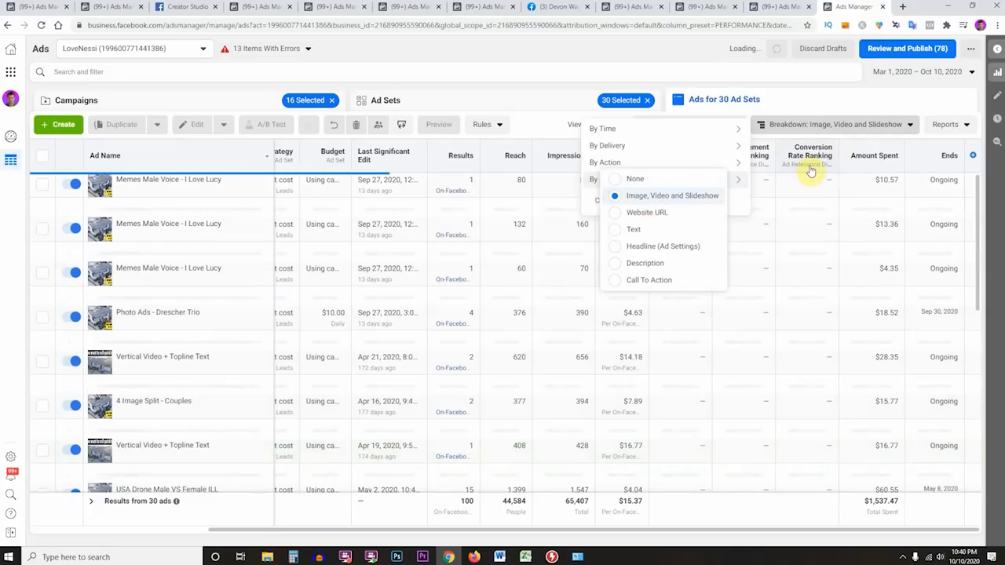
pyautogui.click(826, 132)
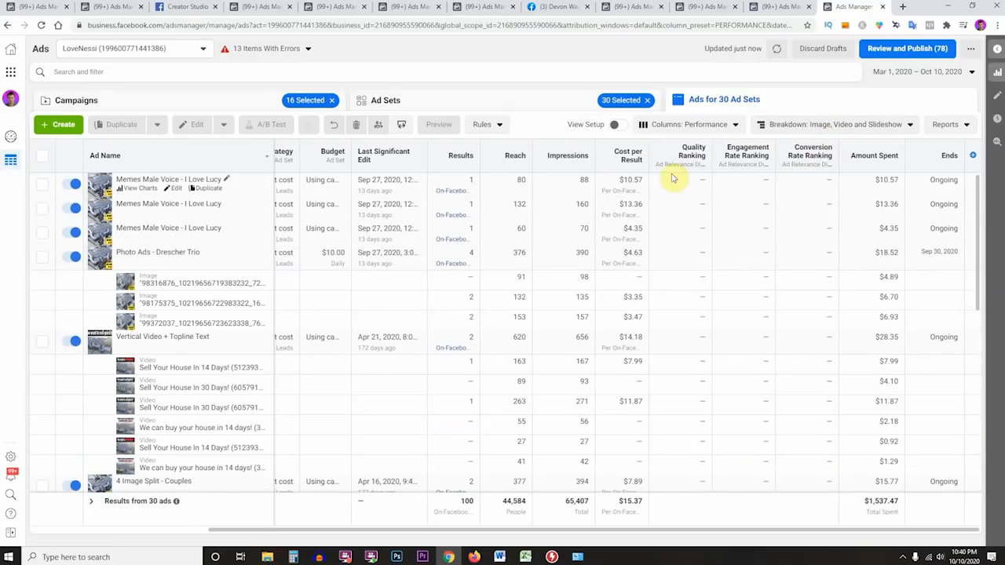
# - Sort by highest Results, highlight the USA Drone Male VS Female ILL name and its first video's reach, and review the creative breakdowns below
pyautogui.click(456, 155)
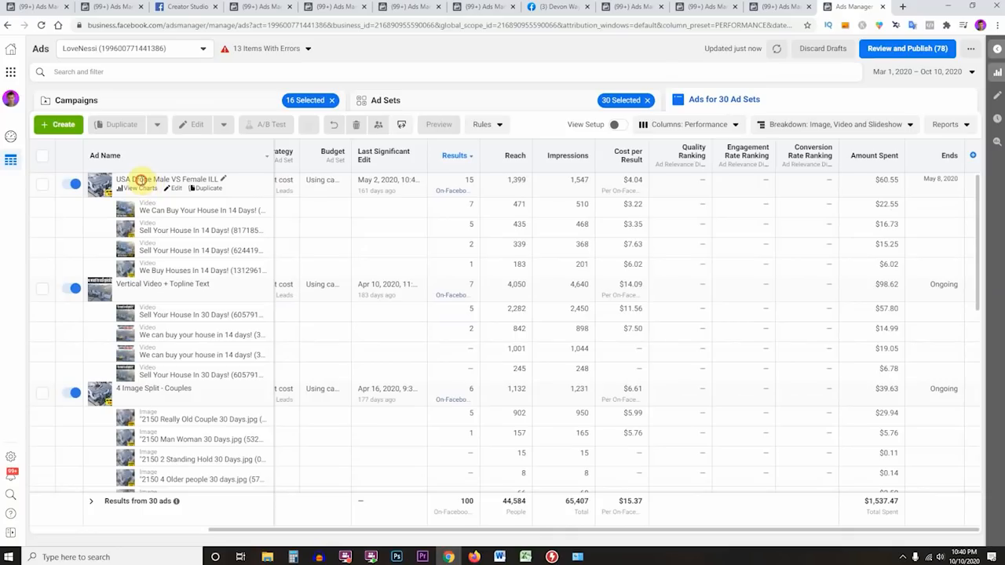
pyautogui.moveTo(140, 180); pyautogui.dragTo(201, 180)
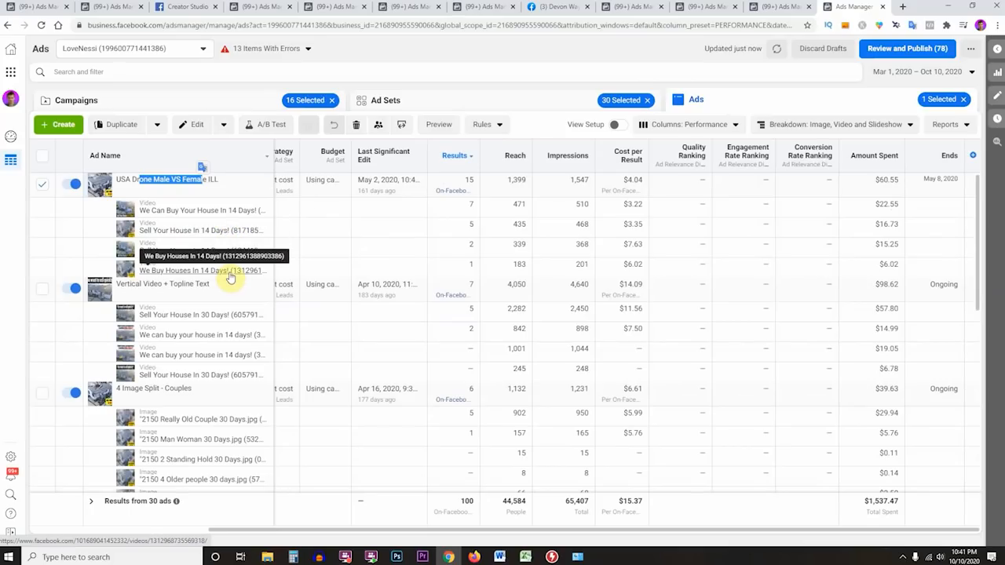
pyautogui.click(514, 204)
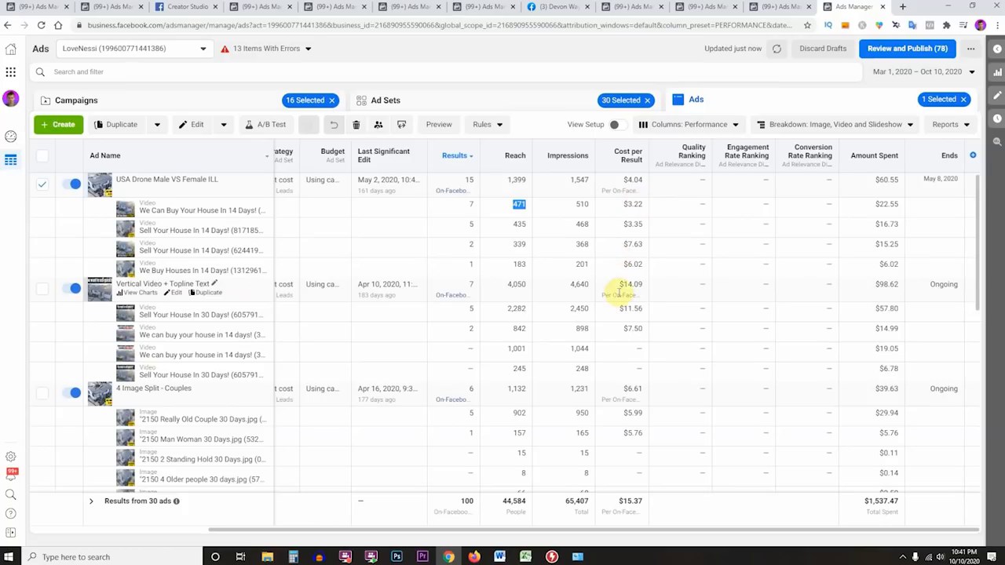
pyautogui.scroll(-1, 534, 291)
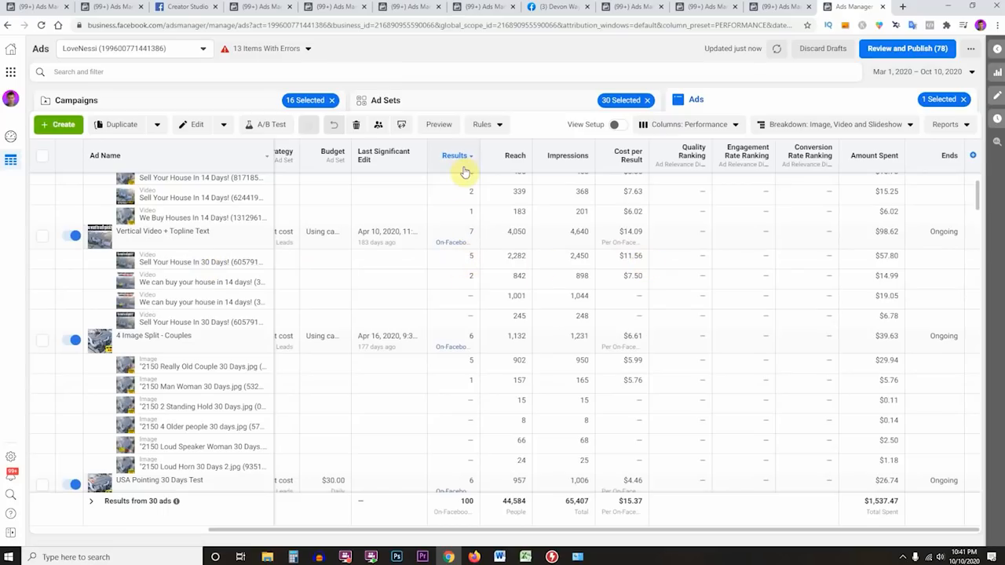
pyautogui.scroll(-1, 477, 263)
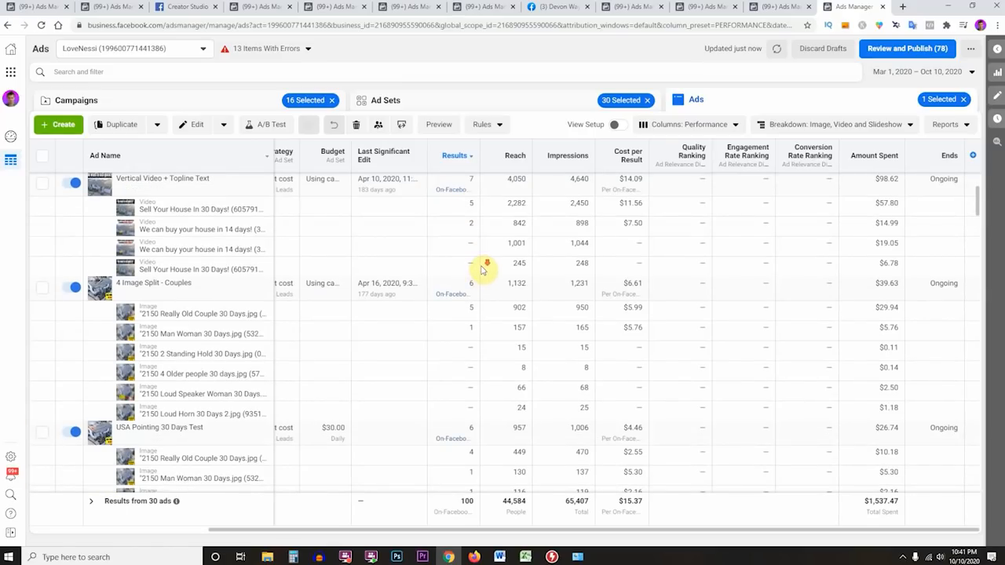
pyautogui.scroll(-1, 483, 269)
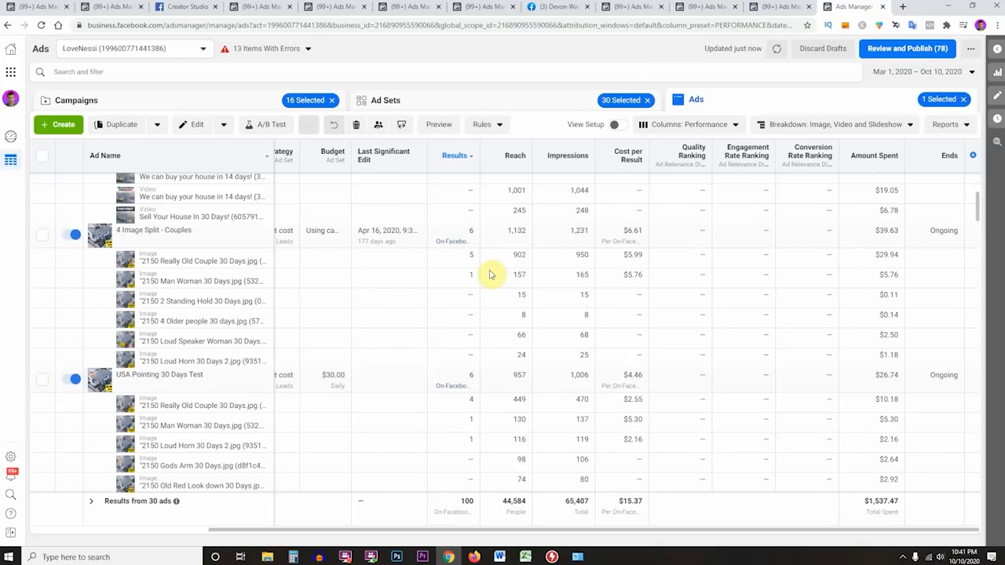
# - Preview the Really Old Couple image under the 4 Image Split - Couples and USA Pointing 30 Days Test ads, closing each preview
pyautogui.moveTo(145, 247)
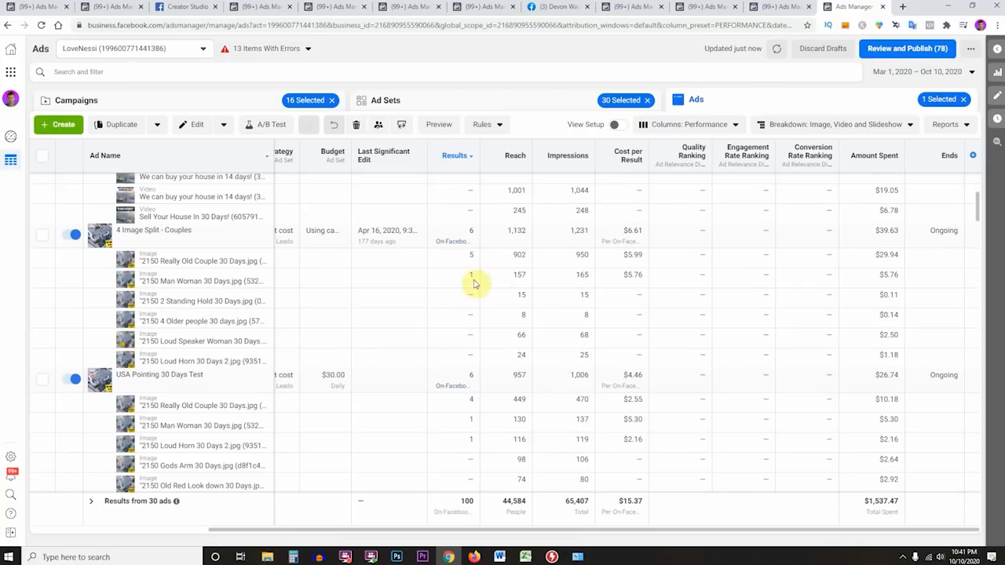
pyautogui.click(233, 261)
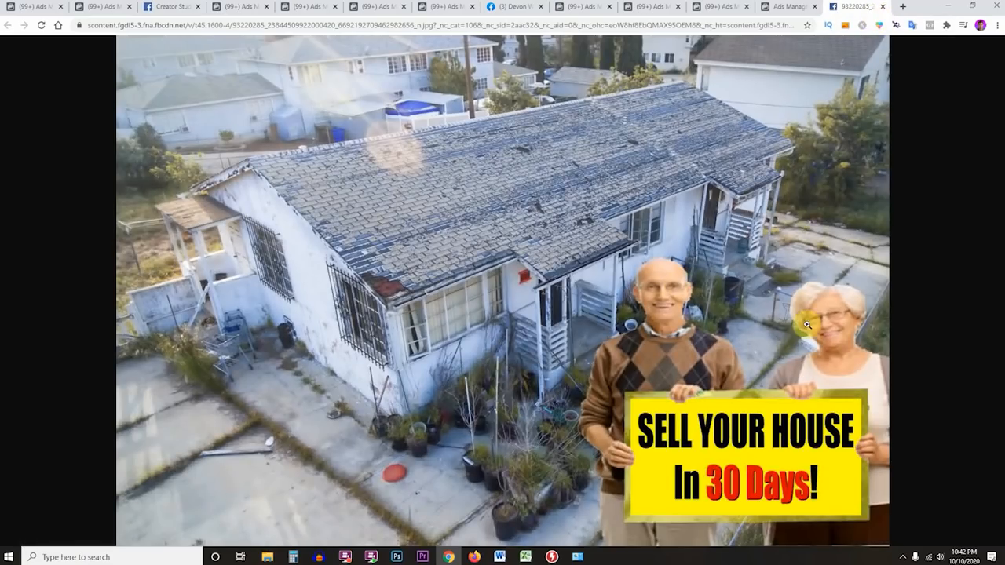
pyautogui.click(883, 7)
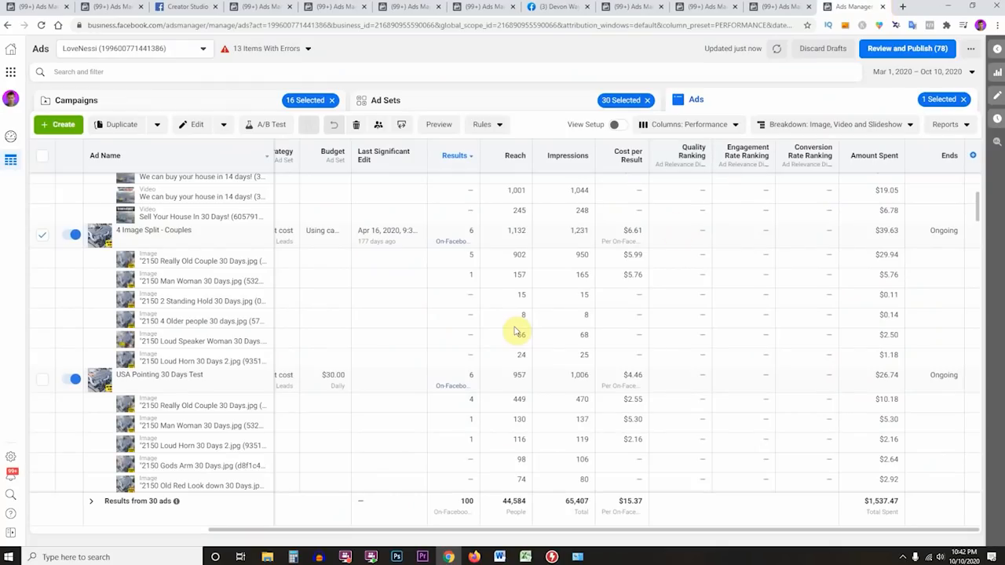
pyautogui.scroll(-1, 515, 331)
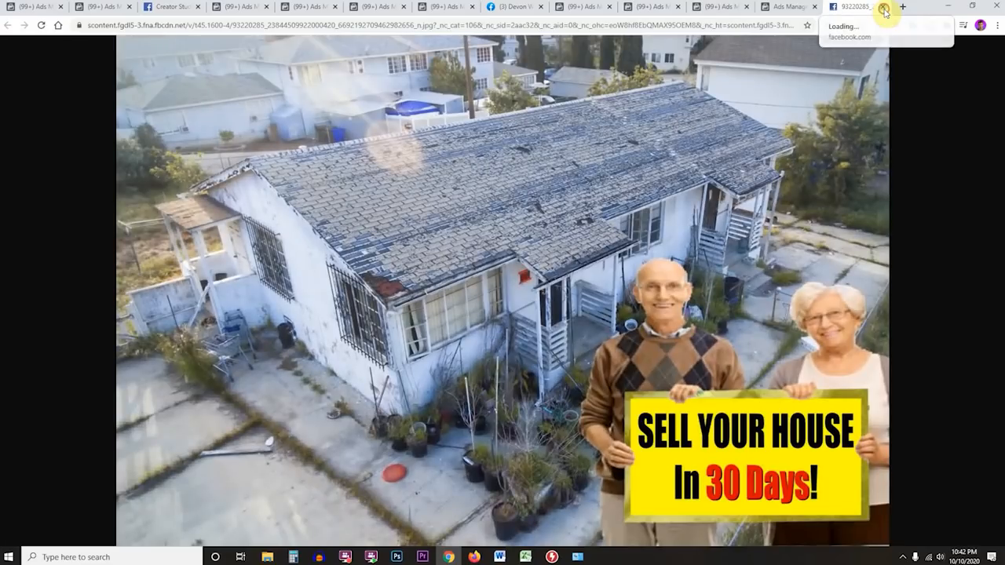
pyautogui.click(882, 6)
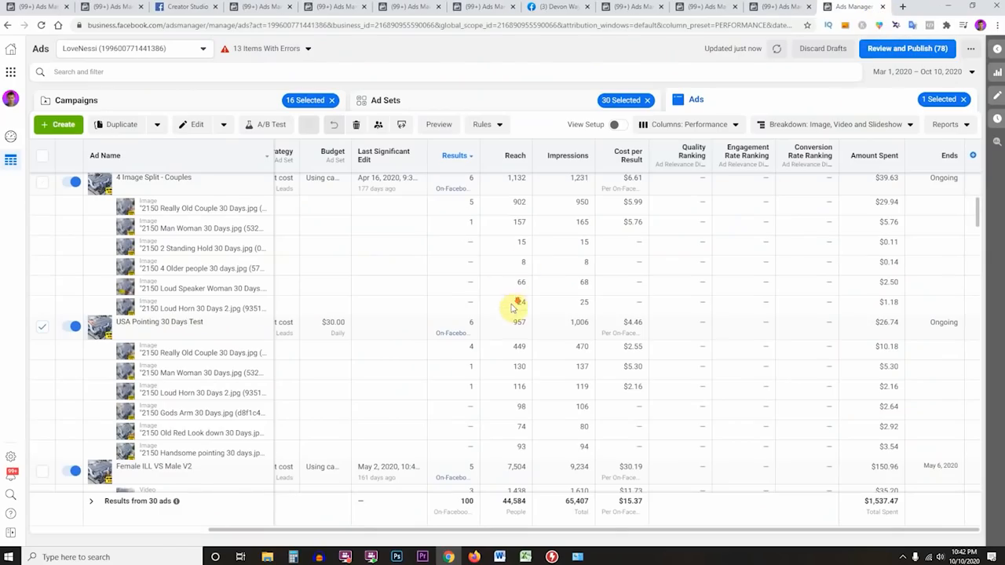
pyautogui.scroll(-1, 511, 307)
pyautogui.click(228, 304)
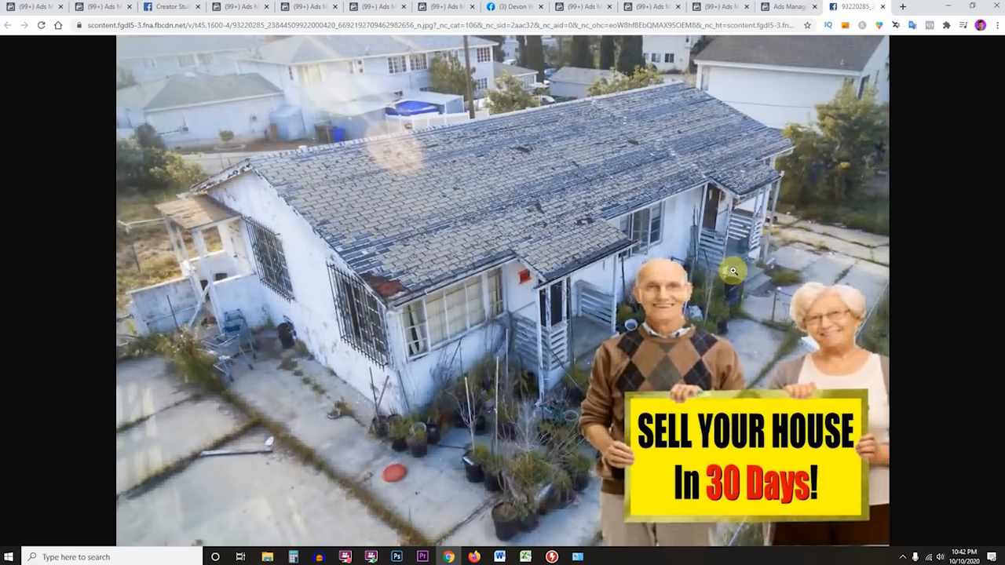
pyautogui.click(883, 7)
# - Open and close the Really Old Couple image of the 4 Image Split - Couples ad once more and deselect that ad
pyautogui.scroll(3, 332, 258)
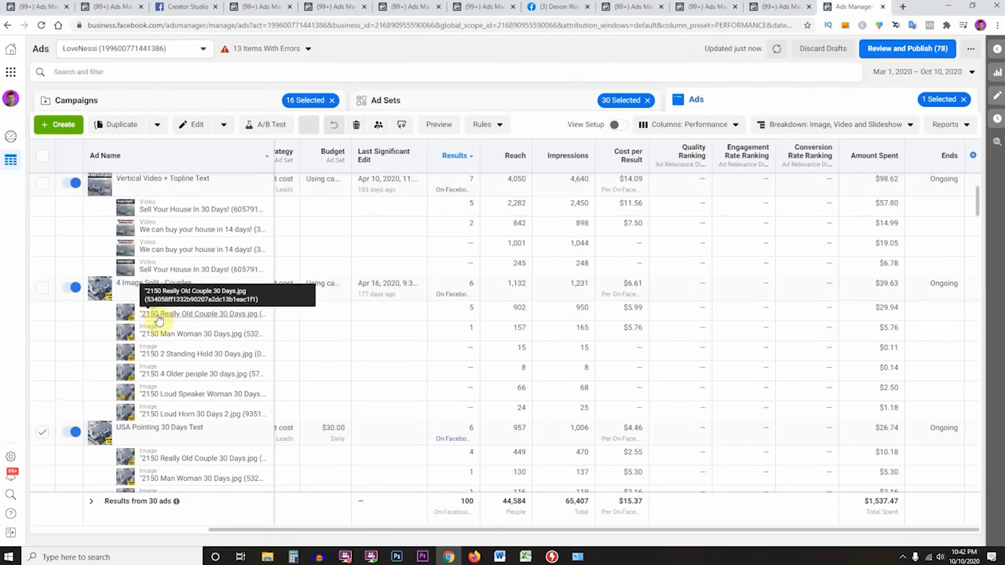
pyautogui.click(168, 315)
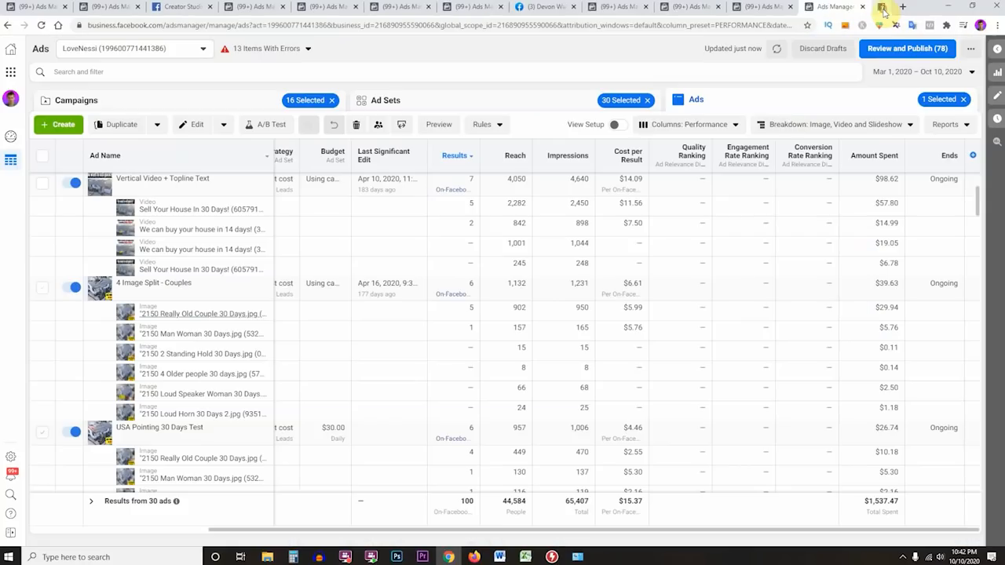
pyautogui.click(882, 7)
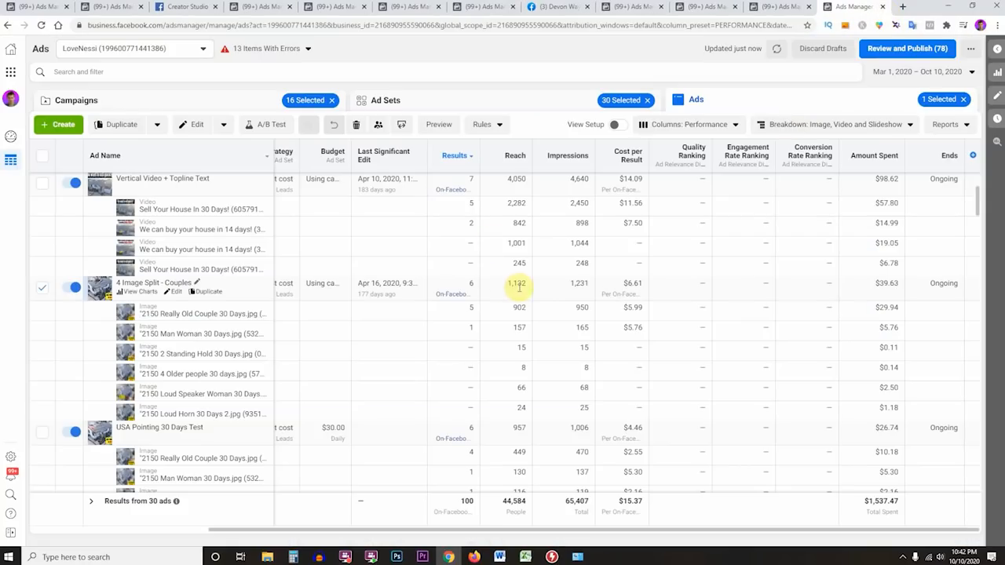
pyautogui.click(42, 287)
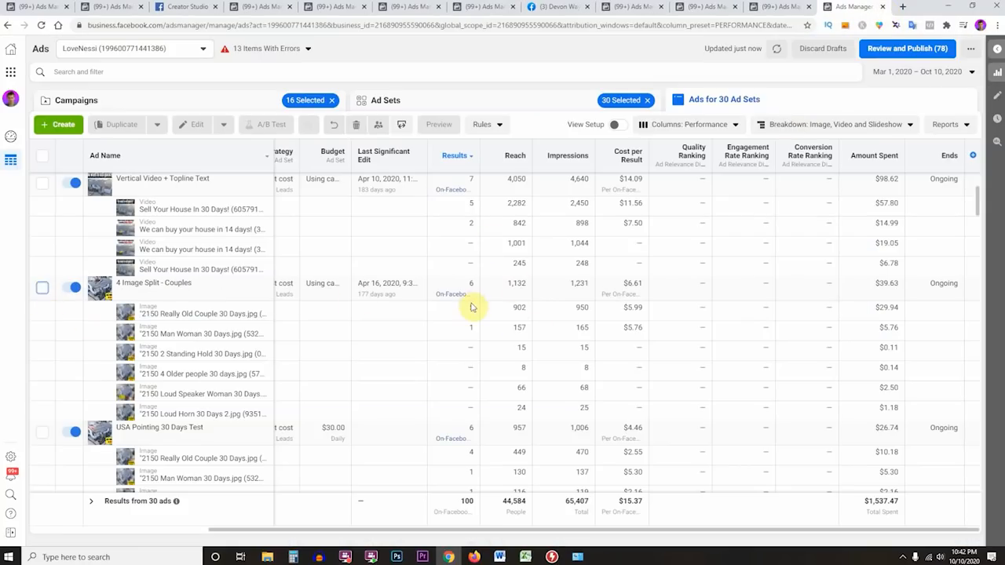
# - Preview the first Sell Your House In 14 Days! video under Female ILL VS Male V2, dismissing the chat window, and close the video page
pyautogui.scroll(-1, 473, 309)
pyautogui.scroll(-2, 473, 304)
pyautogui.scroll(-2, 469, 314)
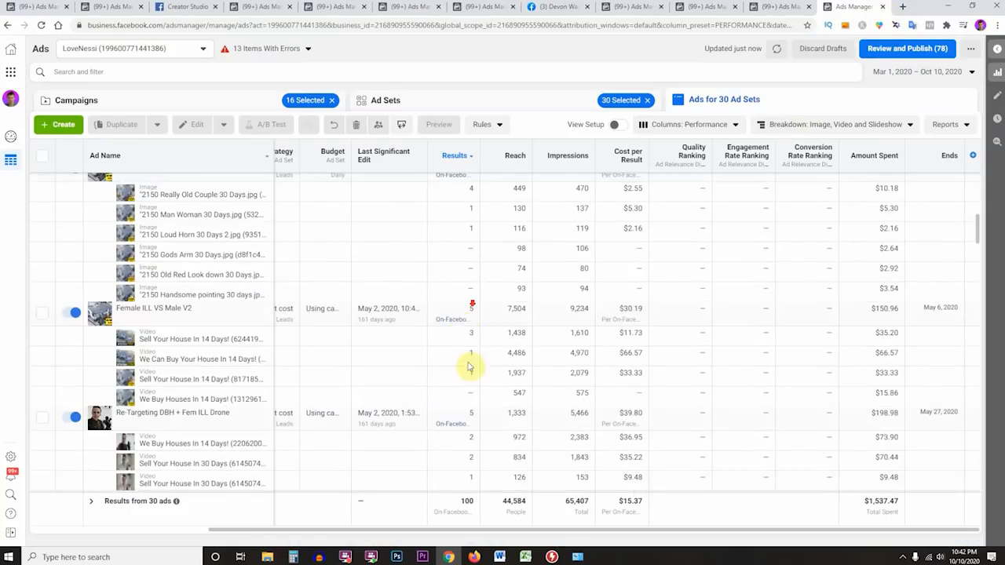
pyautogui.click(213, 345)
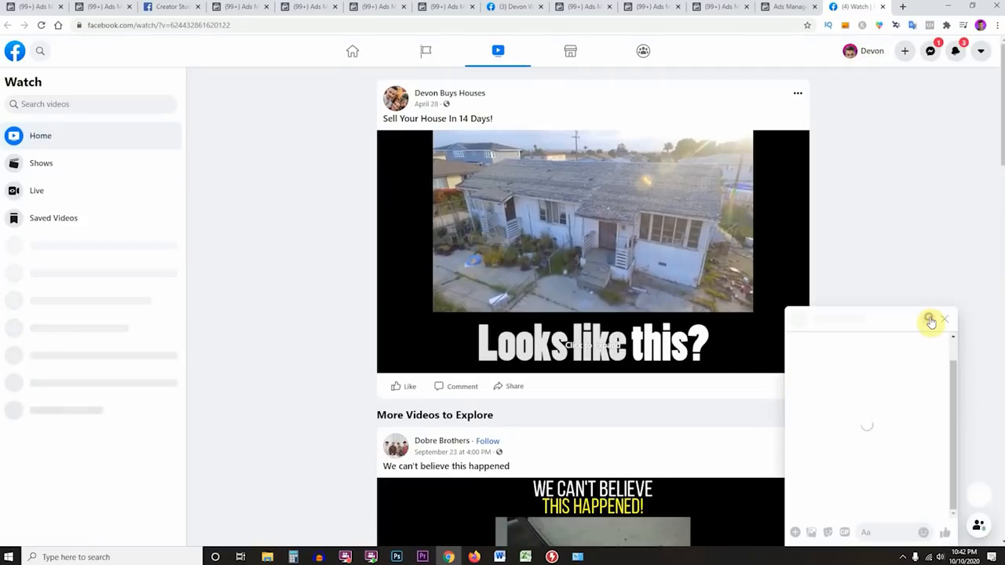
pyautogui.click(932, 320)
pyautogui.click(794, 363)
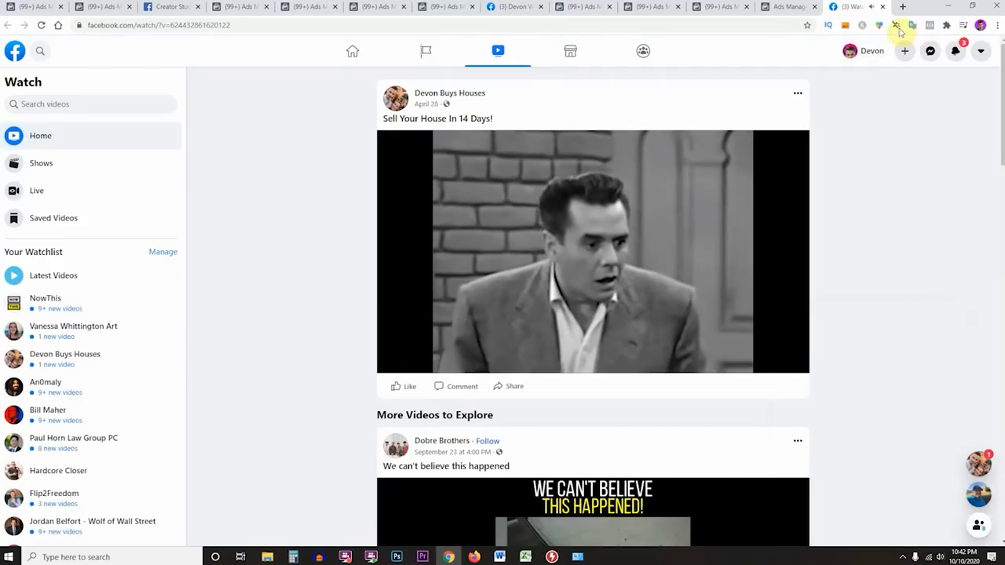
pyautogui.click(883, 7)
# - Preview the We Can Buy Your House In 14 Days! video of Female ILL VS Male V2 enlarged and close its page
pyautogui.click(230, 366)
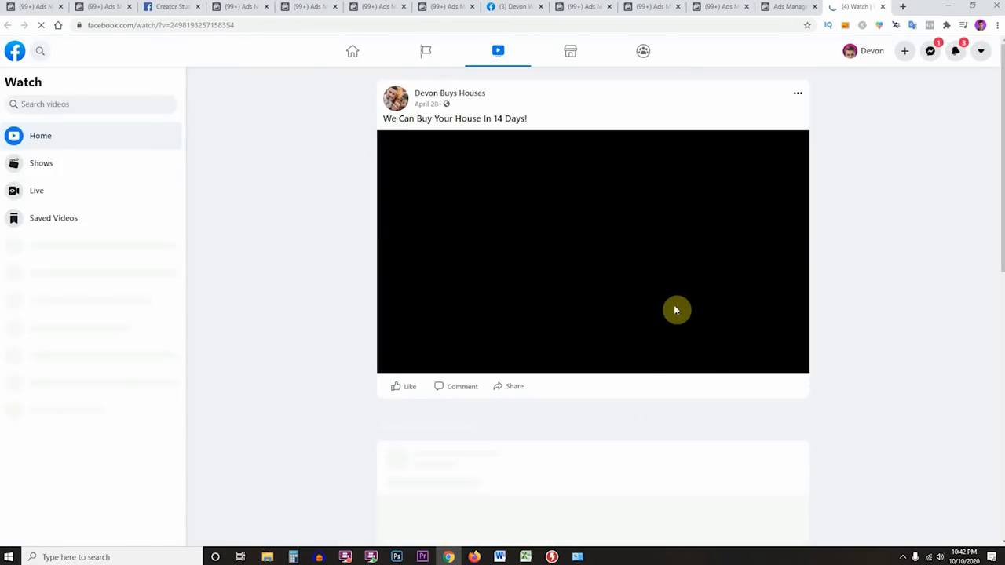
pyautogui.click(797, 363)
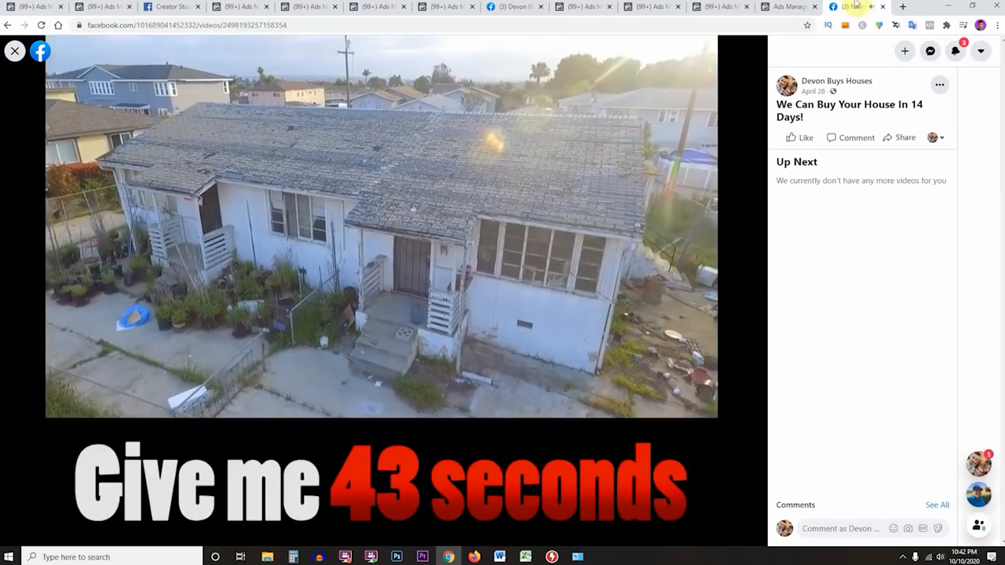
pyautogui.click(879, 7)
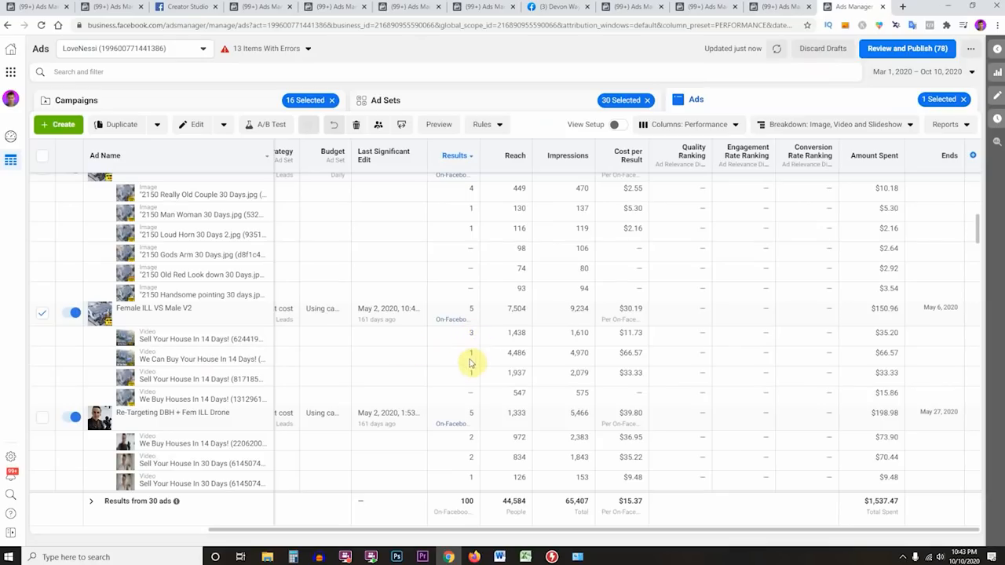
# - Highlight the We Can Buy Your House video's reach, impressions and cost per result, and the first Sell Your House video's row and cost per result
pyautogui.moveTo(509, 353); pyautogui.dragTo(530, 358)
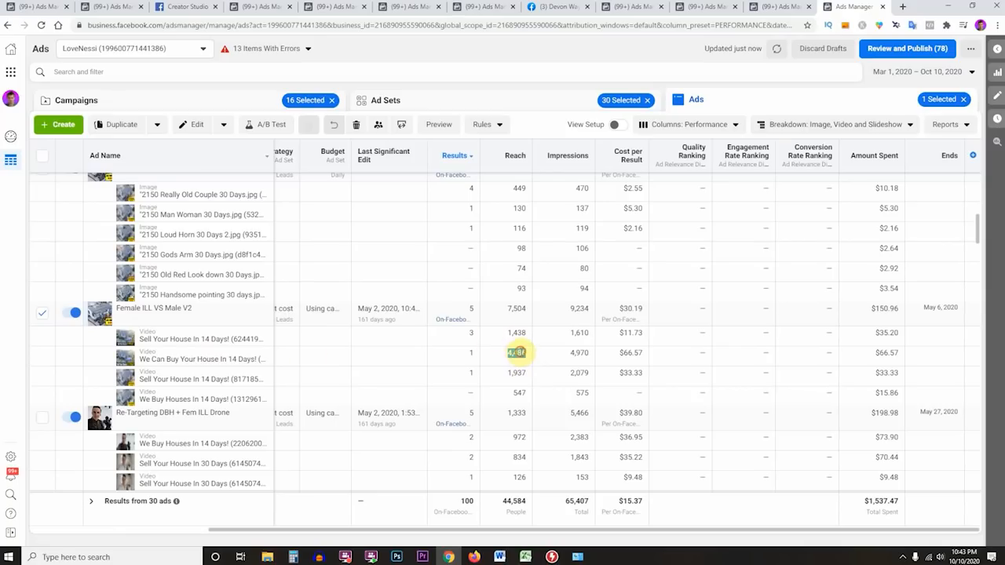
pyautogui.moveTo(508, 354); pyautogui.dragTo(534, 355)
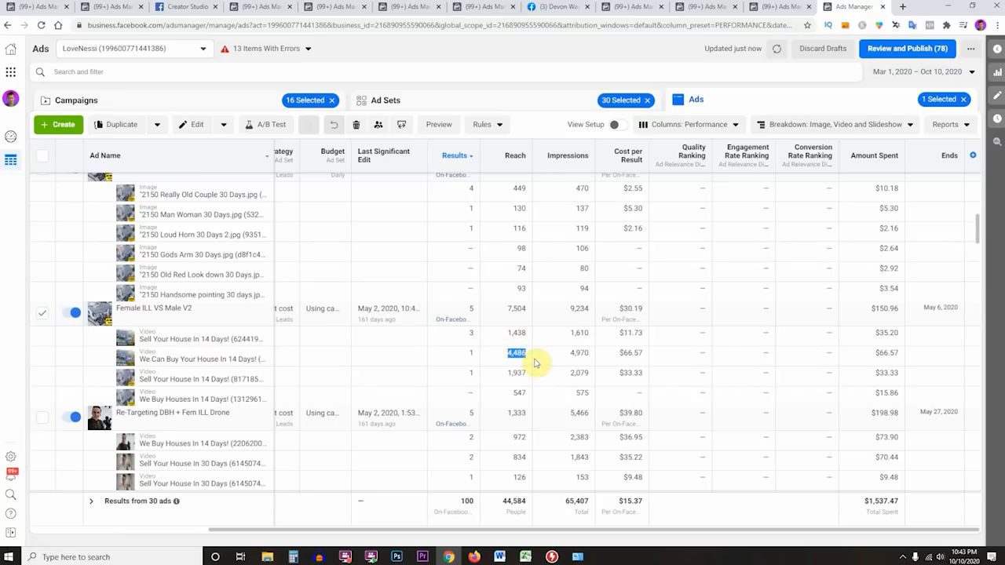
pyautogui.click(585, 353)
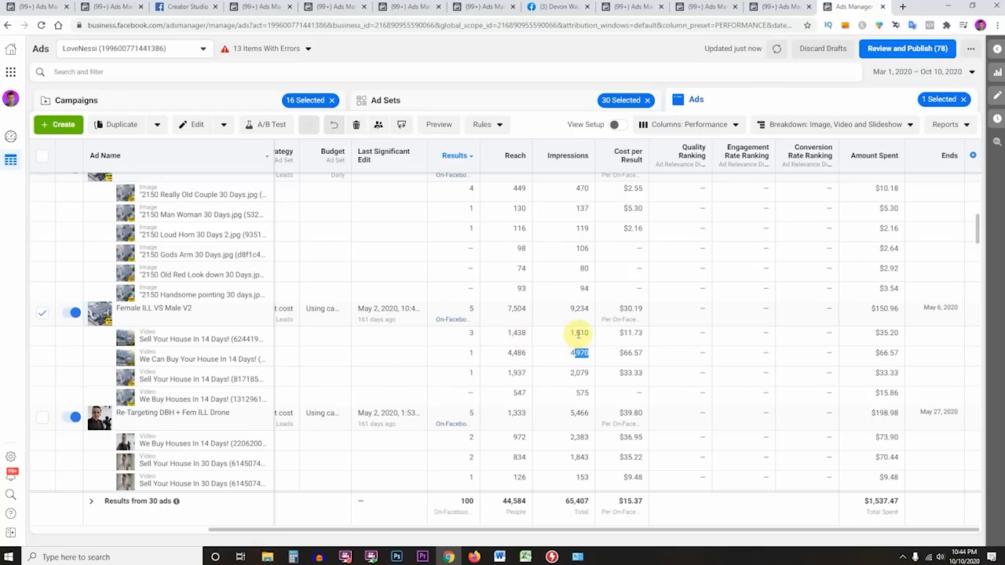
pyautogui.moveTo(617, 352); pyautogui.dragTo(644, 358)
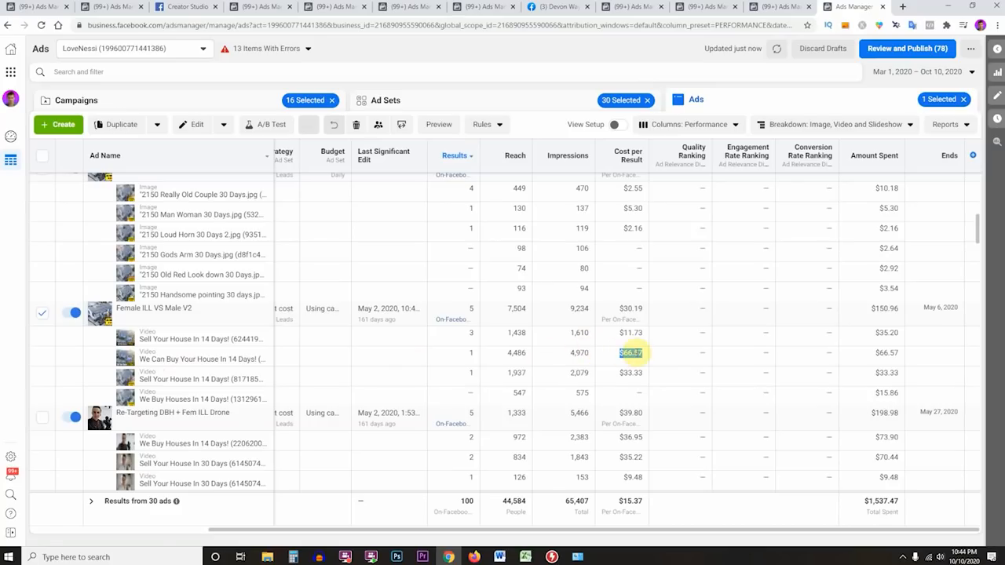
pyautogui.moveTo(636, 335); pyautogui.dragTo(146, 336)
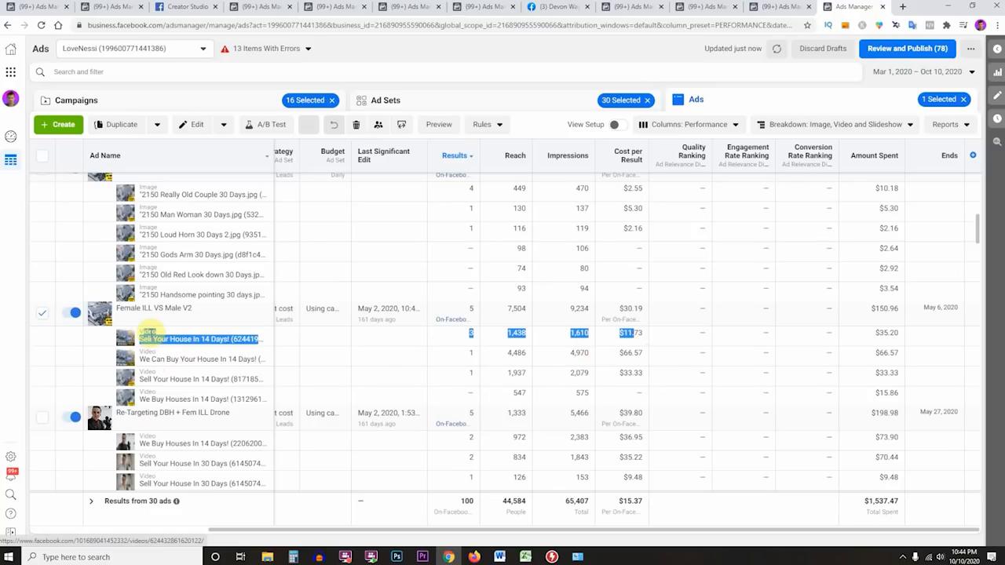
pyautogui.moveTo(609, 334); pyautogui.dragTo(649, 336)
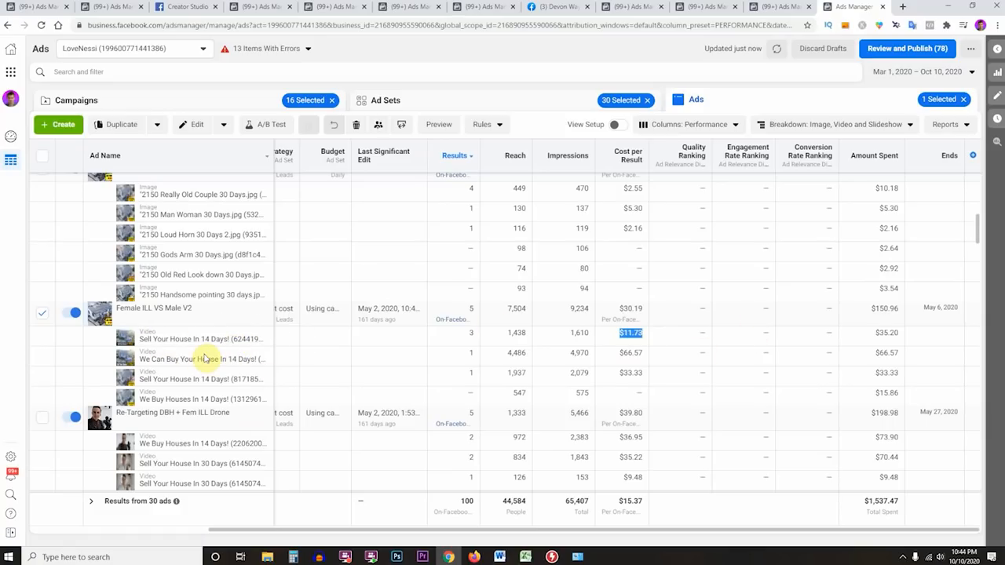
# - Consult the Word checklist, return to Chrome and break the ads down by the dynamic creative asset Headline (Ad Settings)
pyautogui.hotkey('alt', 'Tab')
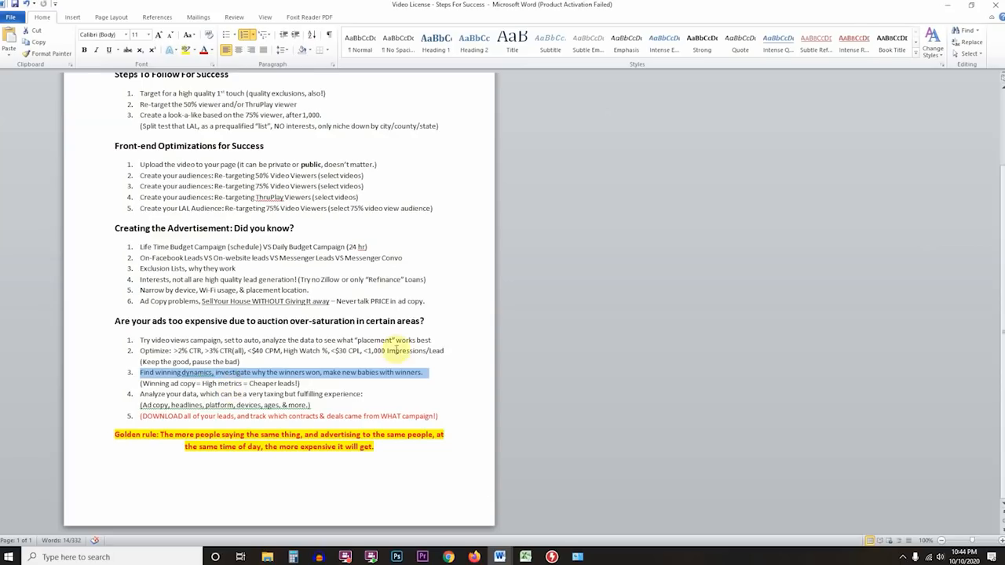
pyautogui.hotkey('alt', 'Tab')
pyautogui.click(831, 118)
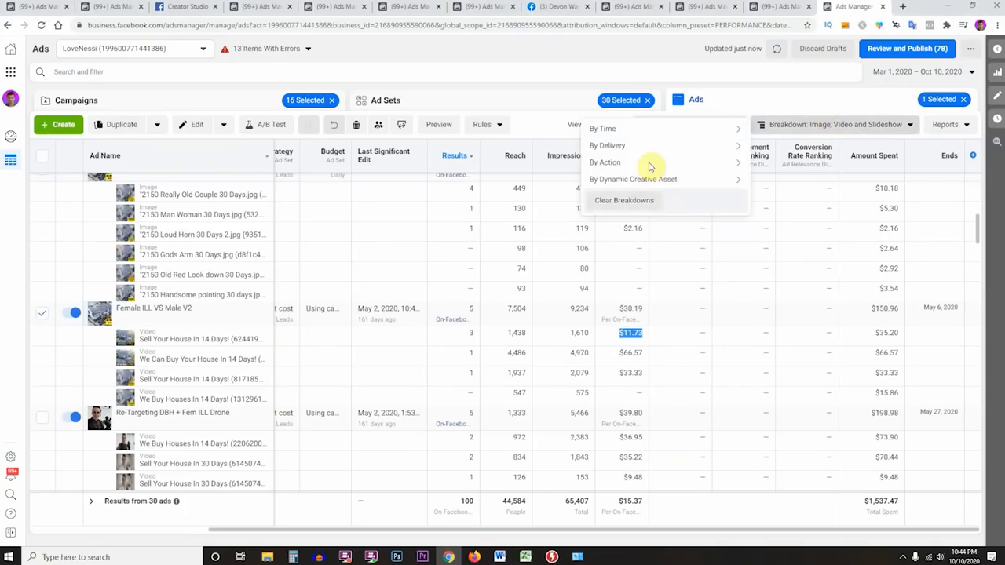
pyautogui.moveTo(650, 179)
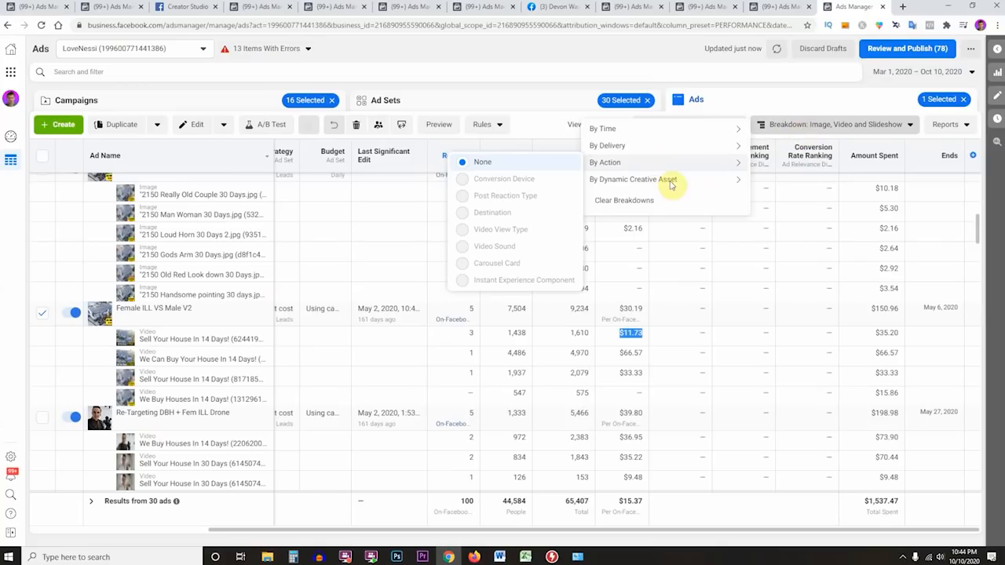
pyautogui.click(609, 190)
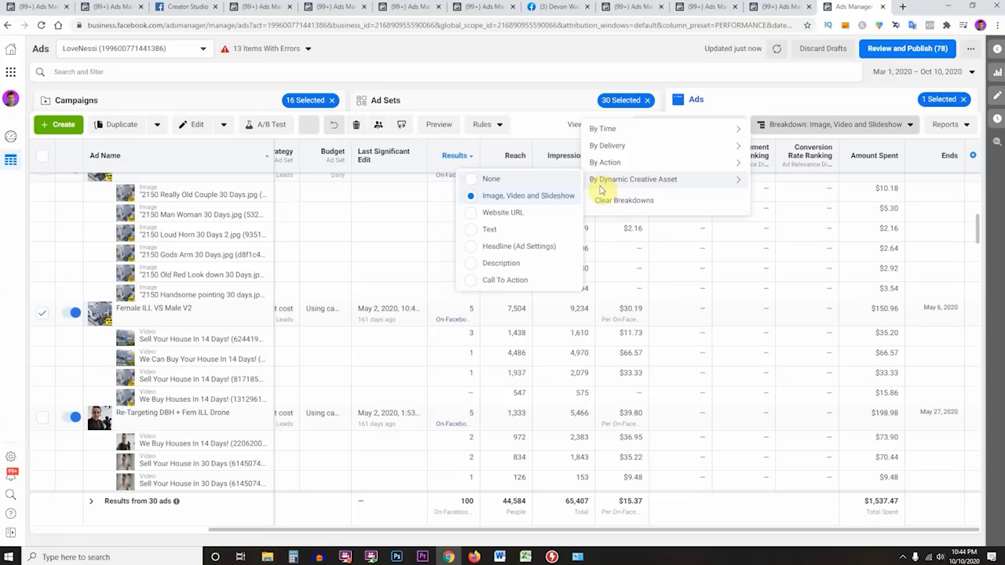
pyautogui.click(518, 250)
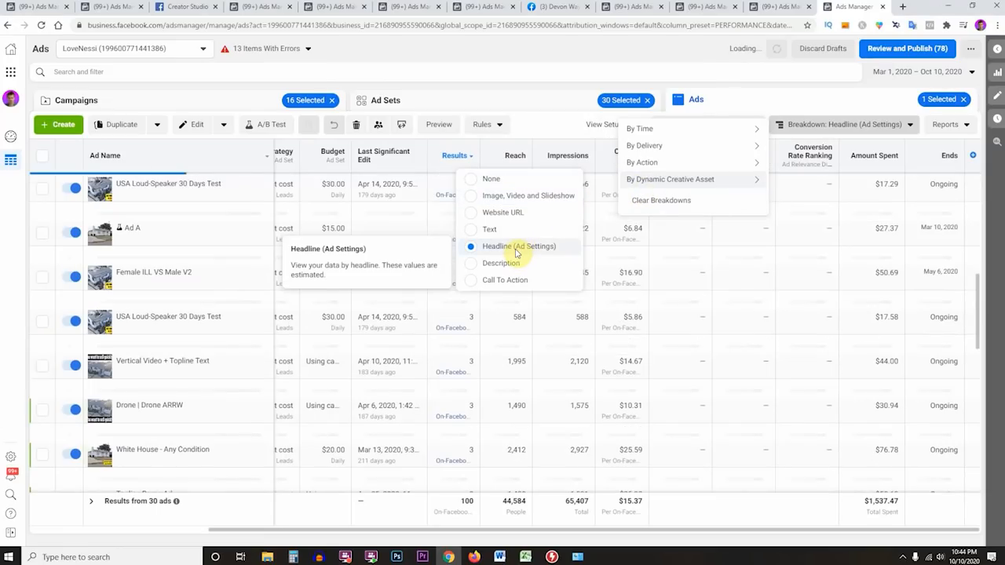
pyautogui.click(833, 127)
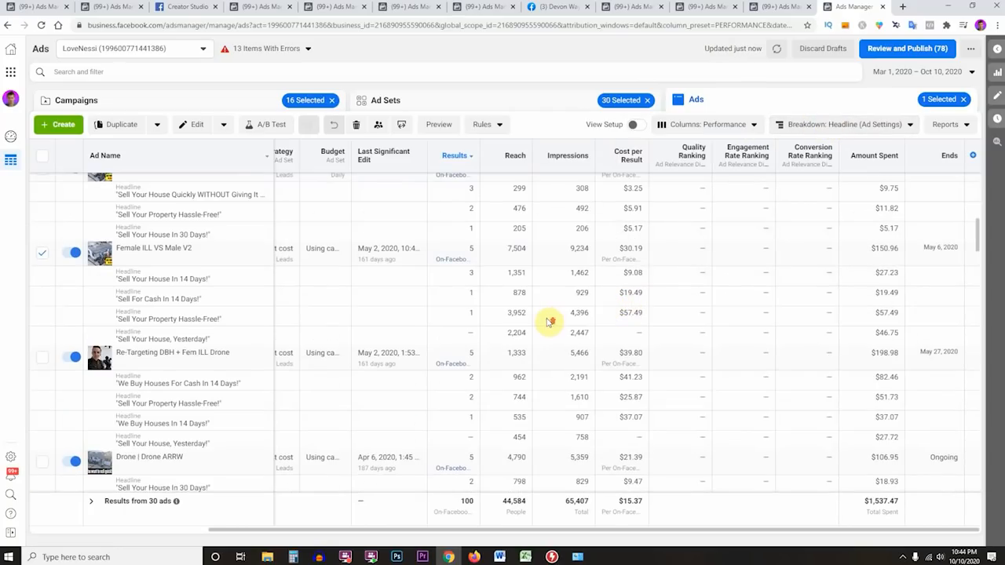
# - Review the headline breakdowns up to the first ad, highlighting "Sell Your House, Yesterday!" and "Sell Your House Quickly WITHOUT Giving It Away!"
pyautogui.scroll(1, 550, 322)
pyautogui.scroll(1, 561, 328)
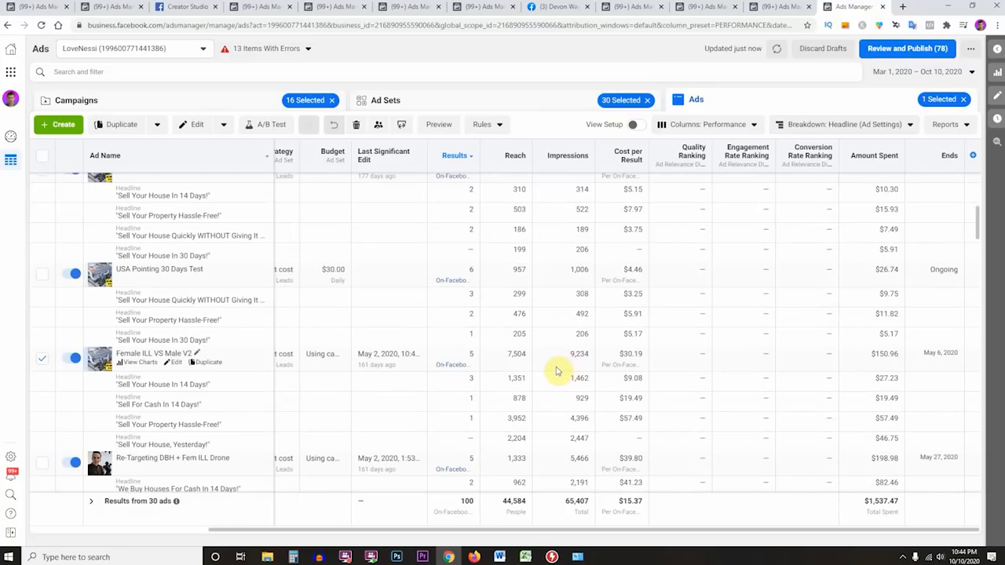
pyautogui.scroll(4, 556, 369)
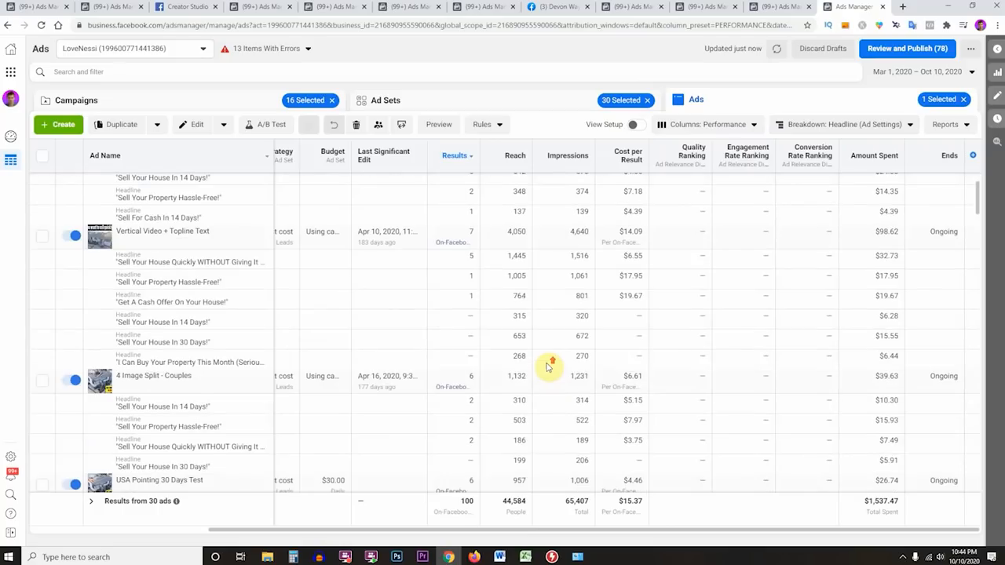
pyautogui.scroll(1, 550, 366)
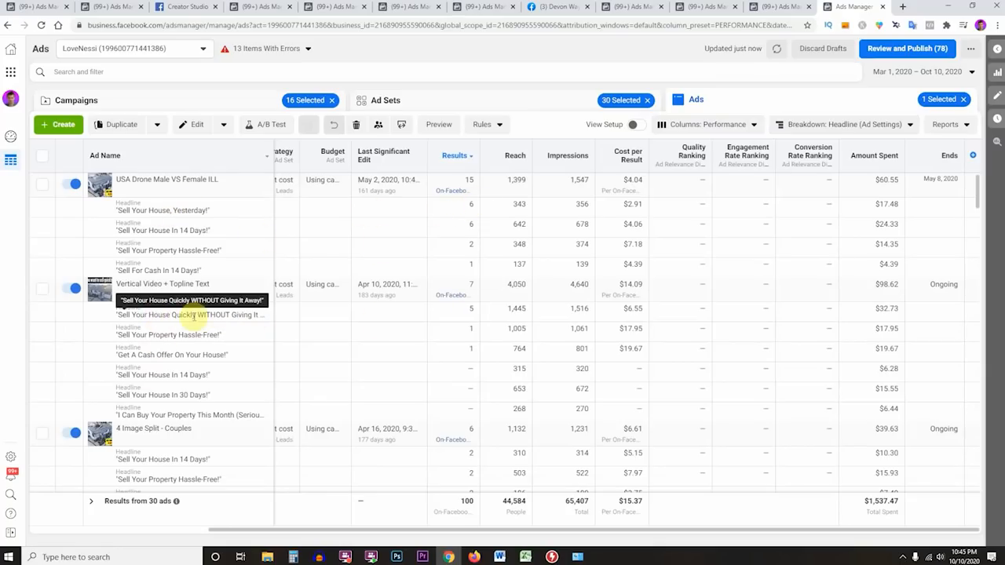
pyautogui.moveTo(201, 315); pyautogui.dragTo(262, 314)
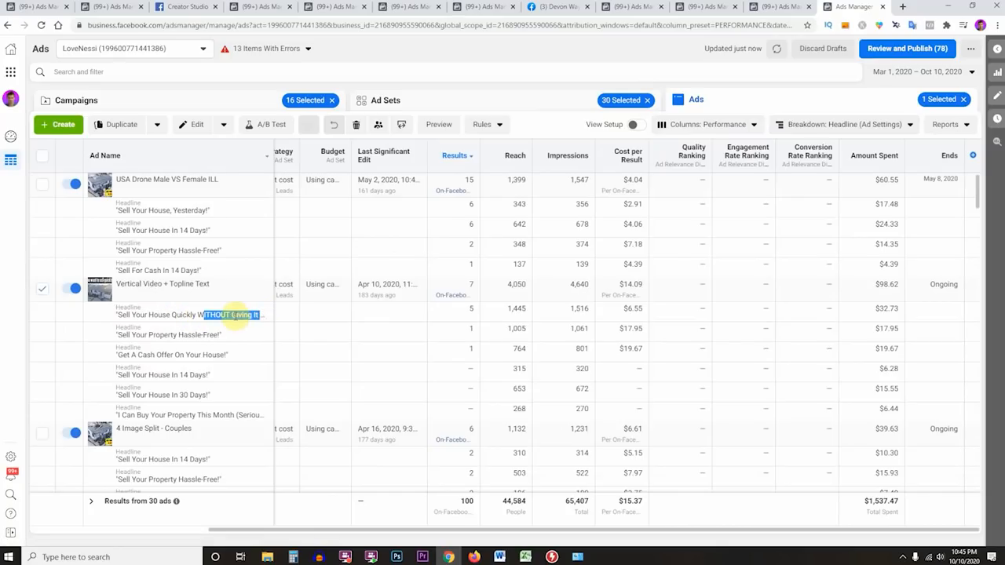
pyautogui.moveTo(166, 210); pyautogui.dragTo(240, 213)
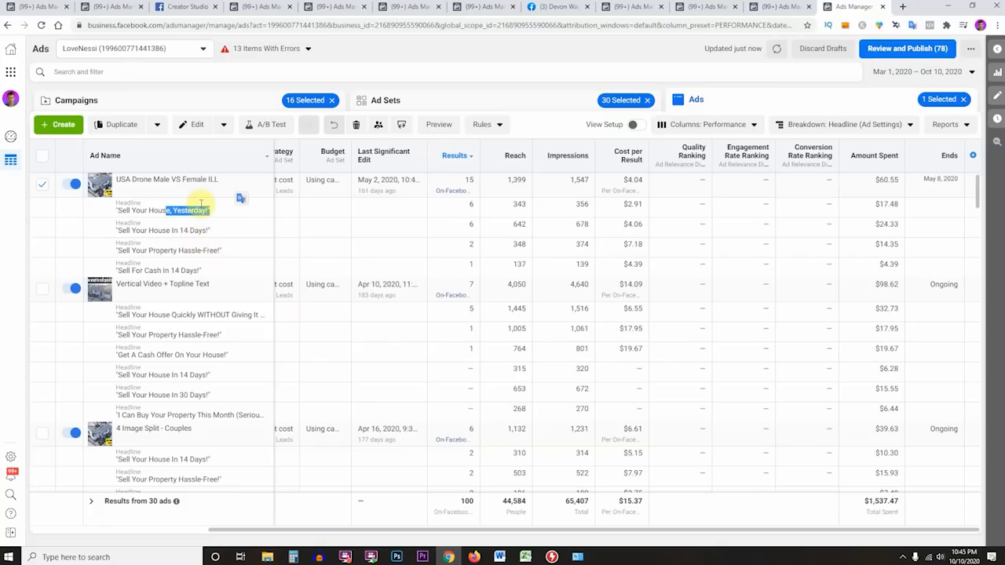
pyautogui.tripleClick(198, 209)
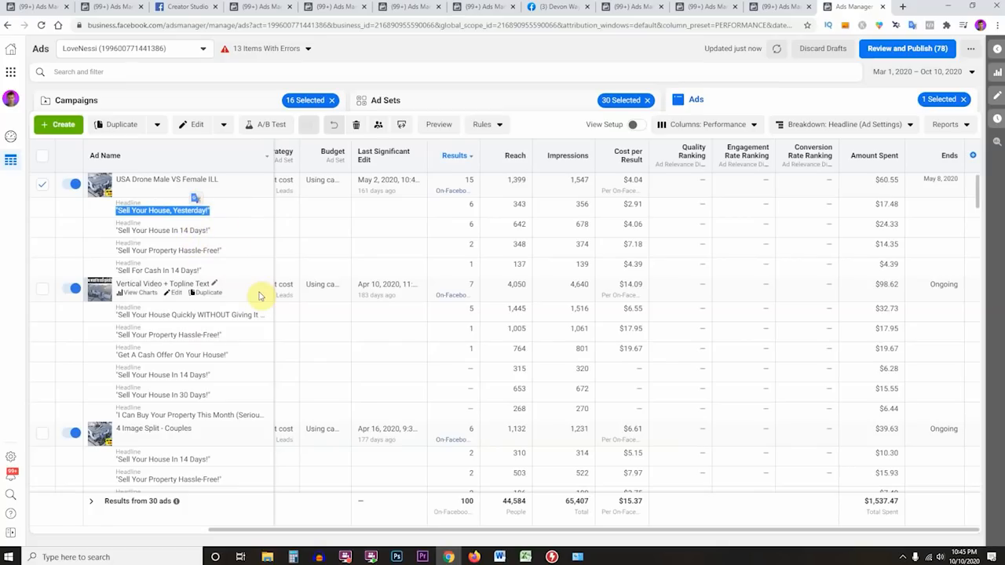
pyautogui.tripleClick(182, 314)
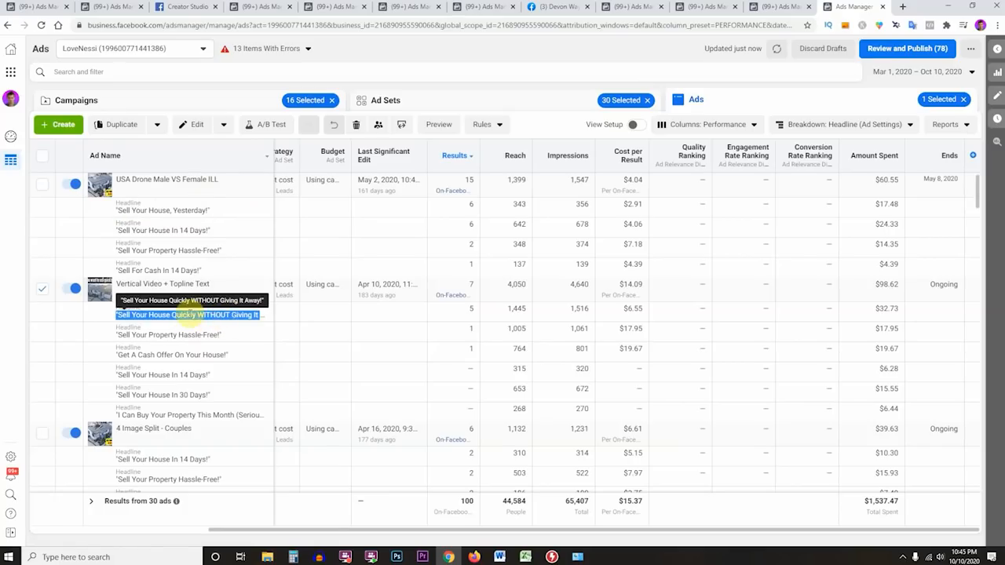
# - Highlight "WITHOUT Giving It" in Vertical Video + Topline Text's top headline and the first two headlines of 4 Image Split - Couples
pyautogui.rightClick(233, 316)
pyautogui.click(201, 314)
pyautogui.moveTo(198, 315); pyautogui.dragTo(270, 318)
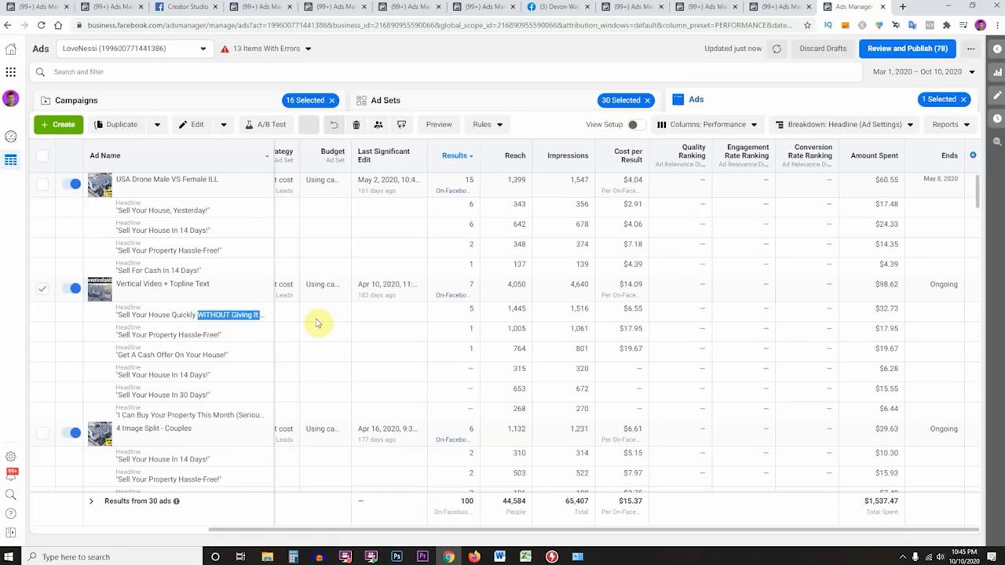
pyautogui.scroll(-2, 384, 338)
pyautogui.scroll(-1, 401, 339)
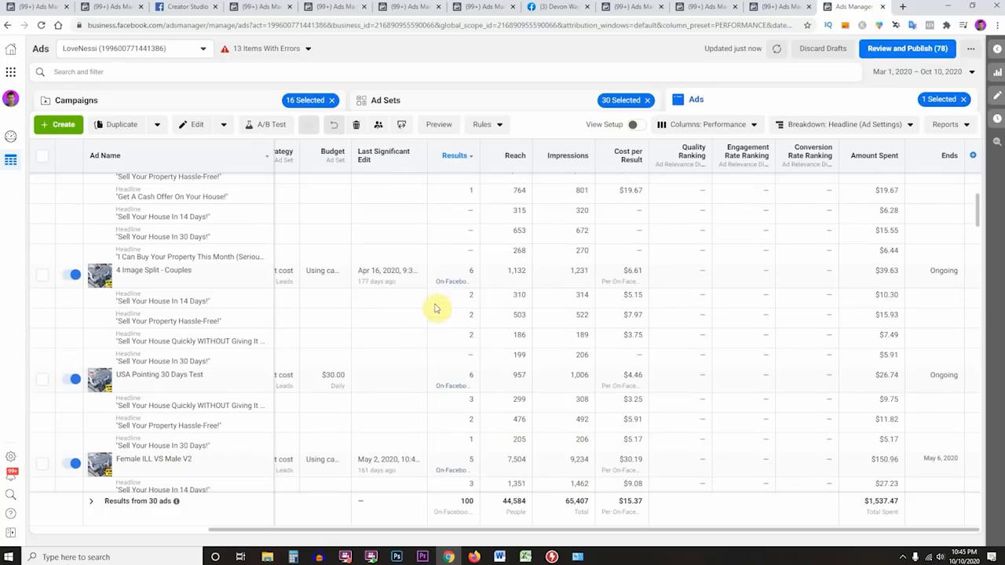
pyautogui.tripleClick(194, 303)
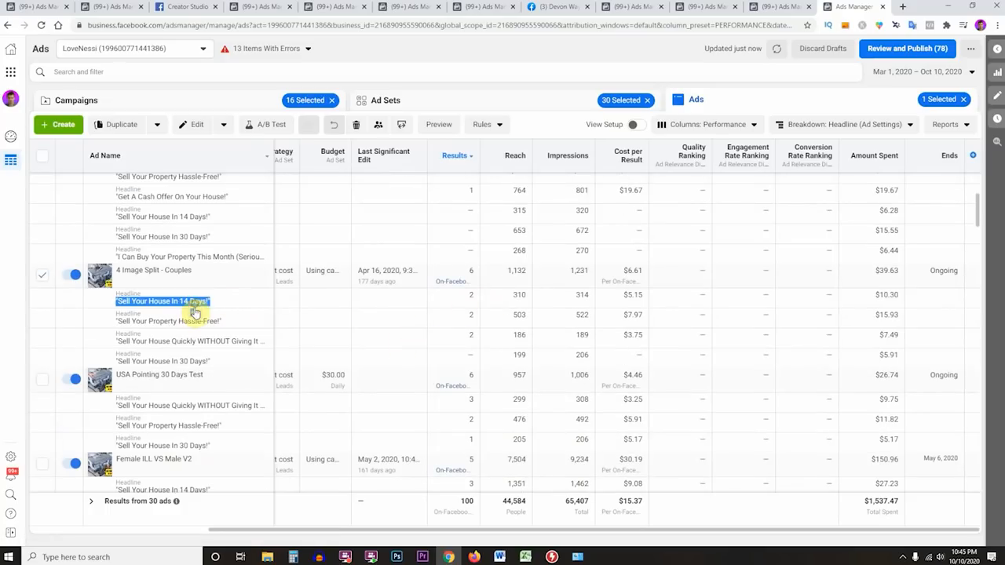
pyautogui.tripleClick(175, 323)
# - Highlight the top headlines of Female ILL VS Male V2 and Re-Targeting DBH + Fem ILL Drone, then clear the ad selection
pyautogui.scroll(-3, 277, 363)
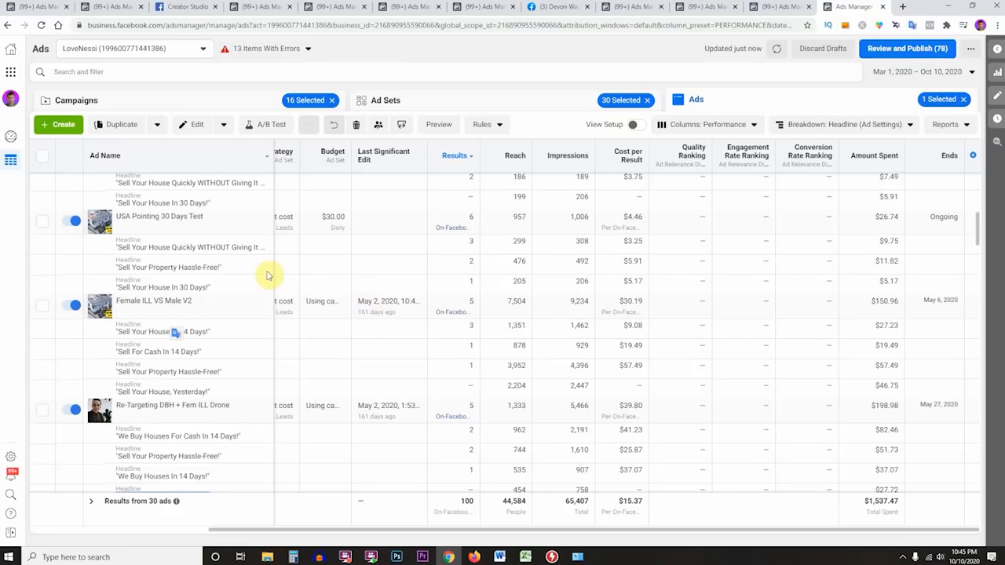
pyautogui.tripleClick(149, 331)
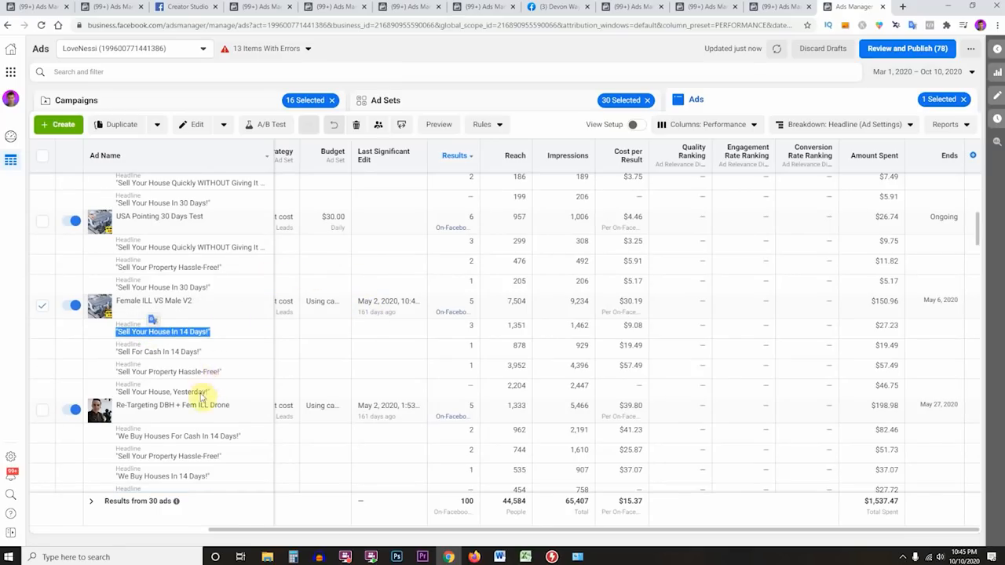
pyautogui.tripleClick(197, 436)
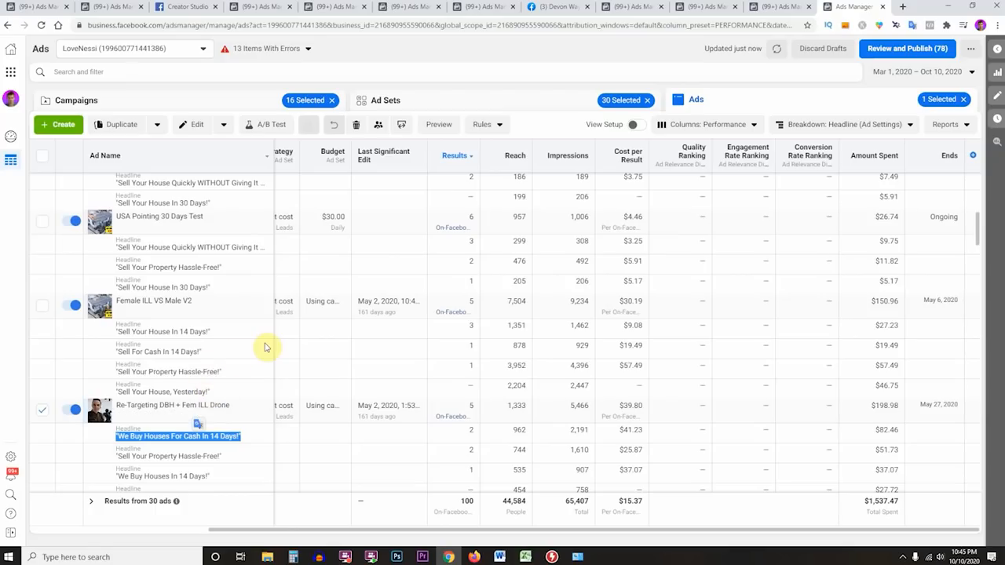
pyautogui.scroll(5, 306, 359)
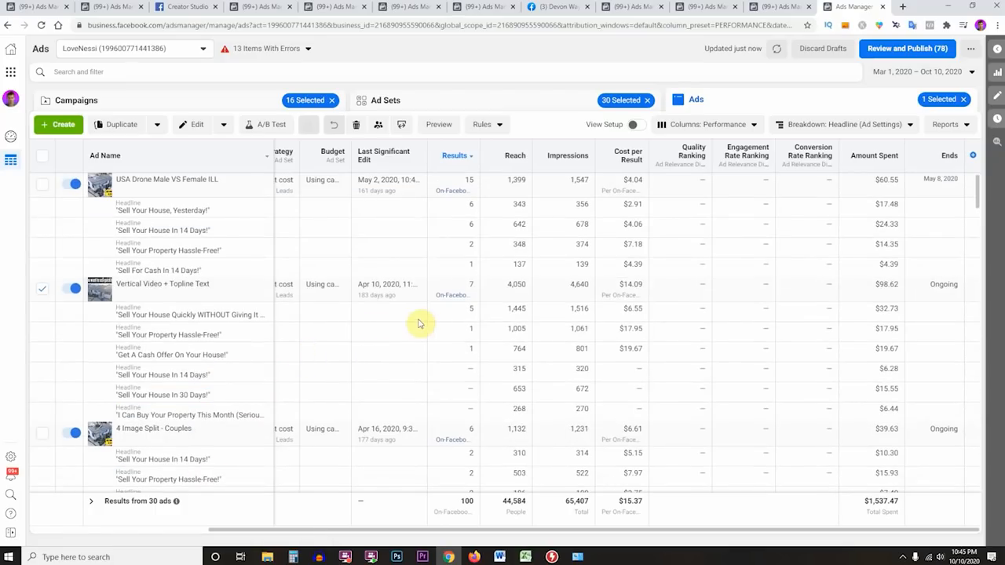
pyautogui.click(38, 292)
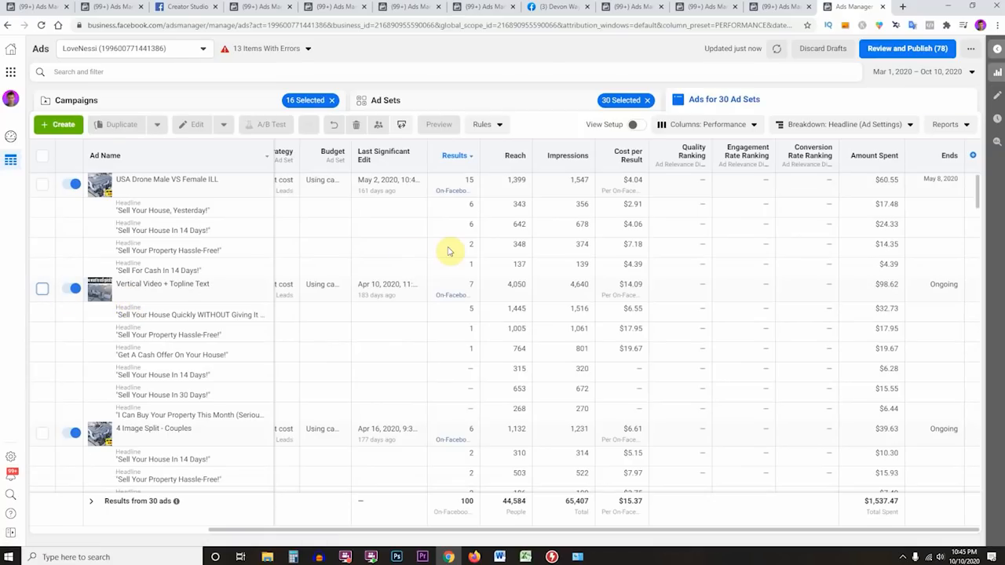
# - Switch to the Word checklist and highlight "Analyze your data" and the line listing ad copy, headlines, platform, devices and ages
pyautogui.hotkey('alt', 'Tab')
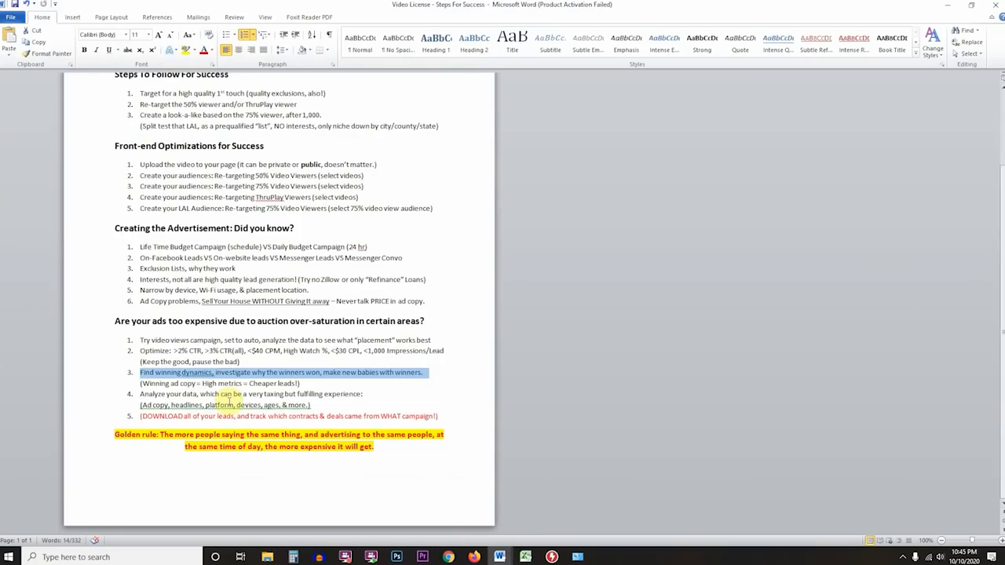
pyautogui.click(232, 395)
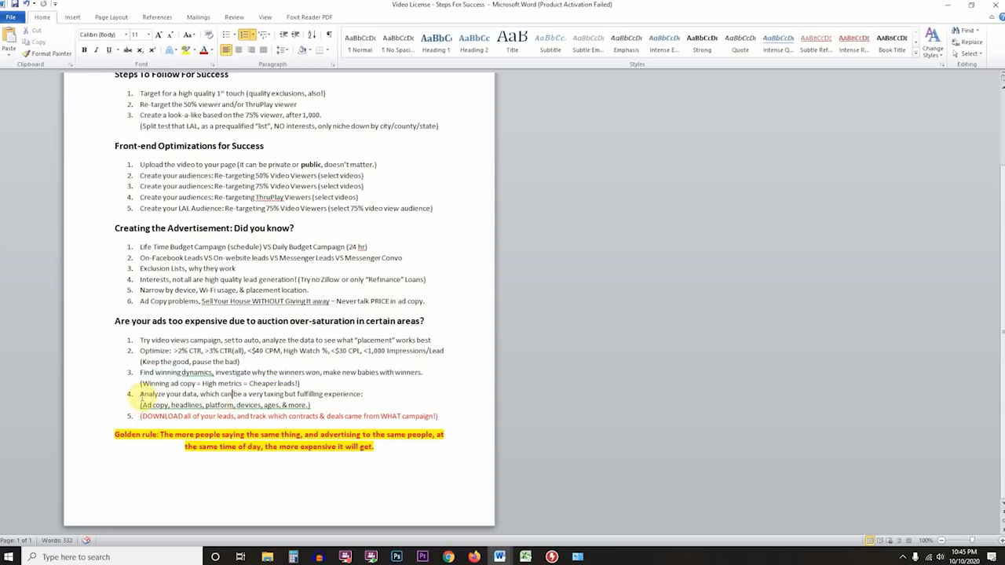
pyautogui.moveTo(140, 394); pyautogui.dragTo(201, 393)
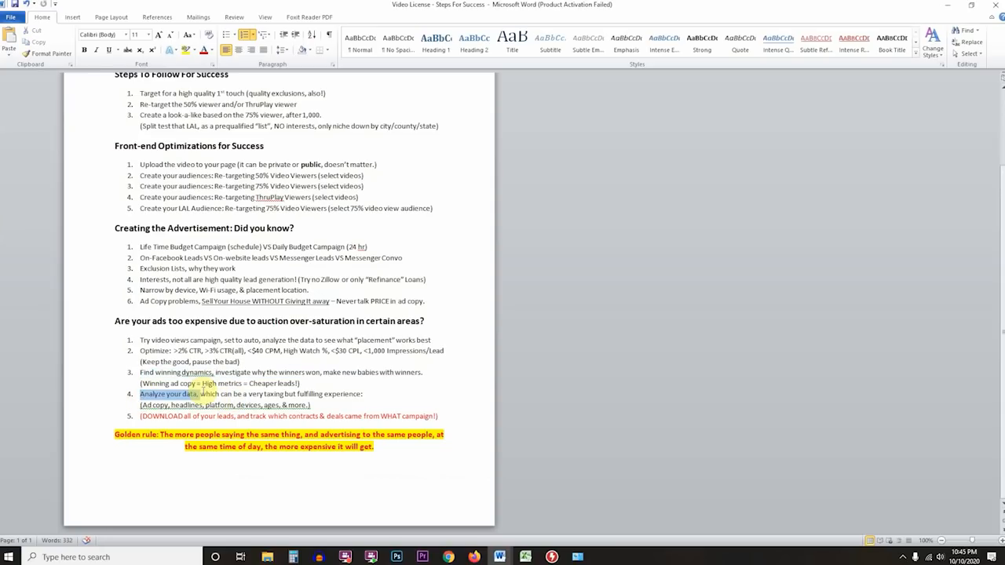
pyautogui.moveTo(153, 406); pyautogui.dragTo(278, 417)
# - Return to Chrome and replace the headline breakdown with the delivery breakdown Impression Device
pyautogui.hotkey('alt', 'Tab')
pyautogui.click(777, 125)
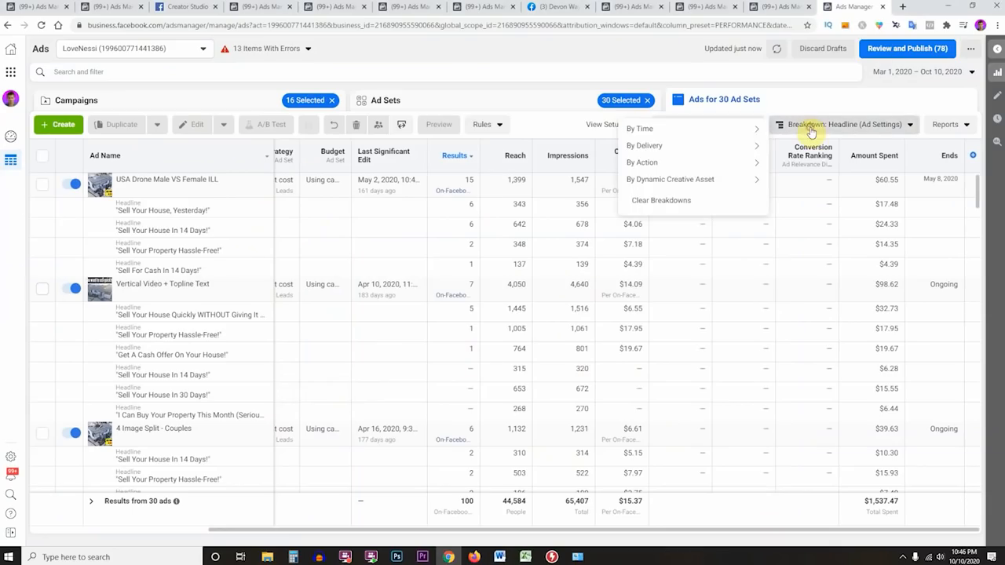
pyautogui.moveTo(723, 135)
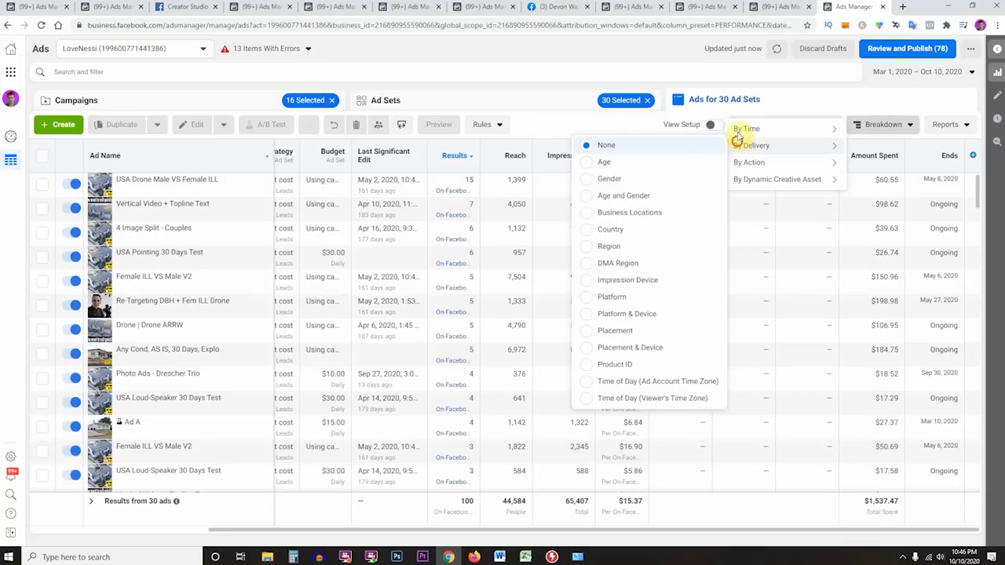
pyautogui.click(809, 131)
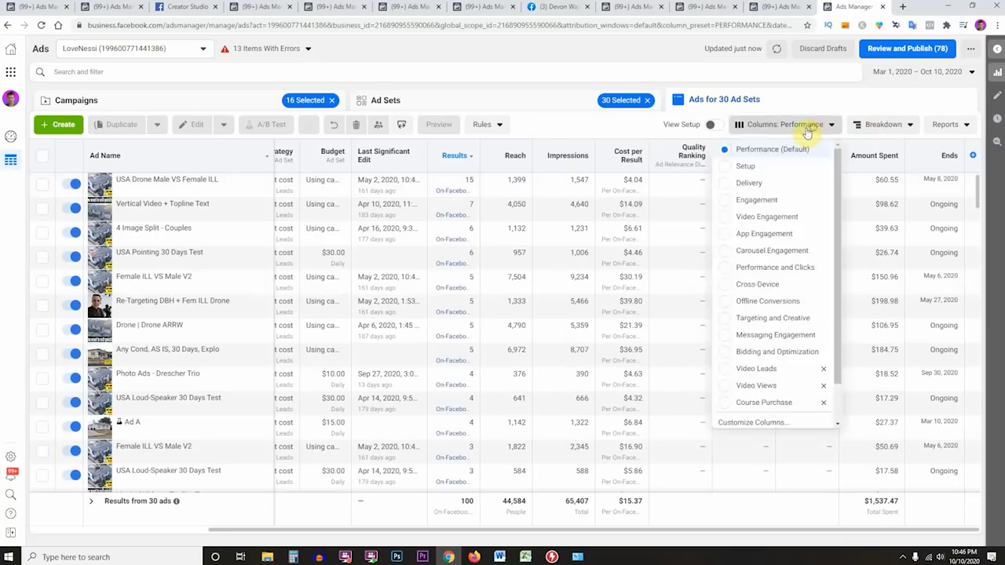
pyautogui.click(863, 124)
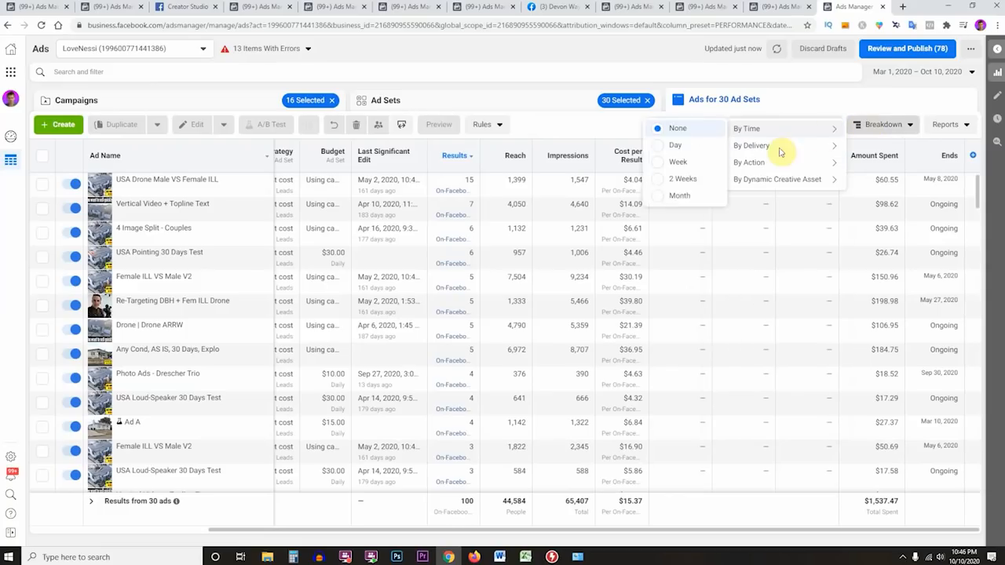
pyautogui.moveTo(772, 154)
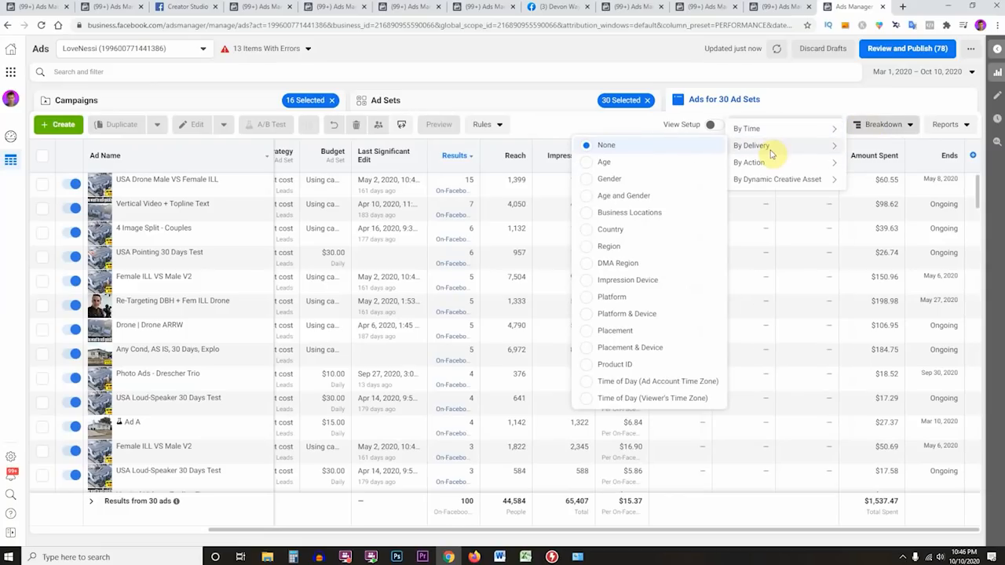
pyautogui.click(633, 282)
pyautogui.click(822, 126)
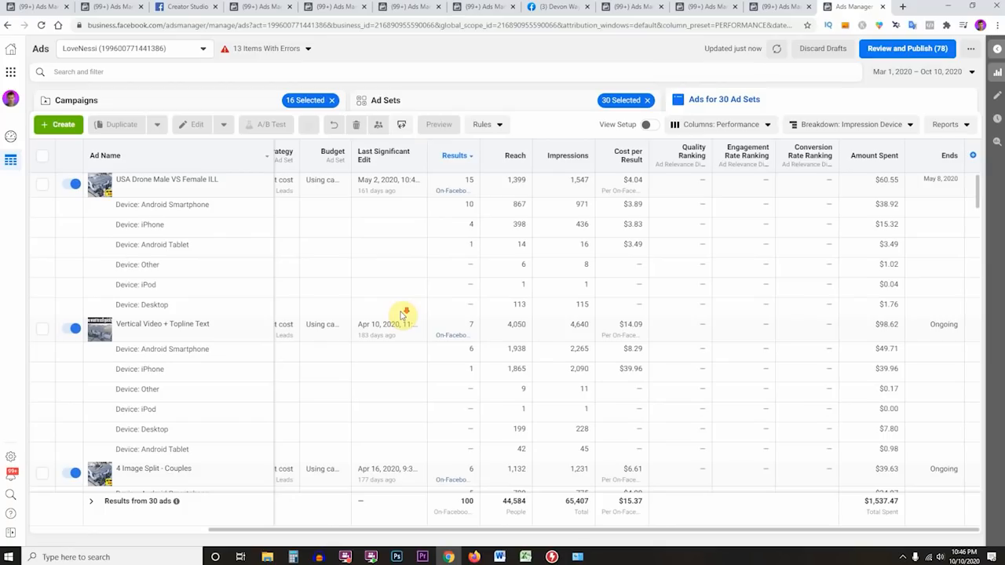
# - Compare the device rows of Vertical Video + Topline Text and USA Drone Male VS Female ILL, highlighting the latter's Android Smartphone cost and results
pyautogui.scroll(-2, 402, 314)
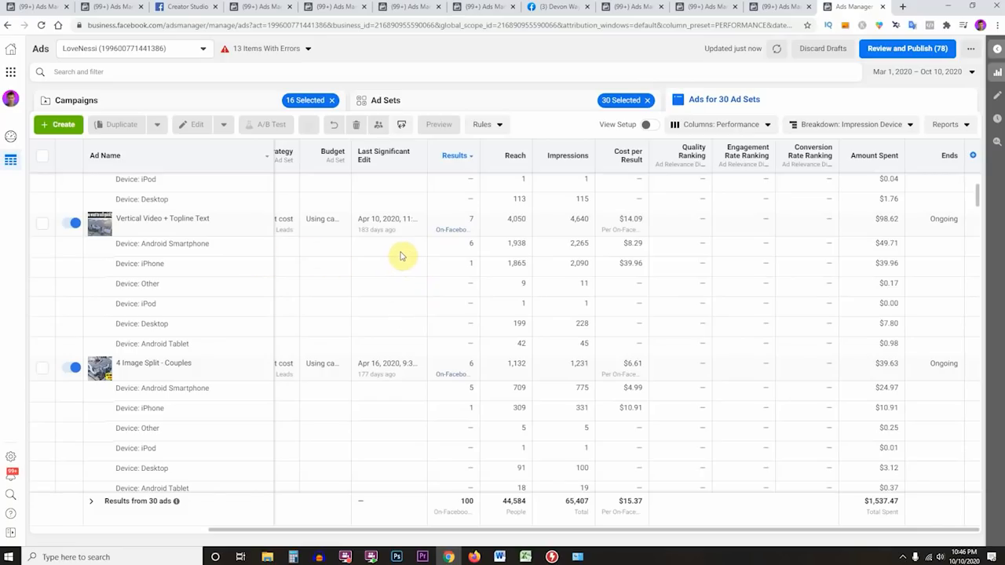
pyautogui.click(154, 245)
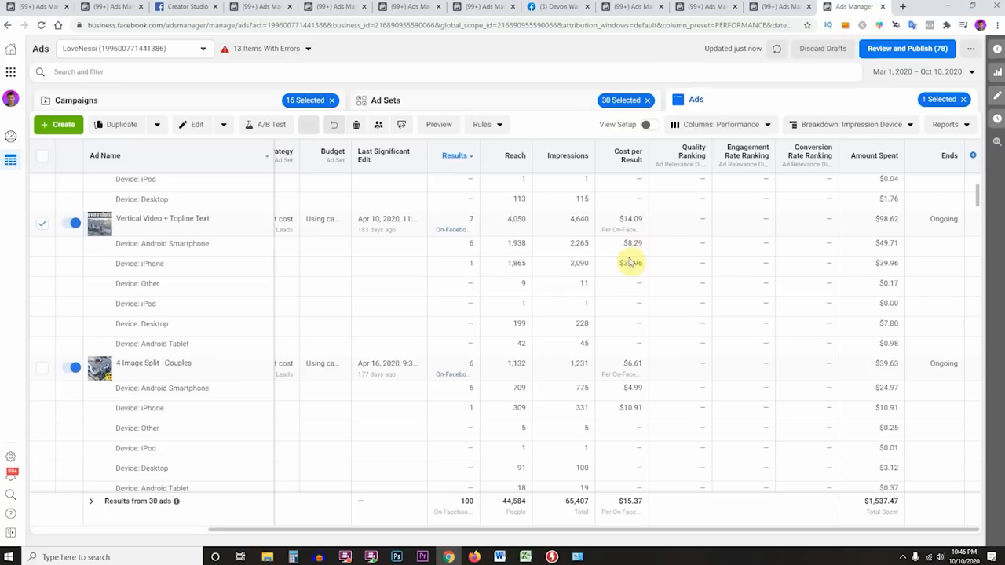
pyautogui.scroll(3, 403, 304)
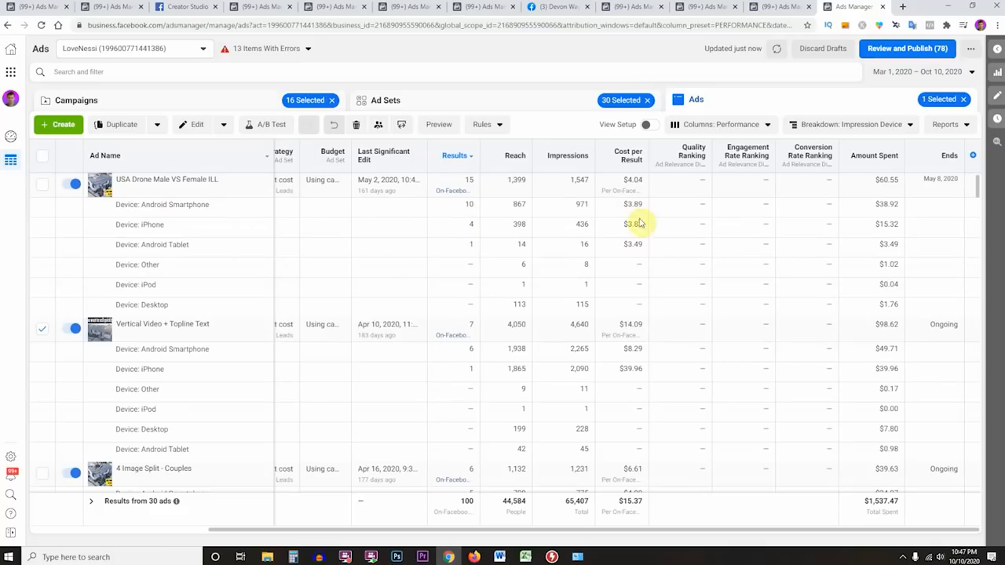
pyautogui.moveTo(632, 209); pyautogui.dragTo(637, 202)
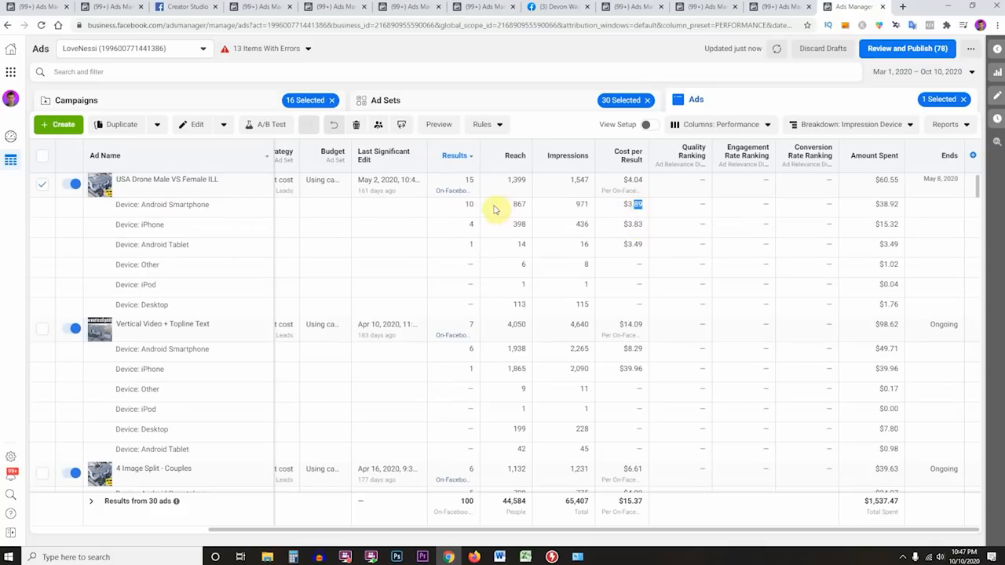
pyautogui.doubleClick(468, 205)
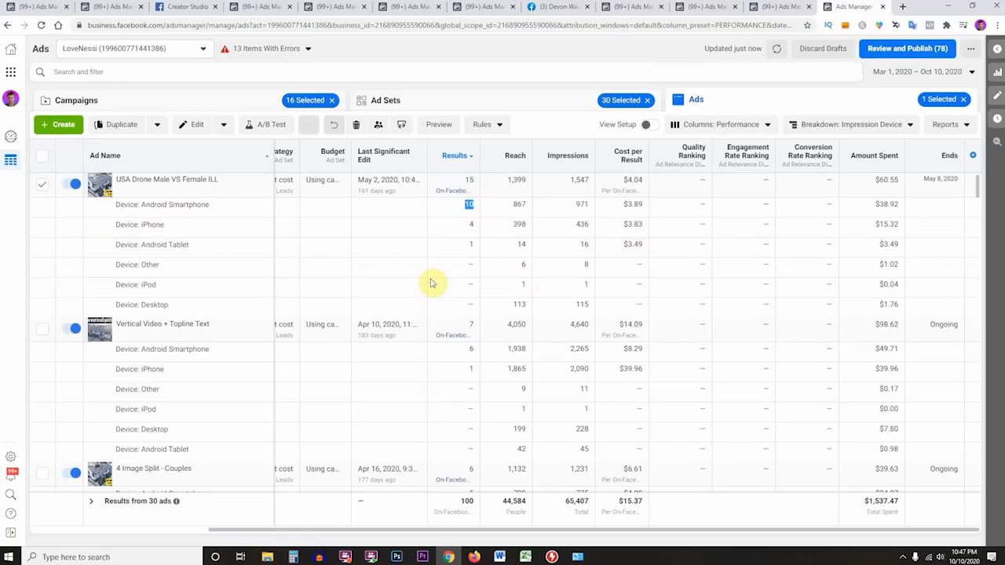
# - Highlight the Desktop row of Female ILL VS Male V2, including its results, reach, impressions and cost per result
pyautogui.scroll(-10, 438, 286)
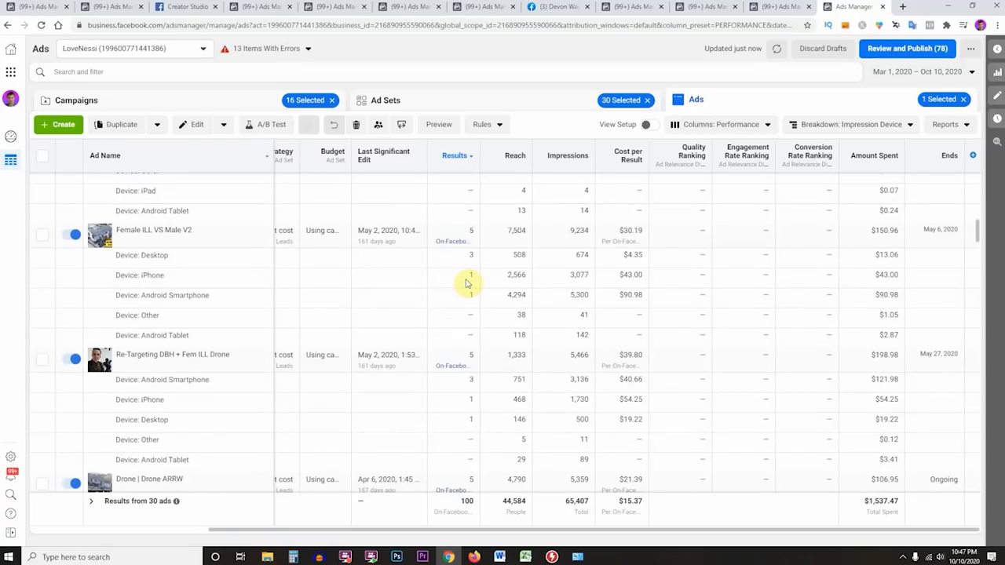
pyautogui.doubleClick(151, 256)
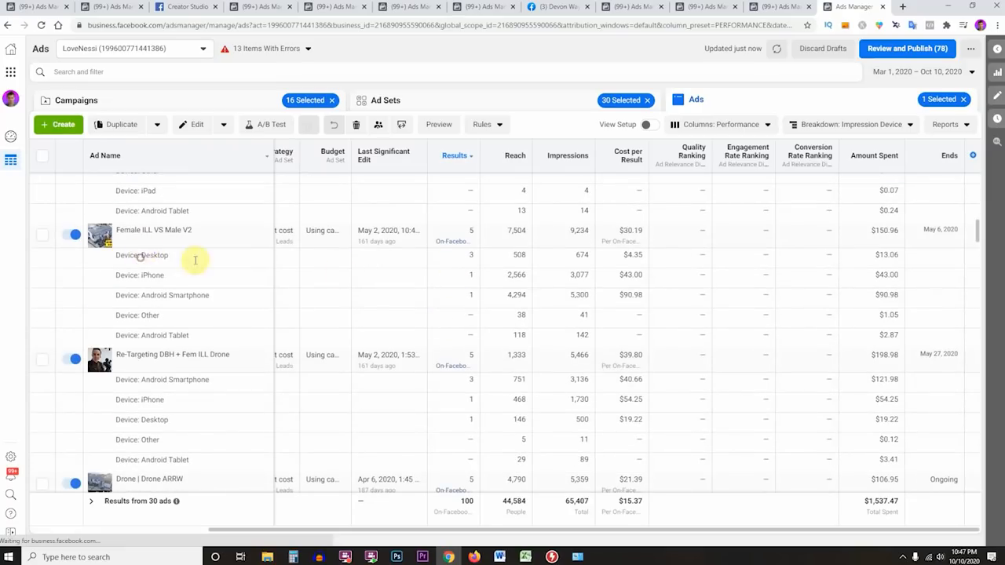
pyautogui.click(473, 258)
pyautogui.doubleClick(519, 254)
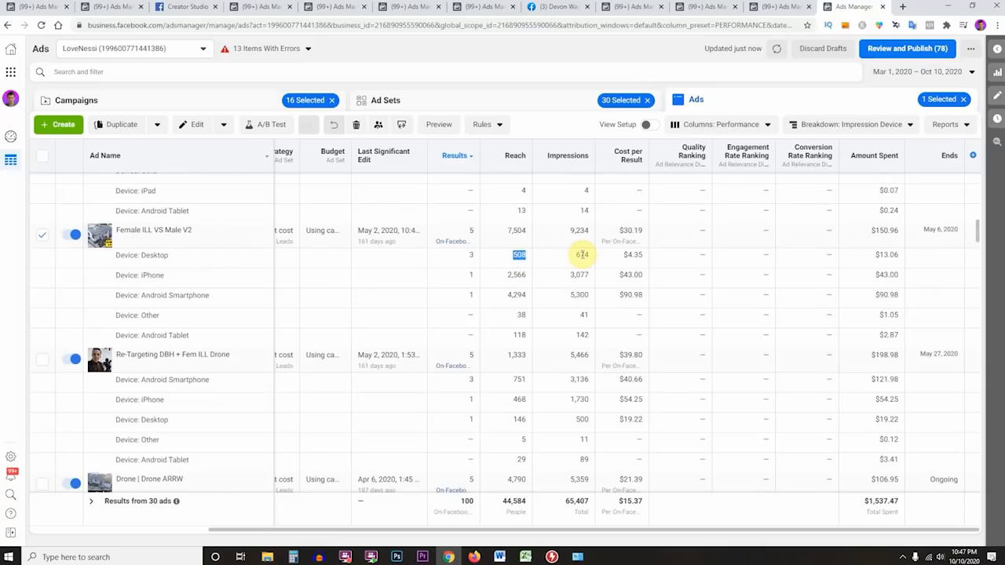
pyautogui.doubleClick(582, 255)
pyautogui.doubleClick(633, 255)
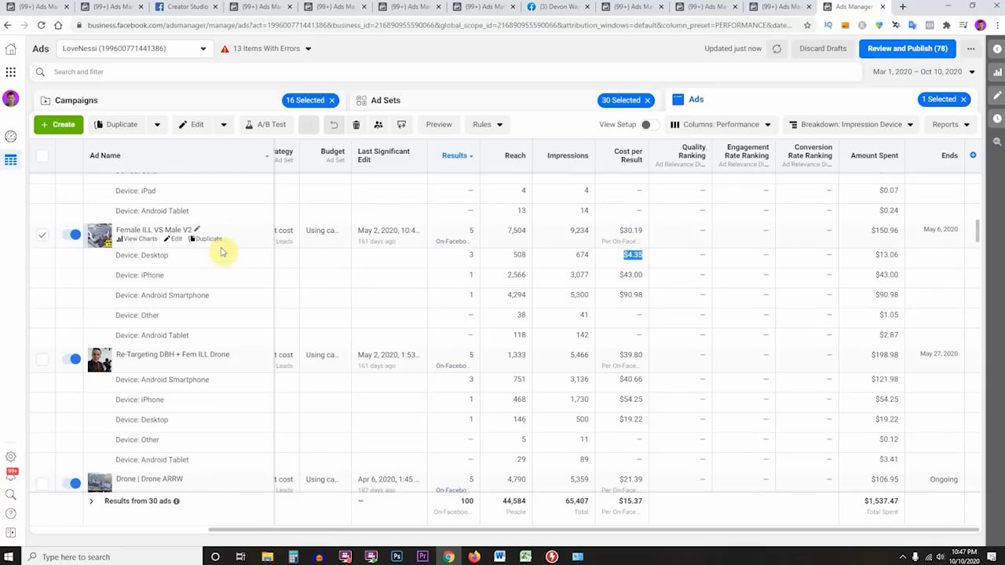
pyautogui.tripleClick(145, 256)
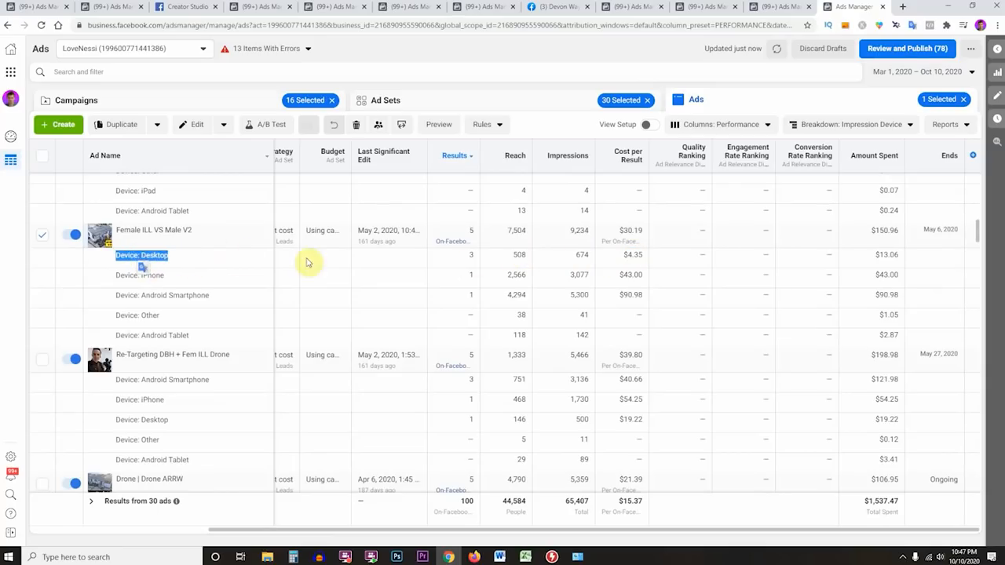
pyautogui.click(471, 256)
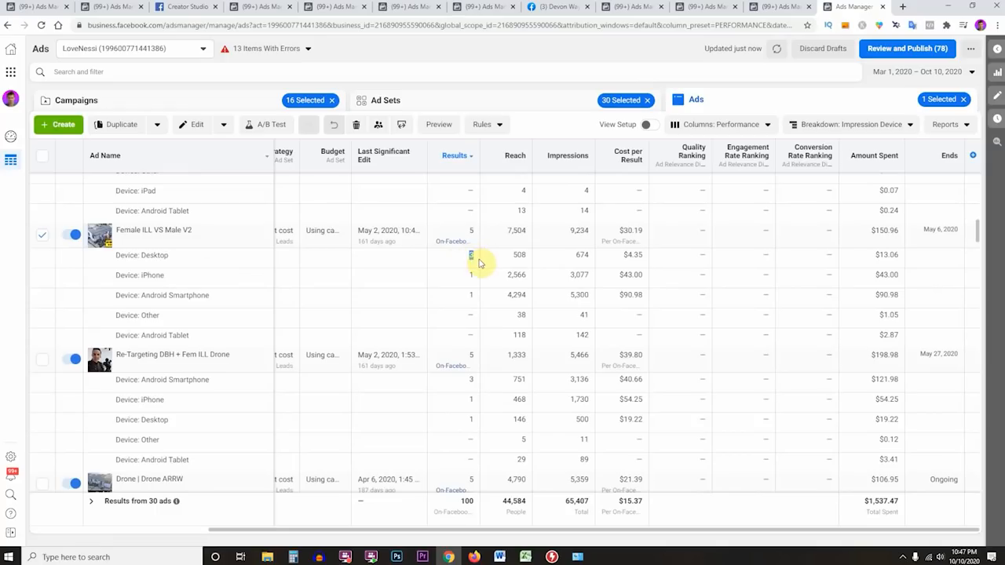
# - Highlight the Re-Targeting DBH + Fem ILL Drone ad's name and its Android Smartphone and iPhone device rows
pyautogui.scroll(-1, 478, 267)
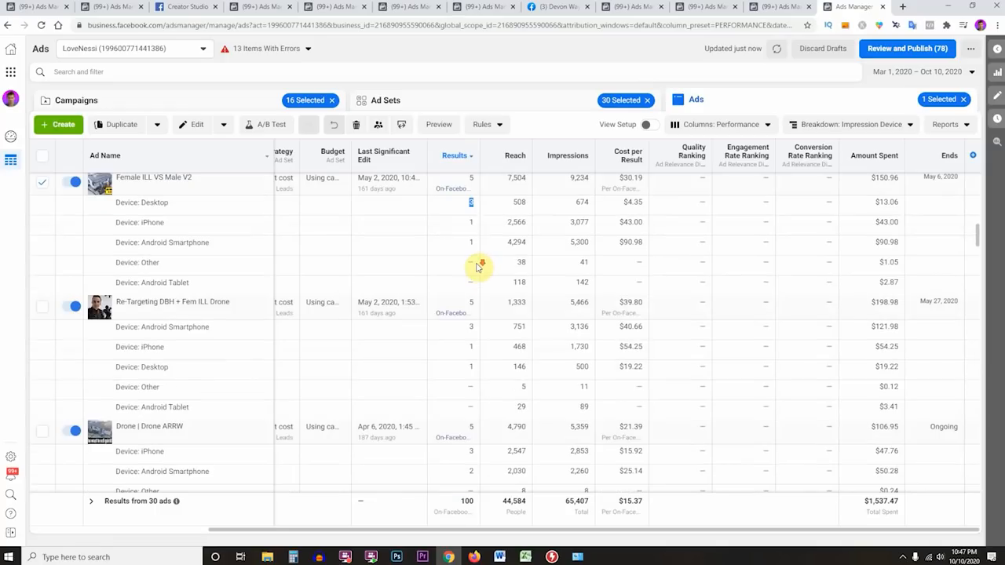
pyautogui.scroll(-1, 476, 268)
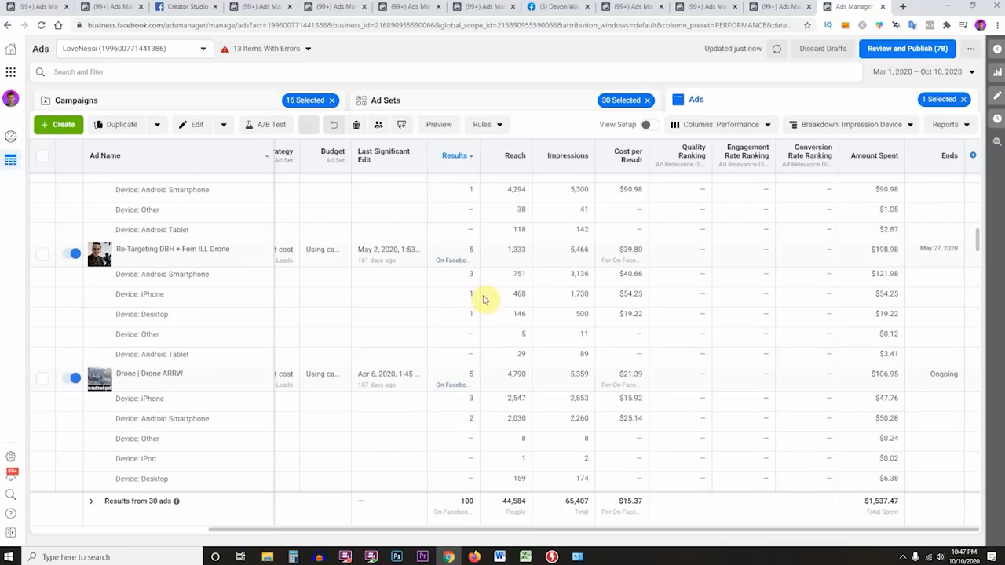
pyautogui.moveTo(201, 251)
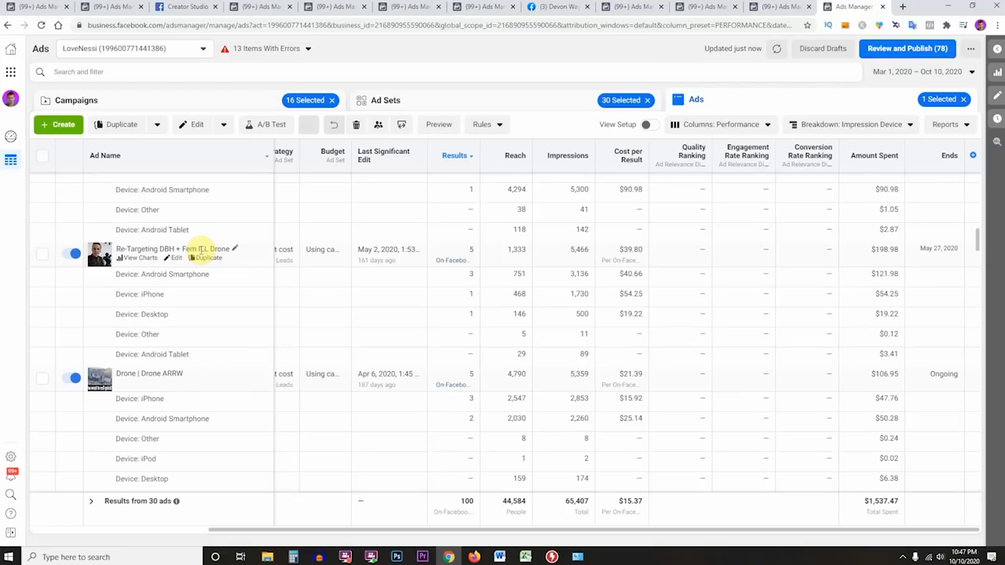
pyautogui.moveTo(144, 274); pyautogui.dragTo(223, 279)
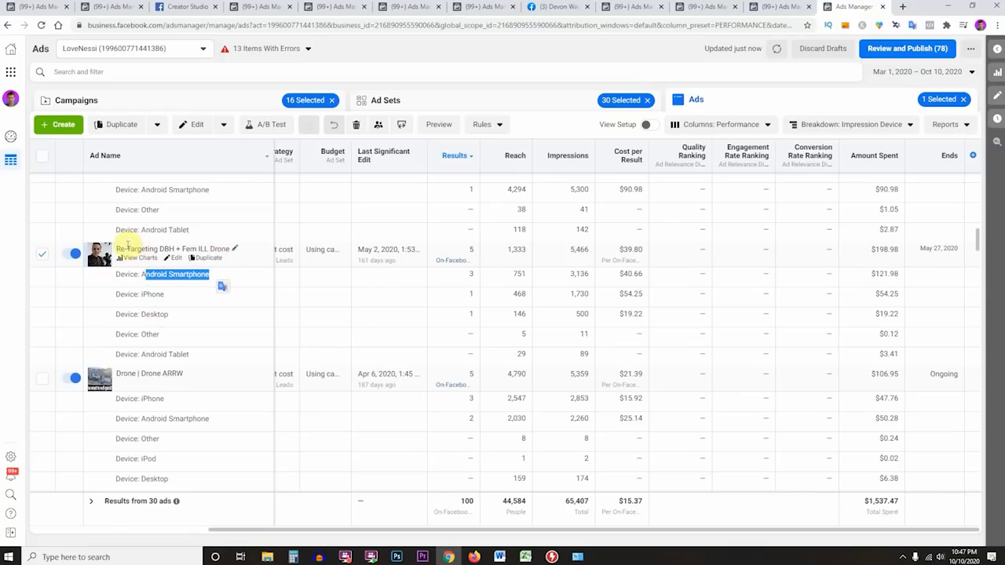
pyautogui.moveTo(119, 249); pyautogui.dragTo(264, 278)
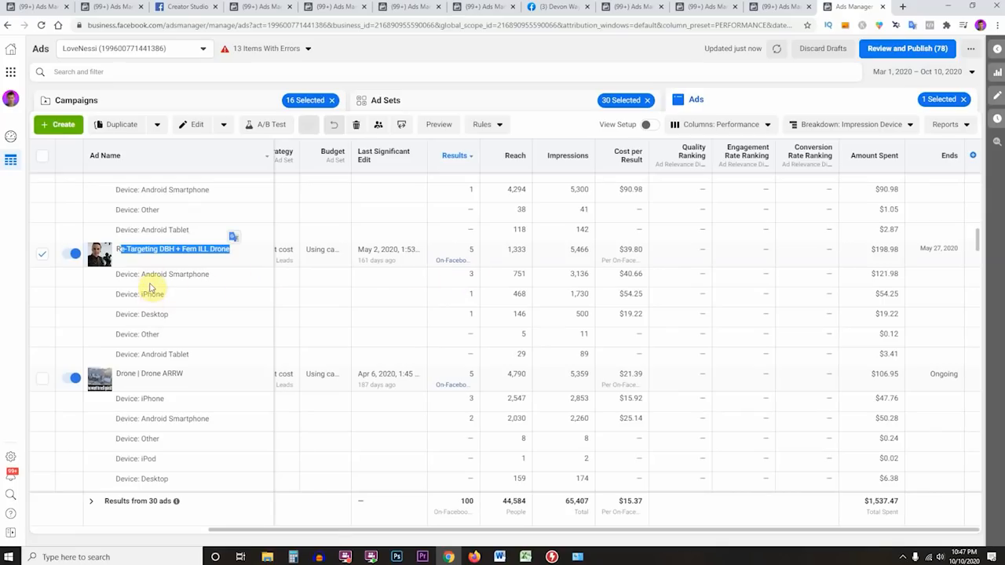
pyautogui.click(128, 248)
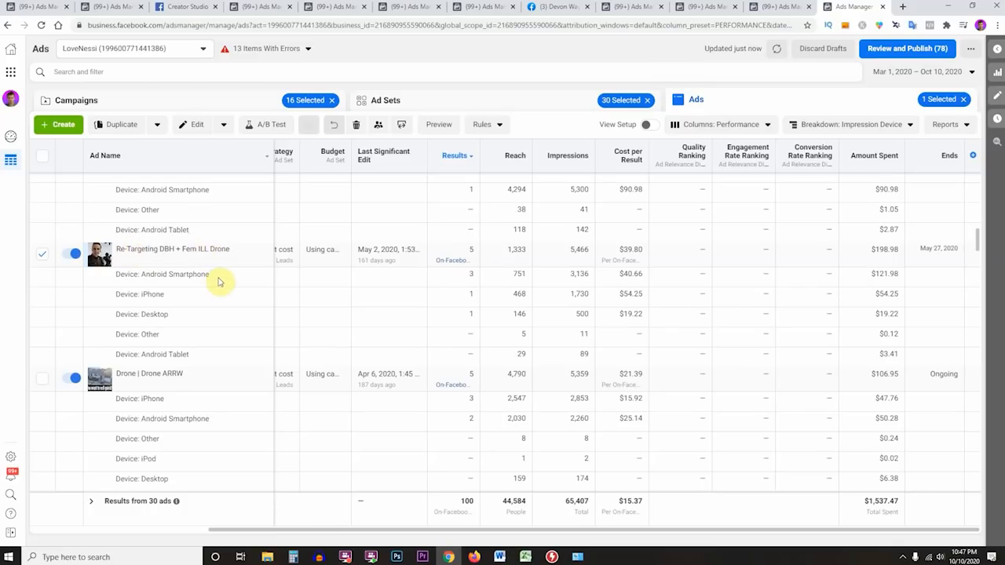
pyautogui.tripleClick(148, 293)
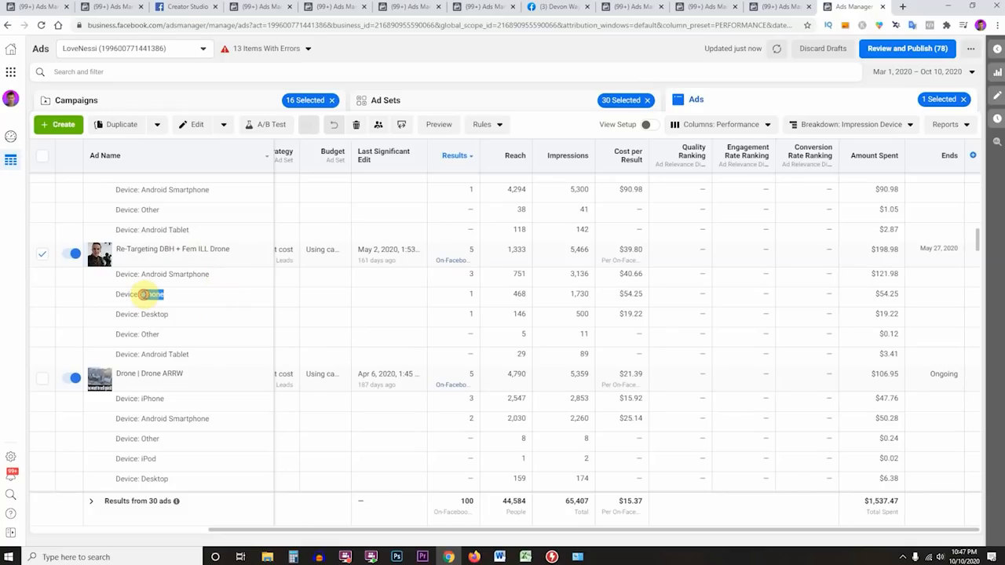
# - Highlight the iPhone and Android Smartphone device rows of the Re-Targeting DBH + Fem ILL Drone ad to compare them
pyautogui.click(242, 303)
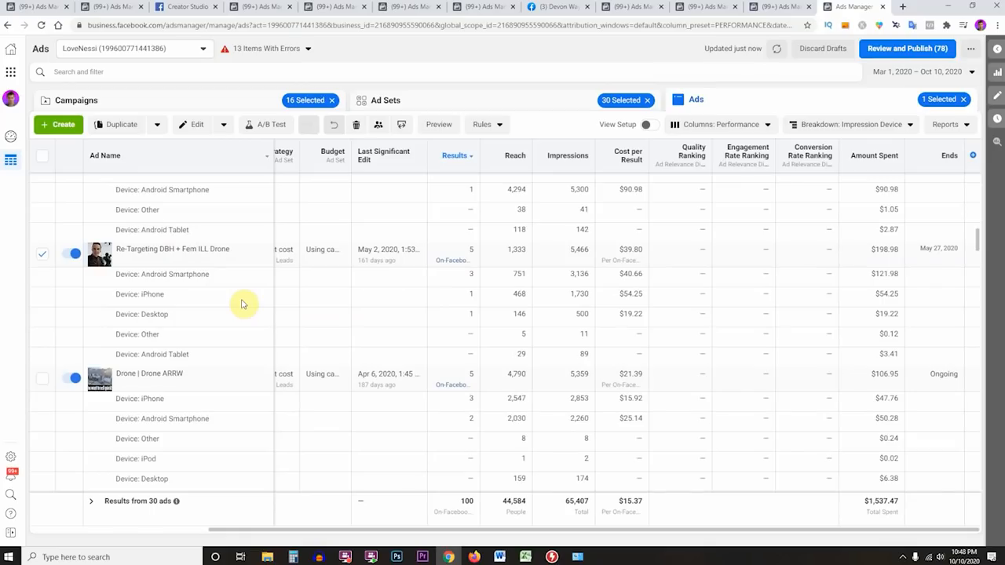
pyautogui.tripleClick(149, 295)
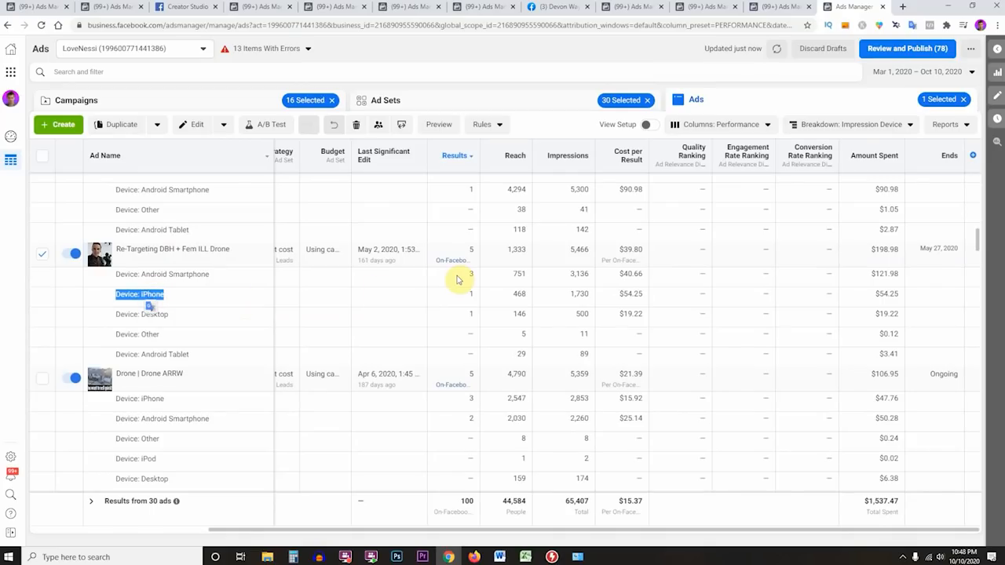
pyautogui.click(441, 304)
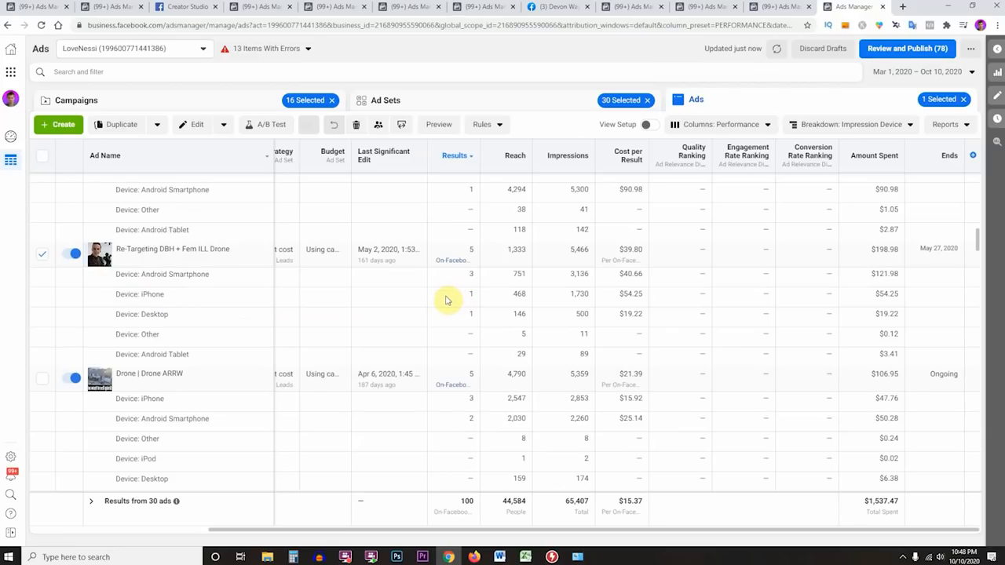
pyautogui.tripleClick(182, 274)
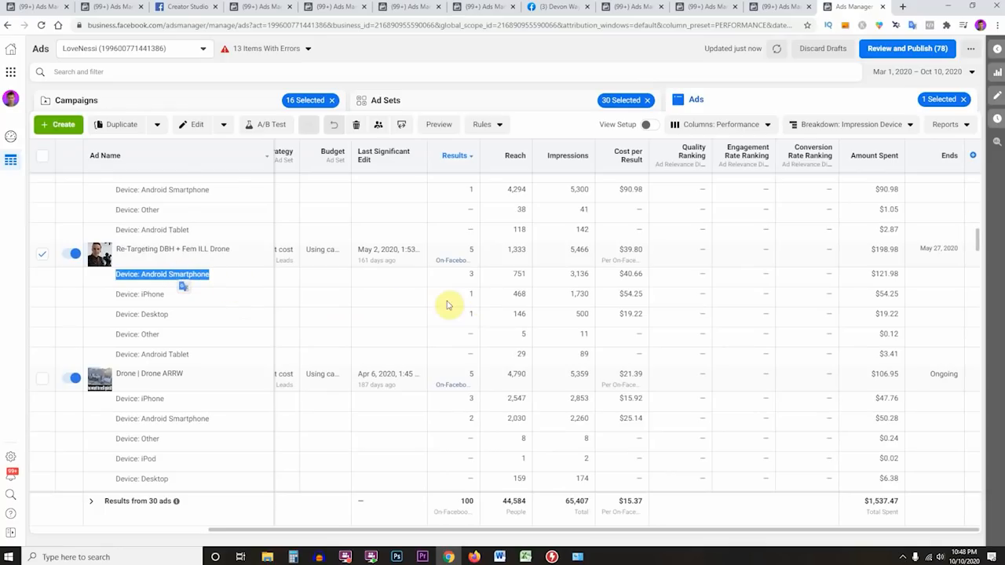
# - Replace the Impression Device breakdown with the delivery breakdown Placement & Device
pyautogui.scroll(-2, 444, 303)
pyautogui.scroll(-1, 297, 291)
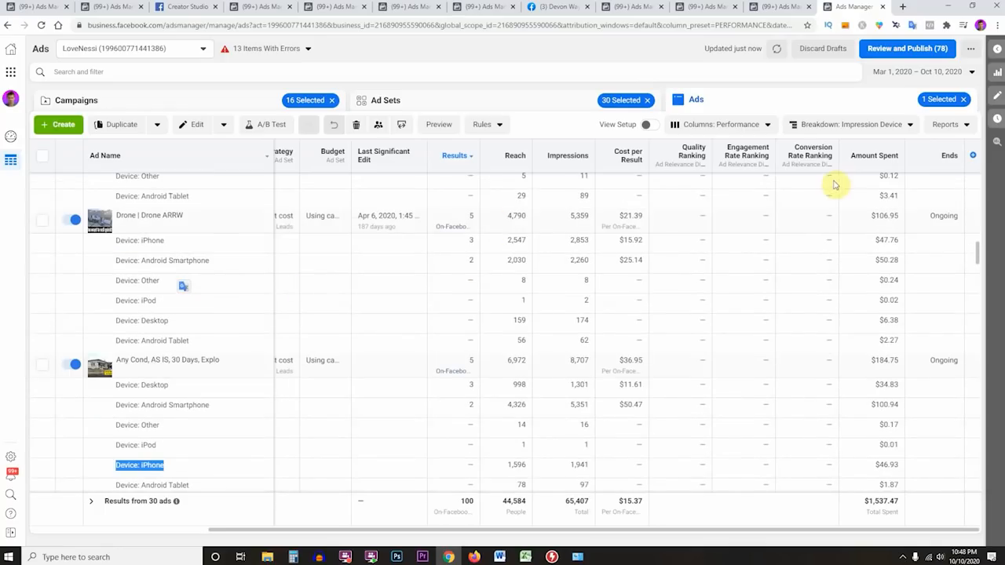
pyautogui.click(860, 127)
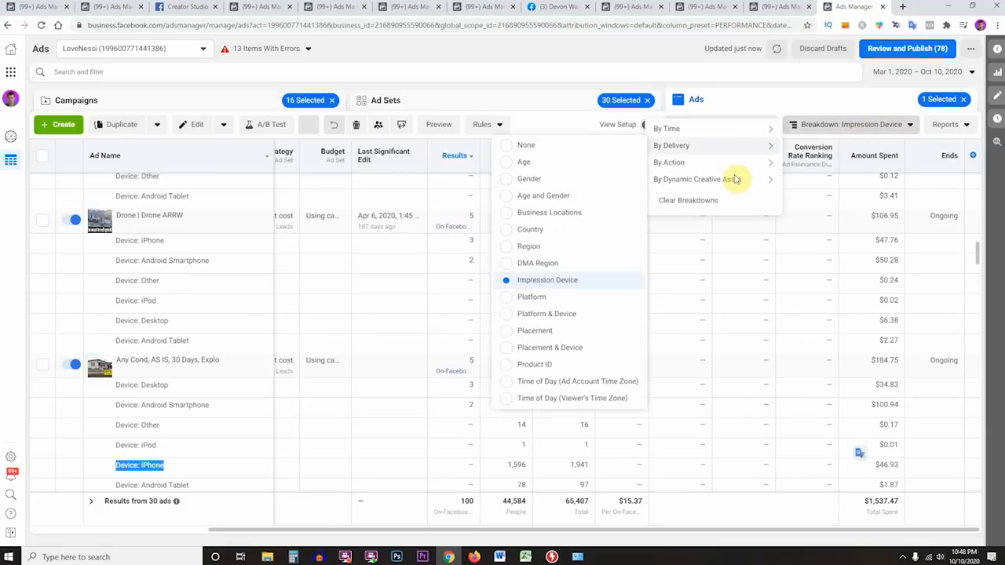
pyautogui.click(848, 124)
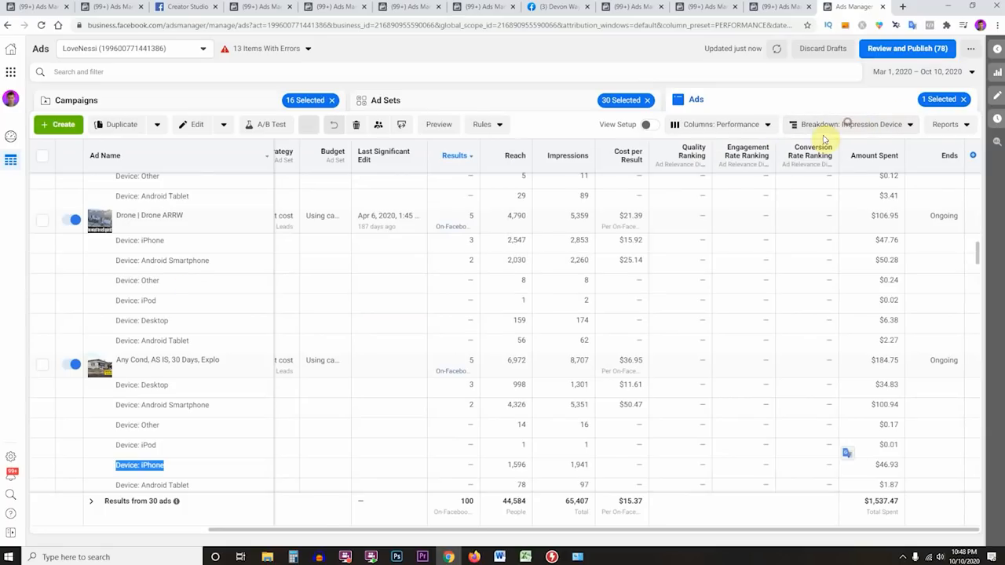
pyautogui.click(758, 128)
pyautogui.click(832, 126)
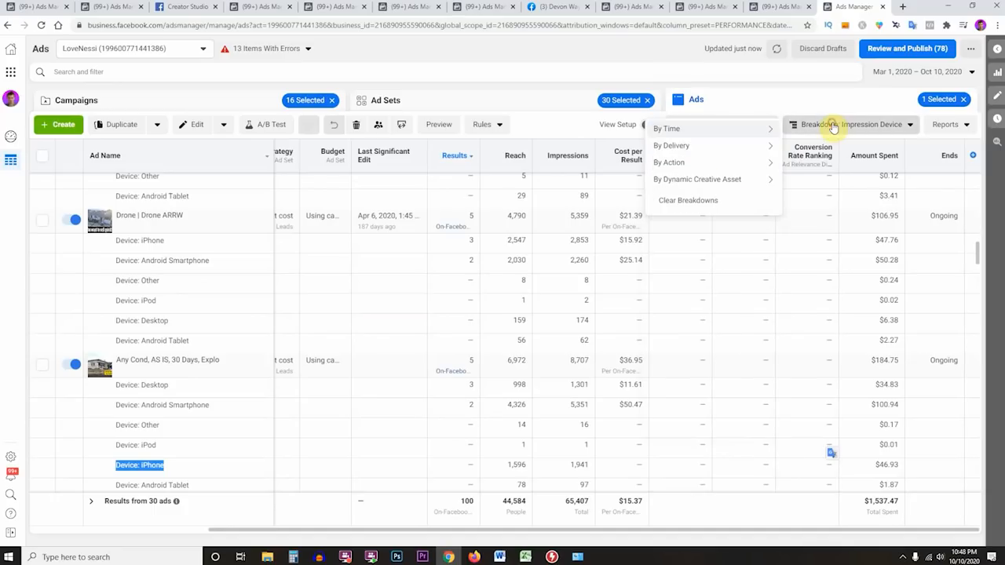
pyautogui.moveTo(707, 147)
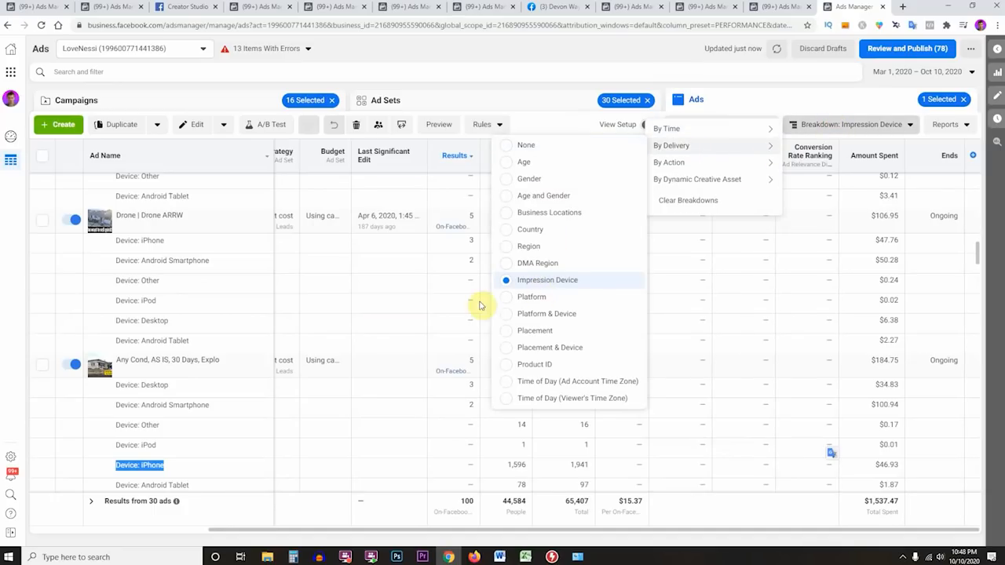
pyautogui.moveTo(750, 131)
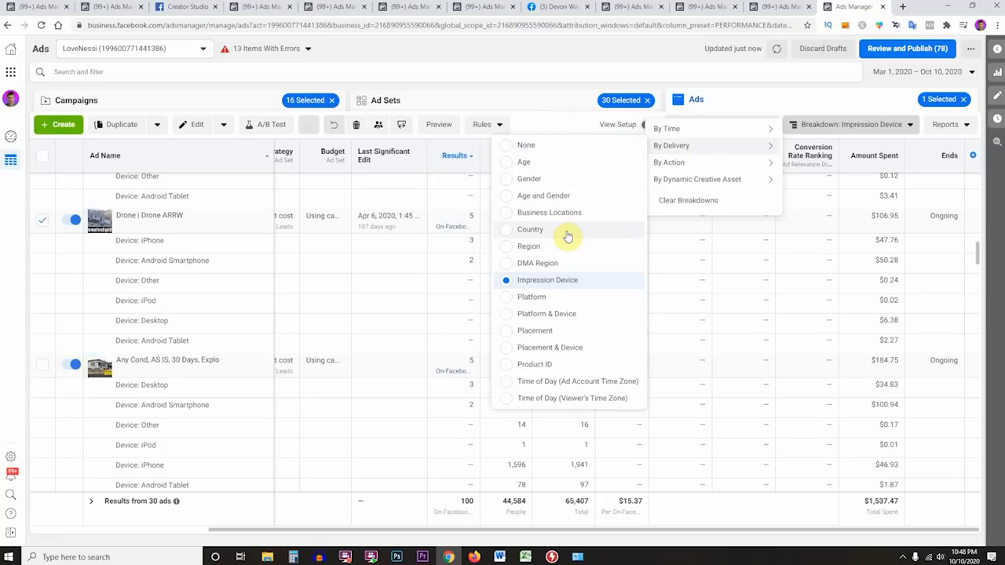
pyautogui.click(579, 335)
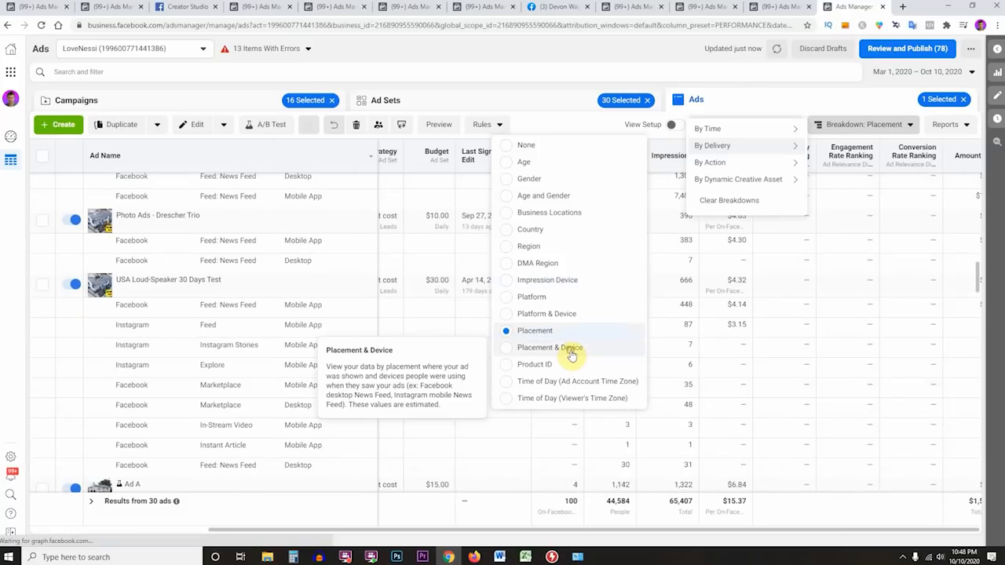
pyautogui.click(571, 350)
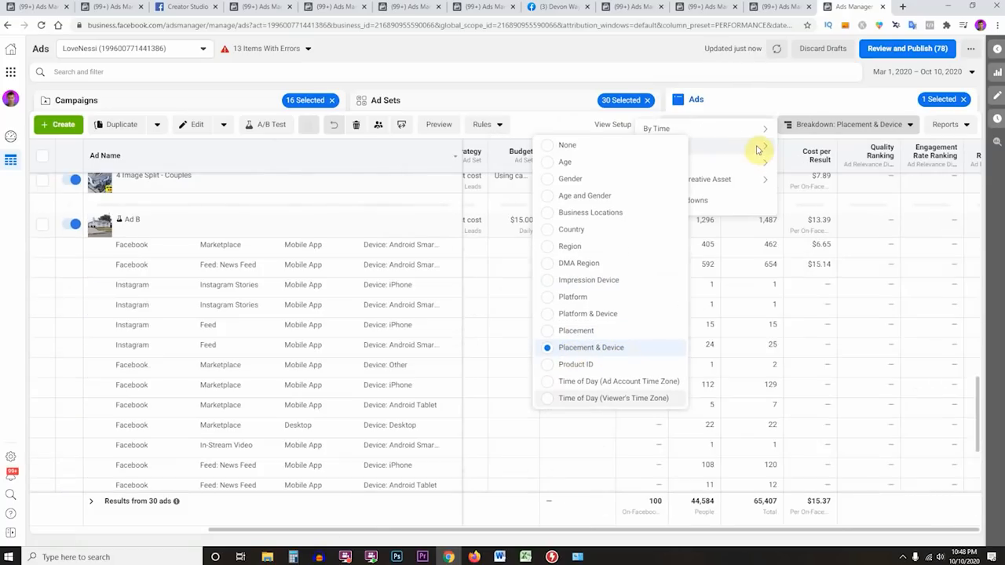
pyautogui.click(819, 127)
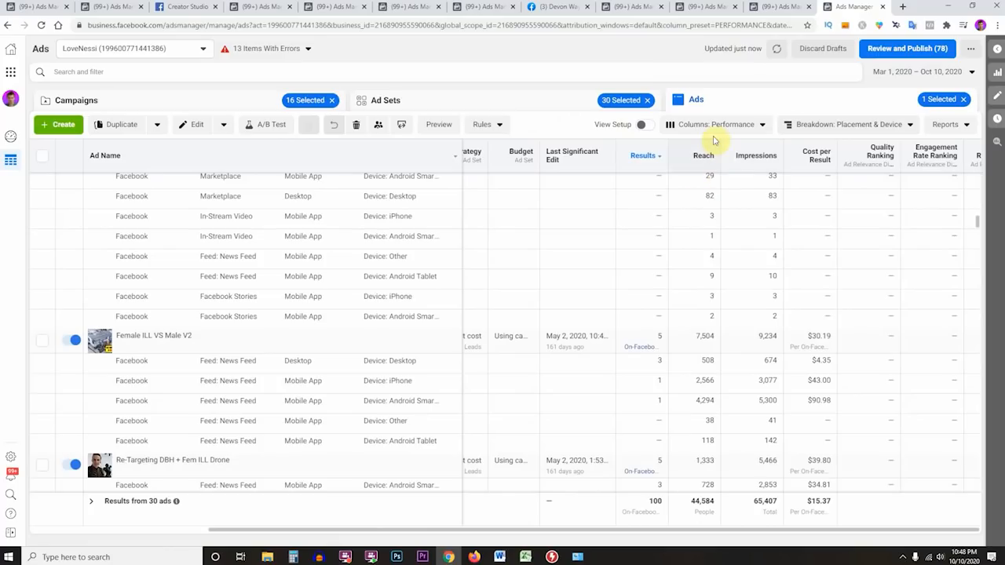
# - Set the ads table's delivery breakdown to Placement, without the device split
pyautogui.click(719, 126)
pyautogui.click(801, 127)
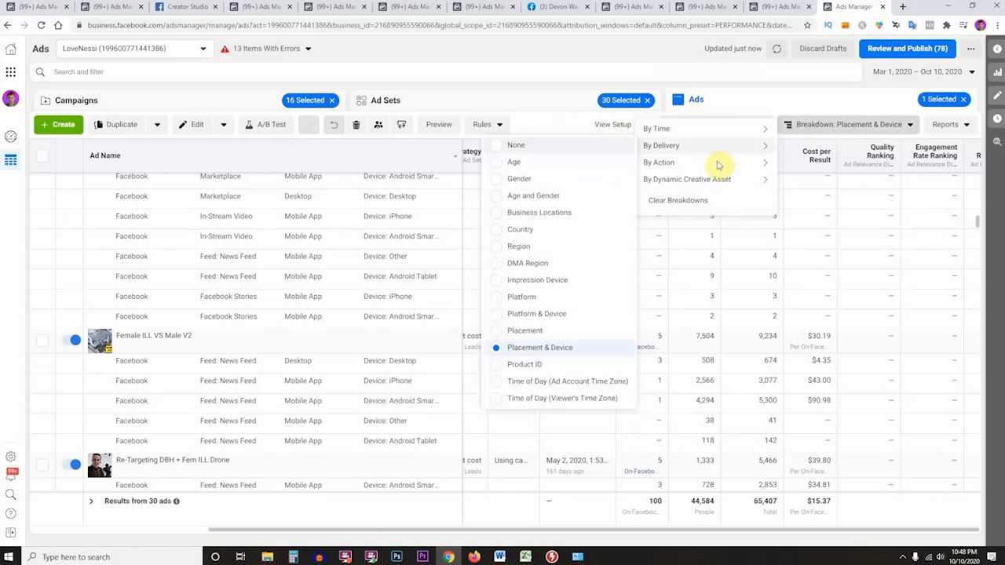
pyautogui.moveTo(704, 163)
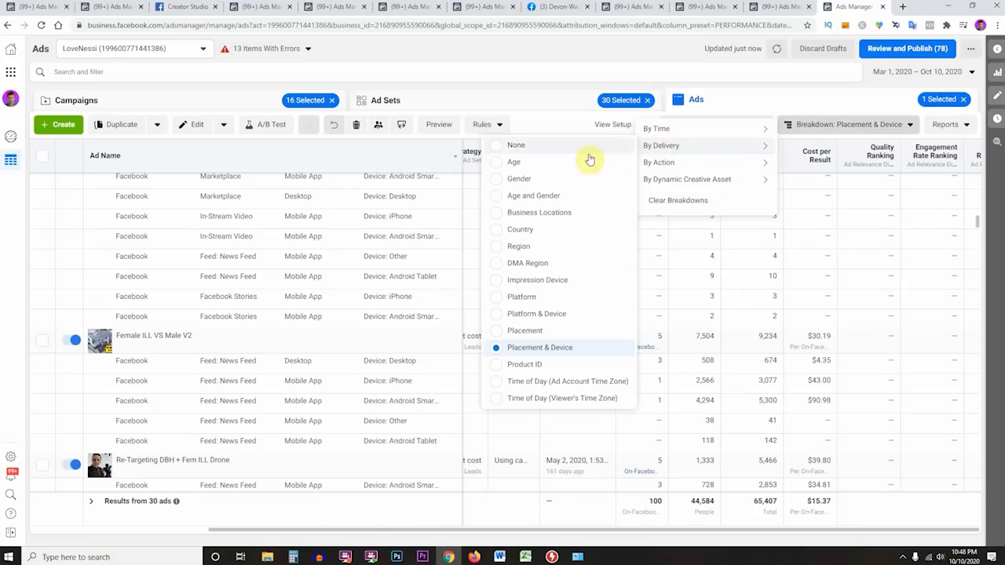
pyautogui.click(549, 330)
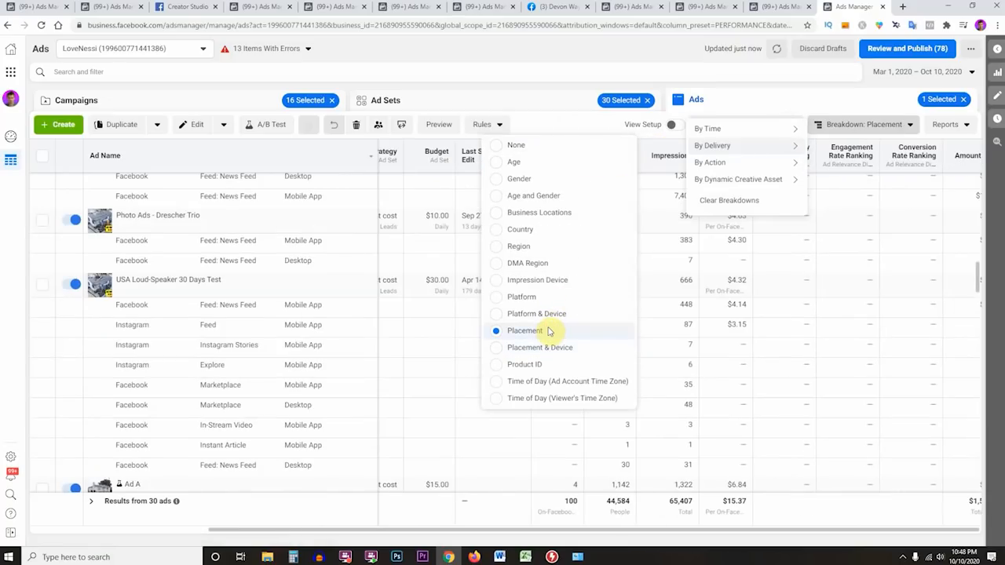
pyautogui.click(844, 127)
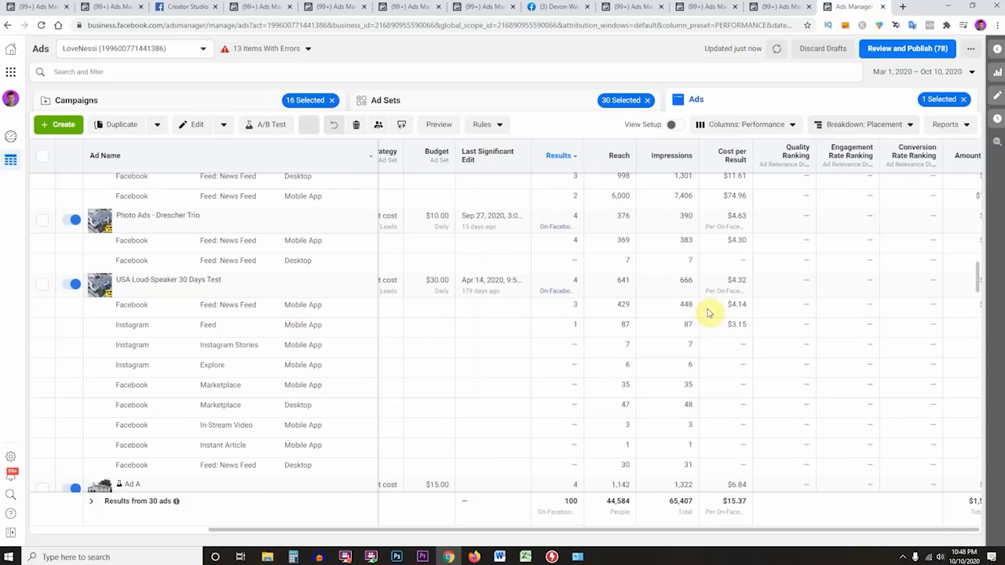
# - Highlight the Facebook News Feed Mobile App row of USA Loud-Speaker 30 Days Test and its cost per result
pyautogui.click(307, 306)
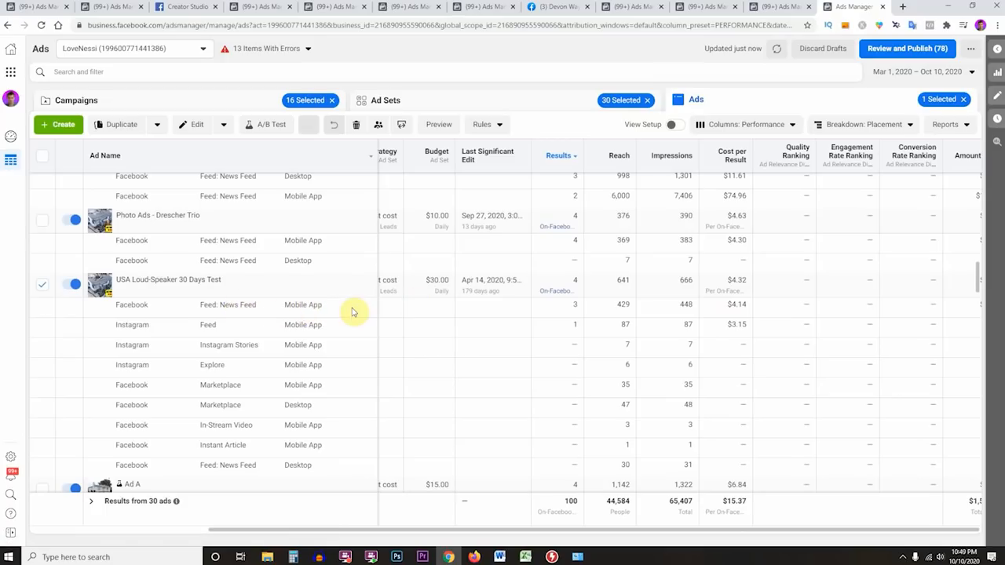
pyautogui.scroll(2, 355, 310)
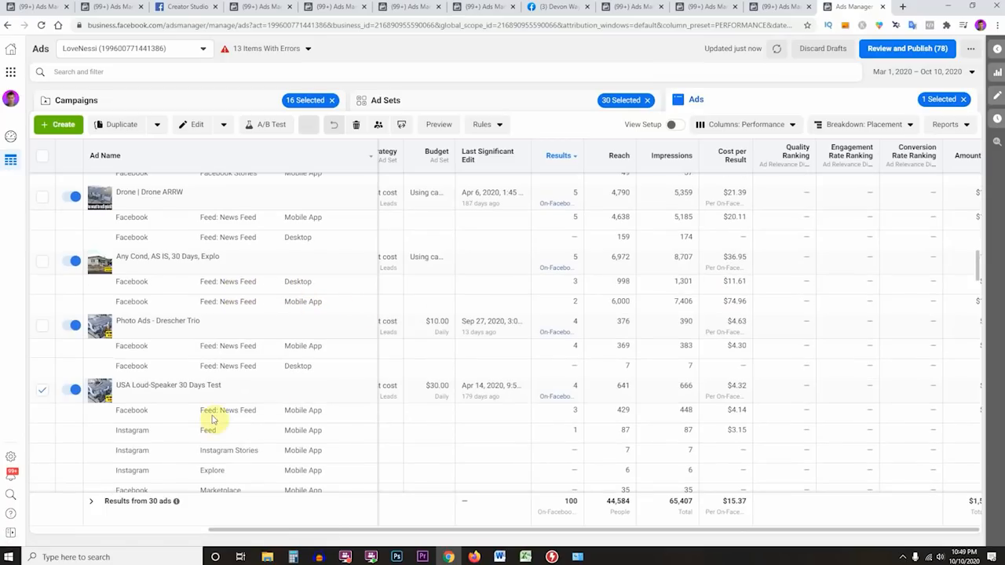
pyautogui.moveTo(217, 412); pyautogui.dragTo(341, 414)
pyautogui.scroll(-1, 353, 418)
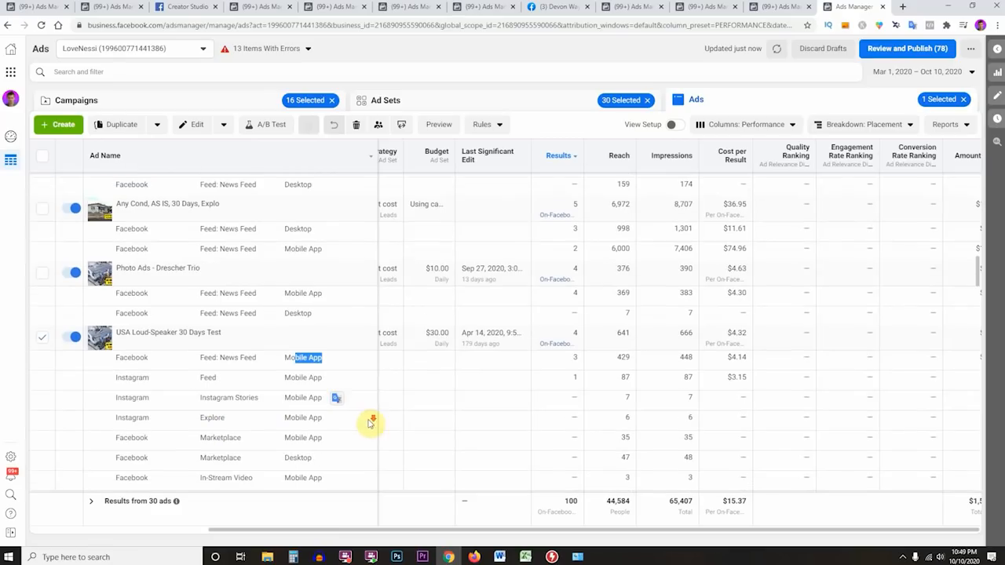
pyautogui.click(584, 358)
pyautogui.moveTo(724, 355); pyautogui.dragTo(769, 362)
# - Highlight the News Feed Desktop placement of Any Cond, AS IS, 30 Days, Explo and its cost per result
pyautogui.scroll(2, 750, 366)
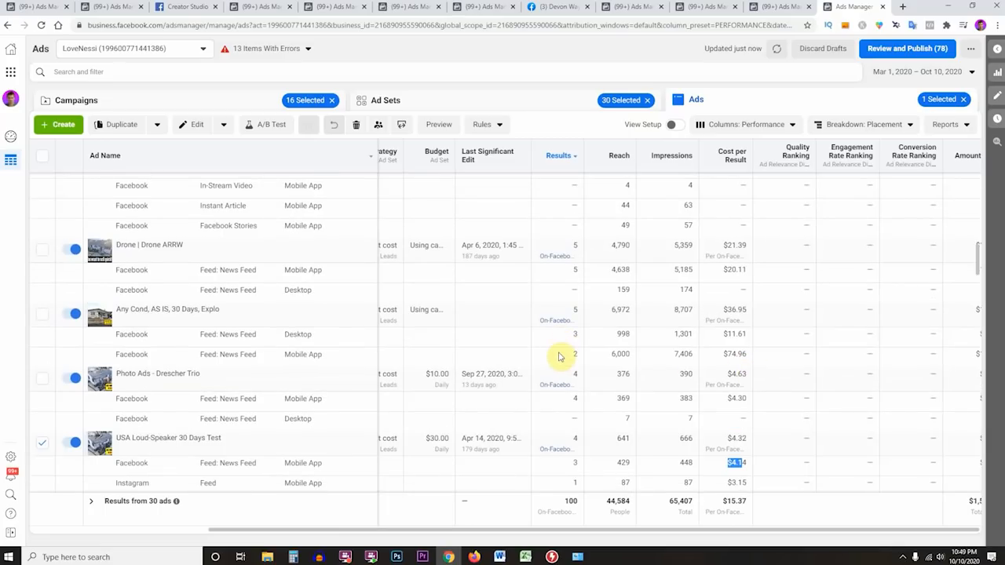
pyautogui.doubleClick(286, 336)
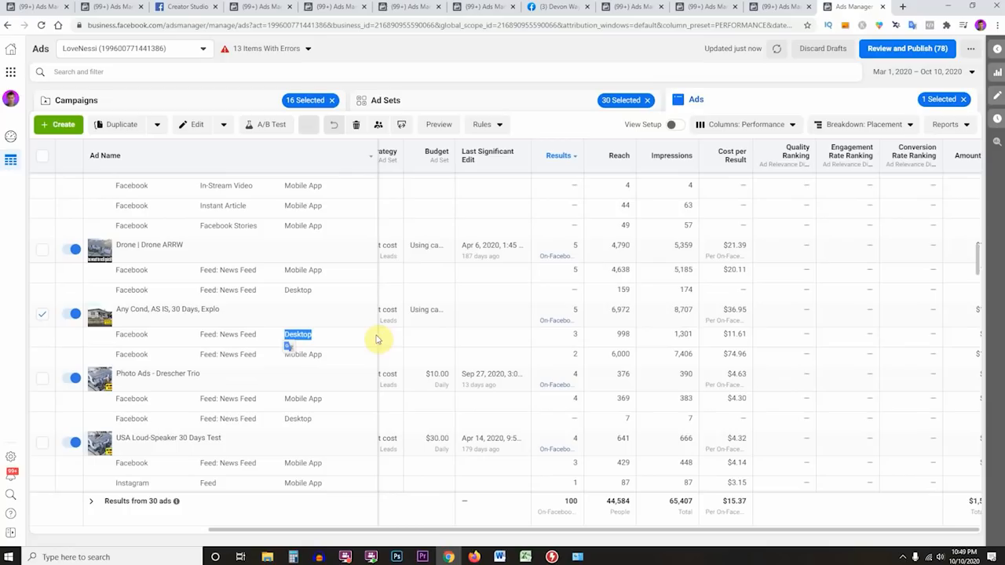
pyautogui.doubleClick(741, 335)
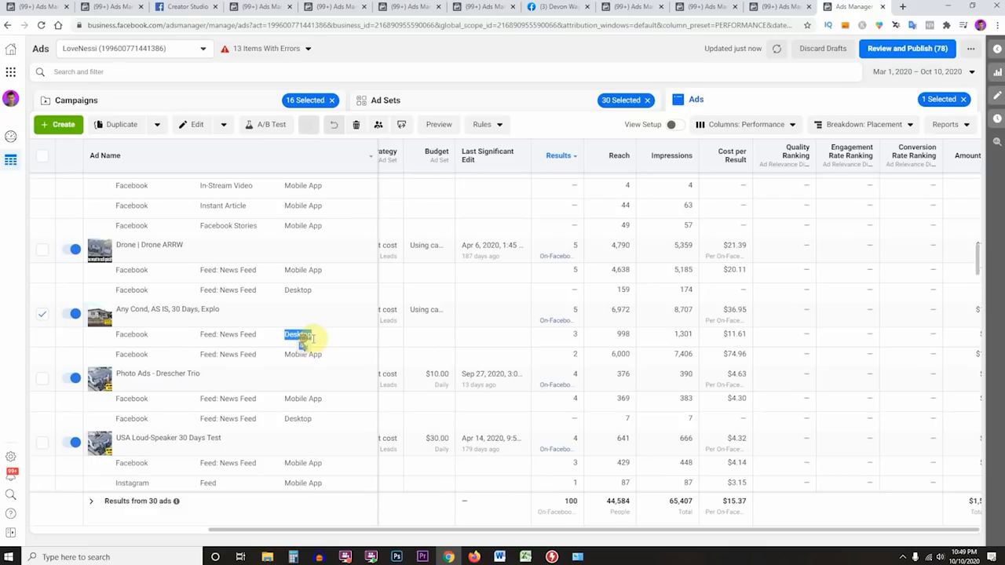
pyautogui.tripleClick(738, 334)
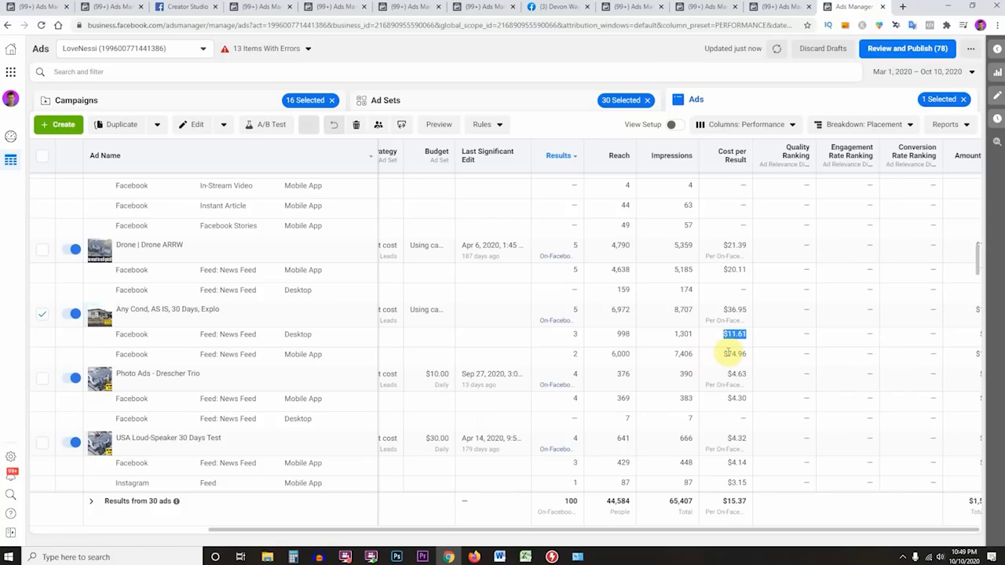
# - Compare the neighbouring ads' placements and highlight the Mobile App cost per result of Drone | Drone ARRW
pyautogui.scroll(-1, 372, 421)
pyautogui.scroll(-1, 315, 440)
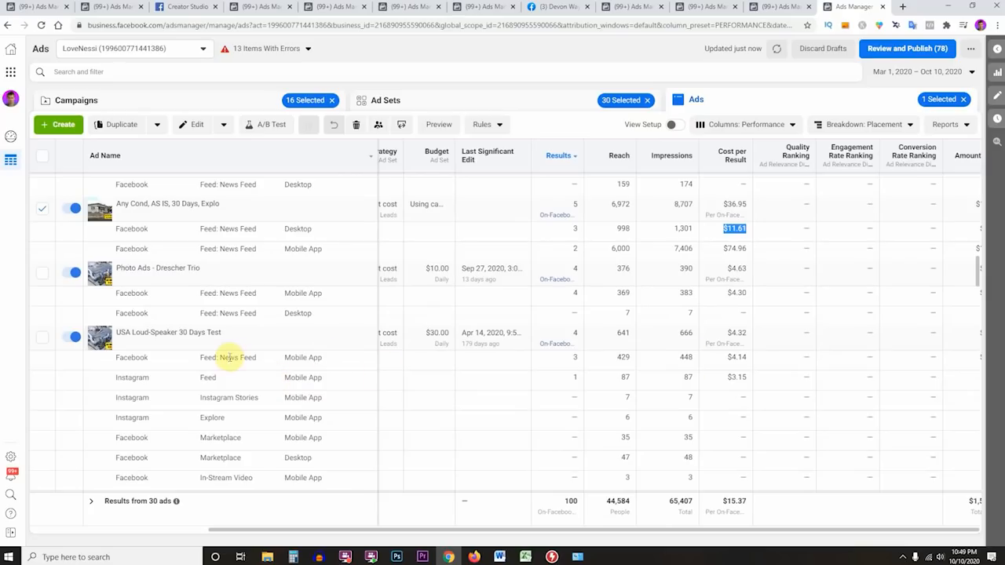
pyautogui.scroll(1, 299, 371)
pyautogui.scroll(2, 299, 371)
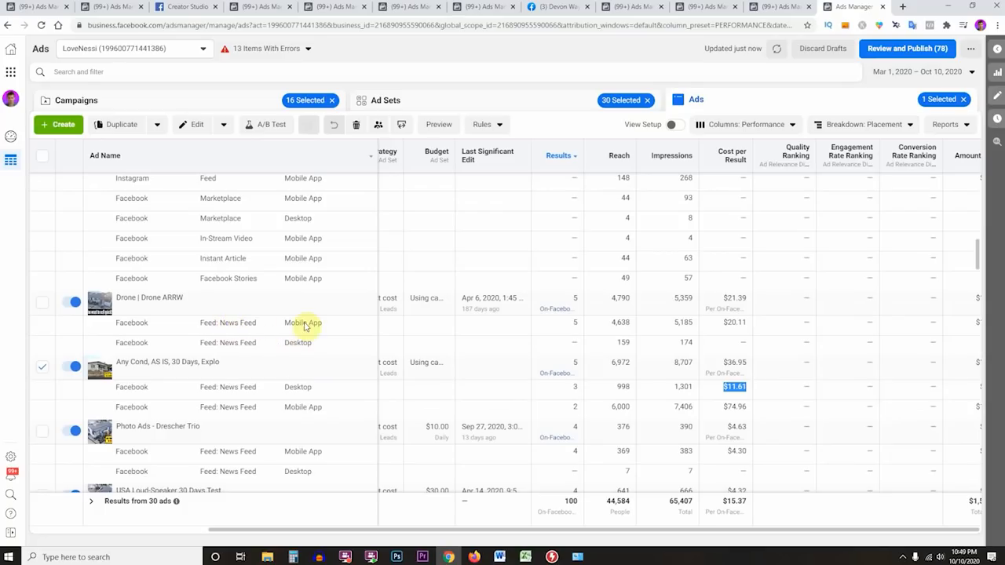
pyautogui.doubleClick(738, 322)
pyautogui.click(411, 312)
# - Change the ads table's delivery breakdown from Placement to Placement & Device
pyautogui.scroll(2, 408, 315)
pyautogui.scroll(1, 409, 314)
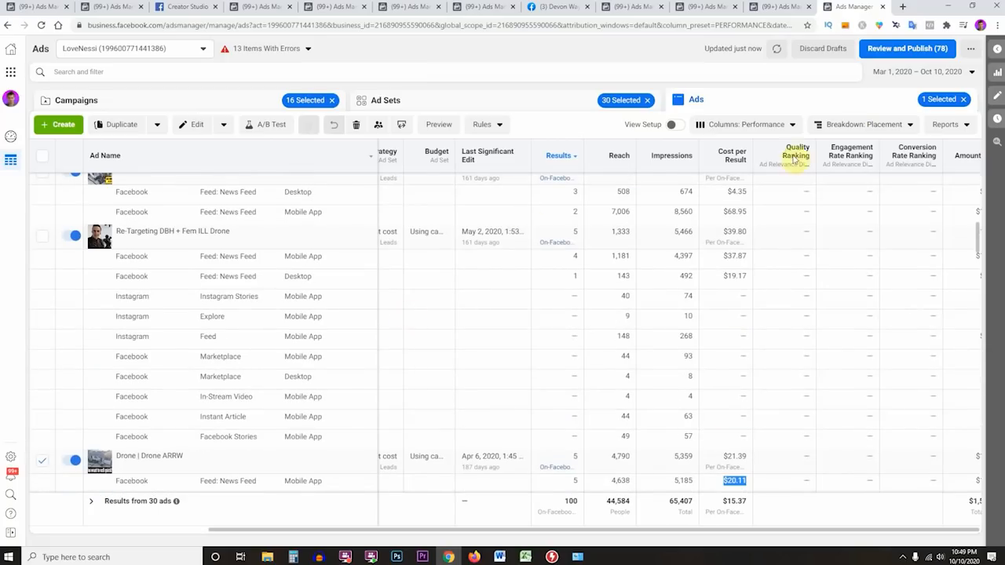
pyautogui.click(788, 124)
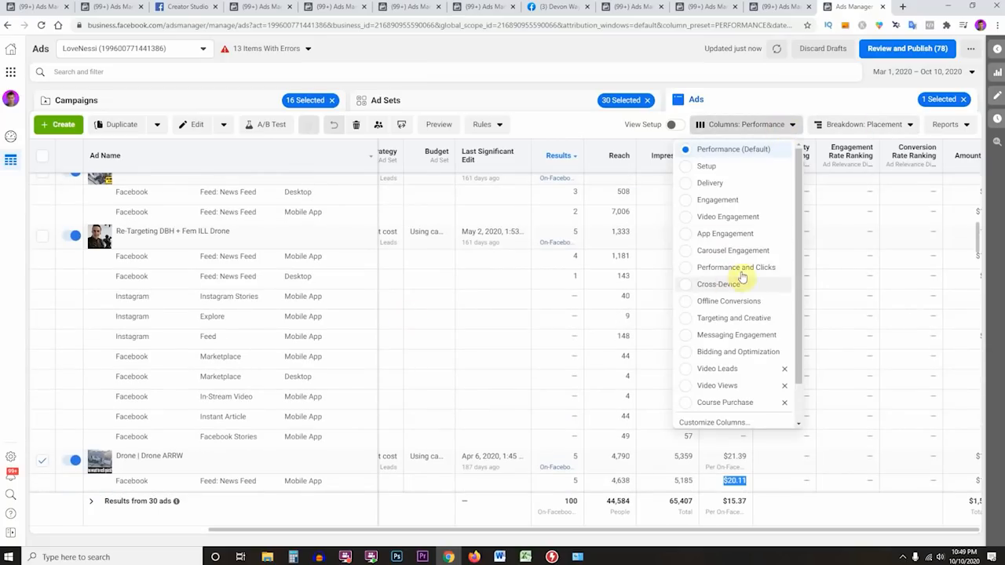
pyautogui.click(868, 126)
pyautogui.moveTo(730, 146)
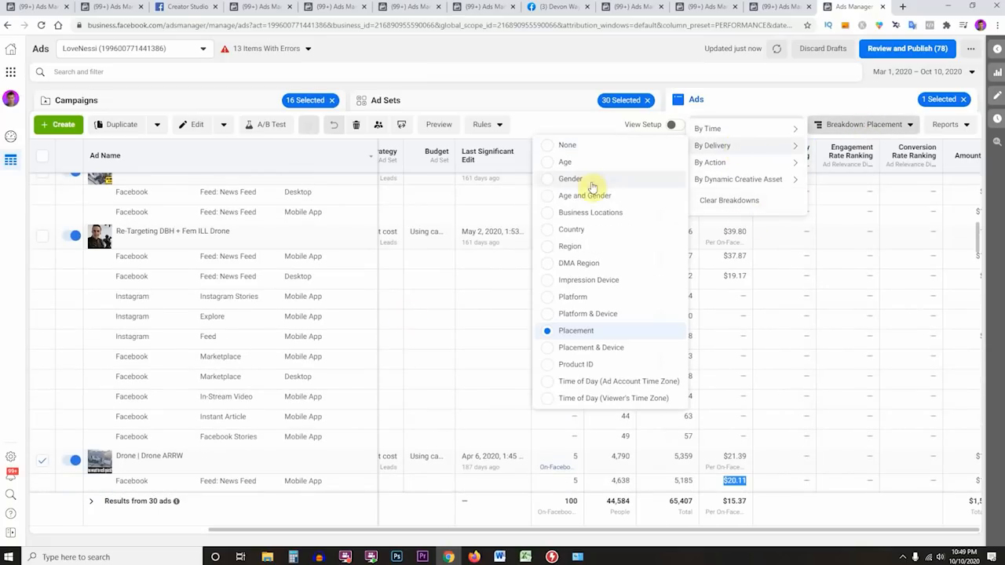
pyautogui.click(579, 318)
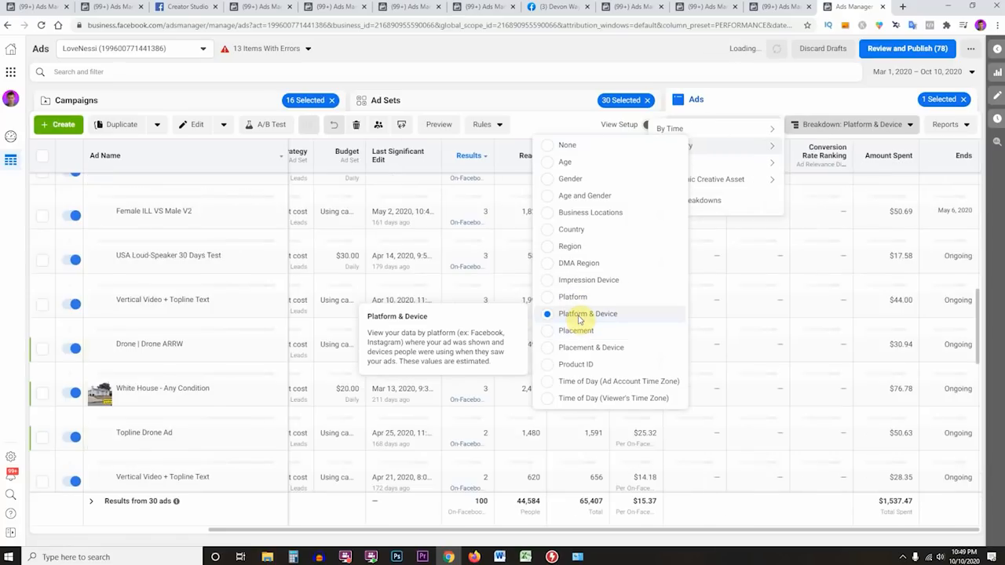
pyautogui.click(581, 350)
pyautogui.click(863, 127)
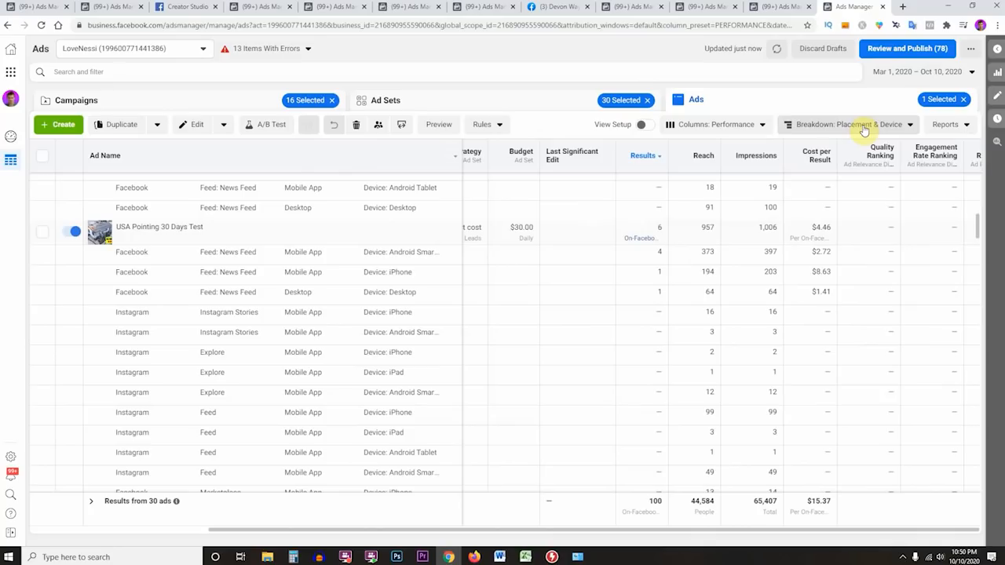